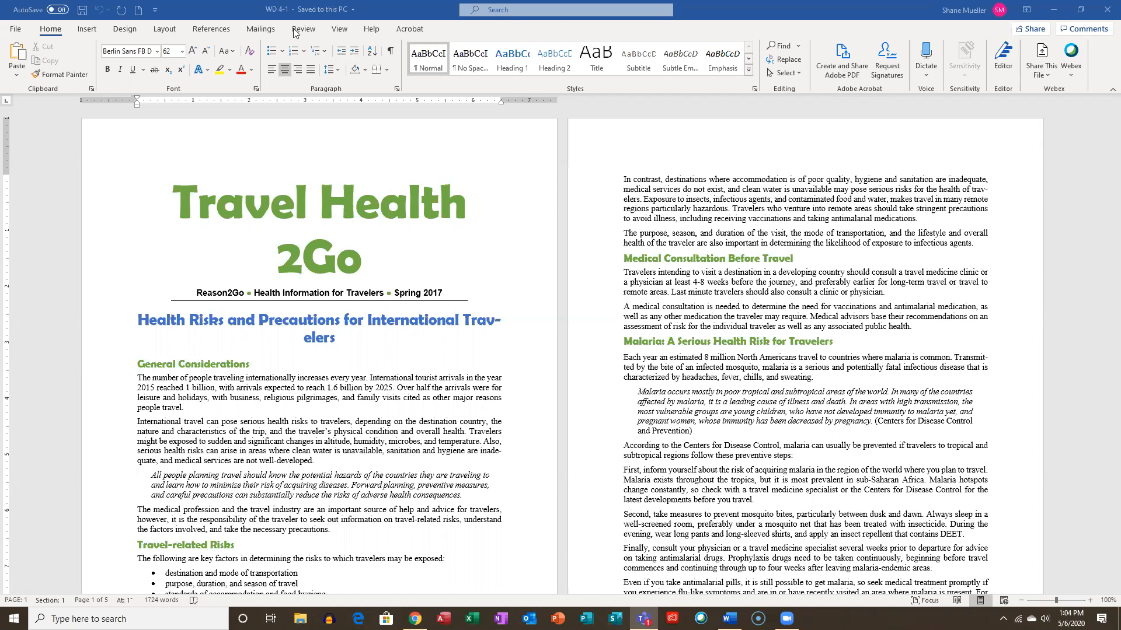
# Show multiple pages of the travel health document side by side
pyautogui.scroll(-1, 615, 292)
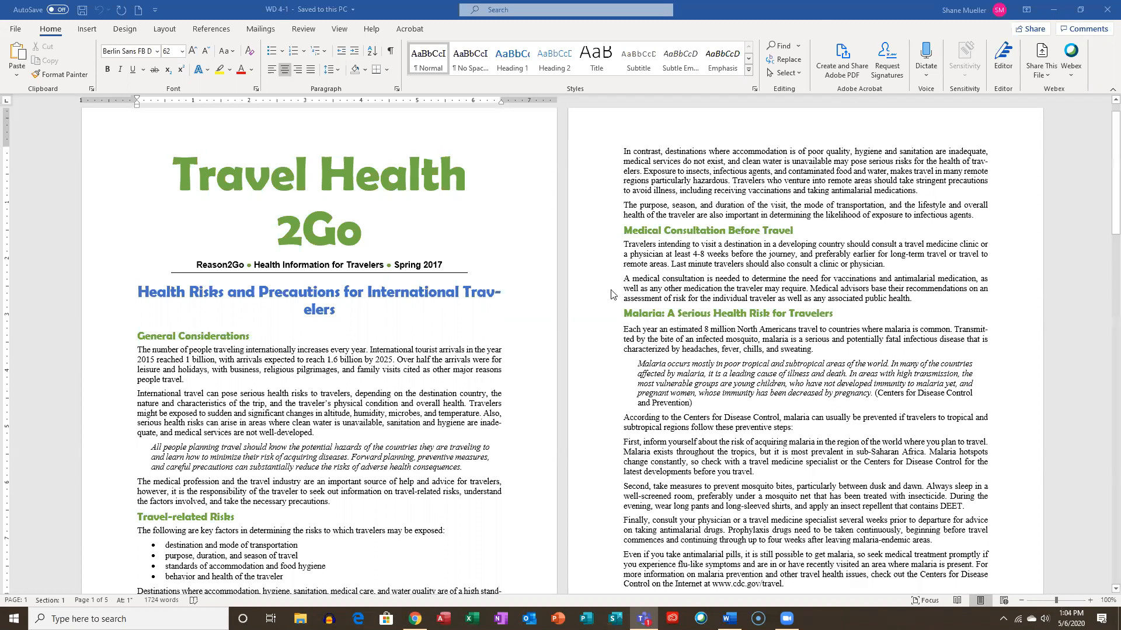
pyautogui.scroll(-1, 554, 333)
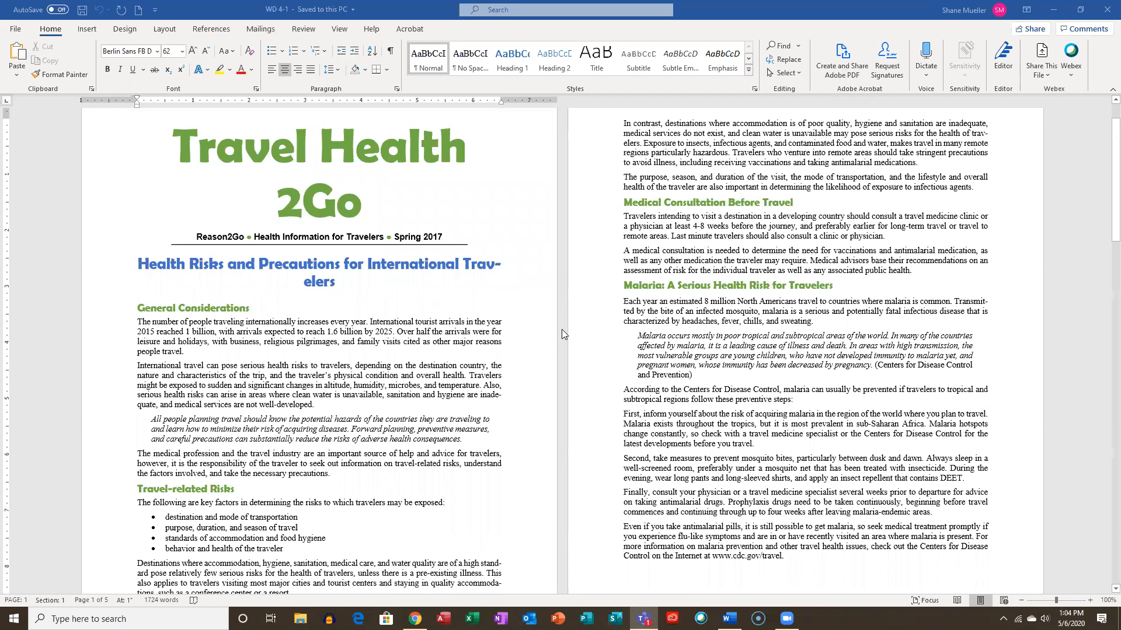
pyautogui.scroll(-3, 562, 329)
pyautogui.scroll(-2, 587, 326)
pyautogui.scroll(7, 619, 292)
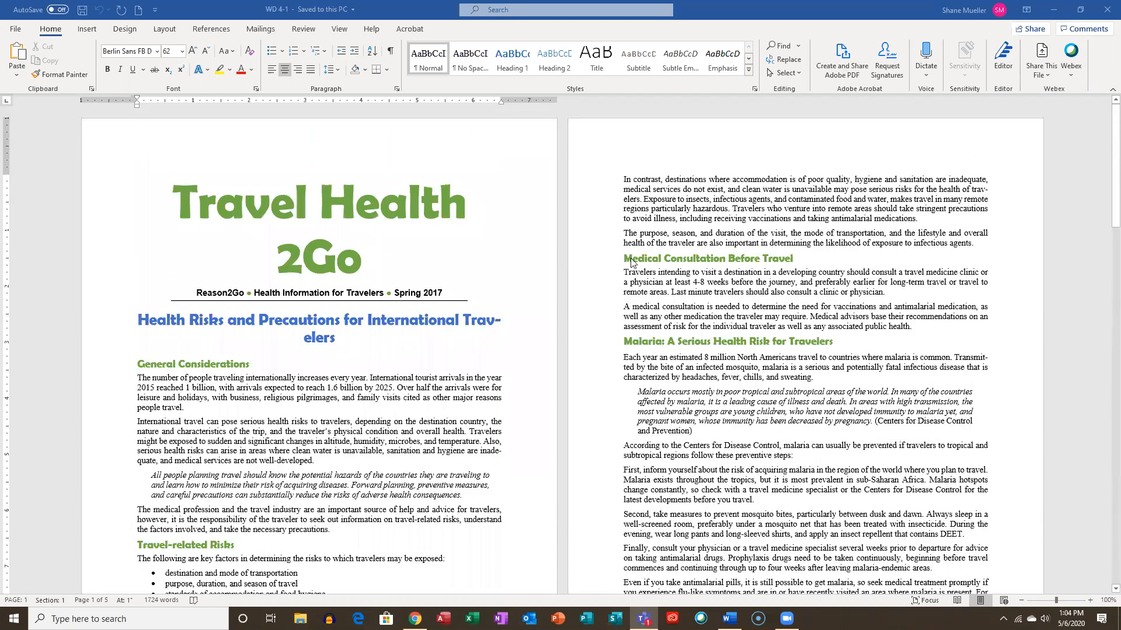
pyautogui.click(341, 27)
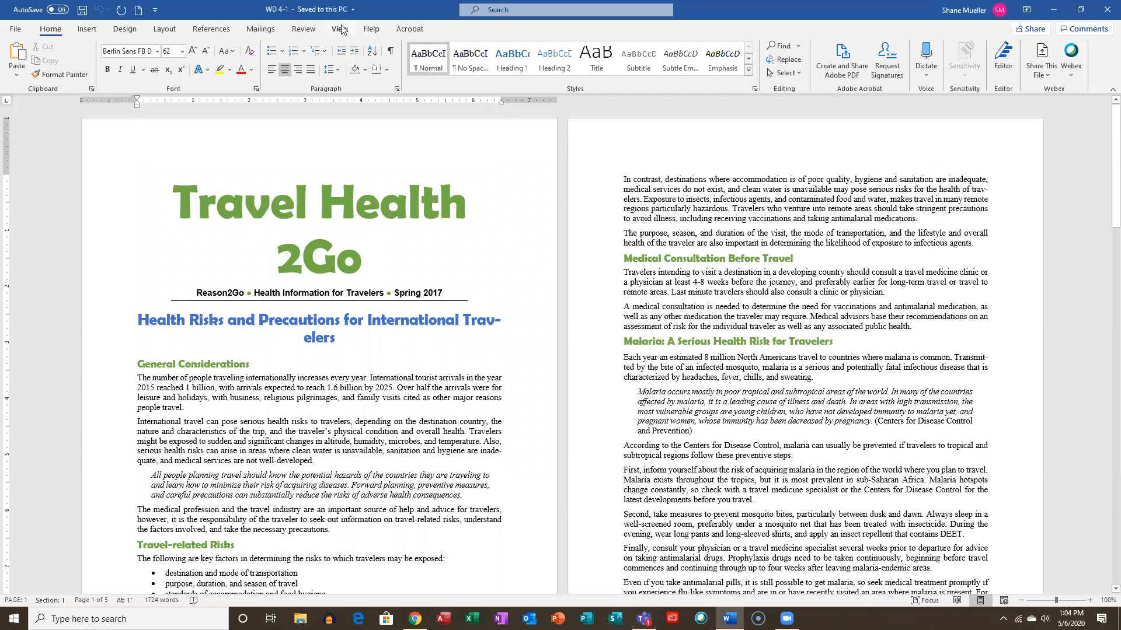
pyautogui.click(340, 29)
pyautogui.click(428, 59)
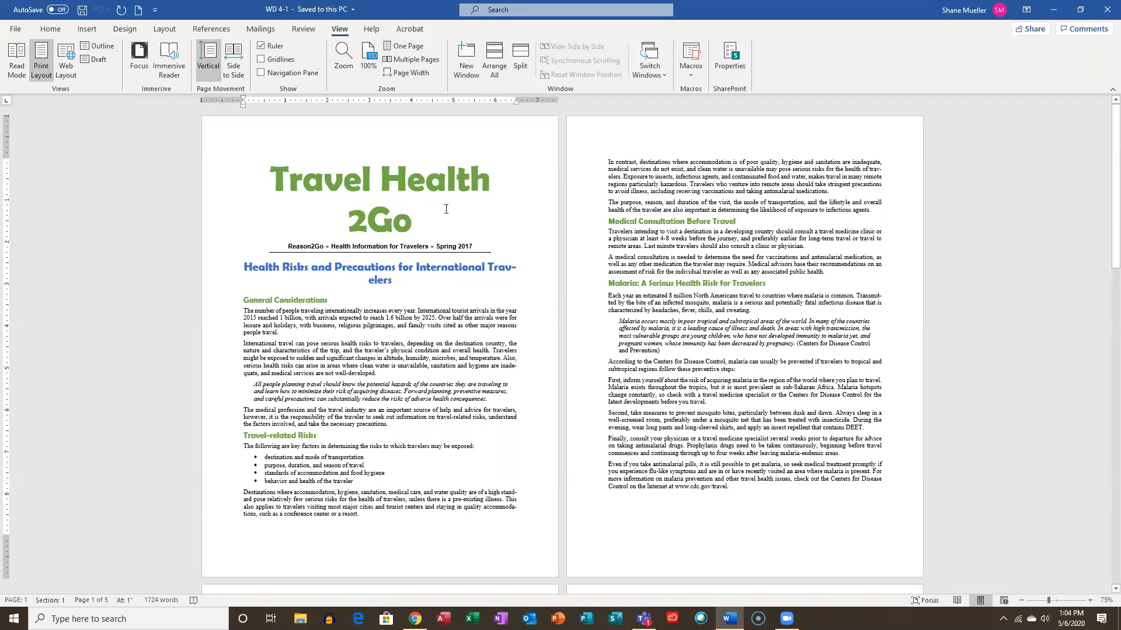
# Examine the document's page layout, headings, lists and picture from the first page through the traveler's checklist
pyautogui.scroll(-15, 489, 224)
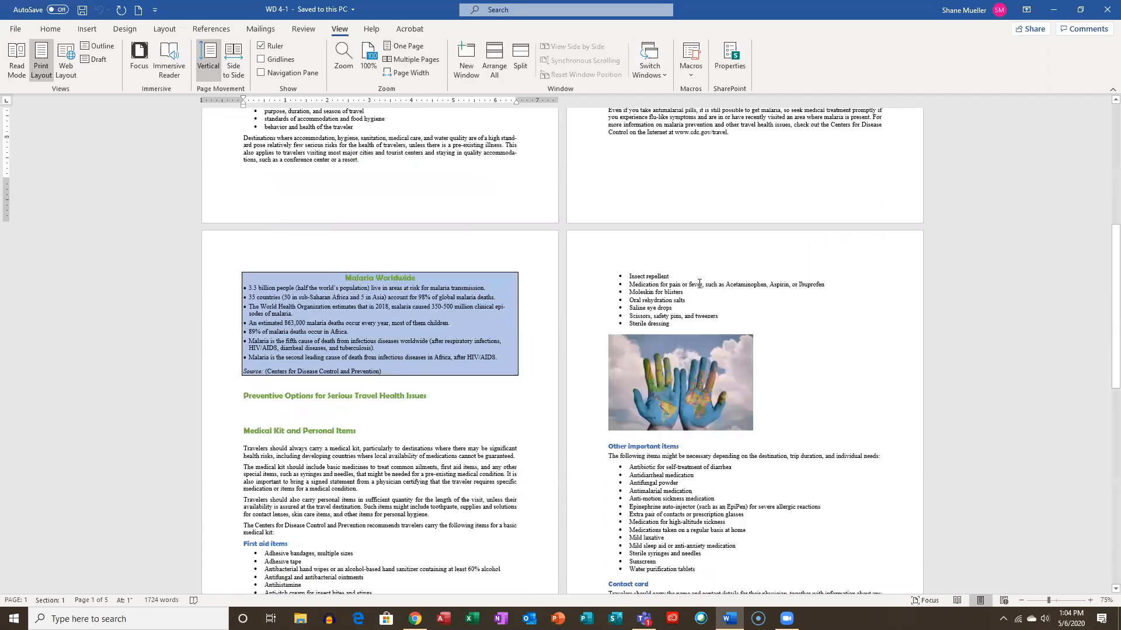
pyautogui.scroll(-7, 698, 288)
pyautogui.scroll(7, 717, 277)
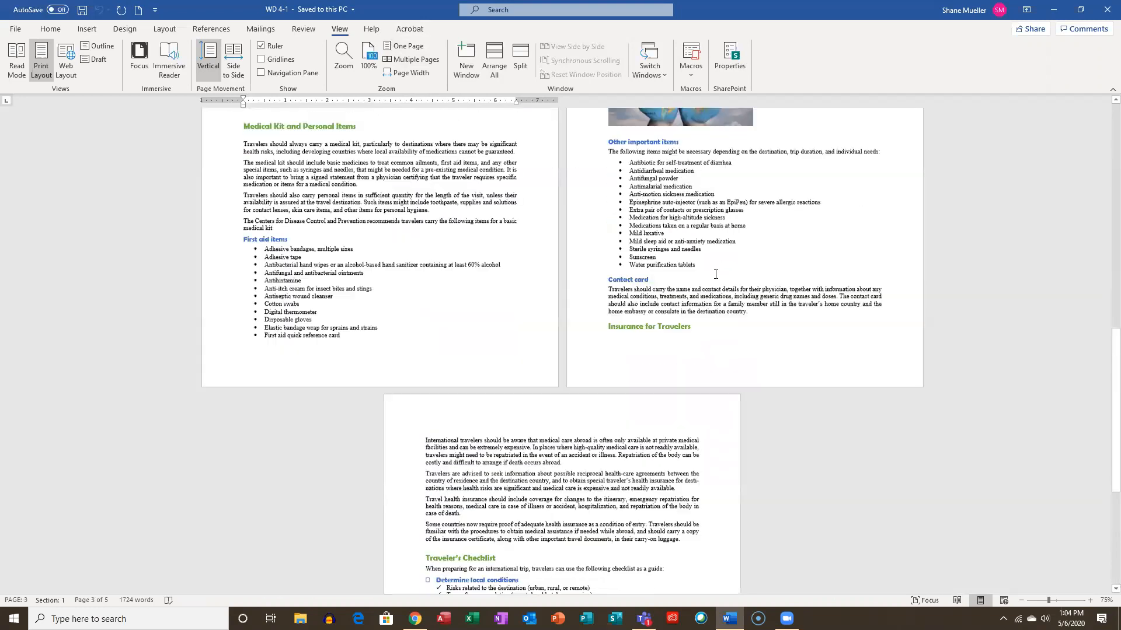
pyautogui.scroll(15, 717, 278)
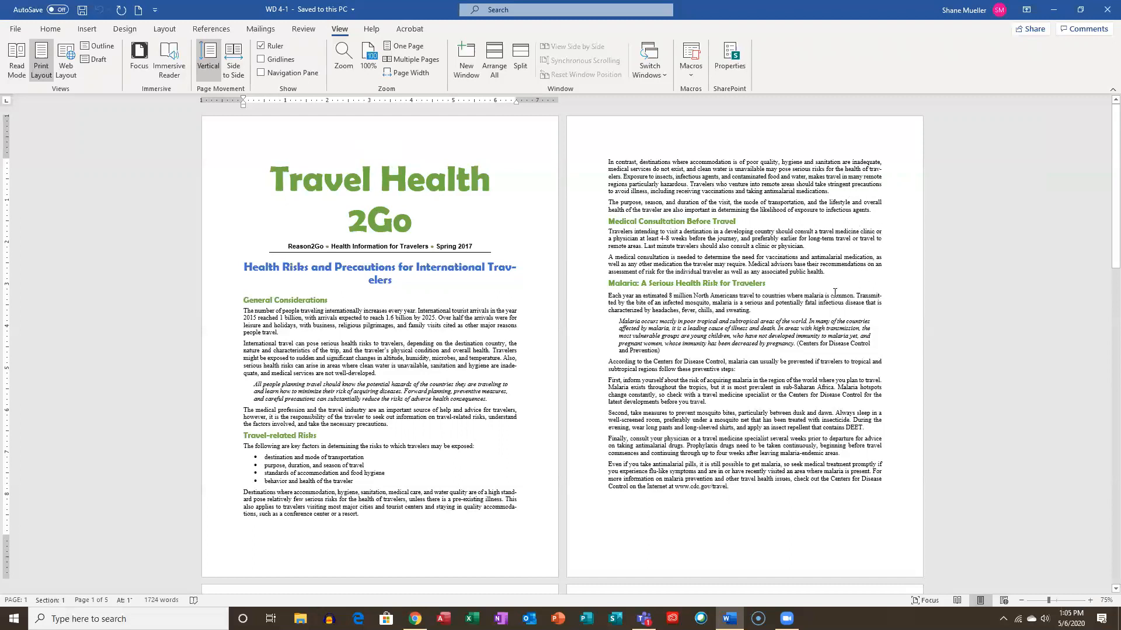
pyautogui.scroll(-3, 820, 308)
pyautogui.scroll(-7, 819, 308)
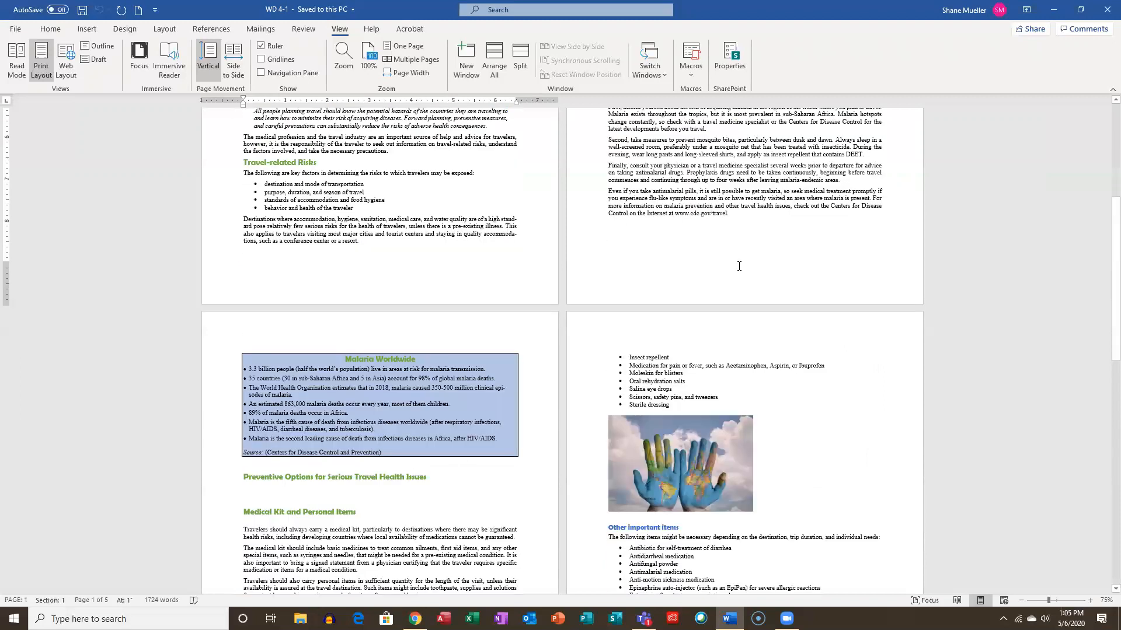
pyautogui.scroll(-3, 724, 324)
pyautogui.scroll(-5, 854, 355)
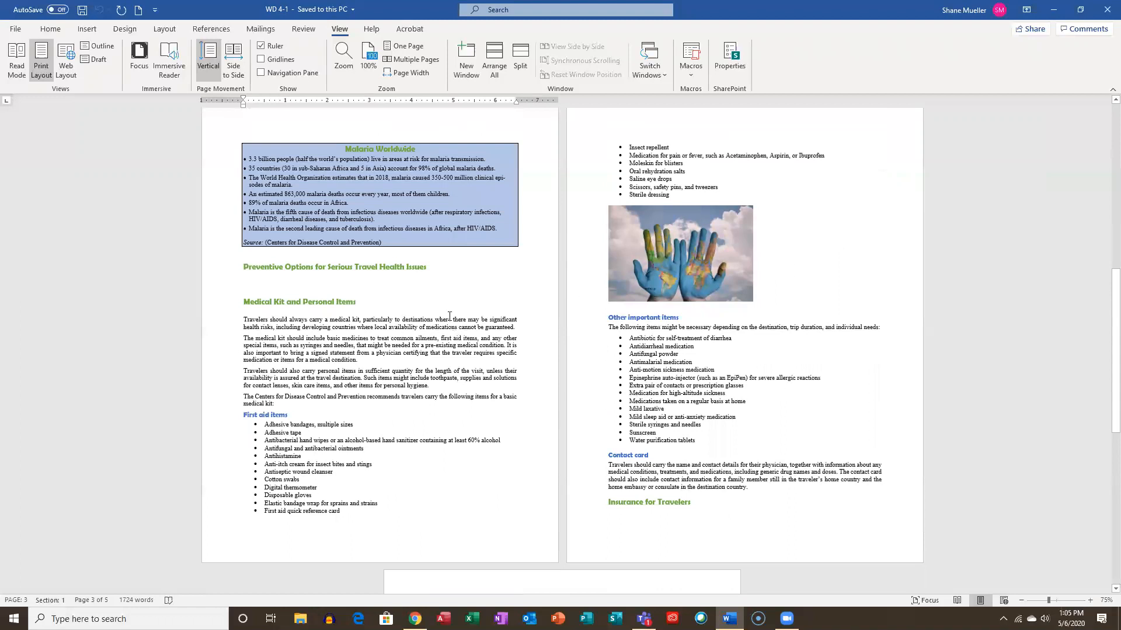
pyautogui.click(280, 284)
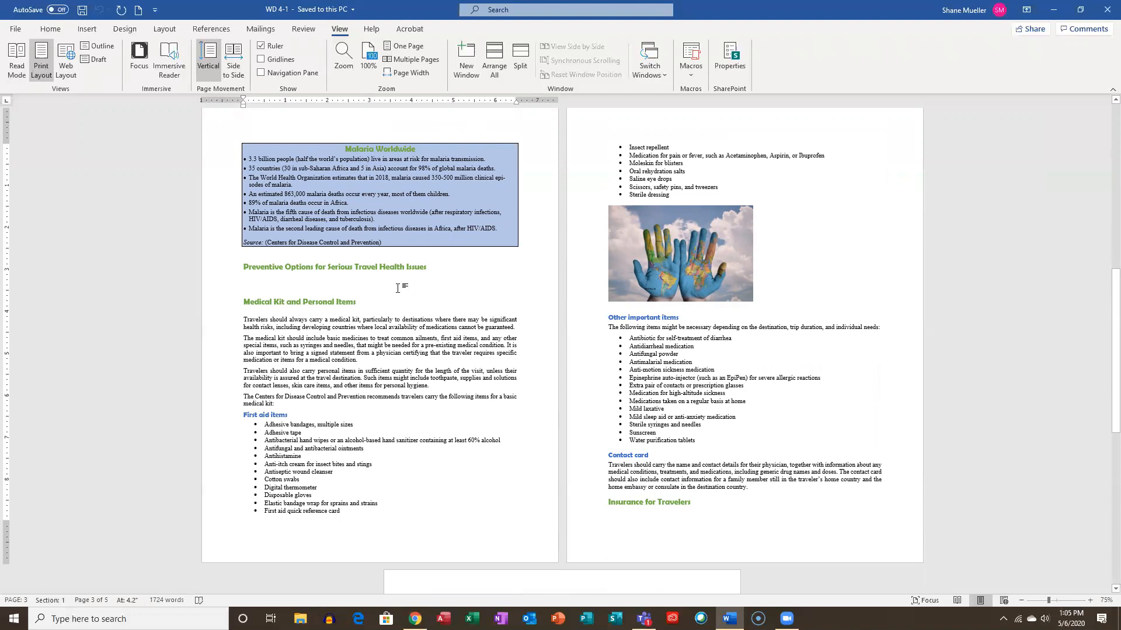
pyautogui.scroll(-5, 668, 292)
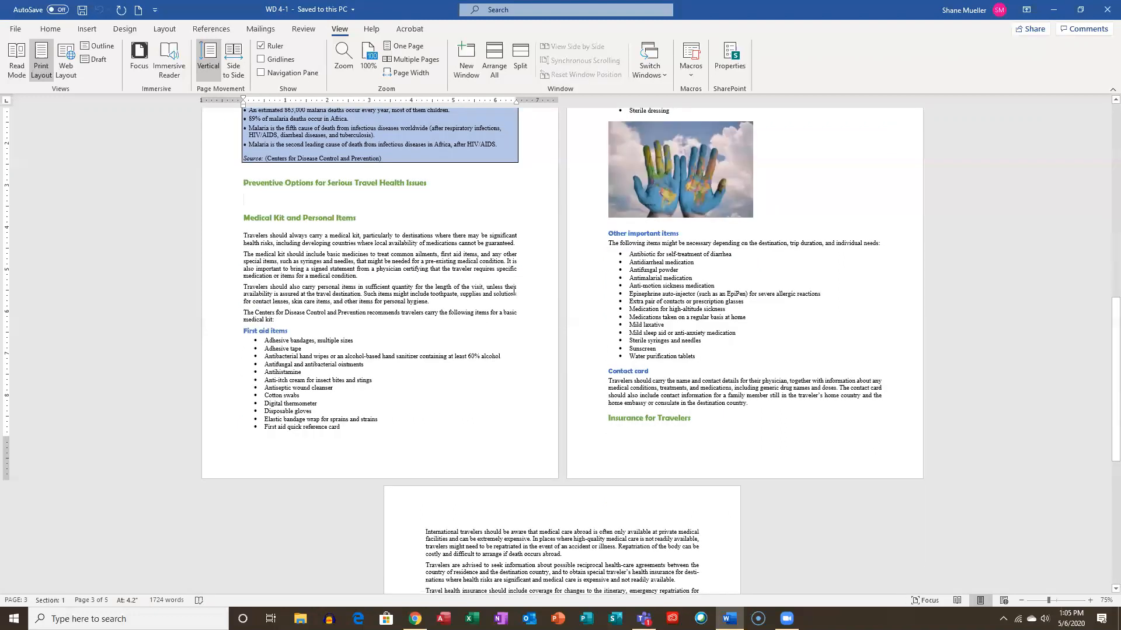
pyautogui.scroll(-6, 668, 292)
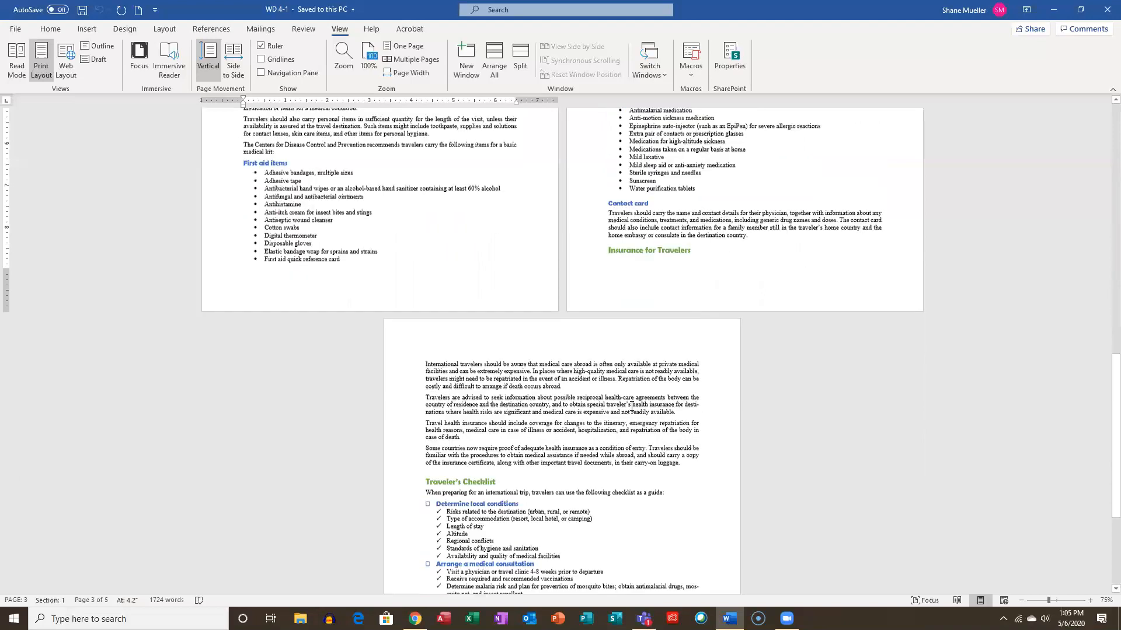
pyautogui.scroll(10, 628, 373)
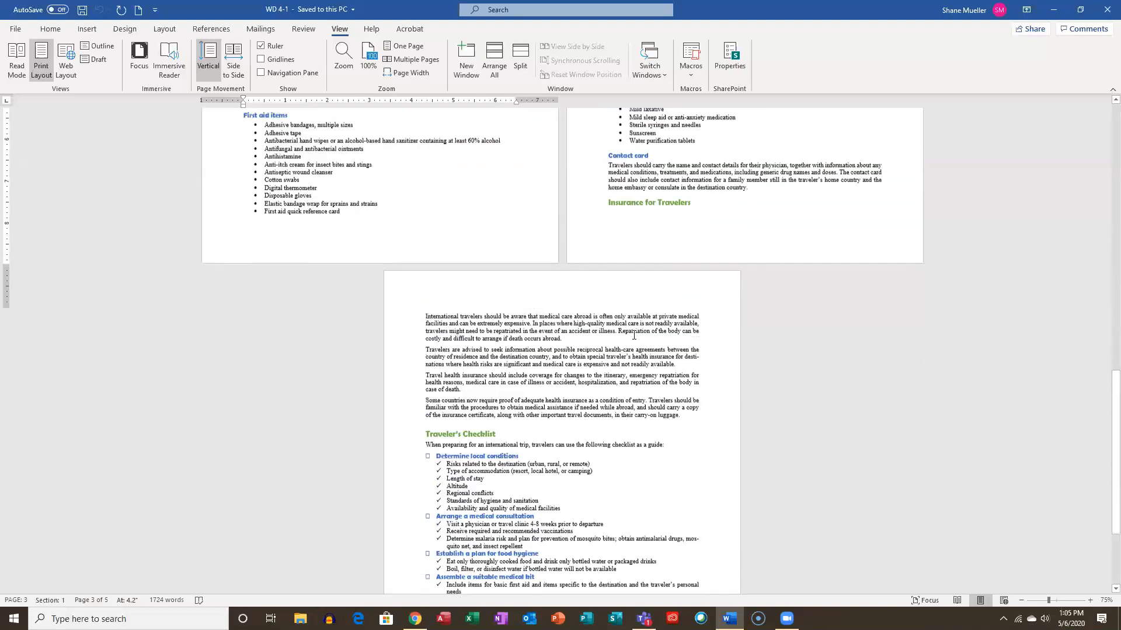
pyautogui.scroll(8, 642, 339)
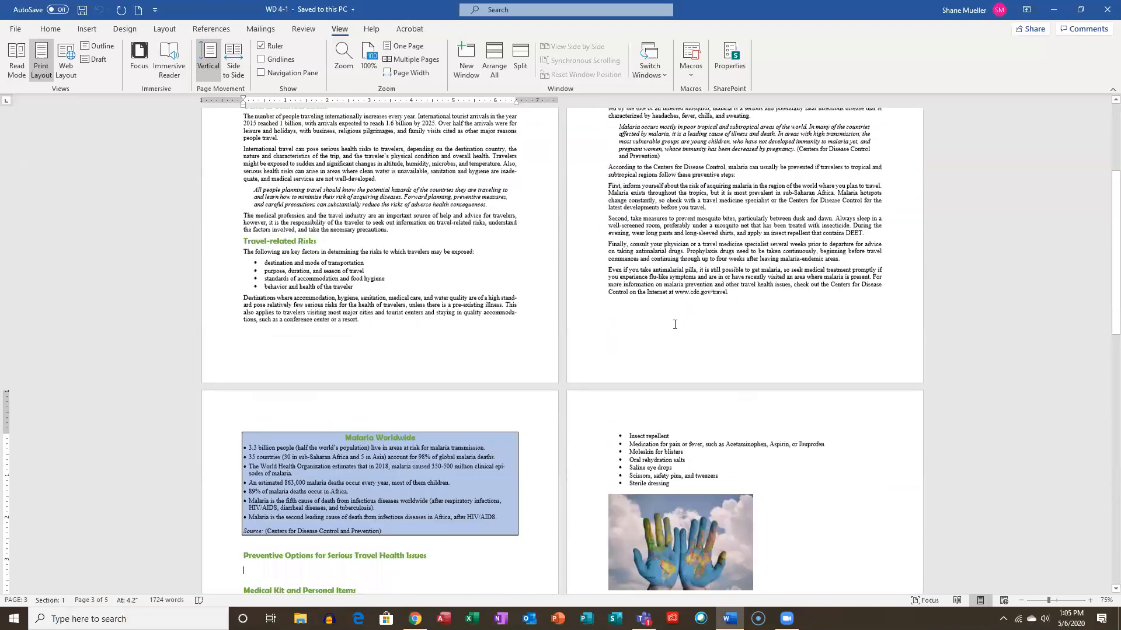
pyautogui.scroll(5, 724, 330)
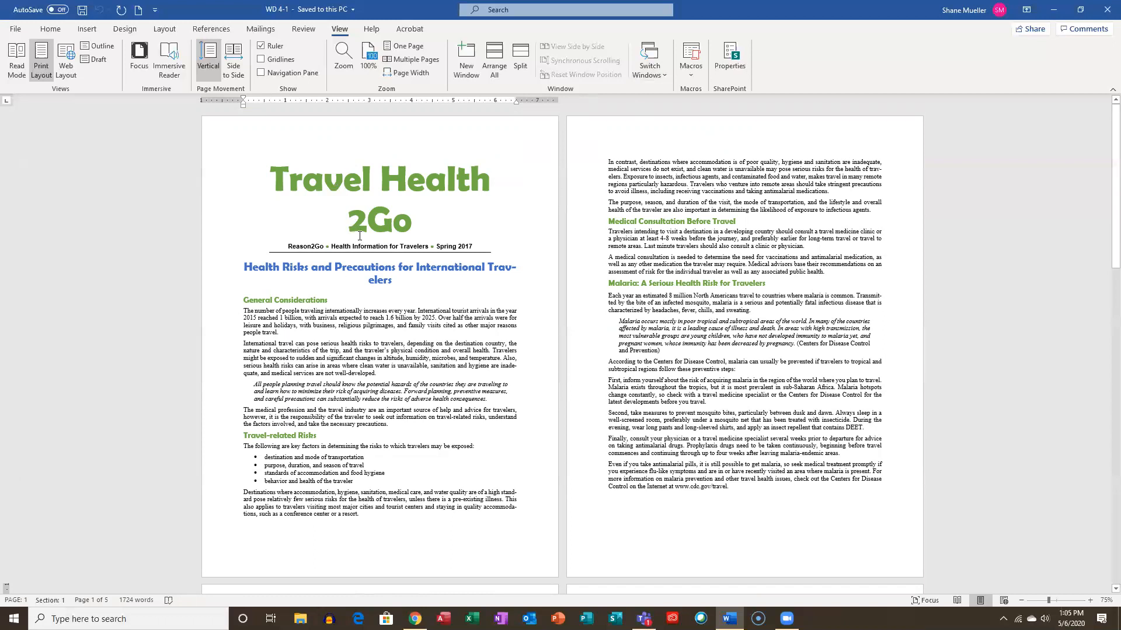
# Save a copy of the document as "WD 4-Travel Health 2Go" in the Word folder on the Desktop
pyautogui.click(17, 29)
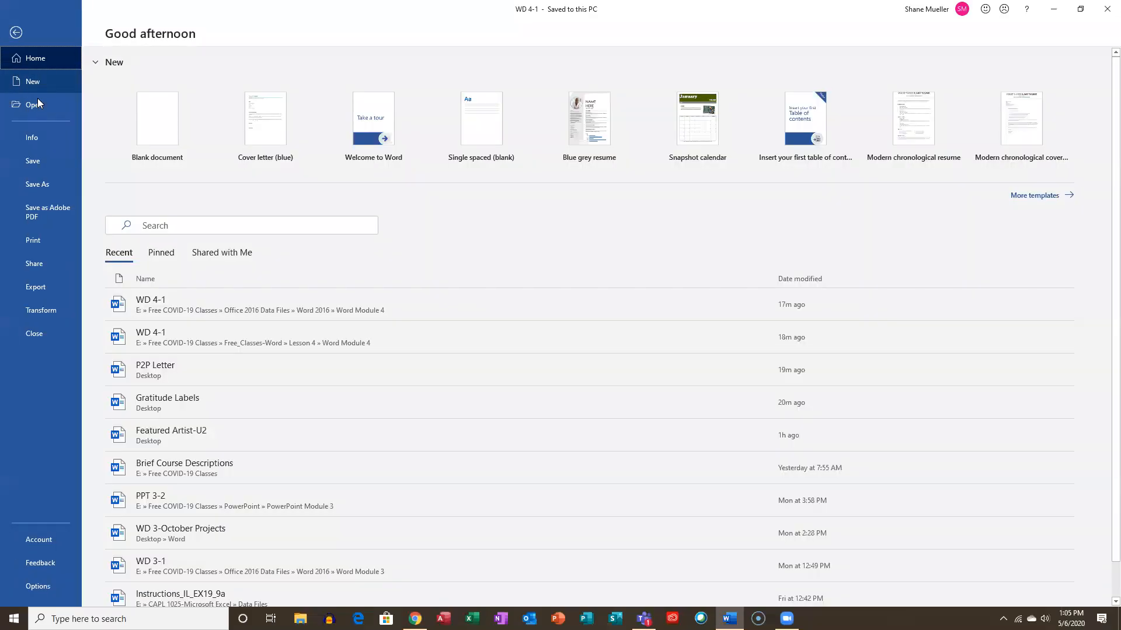
pyautogui.click(39, 184)
pyautogui.click(167, 353)
pyautogui.click(334, 141)
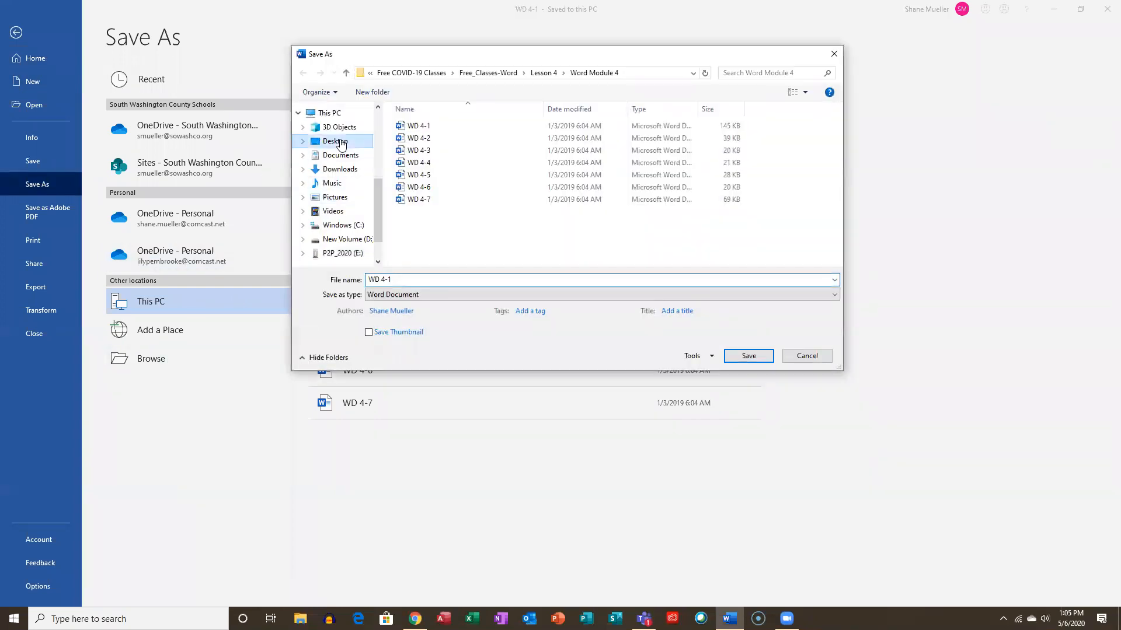
pyautogui.doubleClick(418, 227)
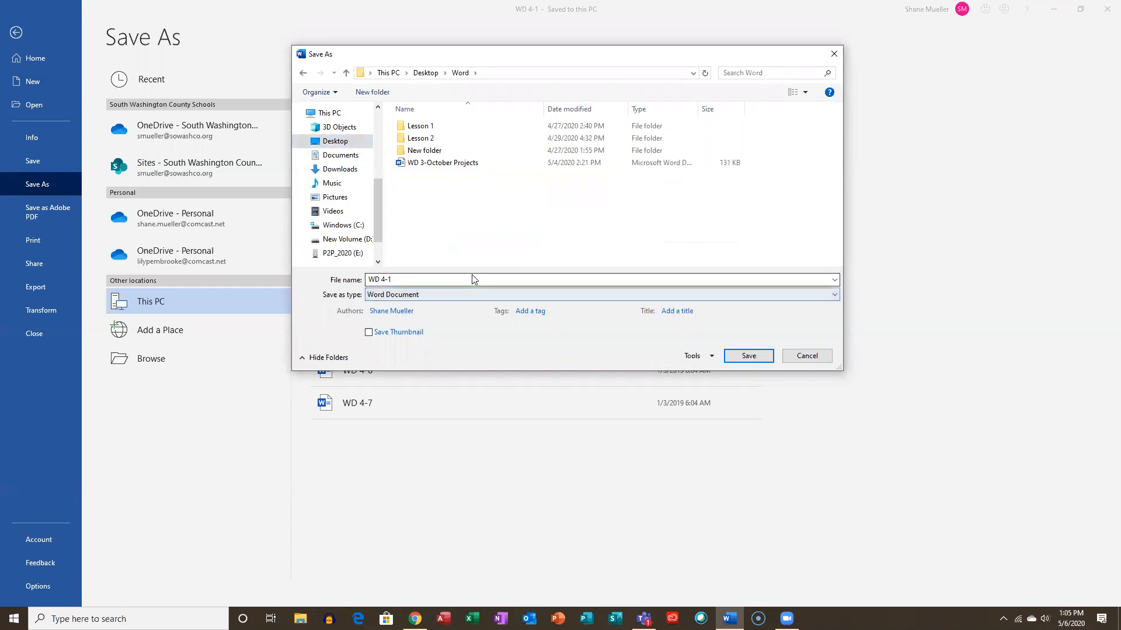
pyautogui.click(474, 278)
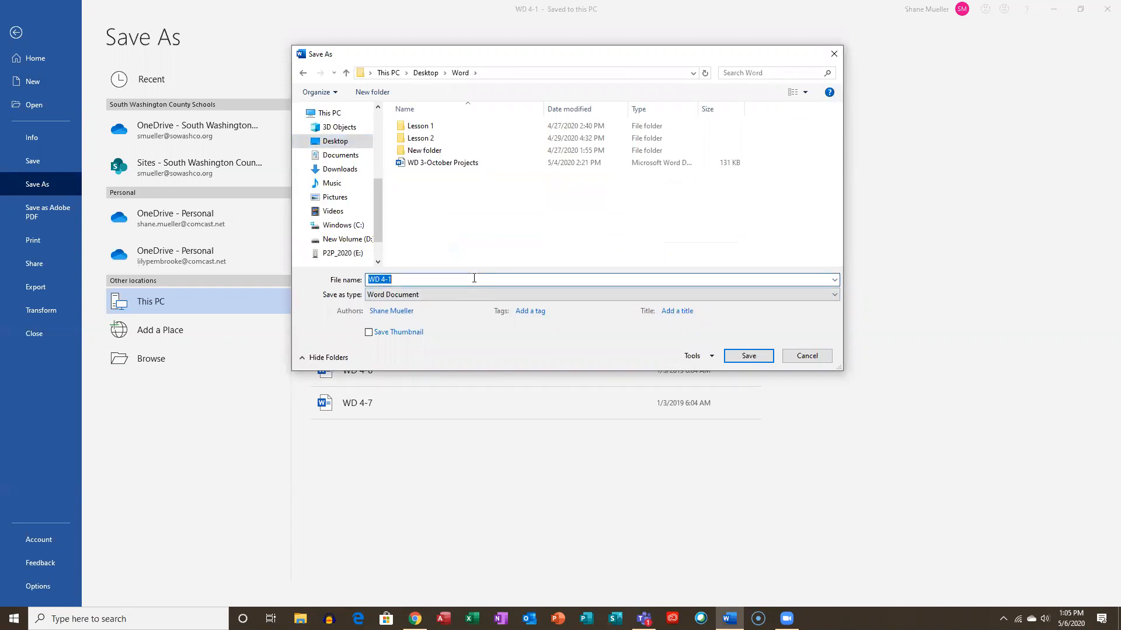
pyautogui.click(474, 278)
pyautogui.write('Travel Health 2Go')
pyautogui.click(755, 358)
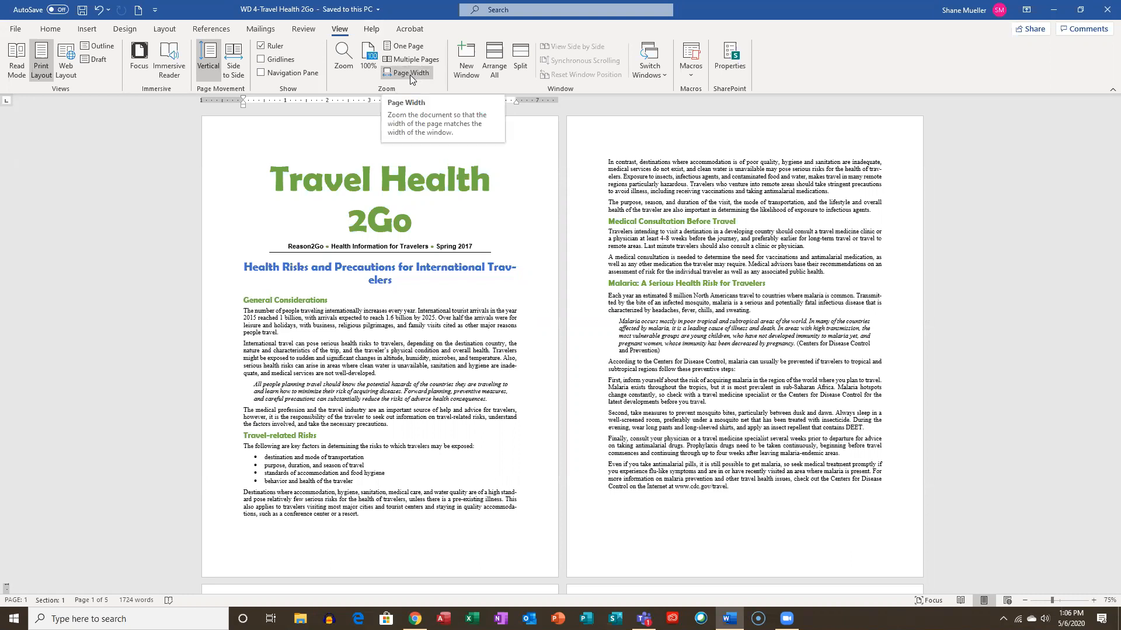
# Zoom the document to page width and reduce the magnification to 148% for reading the first pages
pyautogui.click(411, 74)
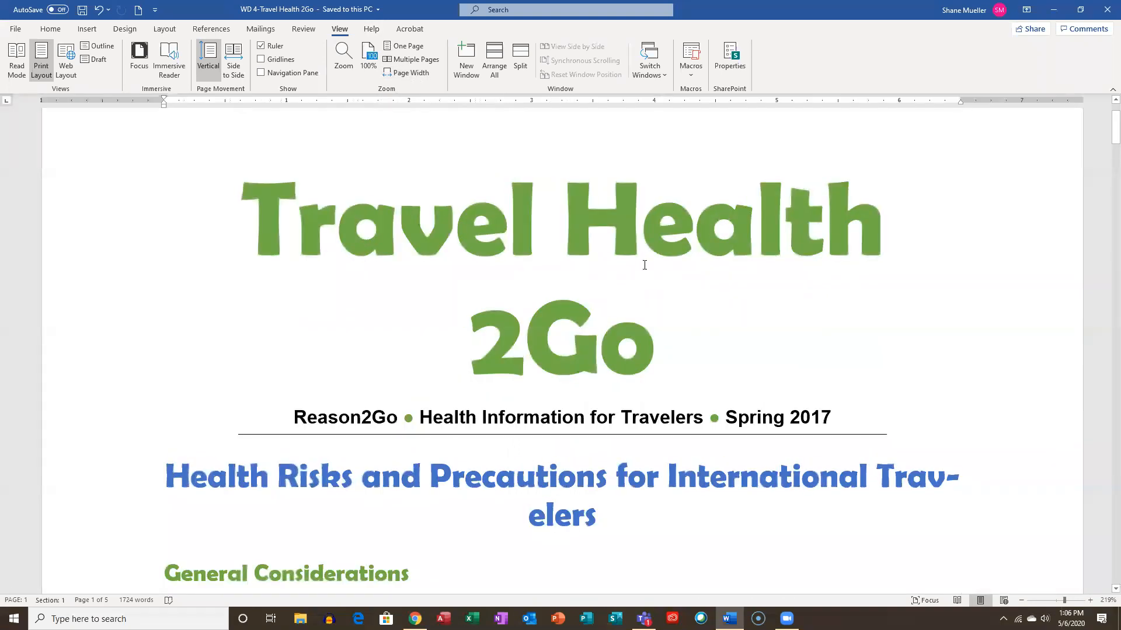
pyautogui.scroll(-6, 709, 275)
pyautogui.scroll(5, 712, 286)
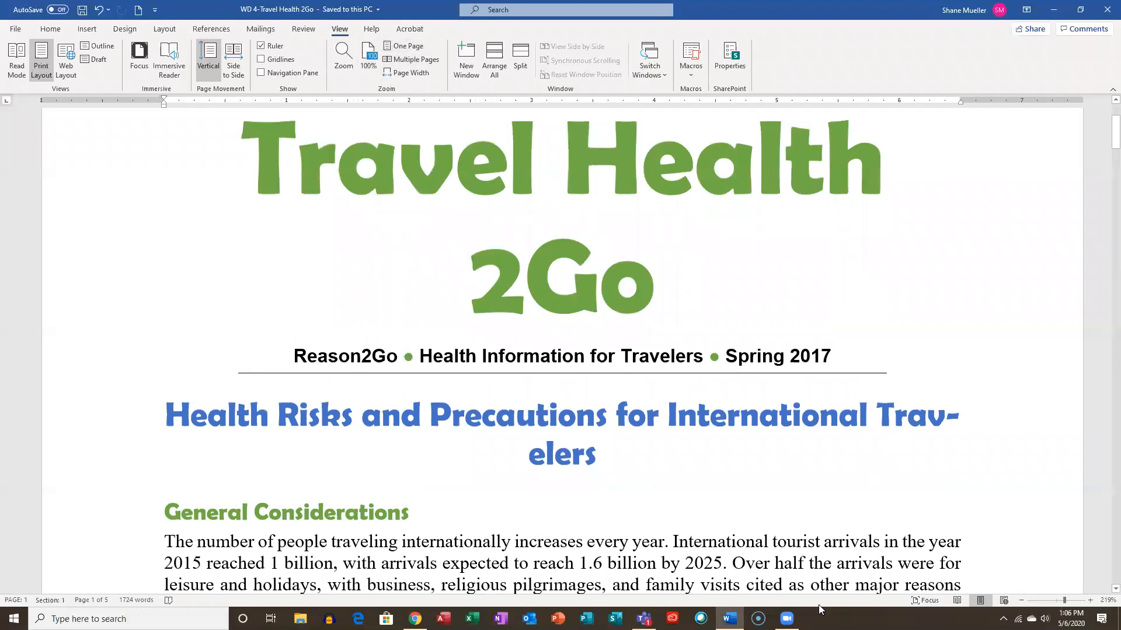
pyautogui.moveTo(1064, 600); pyautogui.dragTo(1059, 605)
pyautogui.scroll(-3, 694, 243)
pyautogui.scroll(3, 699, 244)
pyautogui.scroll(-10, 708, 243)
pyautogui.scroll(10, 710, 242)
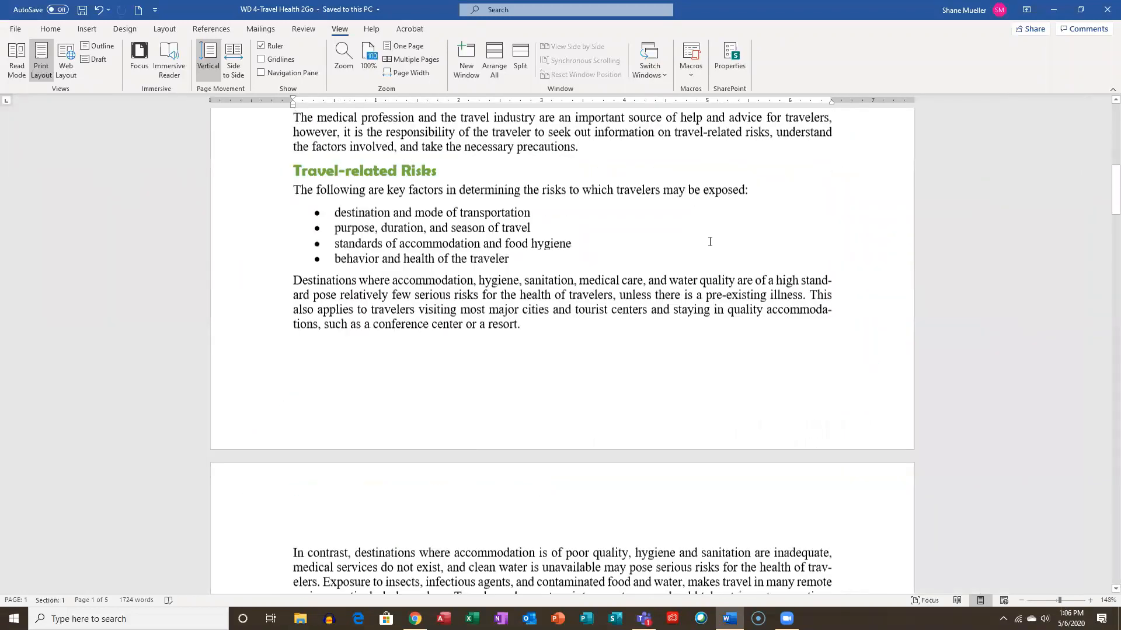
pyautogui.scroll(1, 717, 250)
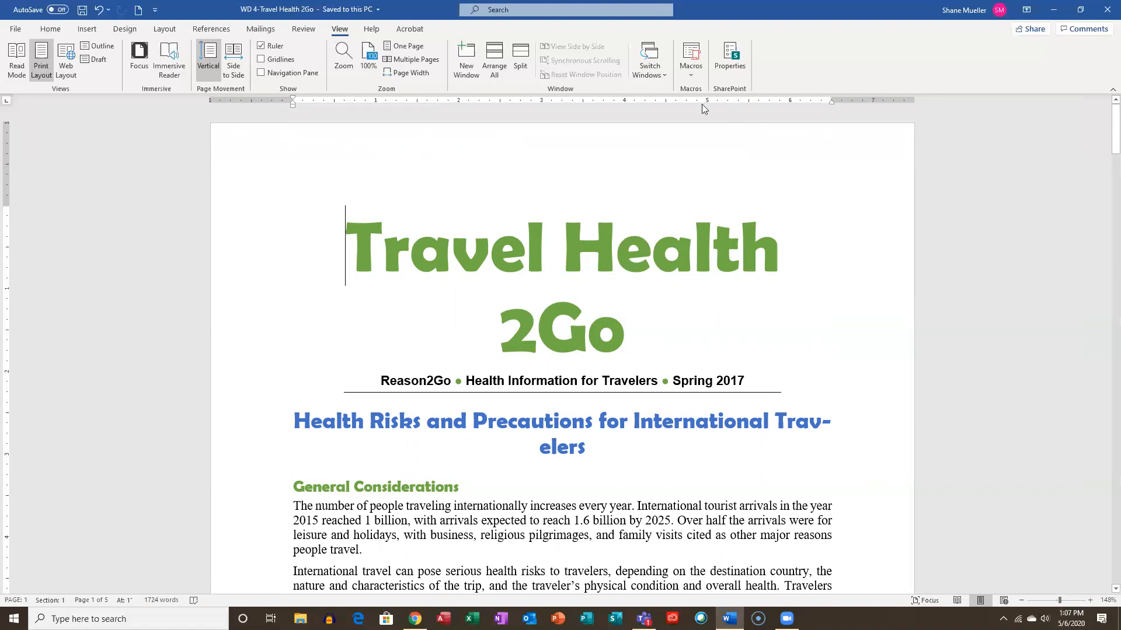
# Review the preset page margins, view the pages at 75% zoom and return to a 172% close-up
pyautogui.click(166, 32)
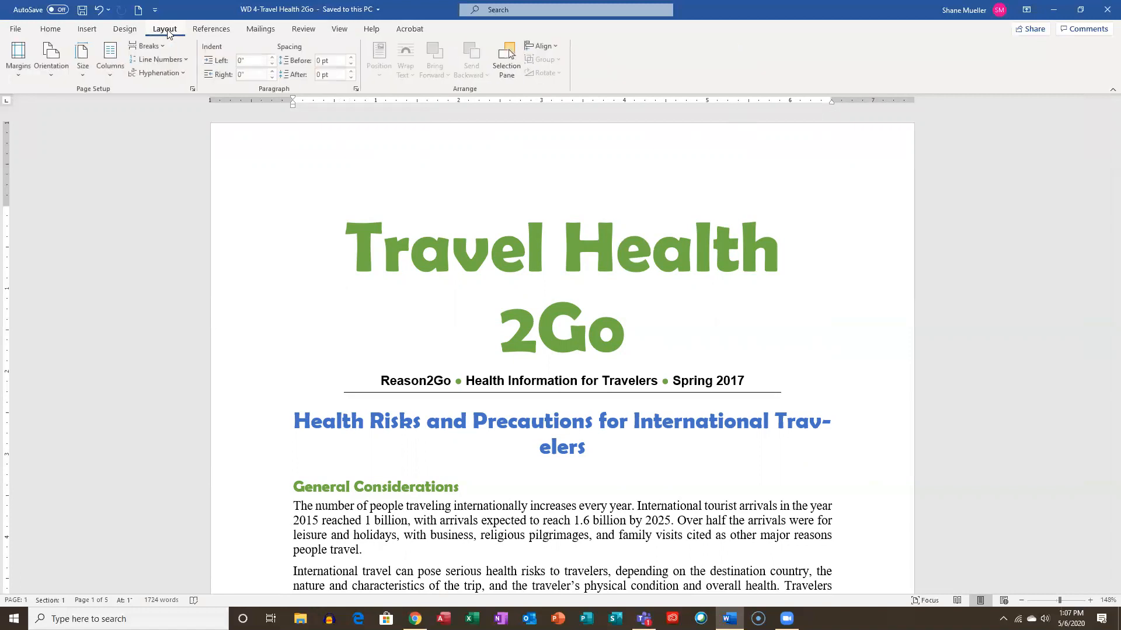
pyautogui.click(18, 52)
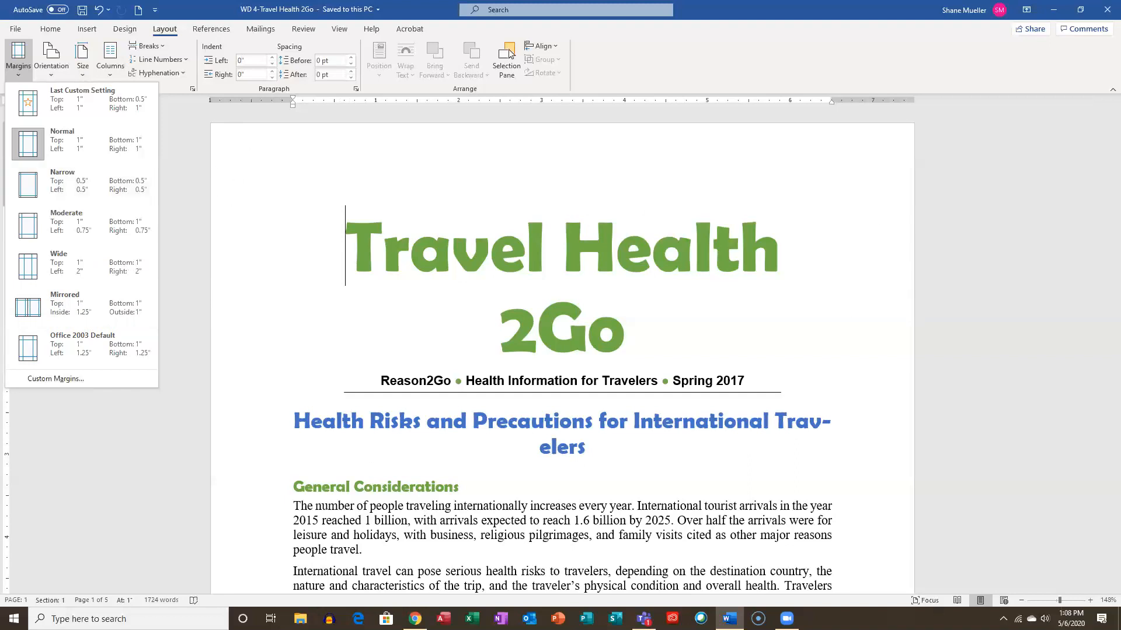
pyautogui.click(1049, 601)
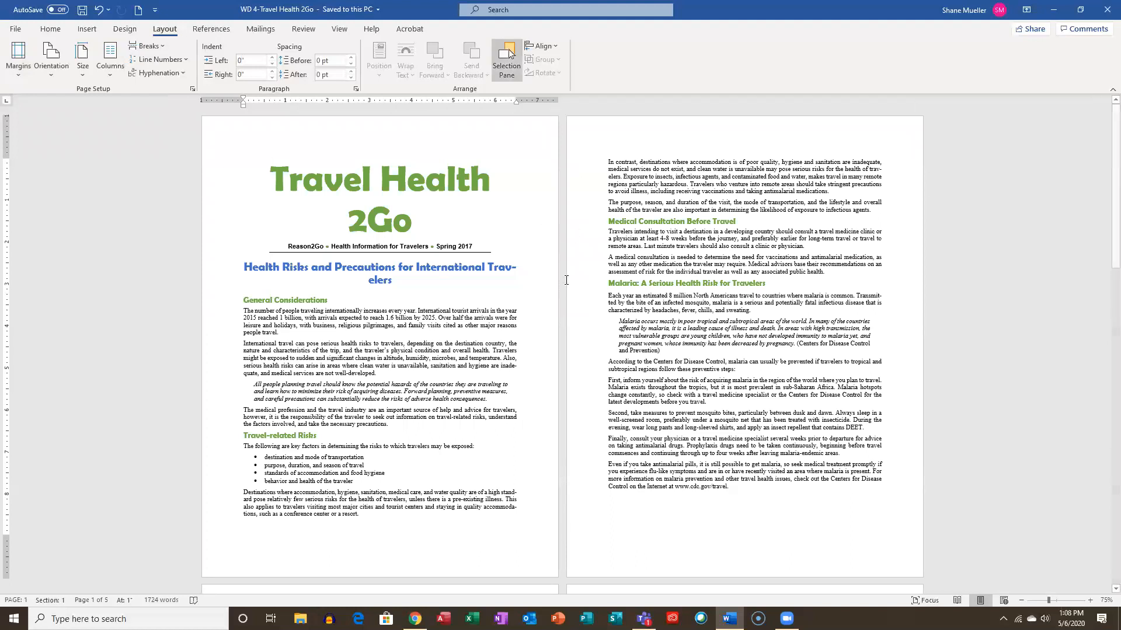
pyautogui.click(1060, 601)
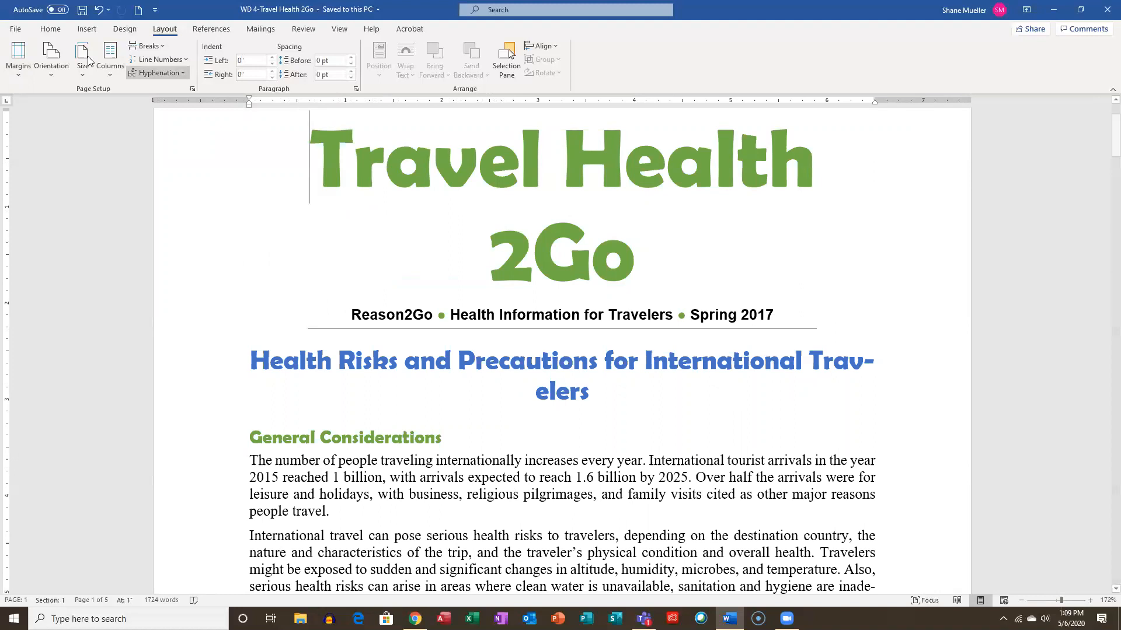
# Apply custom margins to the whole document, with 0.7" for top, left and right and a changed bottom margin
pyautogui.click(18, 59)
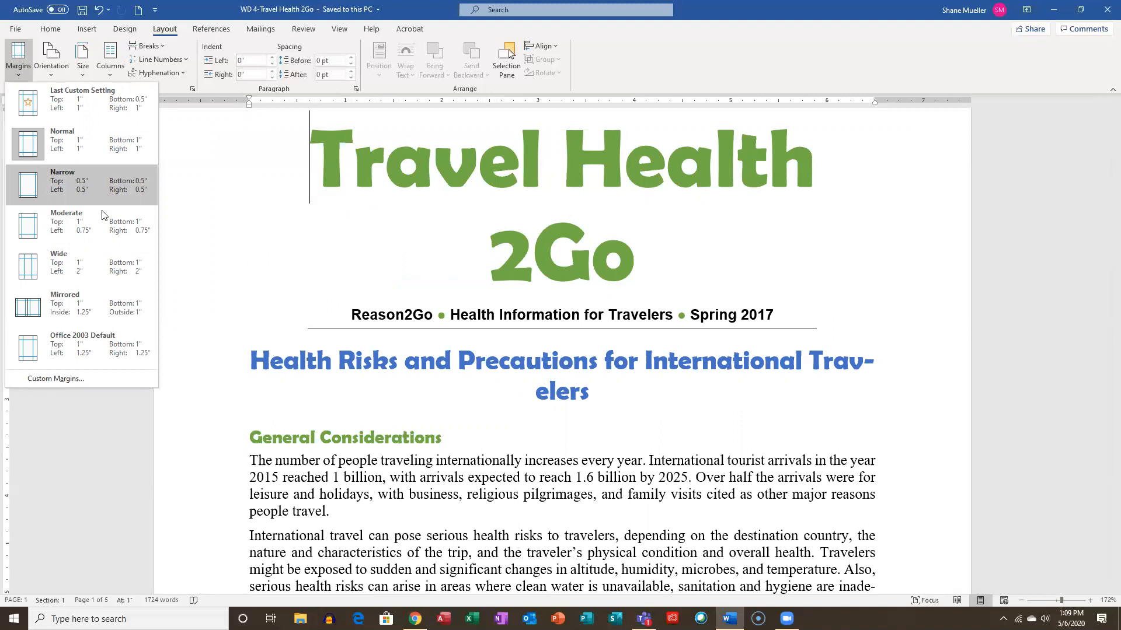
pyautogui.click(56, 380)
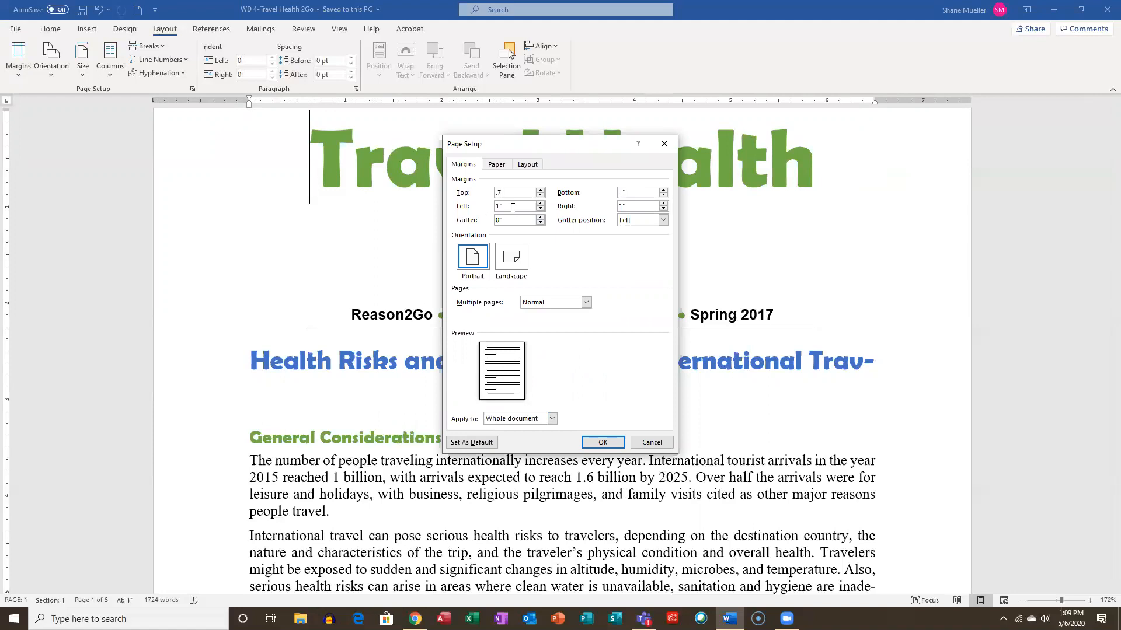
pyautogui.press('Tab')
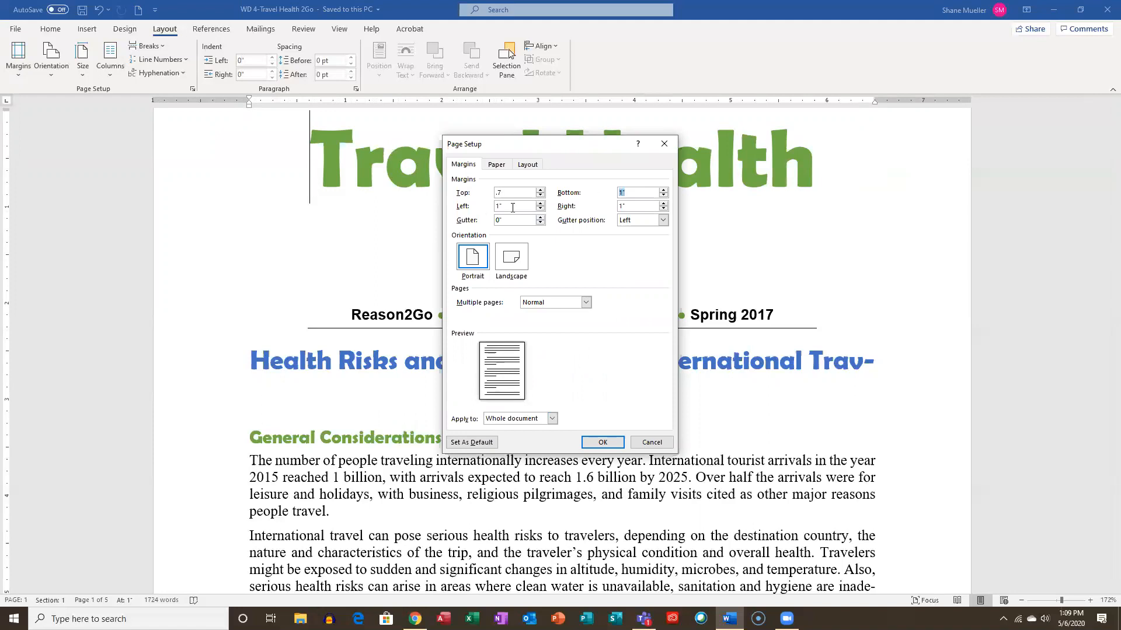
pyautogui.write('.')
pyautogui.press('Tab')
pyautogui.click(540, 210)
pyautogui.click(540, 209)
pyautogui.click(664, 209)
pyautogui.click(664, 209)
pyautogui.click(664, 209)
pyautogui.click(602, 443)
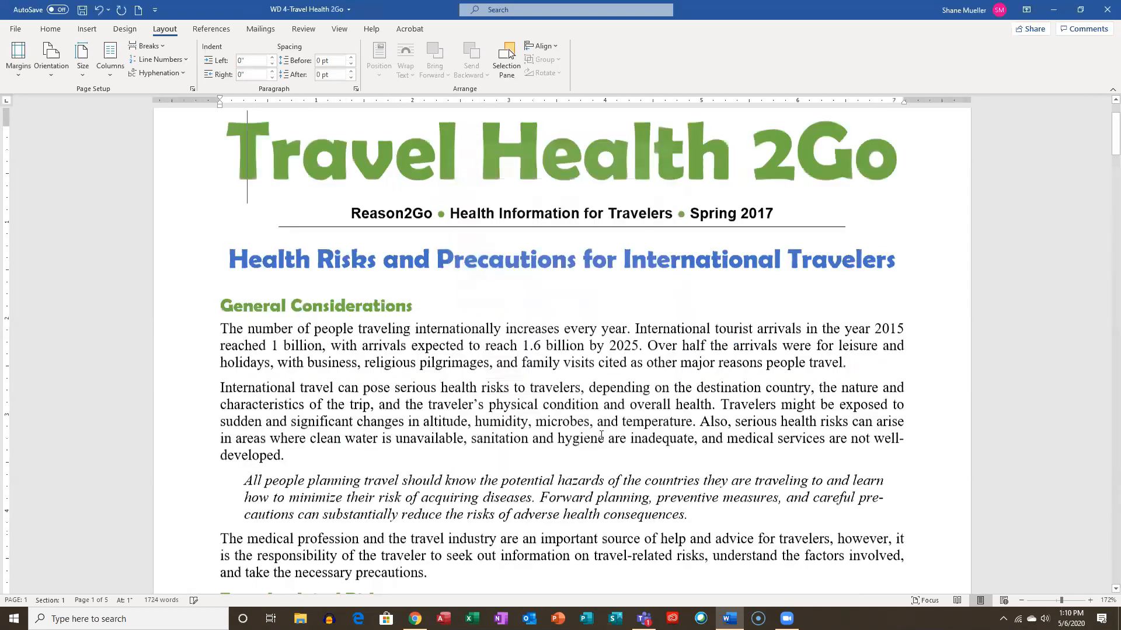
# Review all pages of the document with the new margins and return to the title on the first page
pyautogui.scroll(-15, 330, 556)
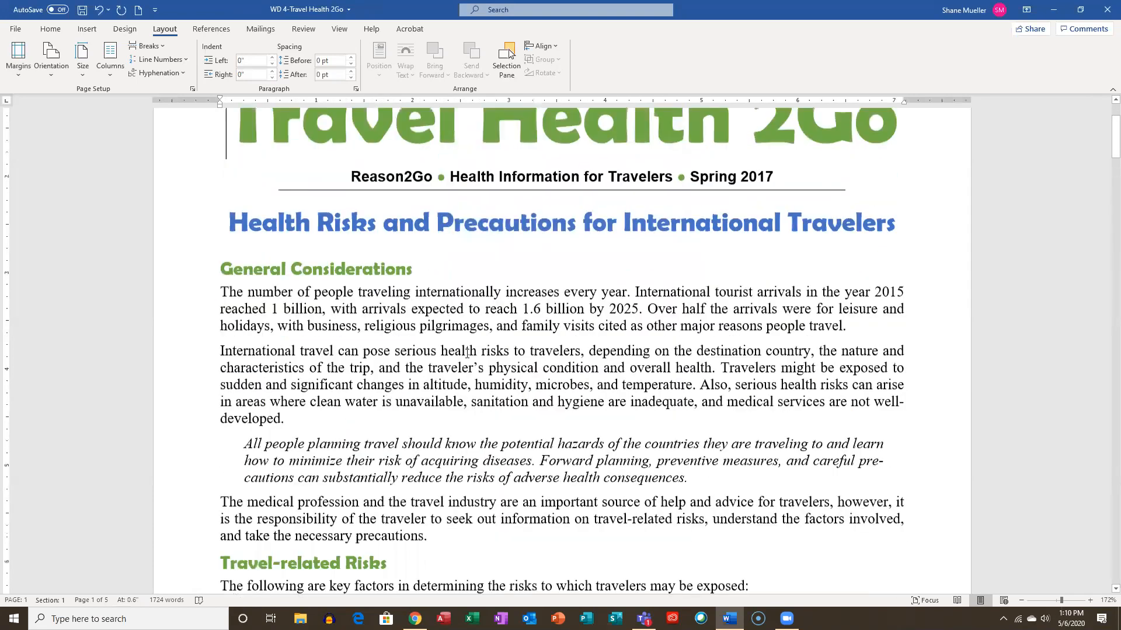
pyautogui.scroll(-20, 611, 372)
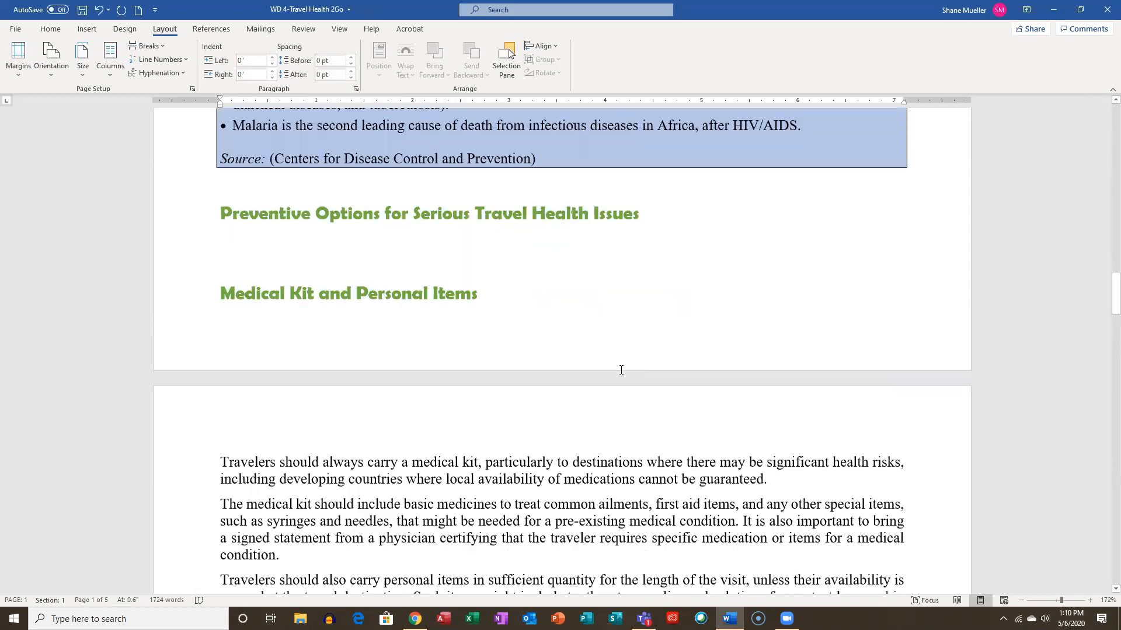
pyautogui.scroll(-20, 638, 365)
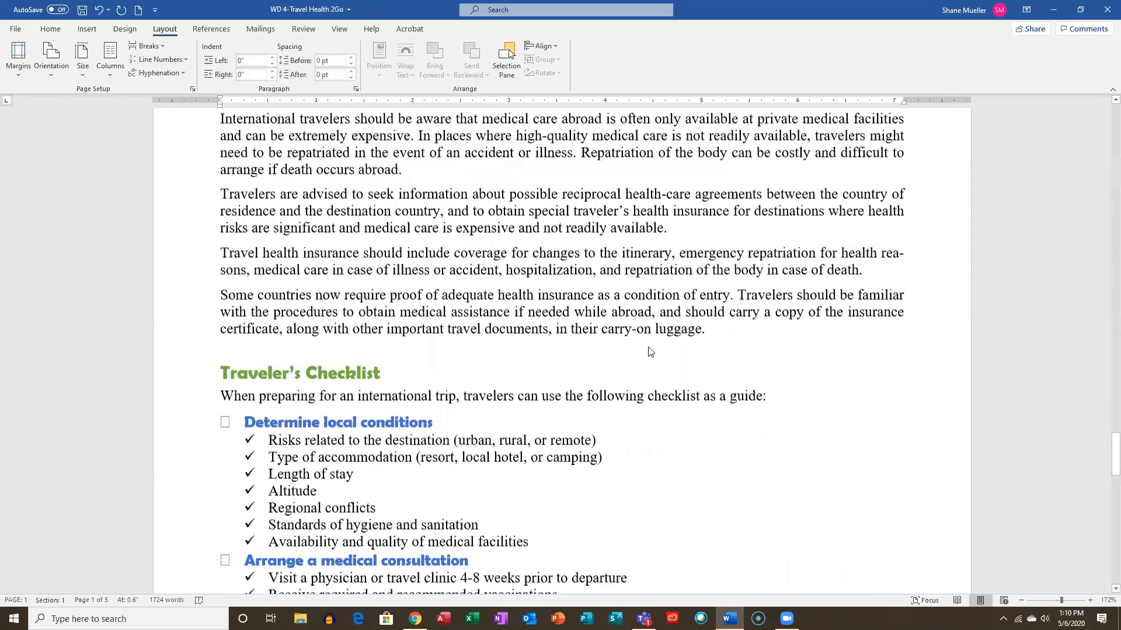
pyautogui.scroll(5, 653, 328)
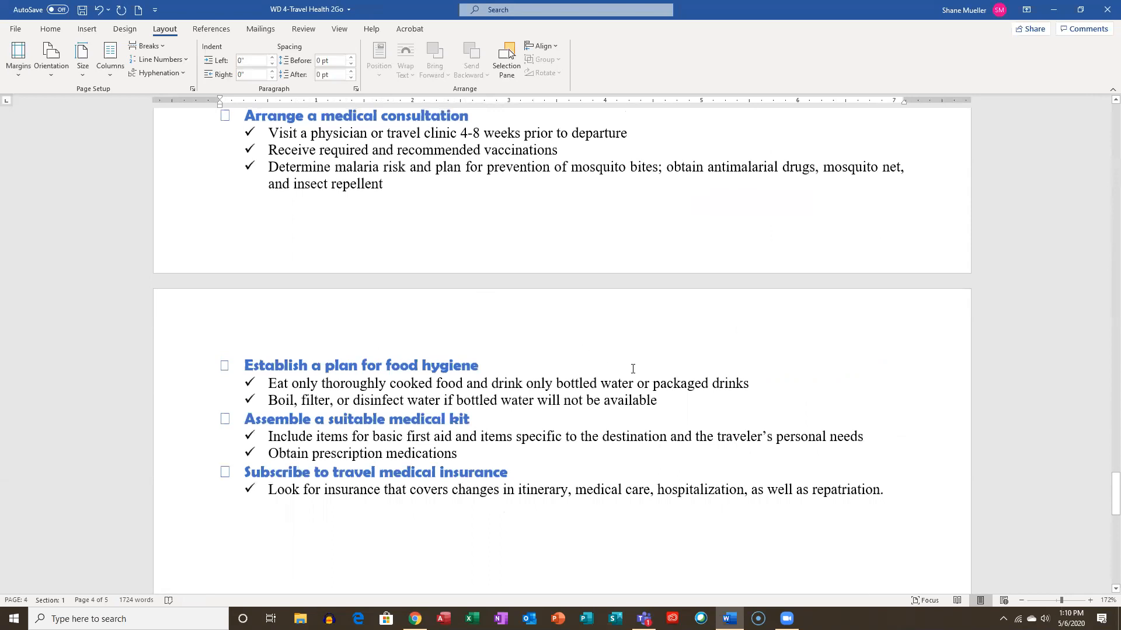
pyautogui.scroll(-6, 514, 291)
pyautogui.scroll(5, 533, 320)
pyautogui.scroll(1, 499, 334)
pyautogui.scroll(4, 533, 354)
pyautogui.scroll(-5, 549, 315)
pyautogui.scroll(20, 582, 296)
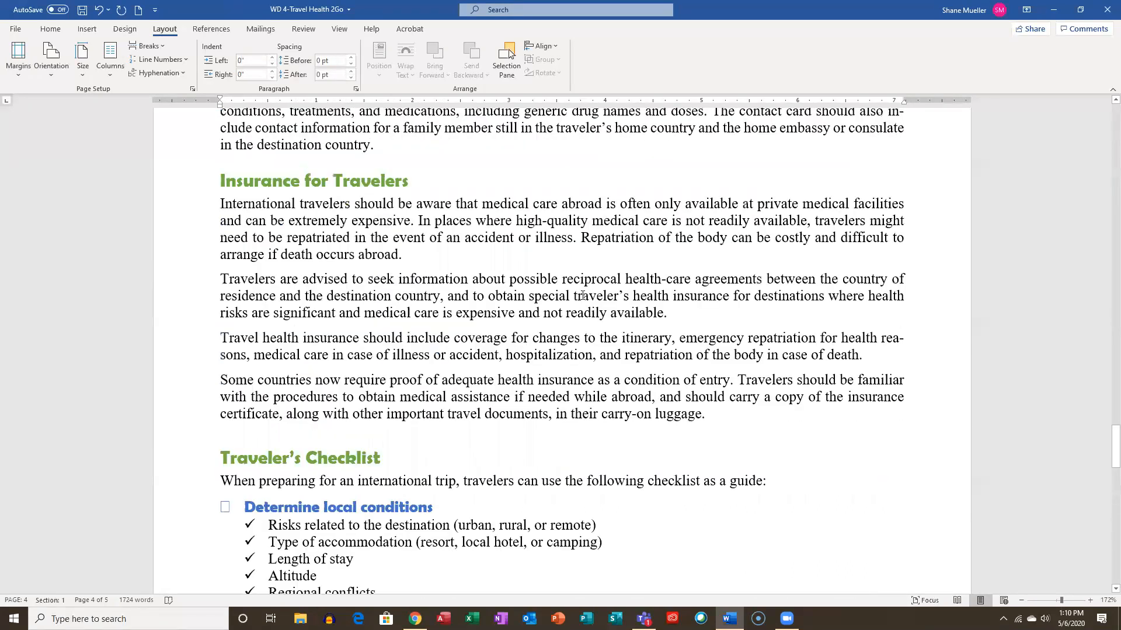
pyautogui.scroll(15, 679, 272)
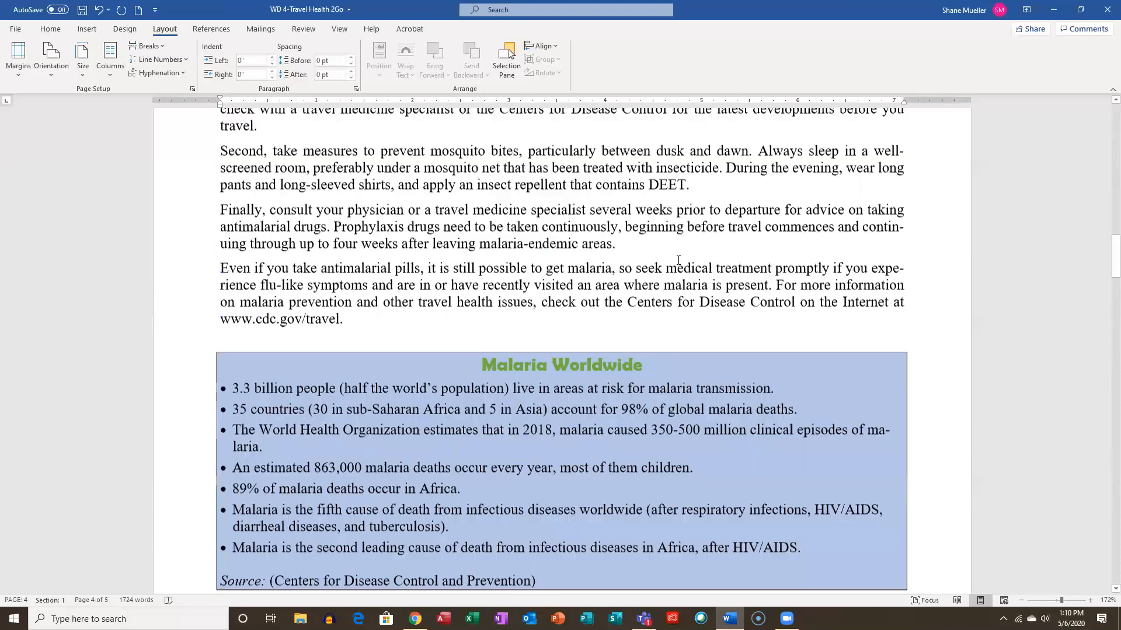
pyautogui.scroll(15, 678, 259)
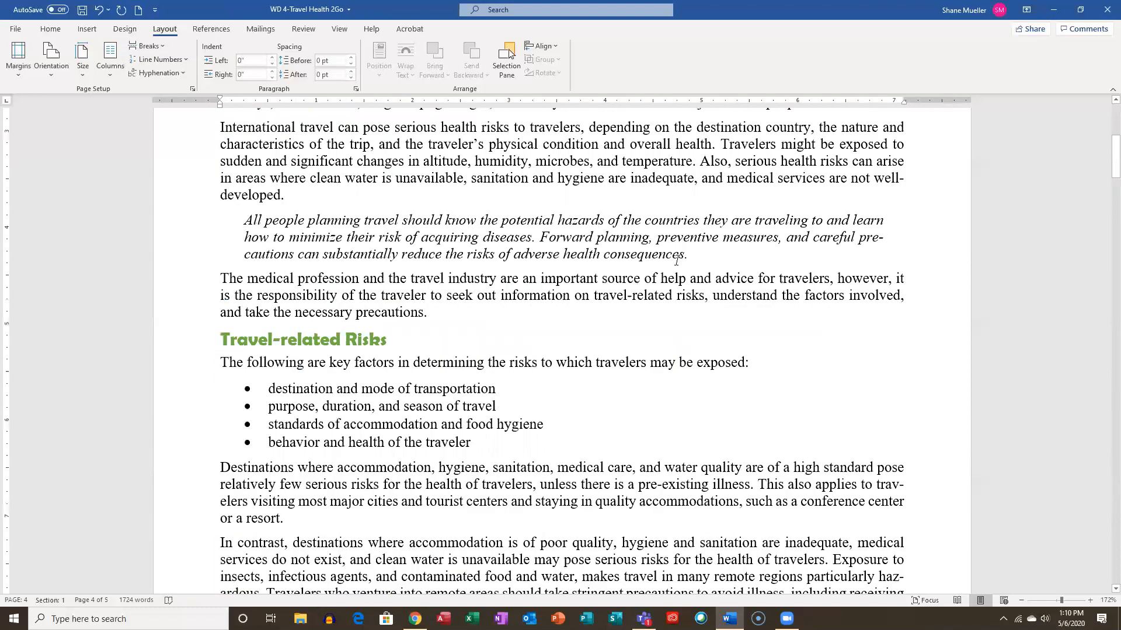
pyautogui.scroll(5, 676, 260)
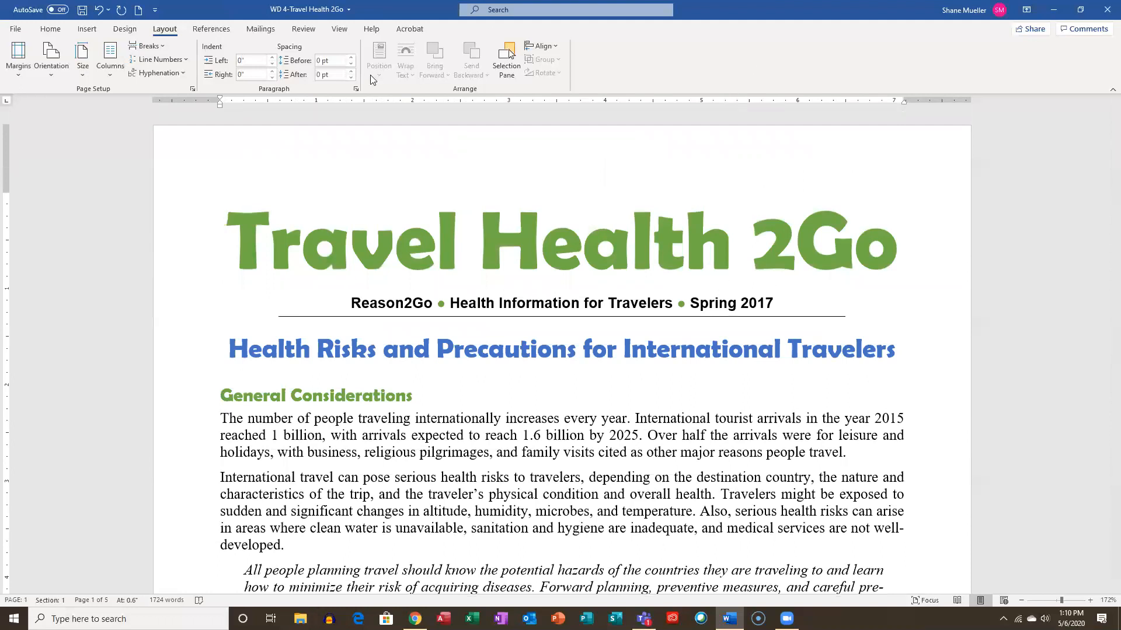
# Display multiple pages at once, look over the page layout and return to the first pages
pyautogui.click(342, 34)
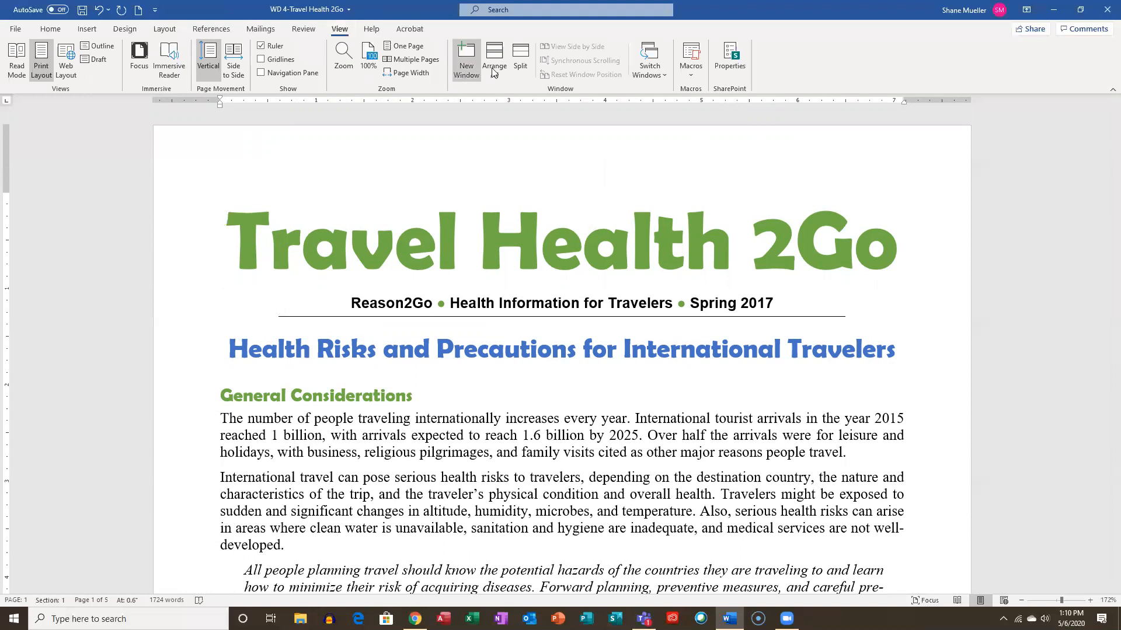
pyautogui.click(415, 59)
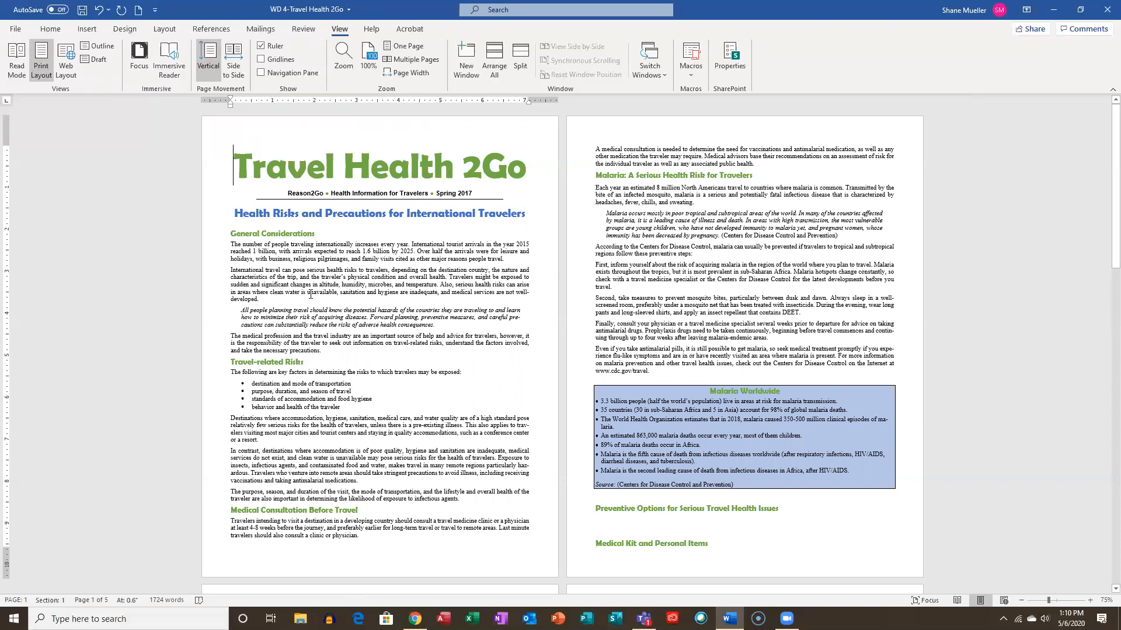
pyautogui.scroll(-5, 633, 432)
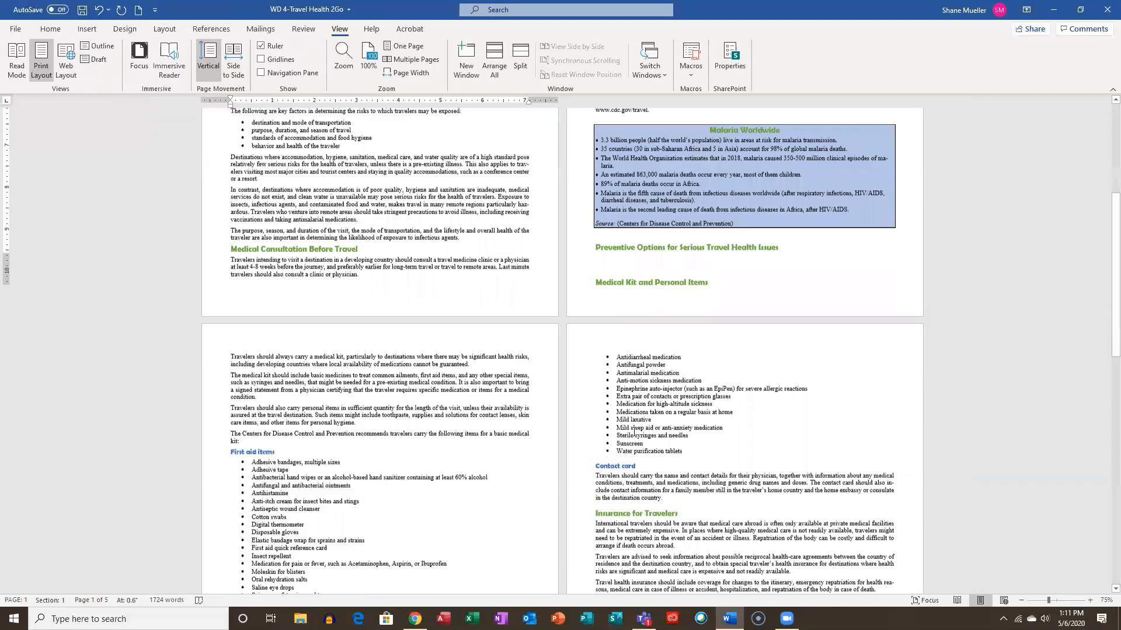
pyautogui.scroll(-3, 568, 417)
pyautogui.scroll(3, 584, 410)
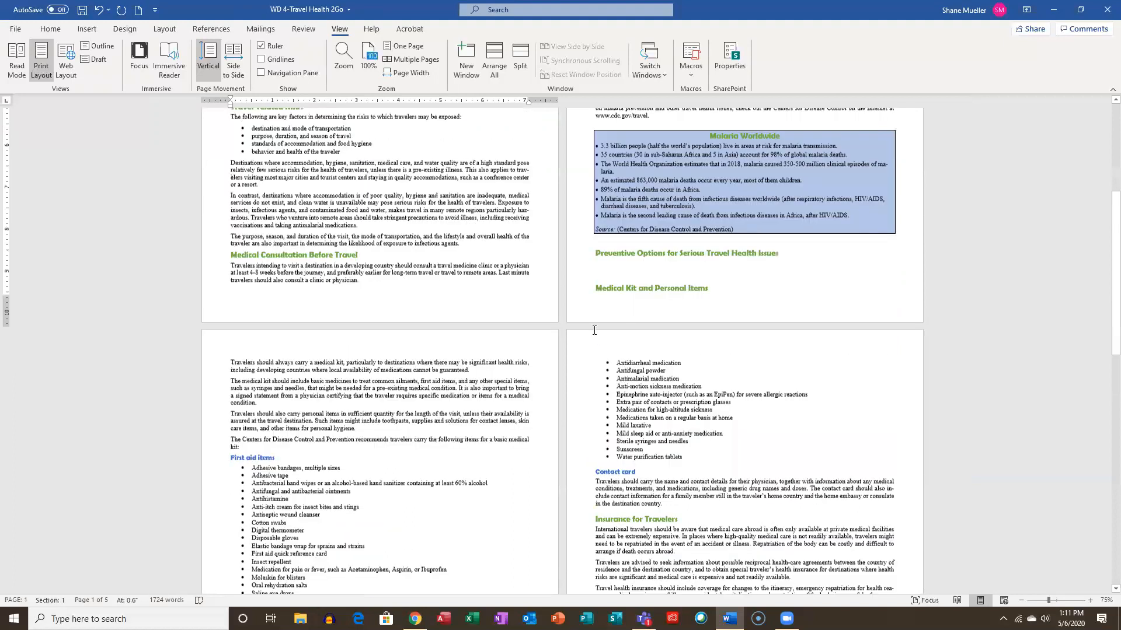
pyautogui.scroll(5, 595, 331)
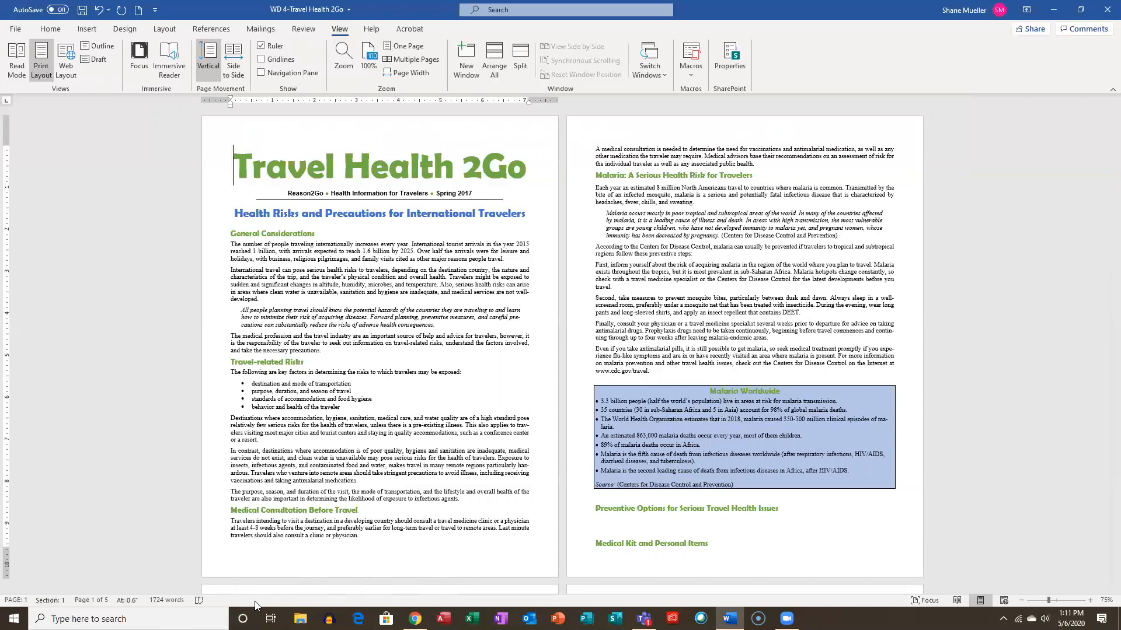
# Check the status bar options, turning the Section indicator off and back on
pyautogui.rightClick(296, 596)
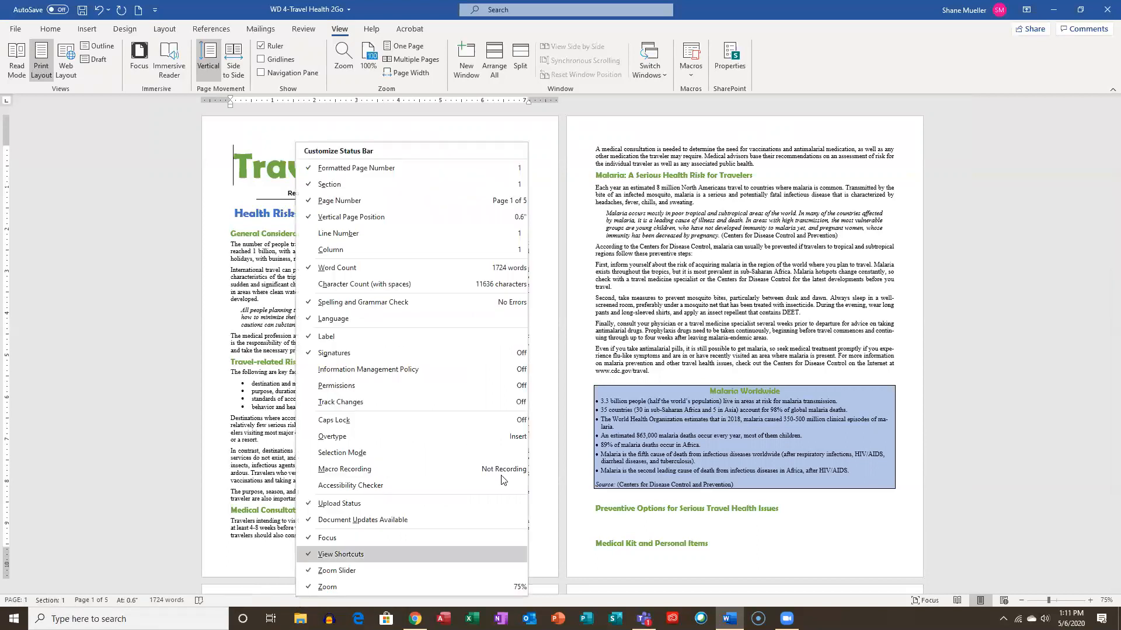
pyautogui.click(330, 186)
pyautogui.click(329, 186)
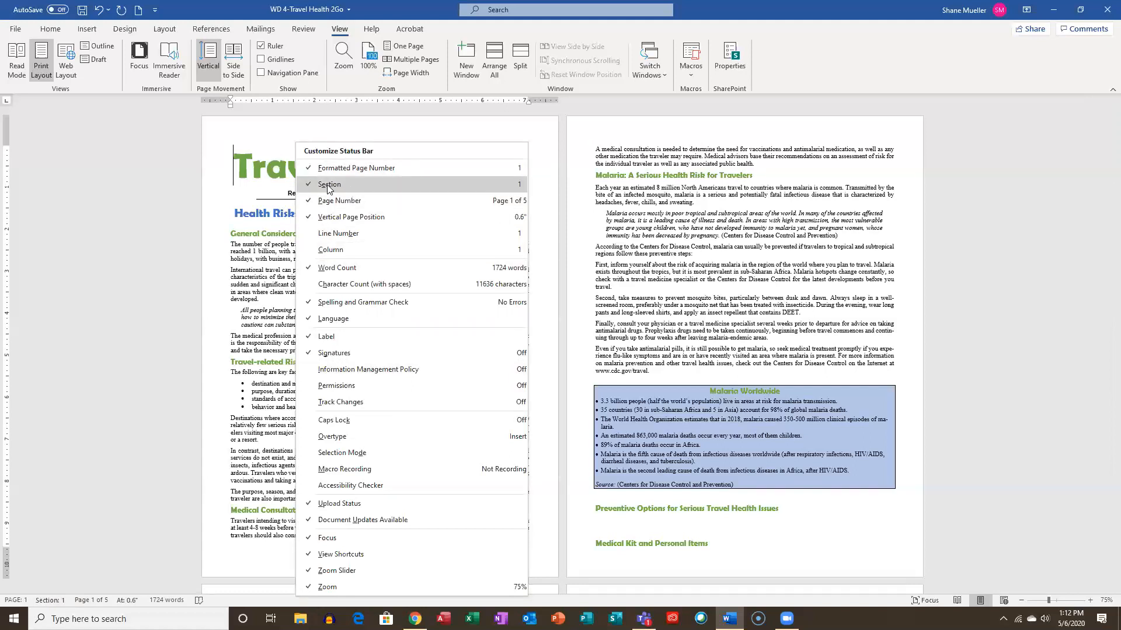
pyautogui.click(239, 251)
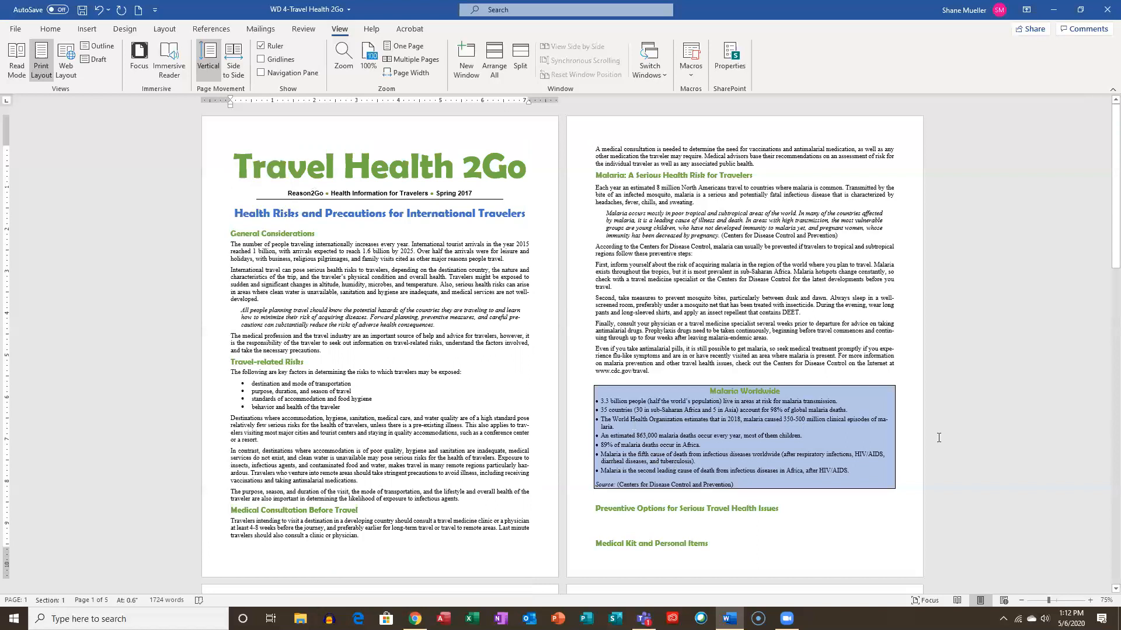
# Zoom in to 180%, place the insertion point before the "General Considerations" heading and show the formatting marks
pyautogui.click(1061, 601)
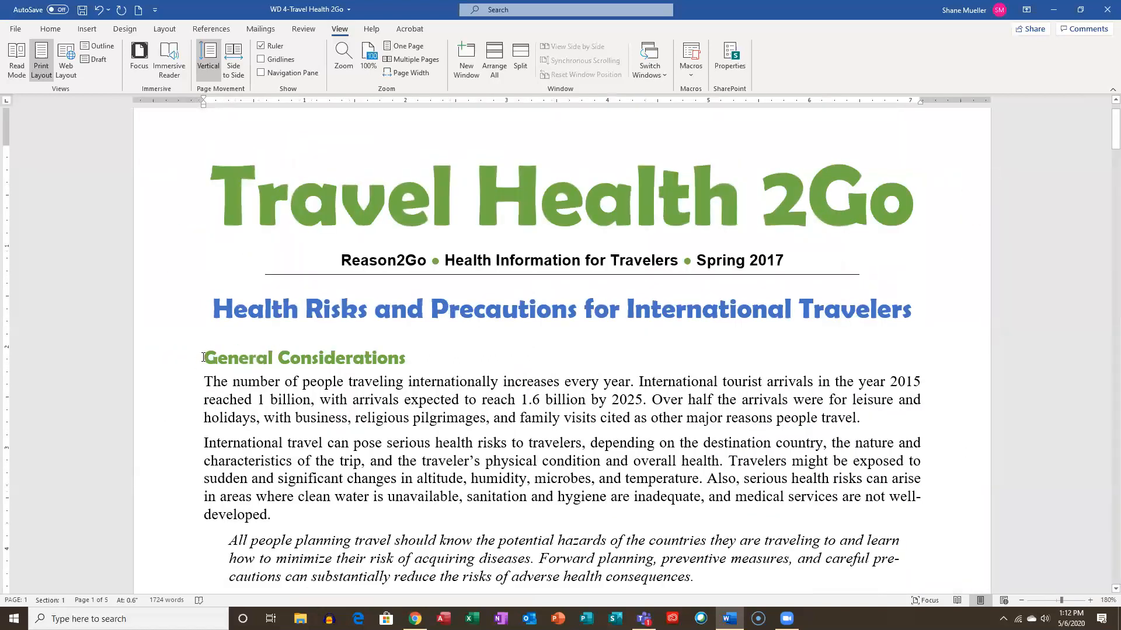
pyautogui.click(203, 357)
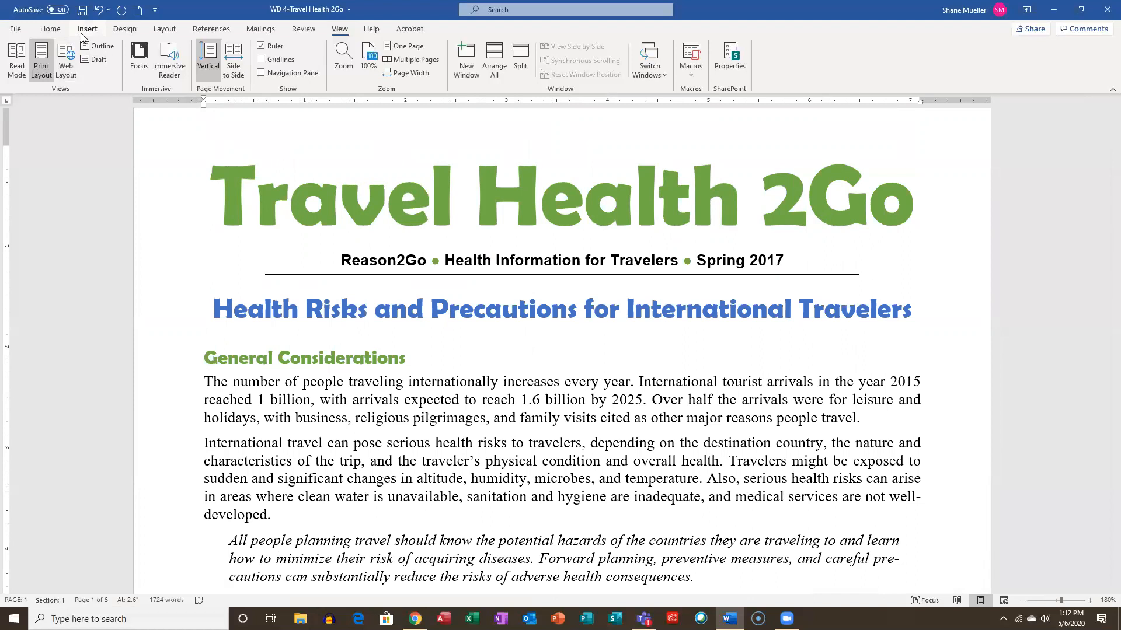
pyautogui.click(51, 31)
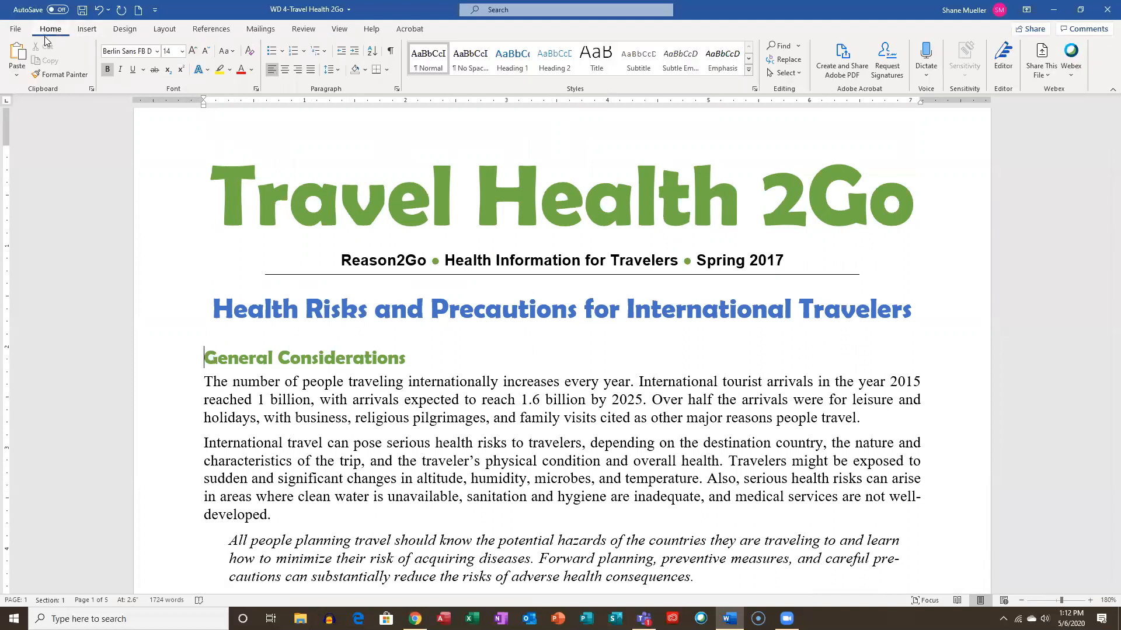
pyautogui.click(390, 53)
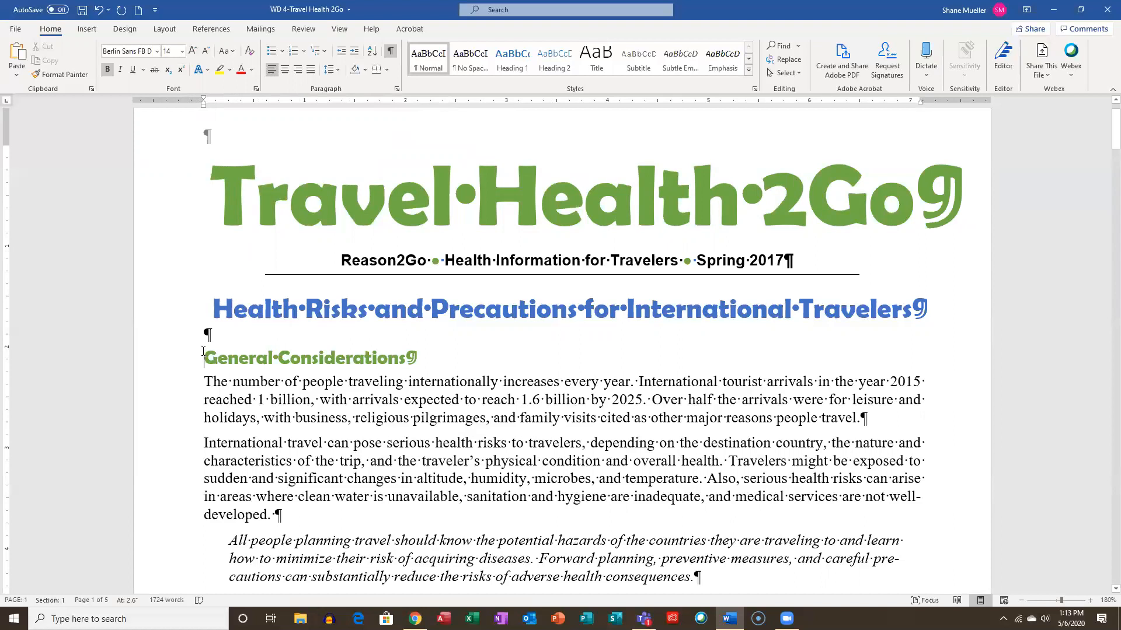
# Insert a continuous section break before the "General Considerations" heading
pyautogui.click(164, 30)
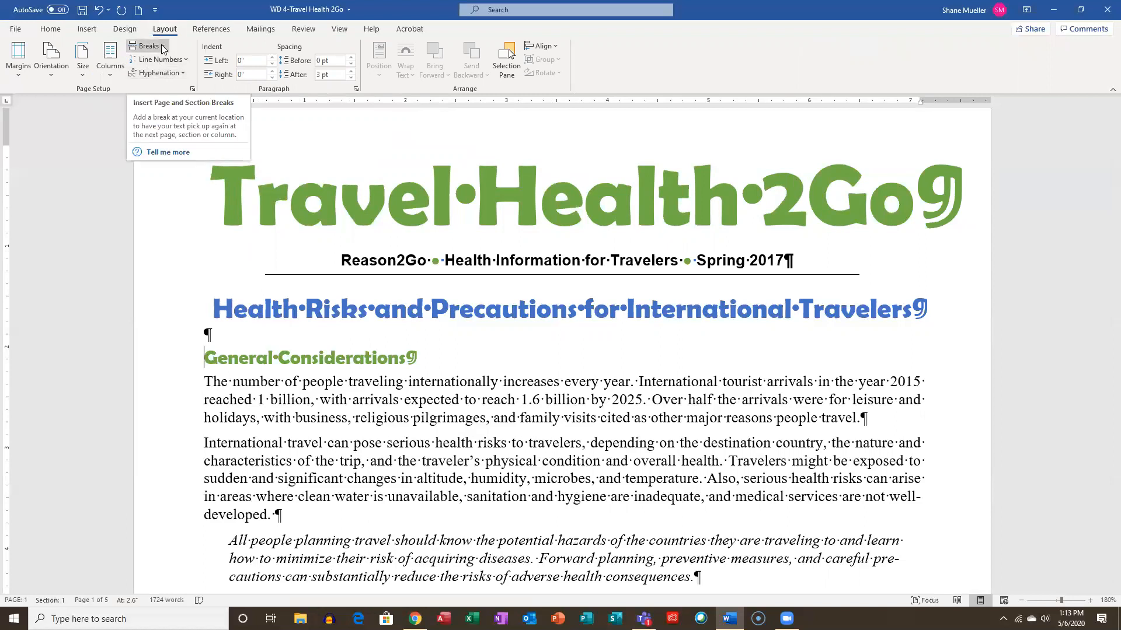
pyautogui.click(162, 47)
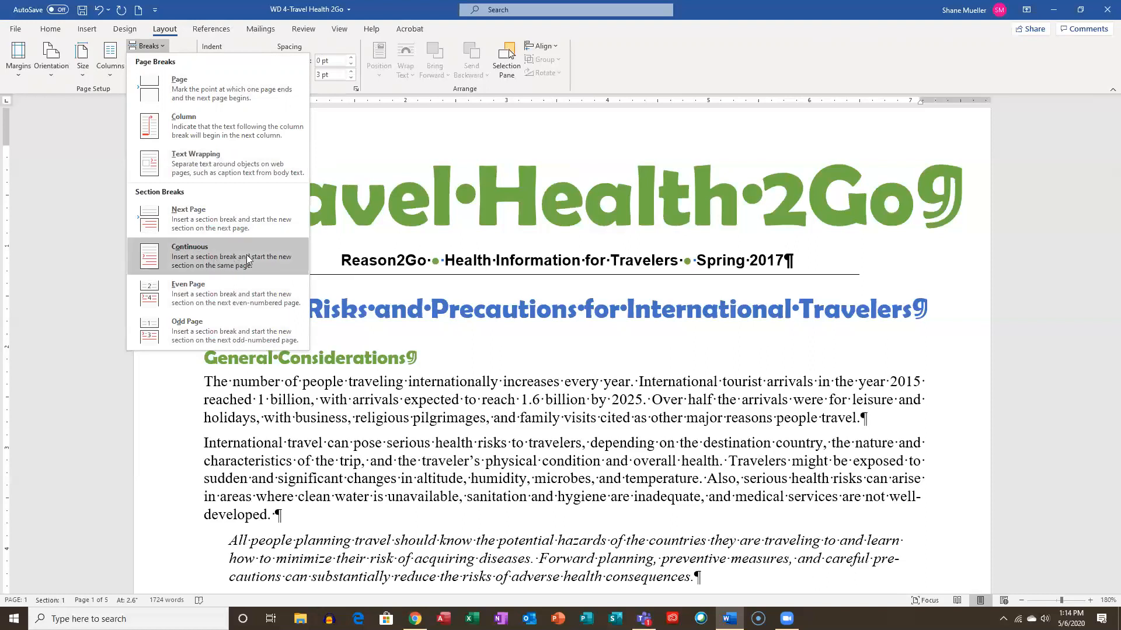
pyautogui.click(207, 252)
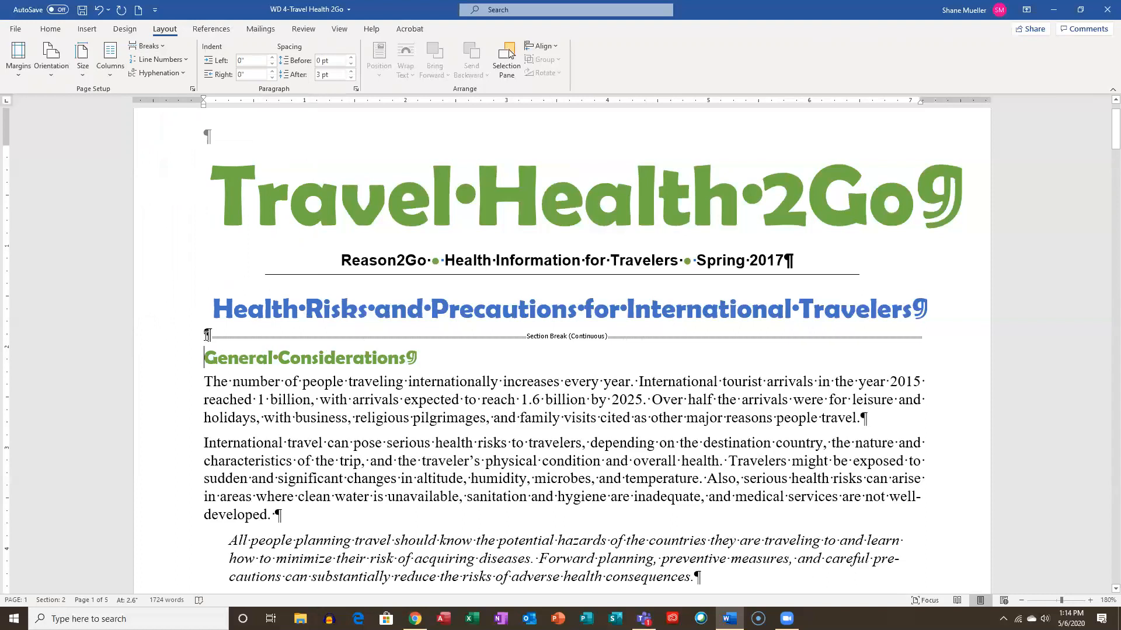
# Check the section numbers by placing the insertion point in the text above and below the section break
pyautogui.click(201, 334)
pyautogui.click(336, 199)
pyautogui.click(239, 361)
# Format the section starting at "General Considerations" in two equal-width columns with 0.3" spacing and no line between
pyautogui.click(205, 355)
pyautogui.click(112, 76)
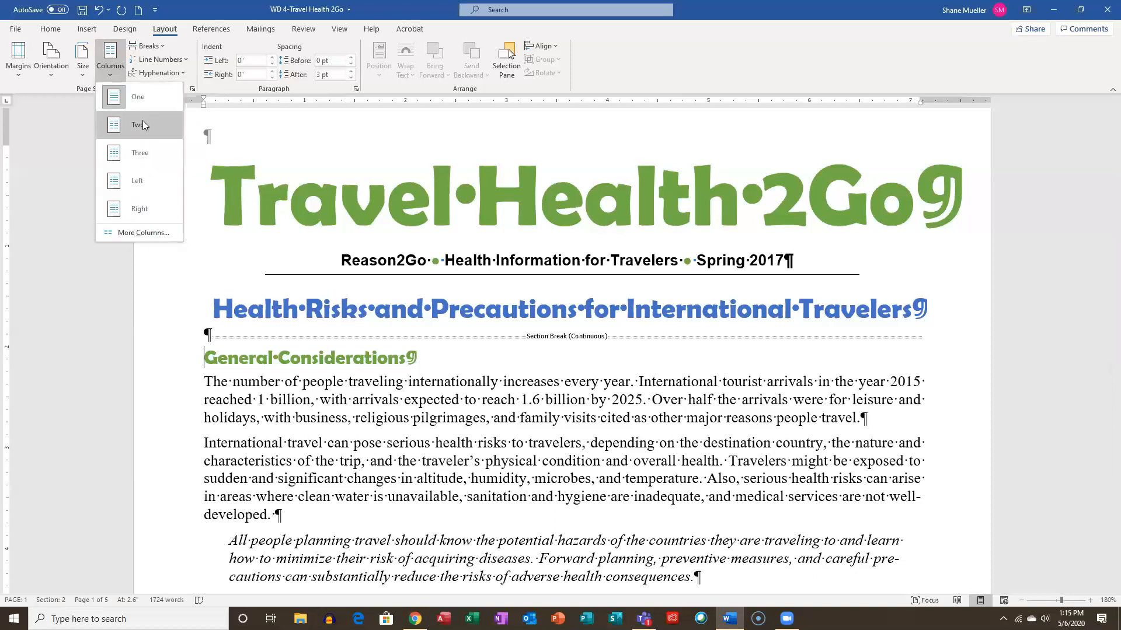
pyautogui.click(148, 234)
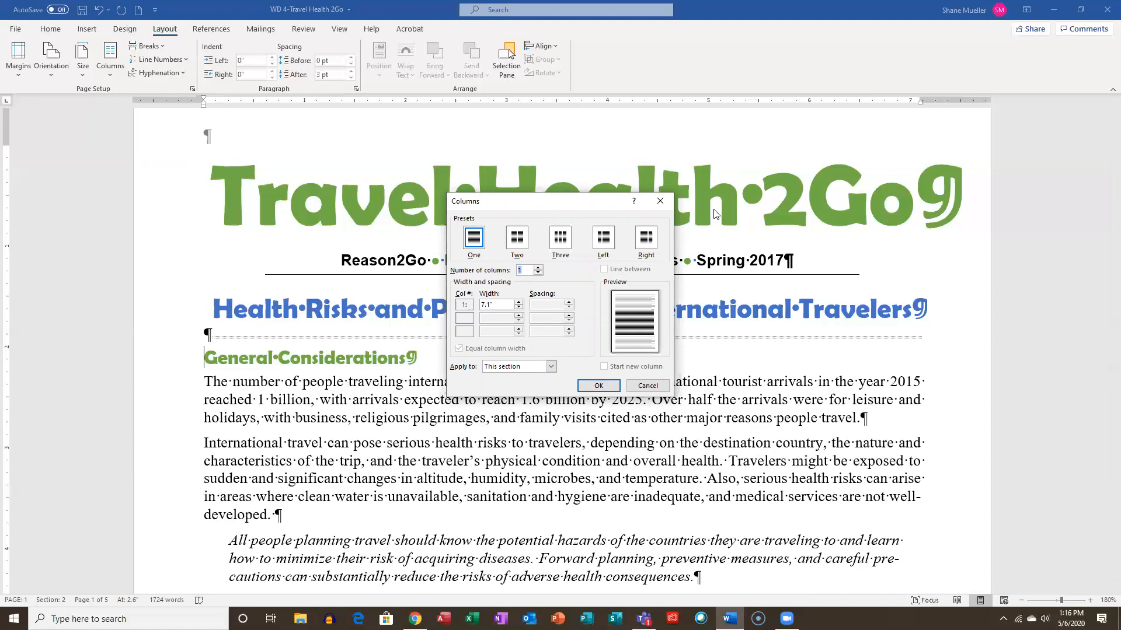
pyautogui.click(517, 244)
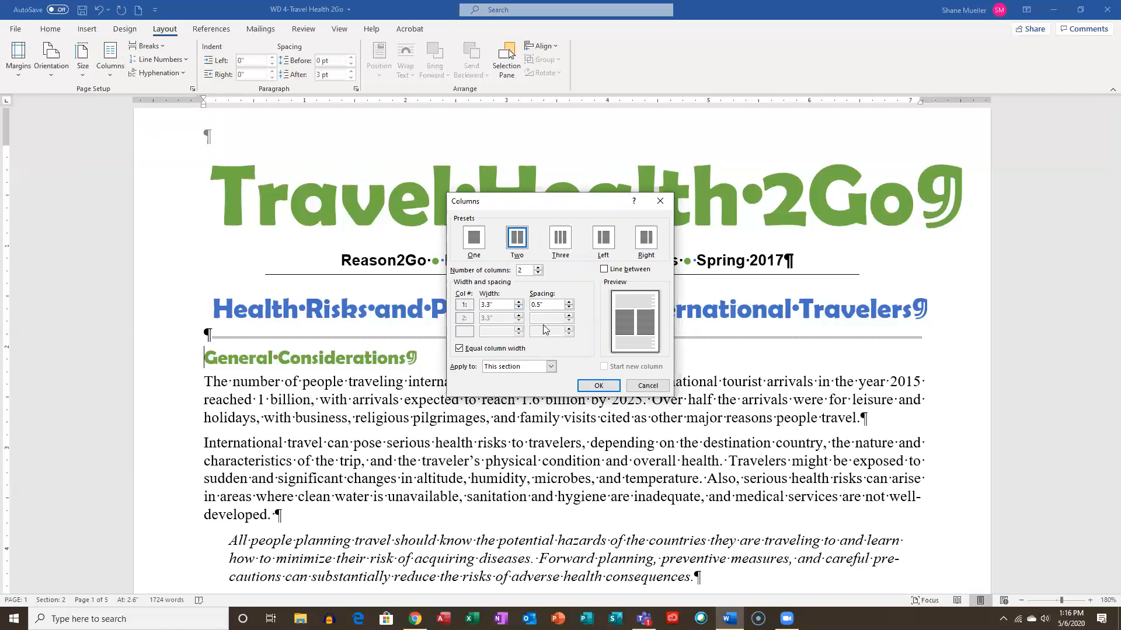
pyautogui.click(568, 308)
pyautogui.click(568, 308)
pyautogui.click(604, 270)
pyautogui.click(604, 270)
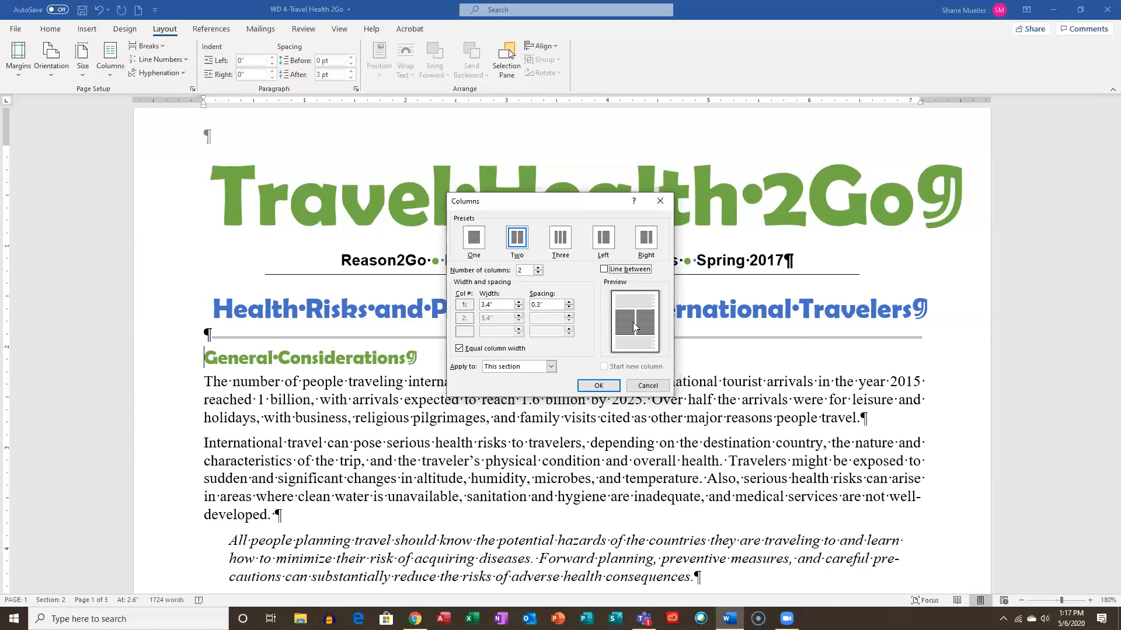
pyautogui.click(599, 387)
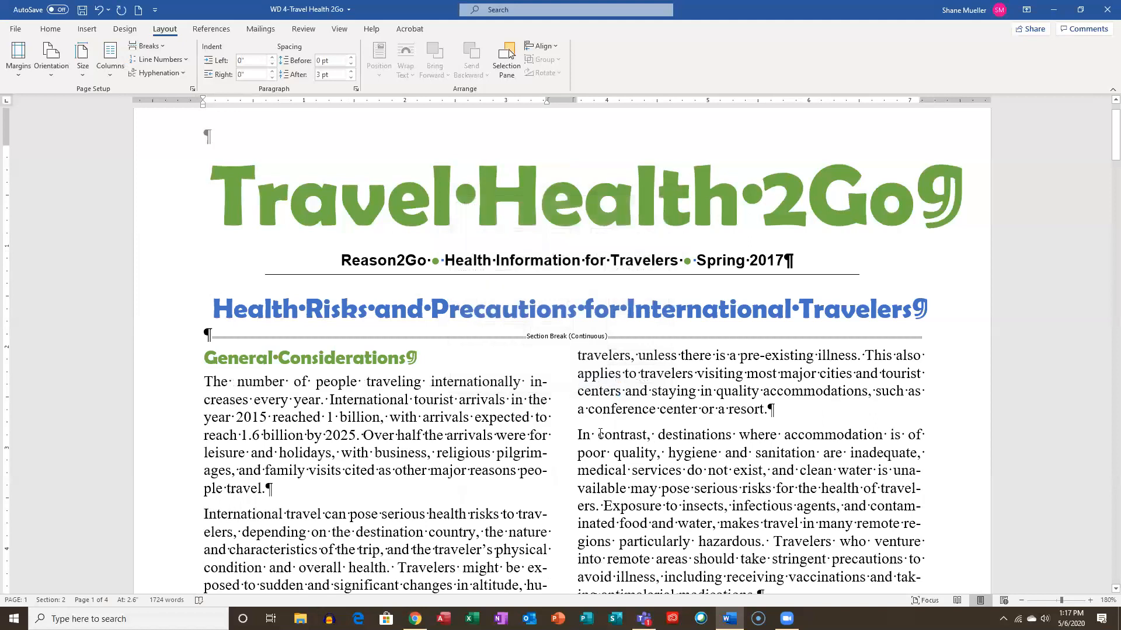
# Review the two-column text through to the end of the traveler's checklist on the last page
pyautogui.scroll(-5, 600, 434)
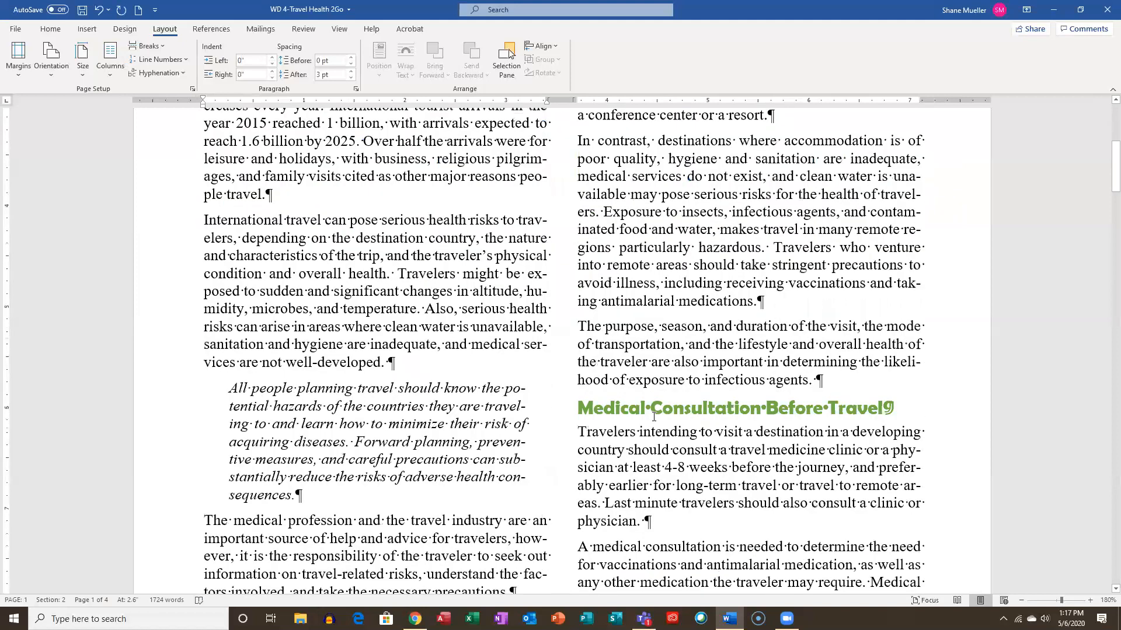
pyautogui.scroll(-15, 656, 414)
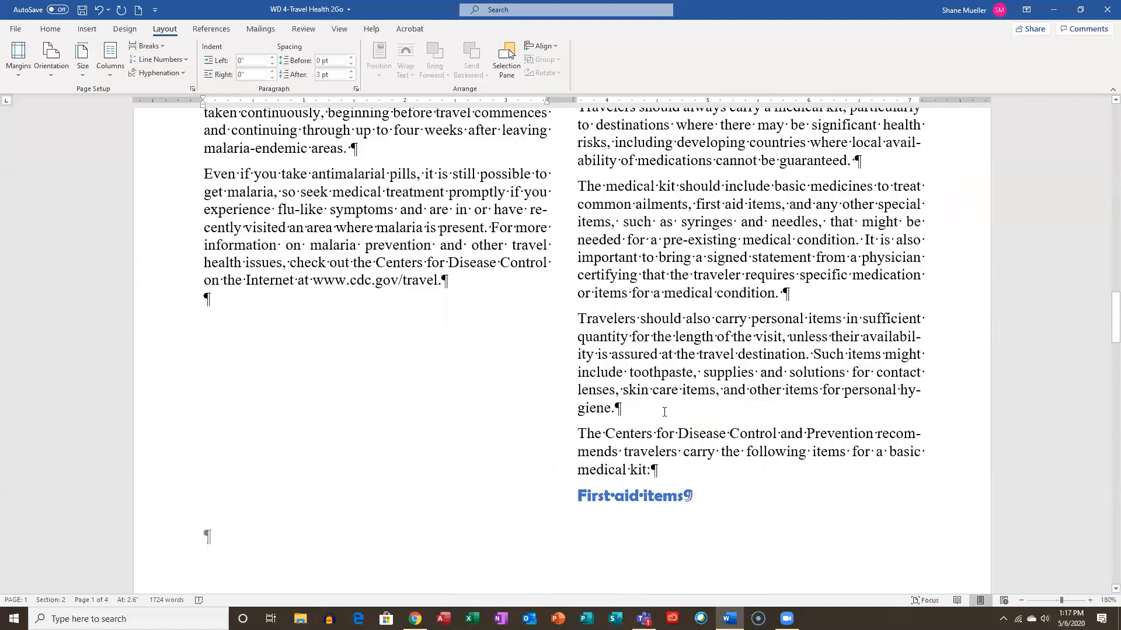
pyautogui.scroll(-20, 678, 413)
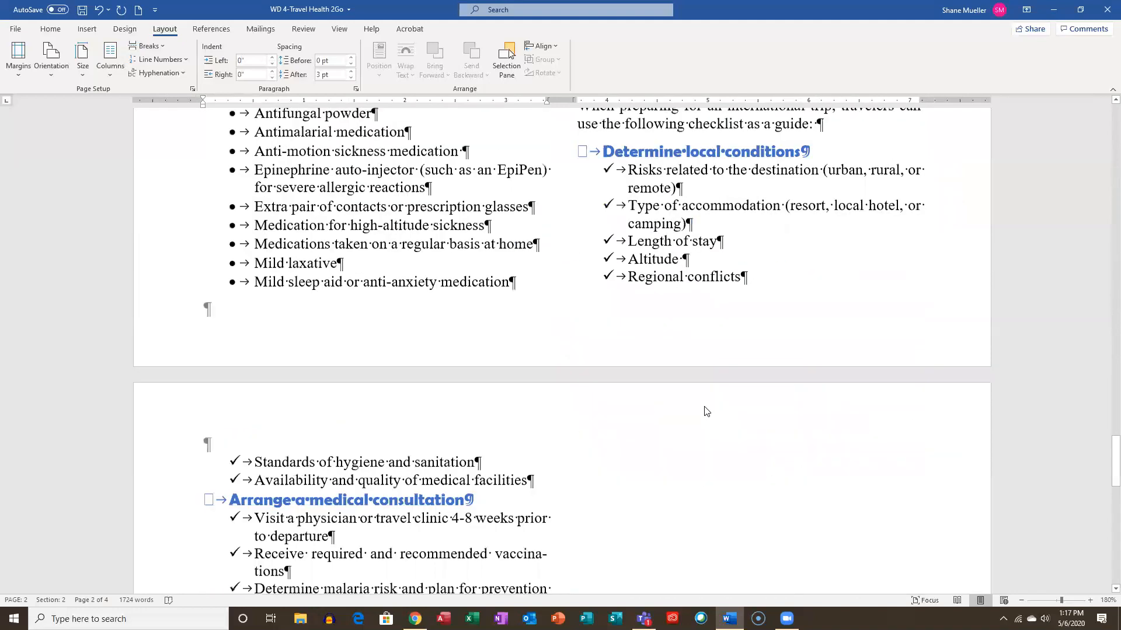
pyautogui.scroll(-5, 718, 401)
pyautogui.scroll(15, 728, 399)
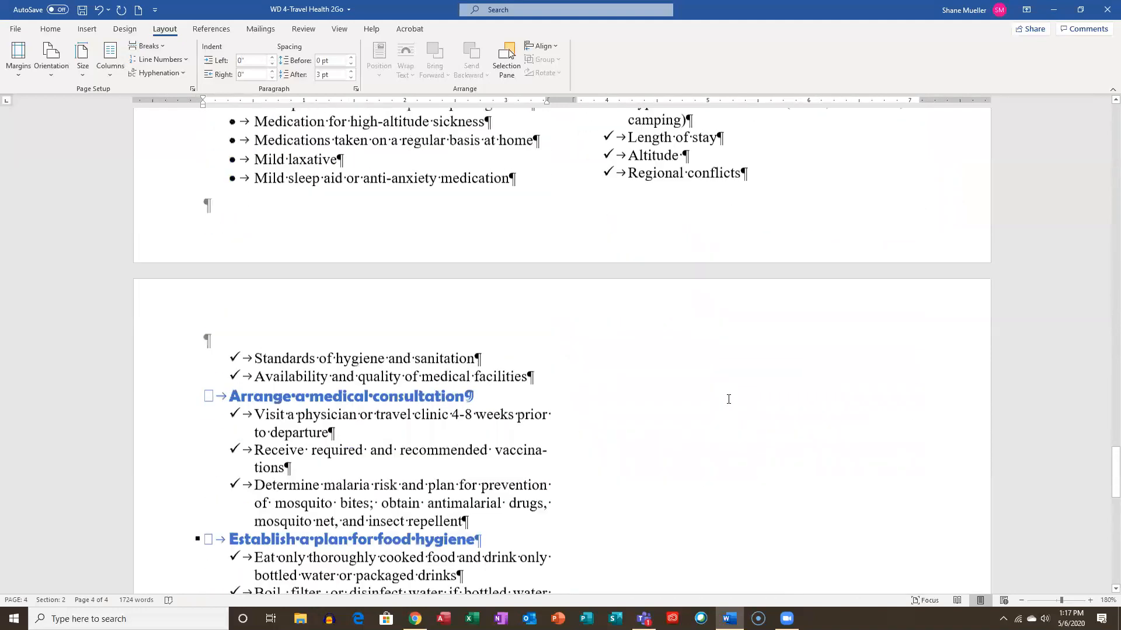
pyautogui.scroll(-10, 760, 396)
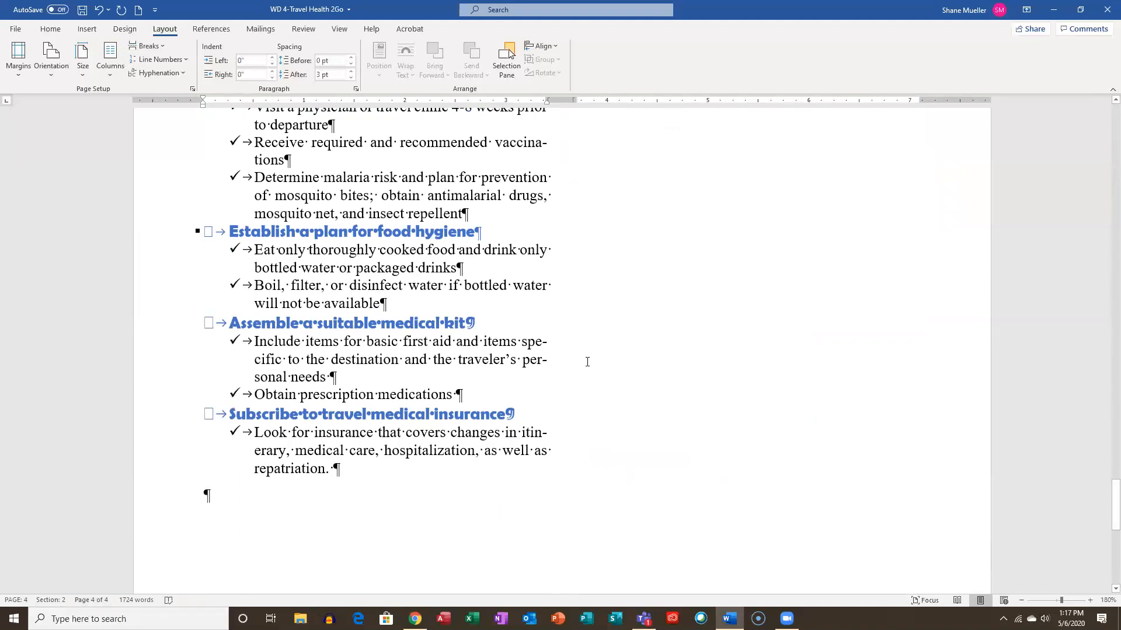
pyautogui.scroll(3, 588, 362)
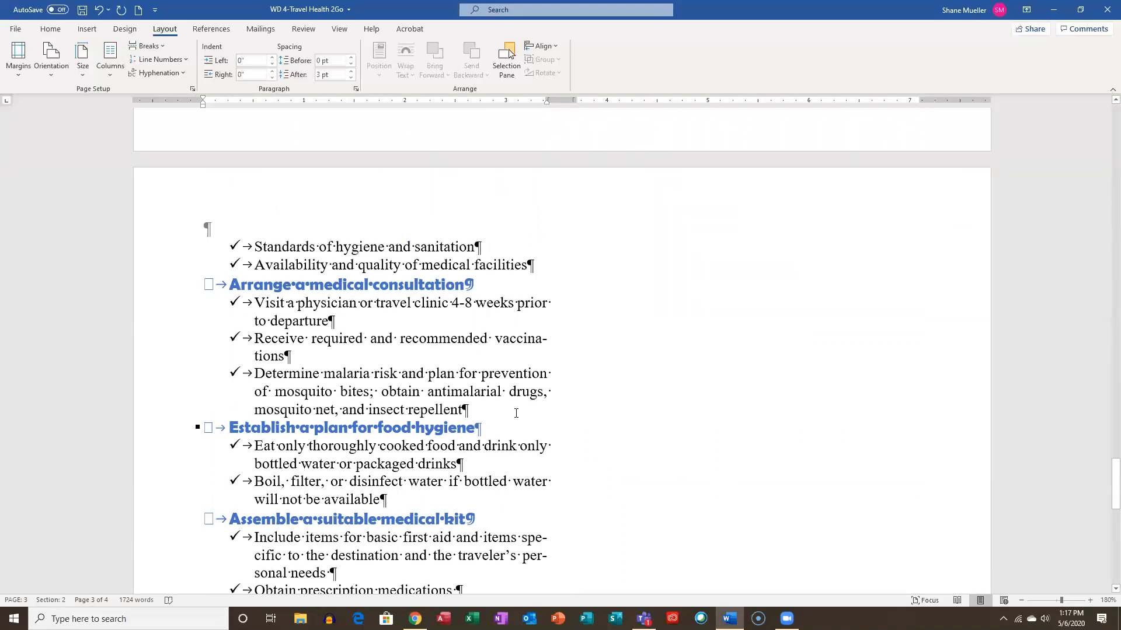
pyautogui.scroll(3, 516, 414)
pyautogui.scroll(-6, 593, 383)
pyautogui.scroll(2, 439, 365)
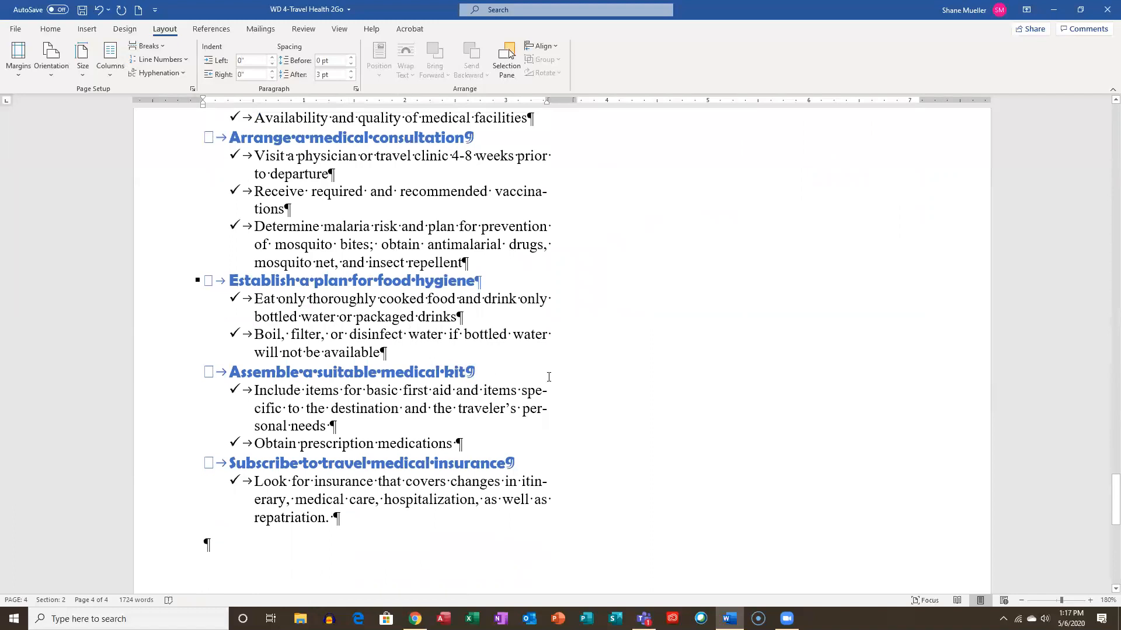
# Check the column settings of the title section and of the "General Considerations" section without changing them
pyautogui.scroll(15, 549, 377)
pyautogui.scroll(12, 562, 364)
pyautogui.scroll(6, 592, 313)
pyautogui.scroll(12, 593, 313)
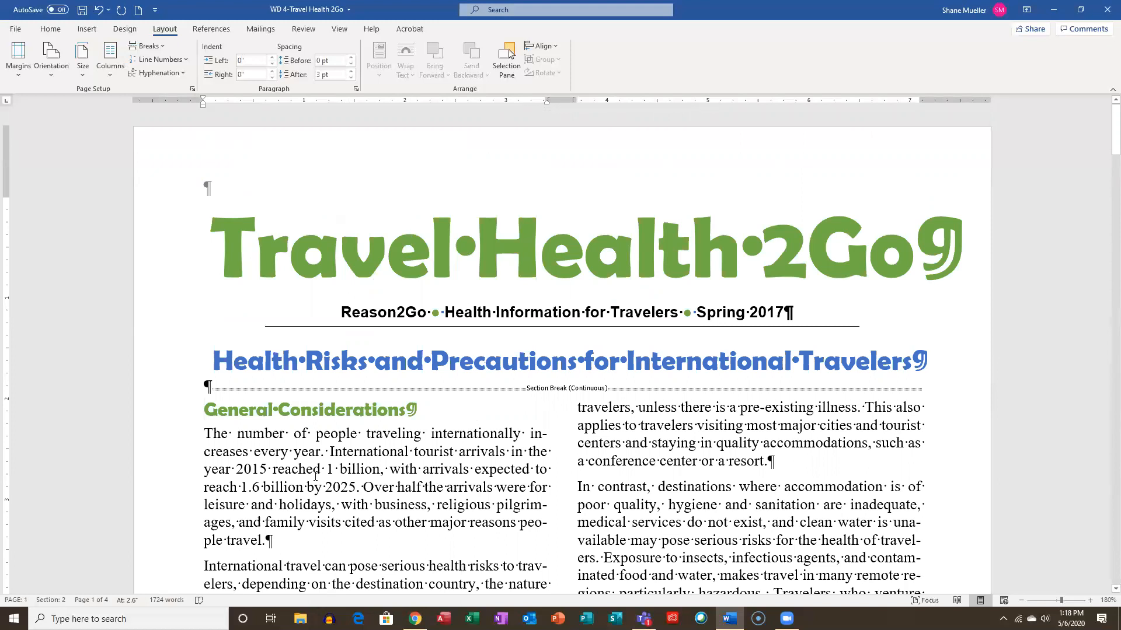
pyautogui.click(430, 259)
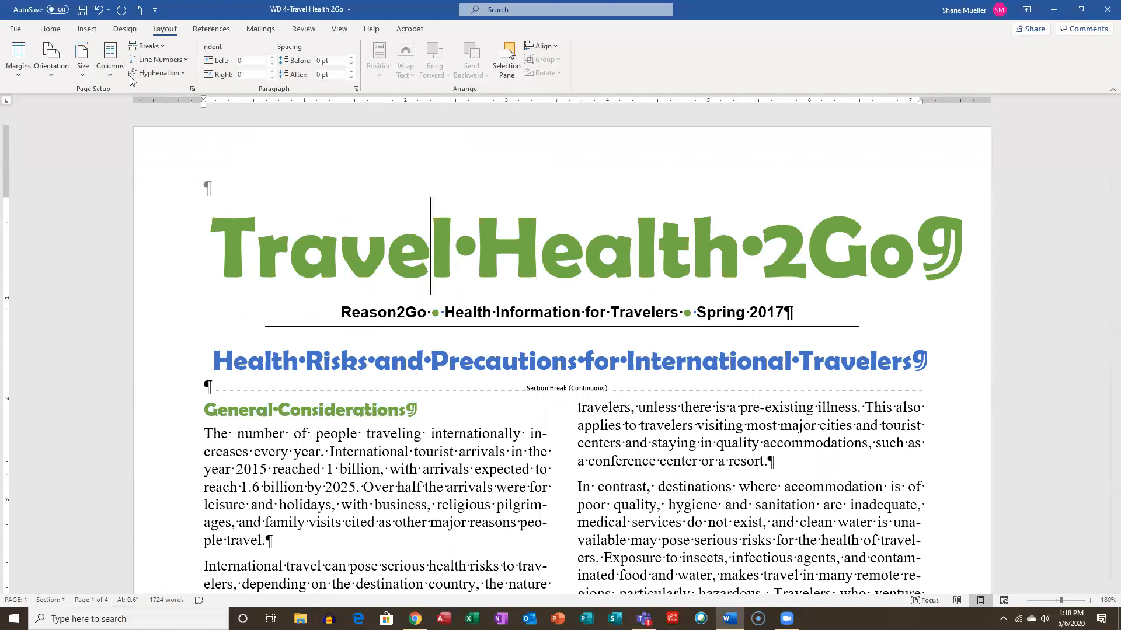
pyautogui.click(111, 59)
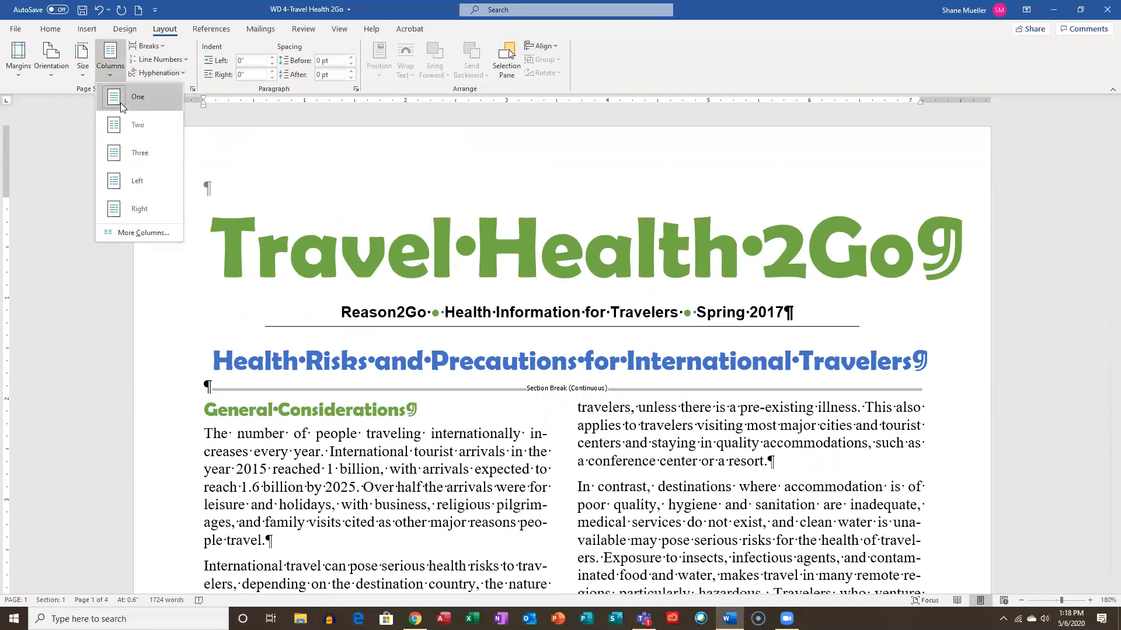
pyautogui.click(253, 404)
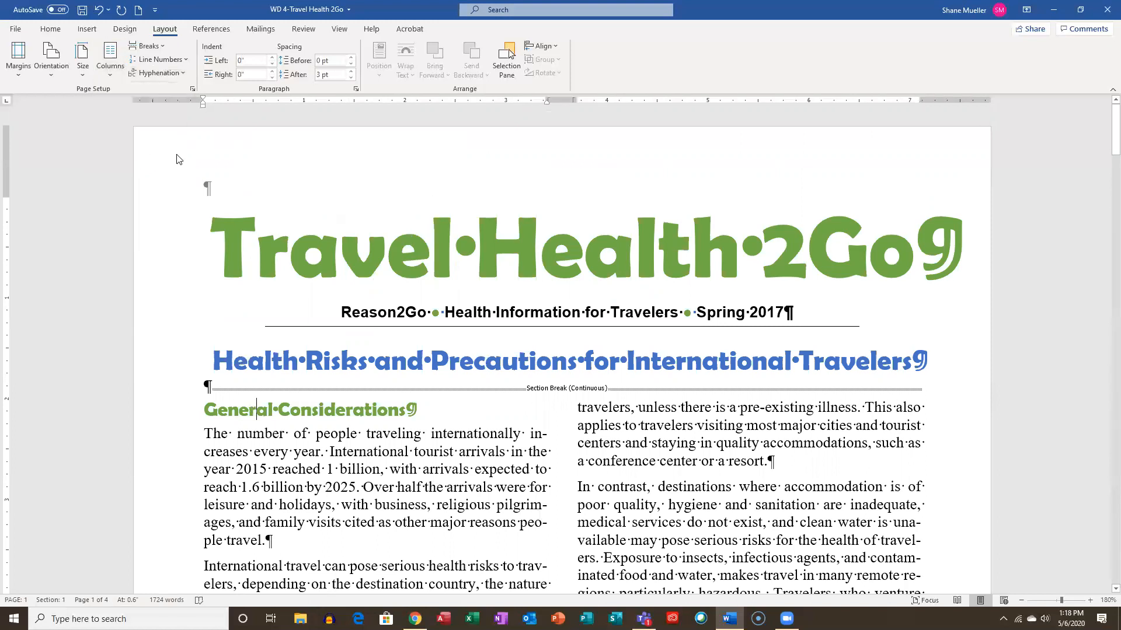
pyautogui.click(104, 75)
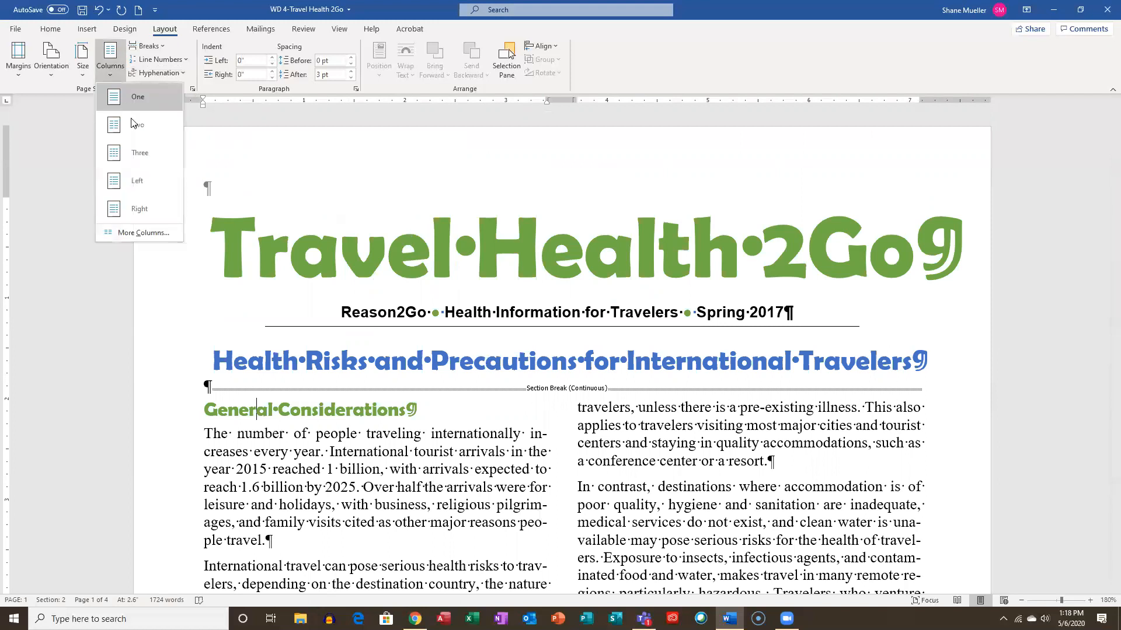
pyautogui.click(151, 233)
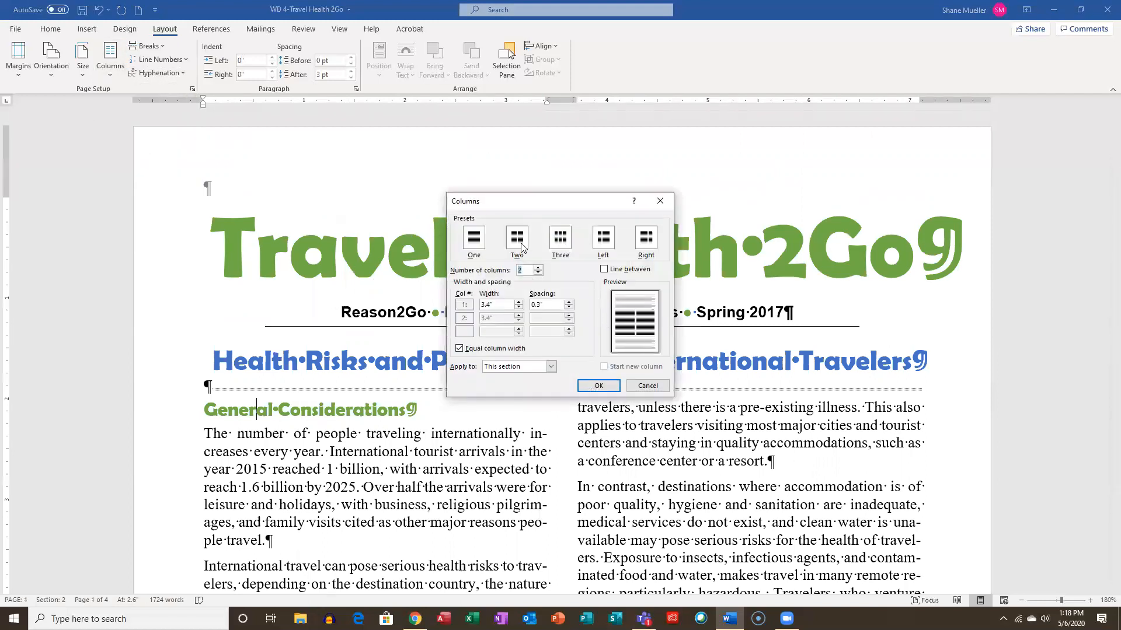
pyautogui.click(648, 387)
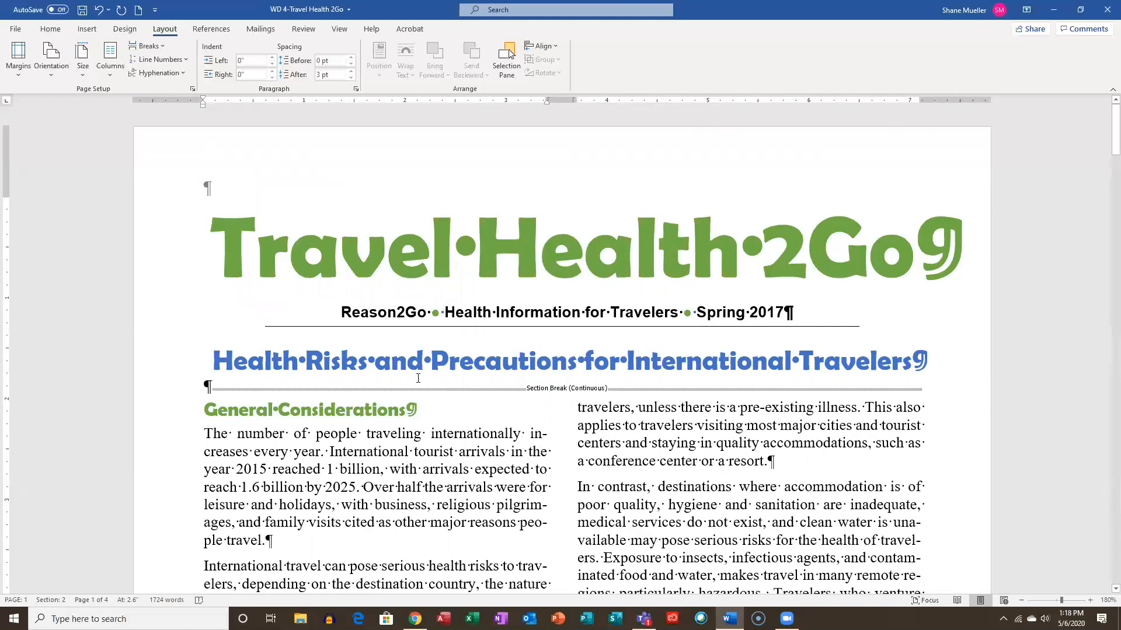
# Place the insertion point at the start of the "Travel Health 2Go" title and save the document
pyautogui.click(211, 226)
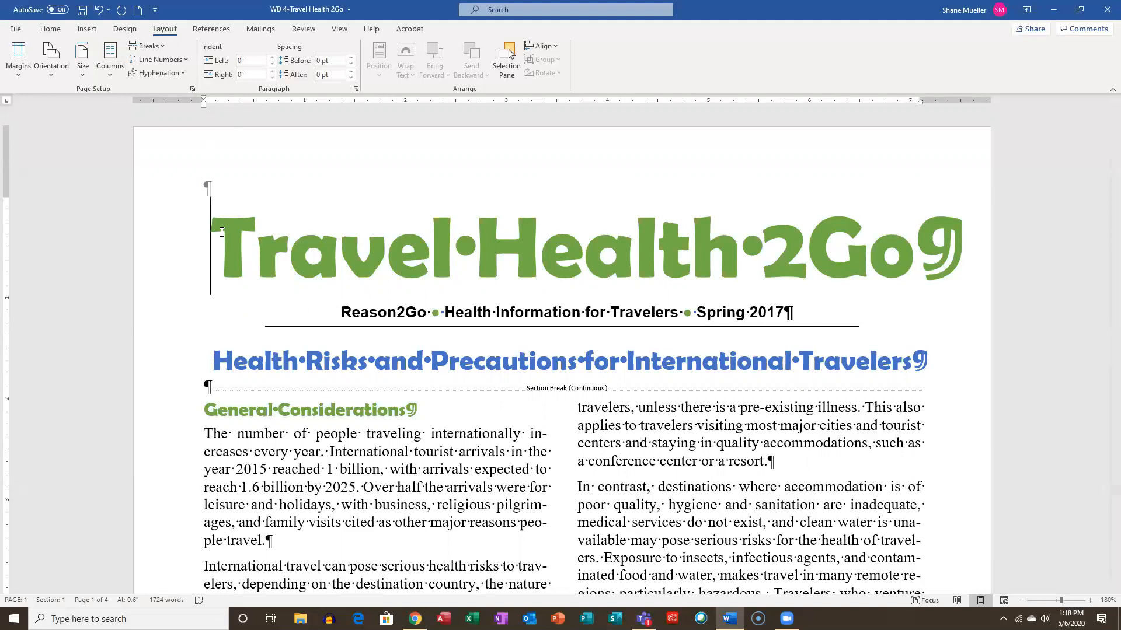
pyautogui.click(83, 10)
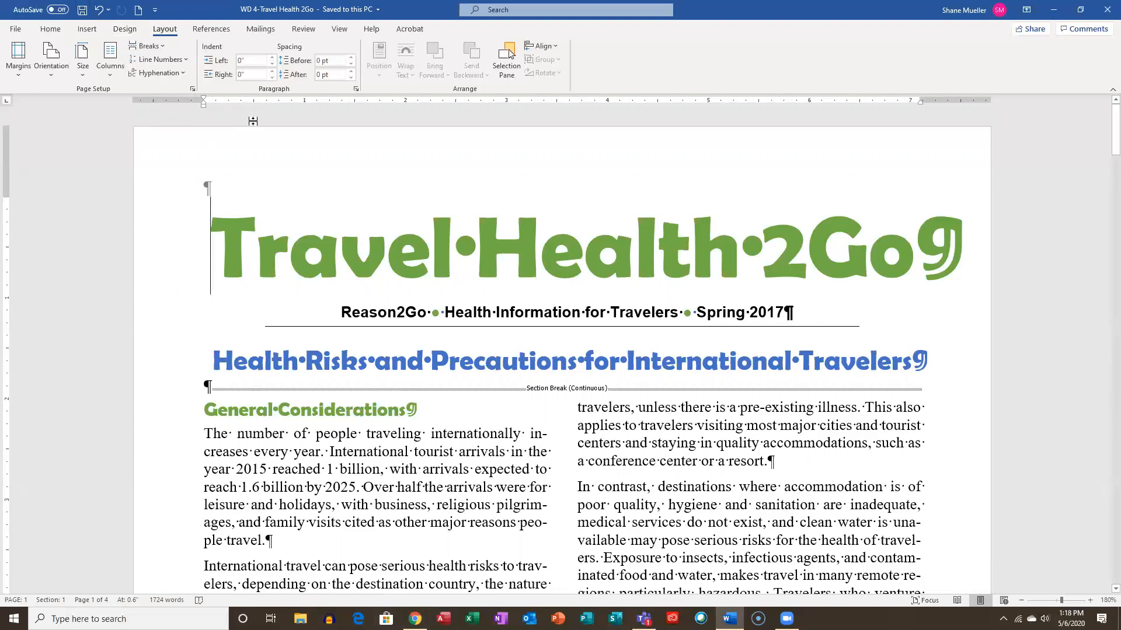
# Review the report's pages side by side in the Multiple Pages view and return to a single-page view at 150% zoom
pyautogui.click(339, 29)
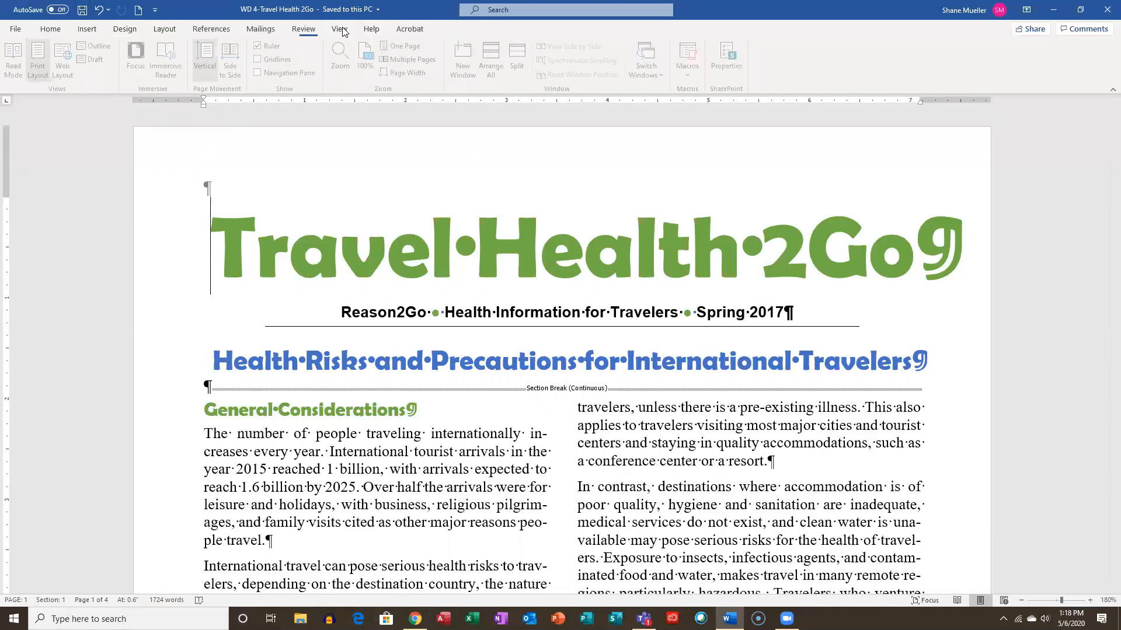
pyautogui.click(412, 60)
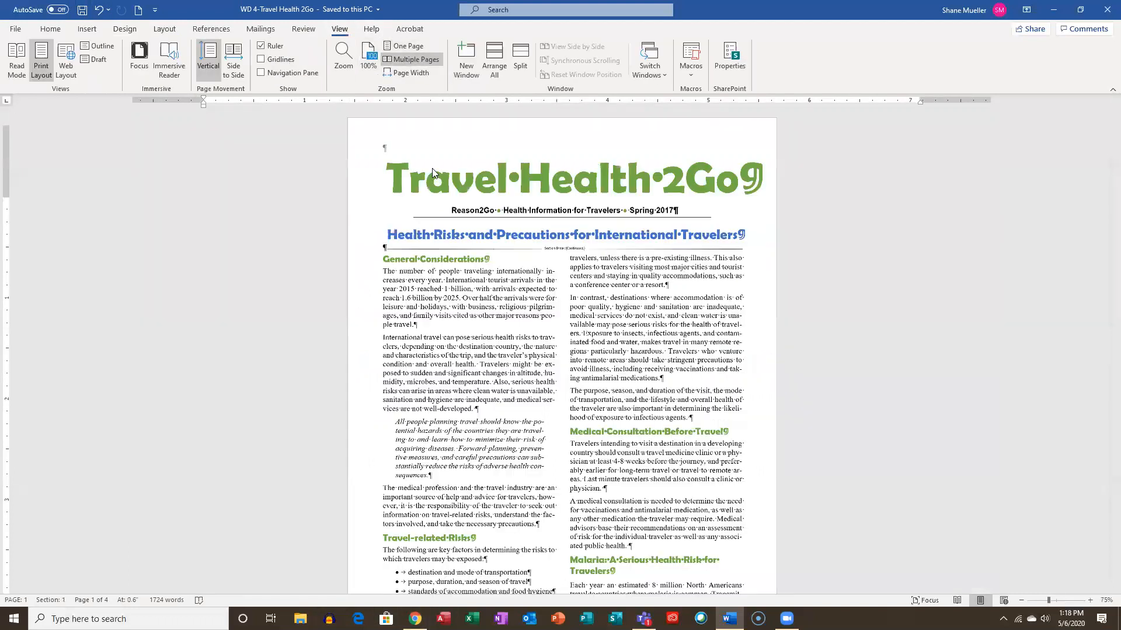
pyautogui.scroll(-6, 642, 307)
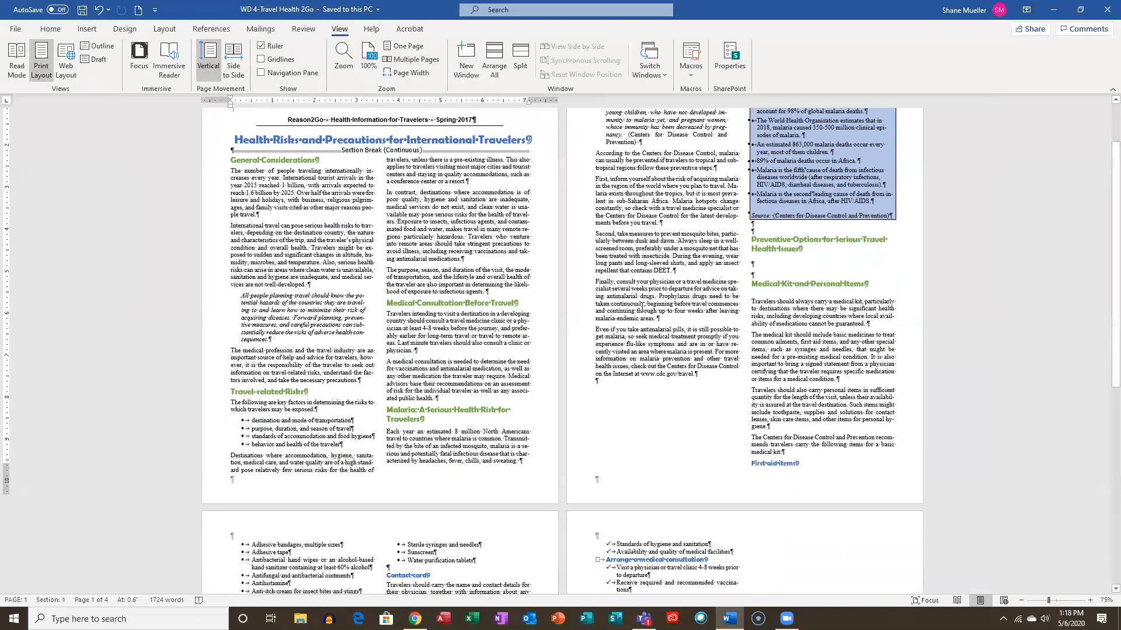
pyautogui.scroll(3, 643, 307)
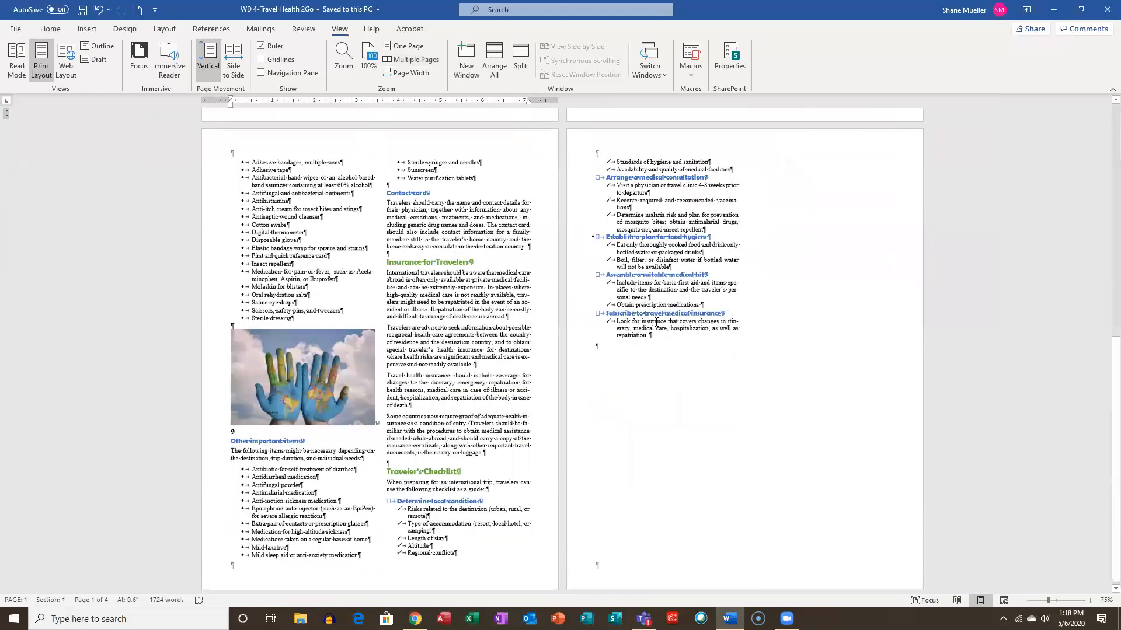
pyautogui.scroll(4, 634, 318)
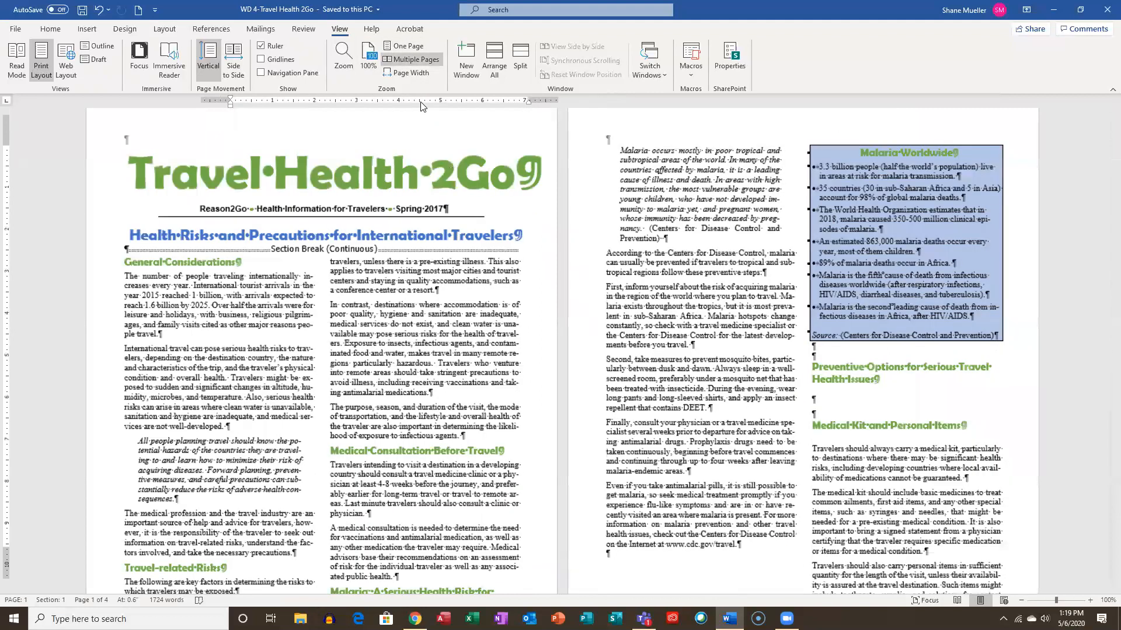
pyautogui.click(369, 57)
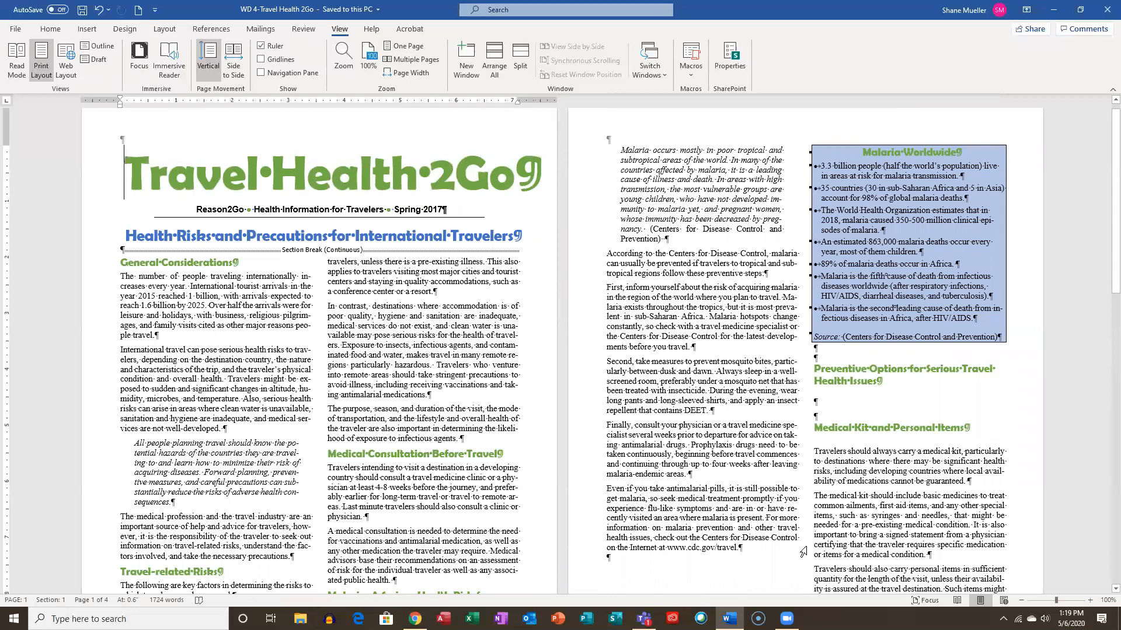
pyautogui.click(1090, 600)
pyautogui.click(1090, 601)
pyautogui.click(1089, 601)
pyautogui.click(1090, 600)
pyautogui.click(1089, 601)
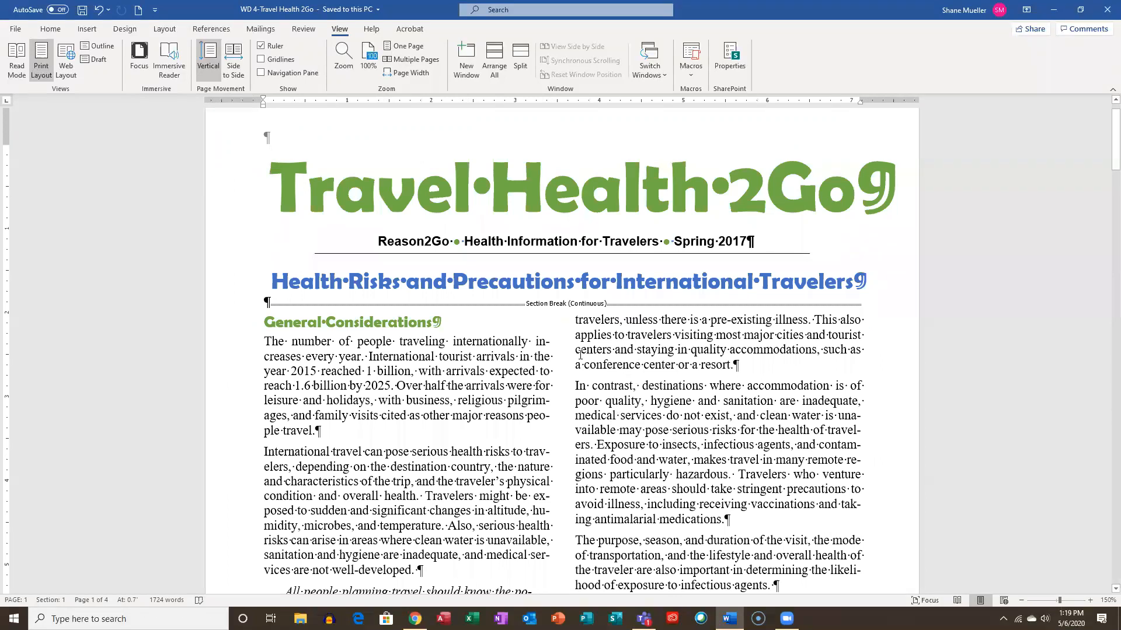
# Insert a page break before the "Malaria: A Serious Health Risk for Travelers" heading
pyautogui.scroll(-8, 584, 353)
pyautogui.scroll(-1, 584, 352)
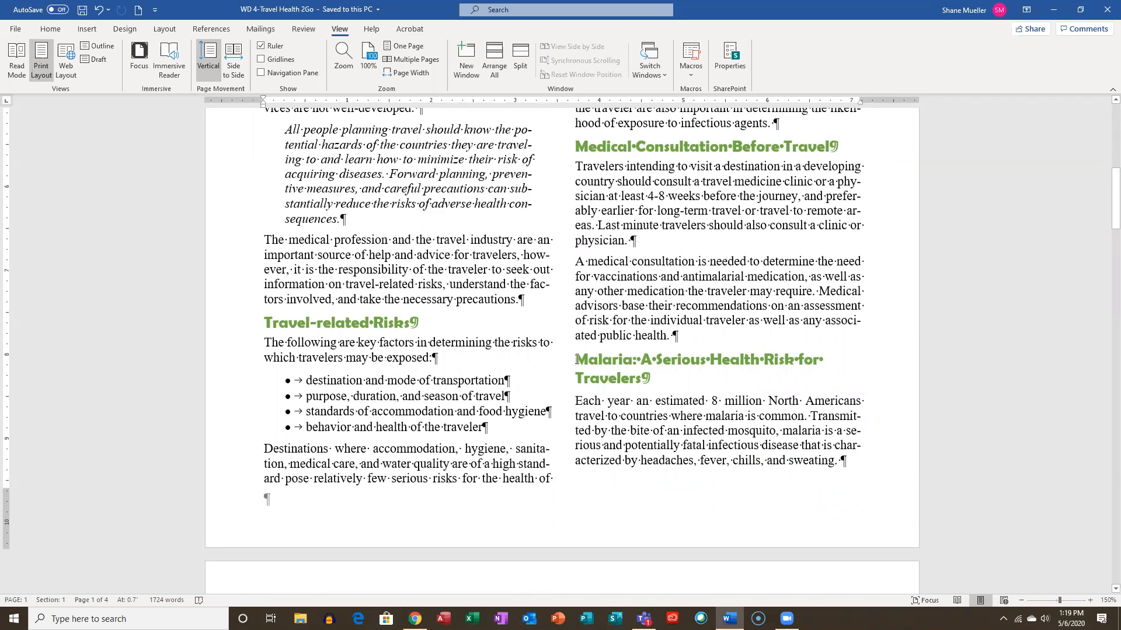
pyautogui.click(690, 373)
pyautogui.scroll(-3, 658, 328)
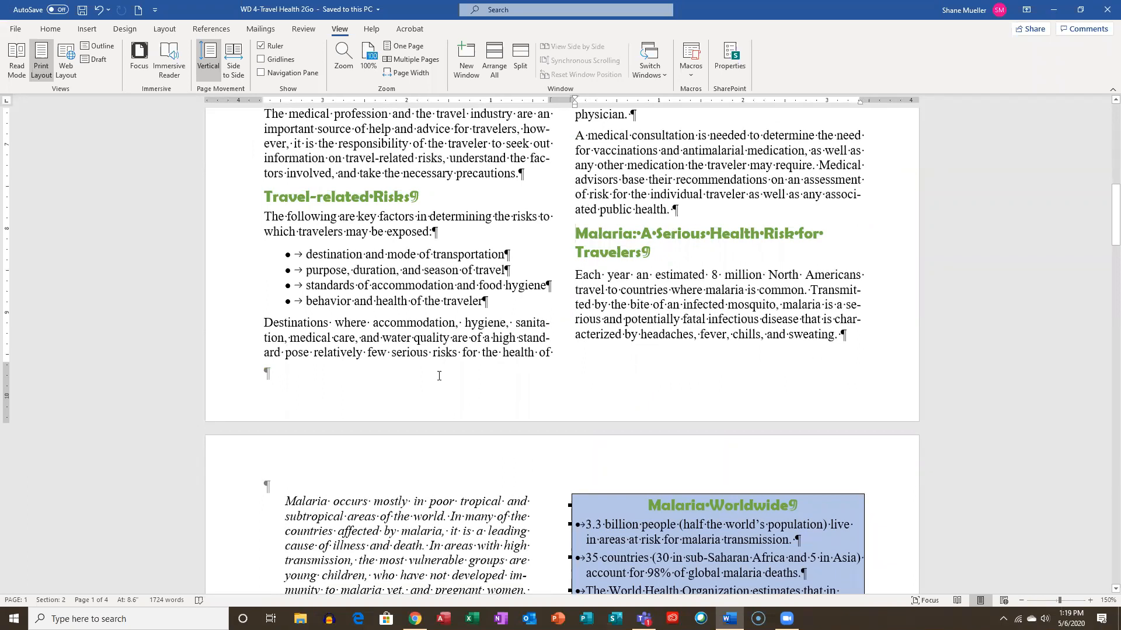
pyautogui.scroll(-20, 439, 376)
pyautogui.scroll(15, 471, 314)
pyautogui.scroll(6, 468, 313)
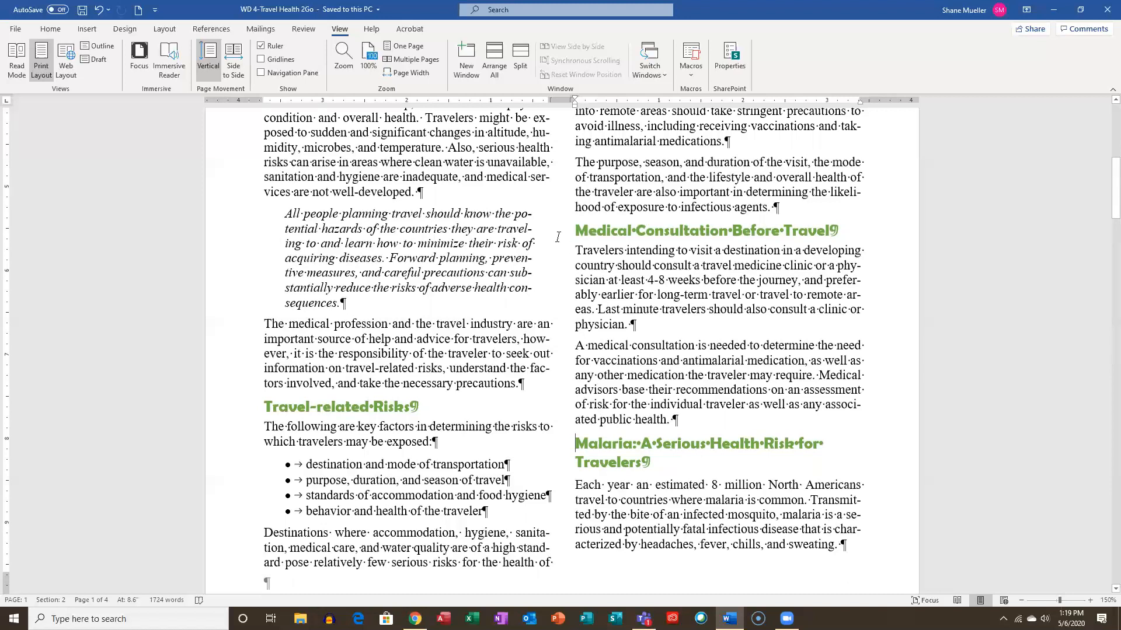
pyautogui.click(164, 29)
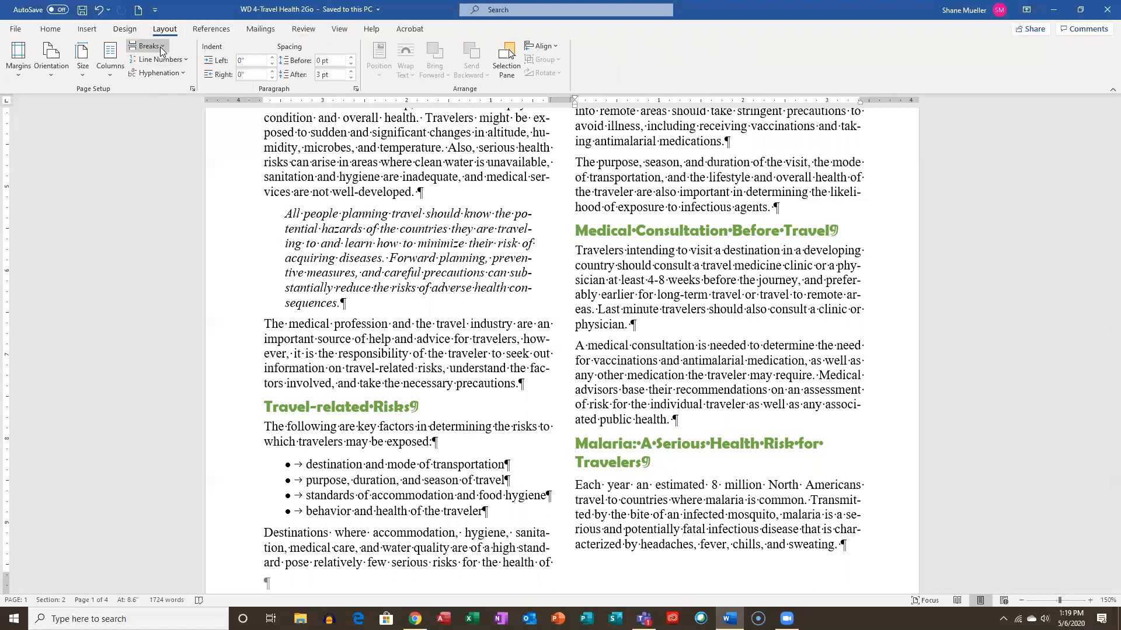
pyautogui.click(164, 48)
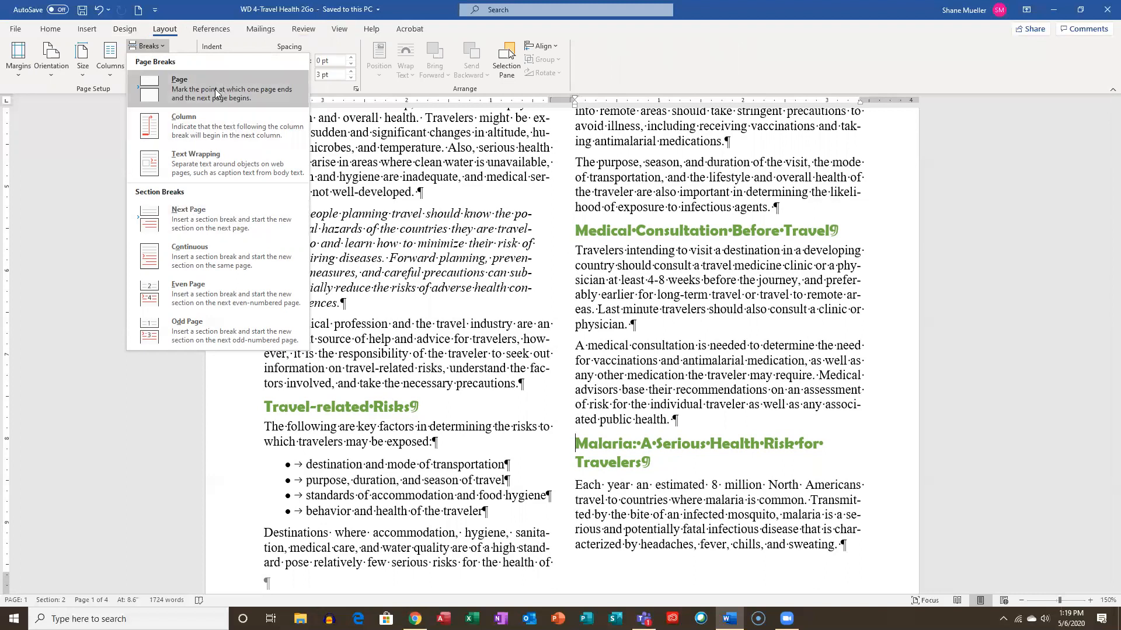
pyautogui.click(189, 86)
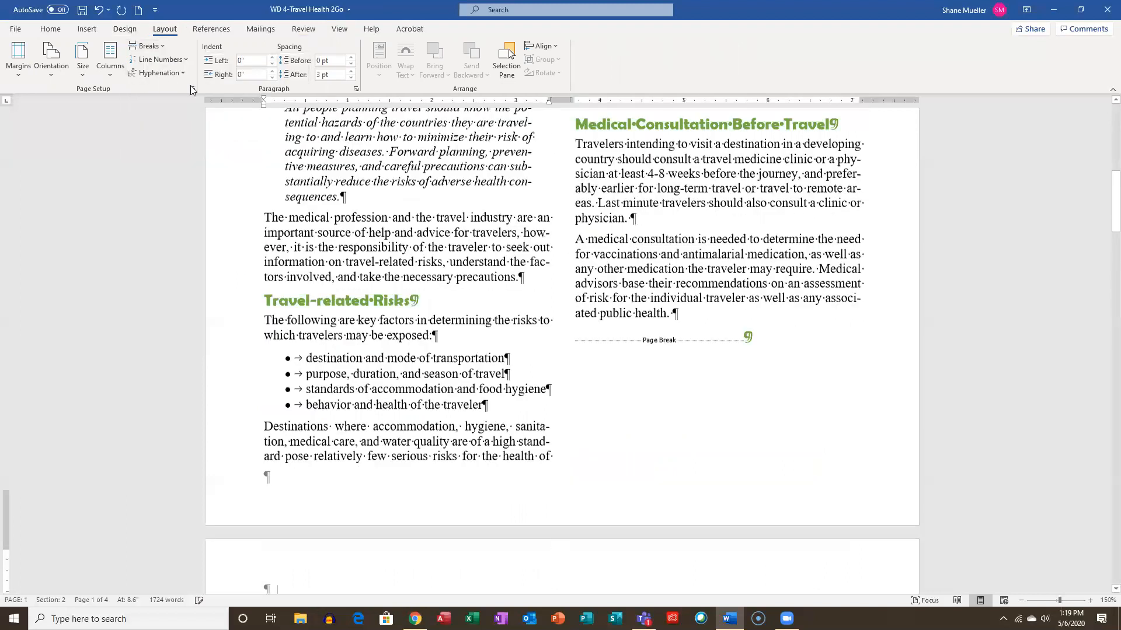
# Insert a page break before the "Preventive Options for Serious Travel Health Issues" heading on page 2
pyautogui.scroll(-5, 500, 254)
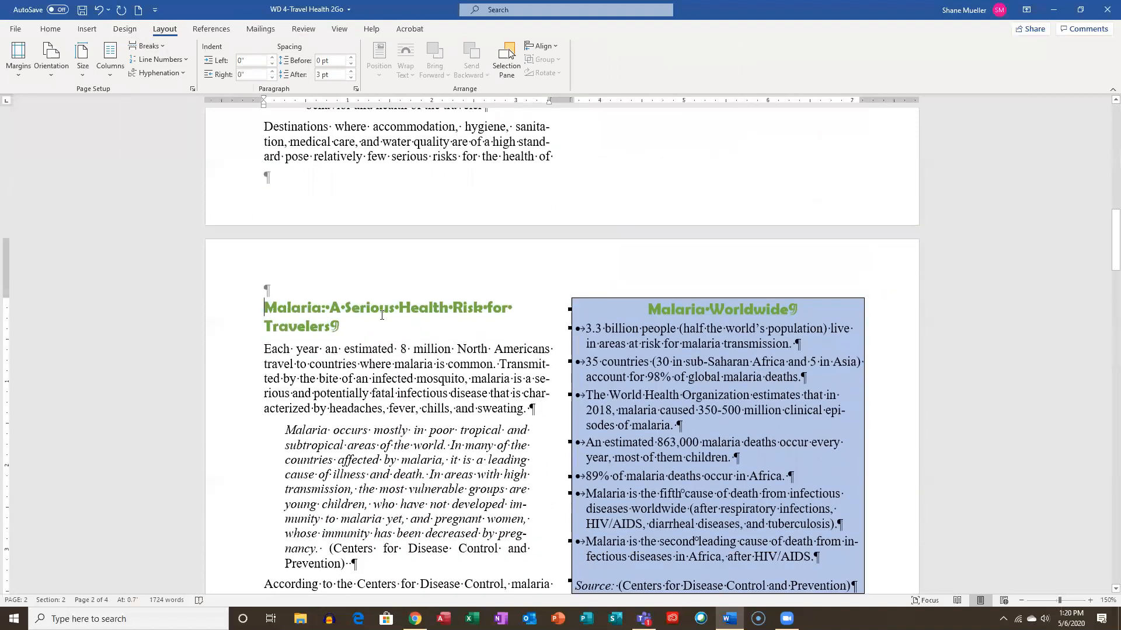
pyautogui.scroll(-8, 403, 331)
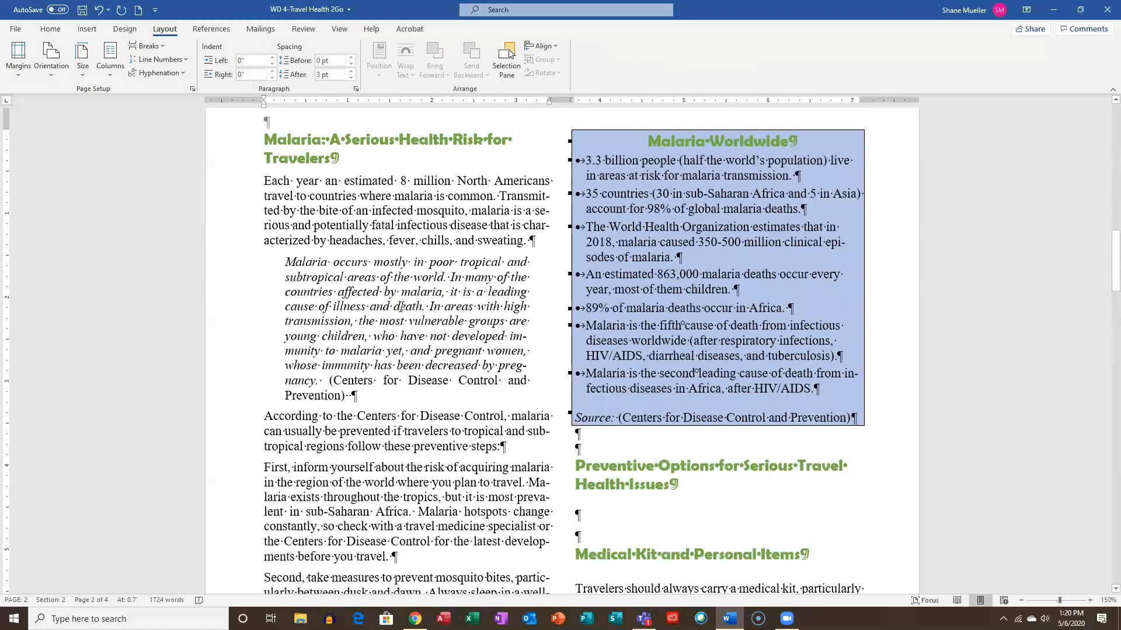
pyautogui.scroll(-4, 402, 307)
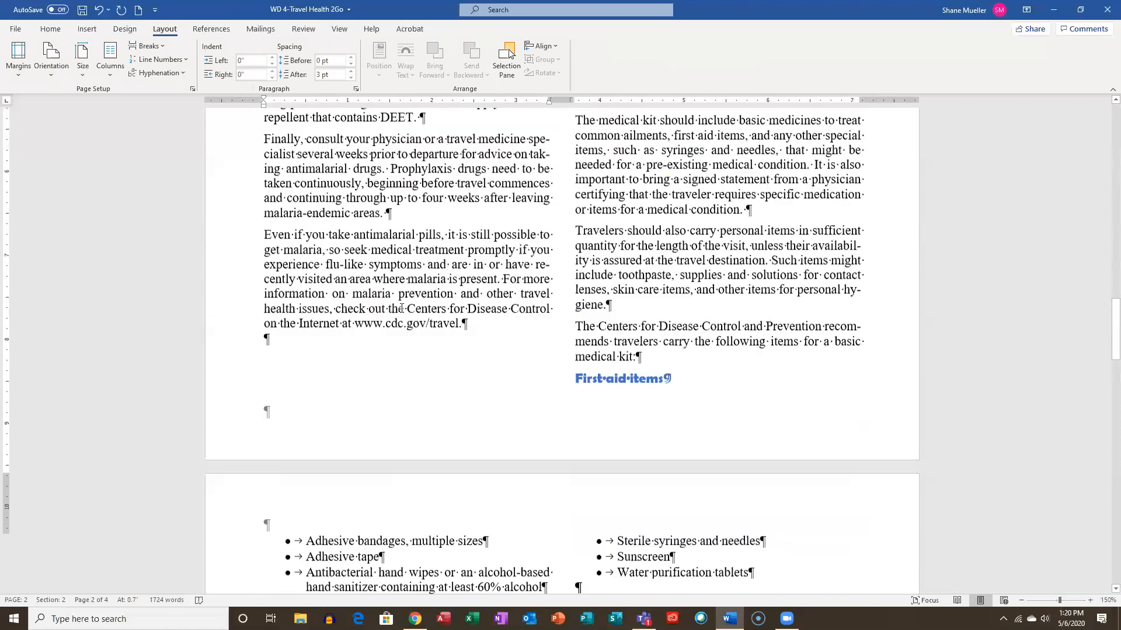
pyautogui.scroll(5, 402, 307)
pyautogui.scroll(3, 402, 307)
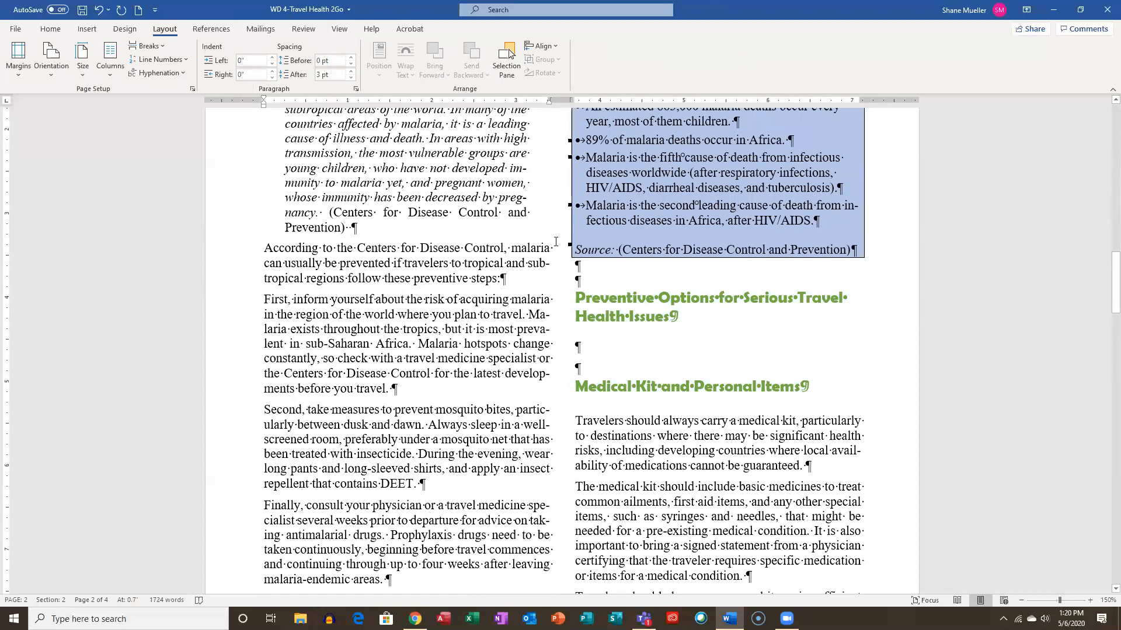
pyautogui.scroll(-3, 653, 274)
pyautogui.scroll(3, 689, 286)
pyautogui.click(576, 297)
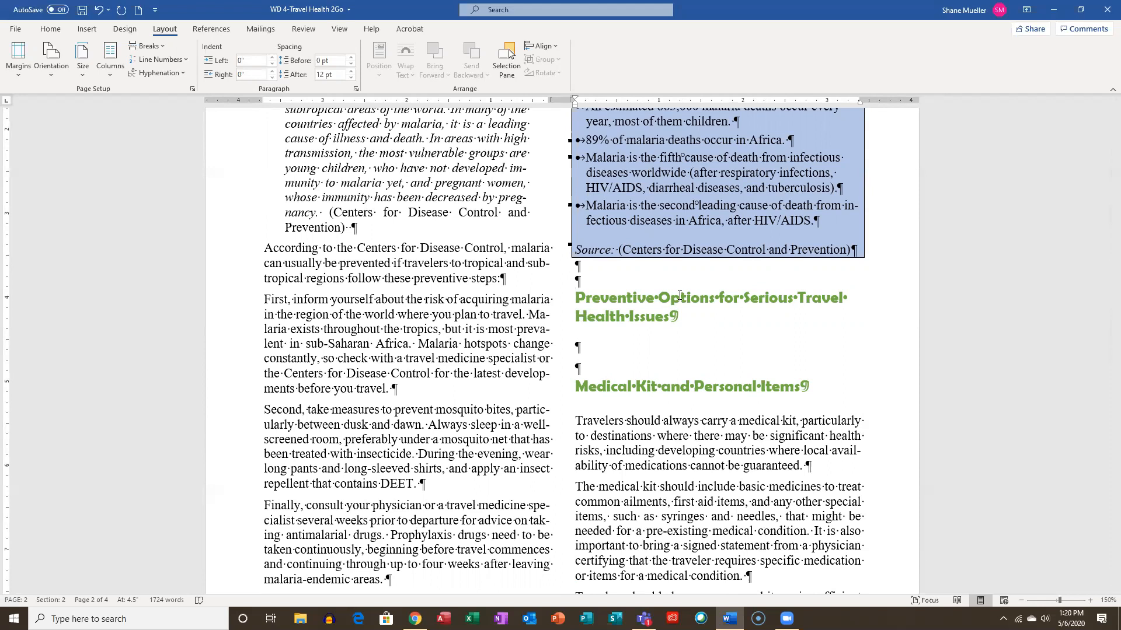
pyautogui.hotkey('ctrl', 'Return')
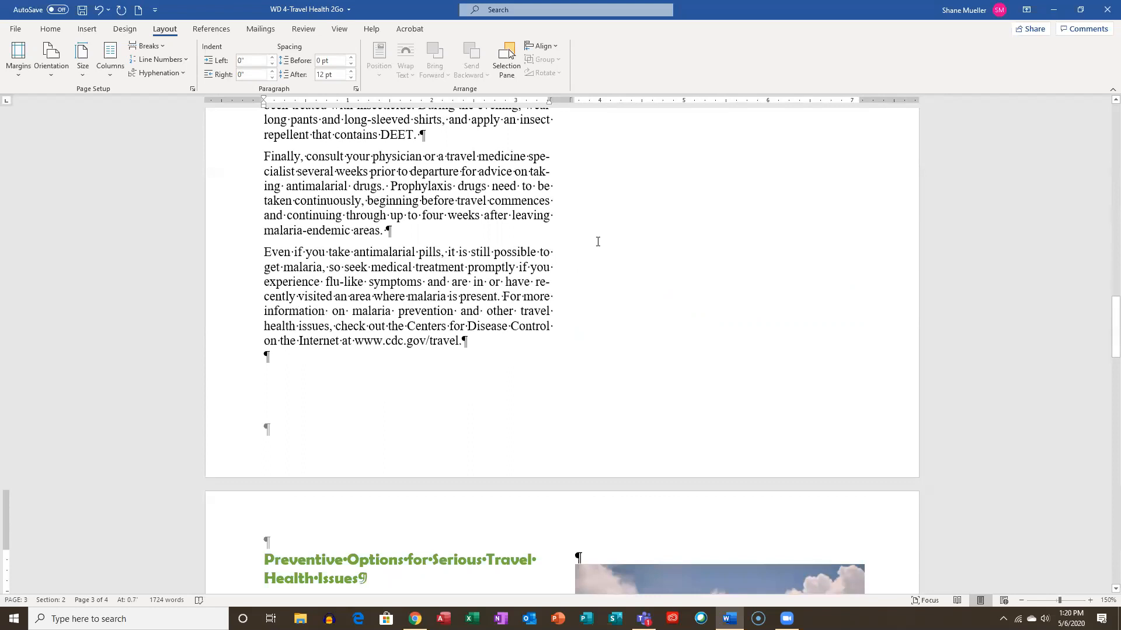
# Review the page breaks and the continuous section break on the first two pages, checking the malaria text's section number
pyautogui.scroll(8, 598, 241)
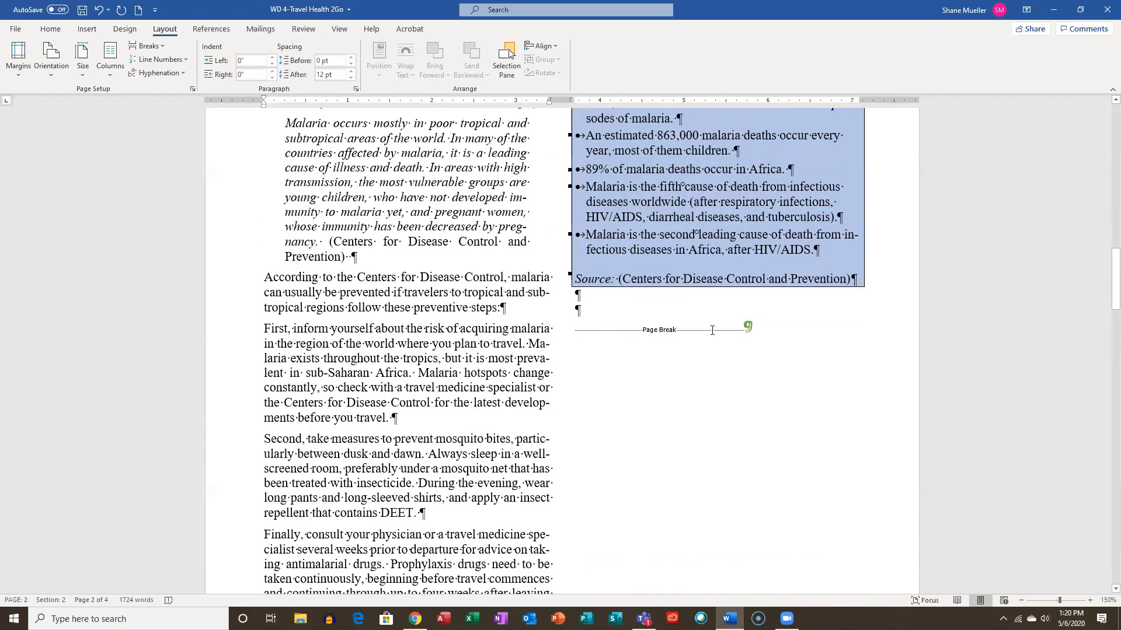
pyautogui.scroll(10, 698, 317)
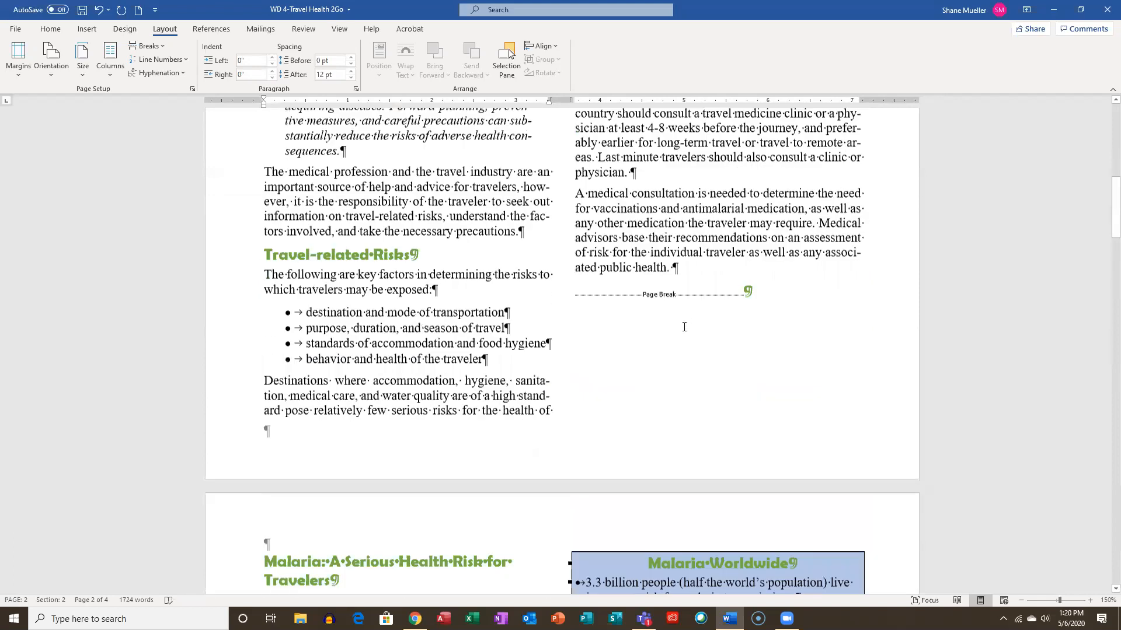
pyautogui.scroll(10, 696, 271)
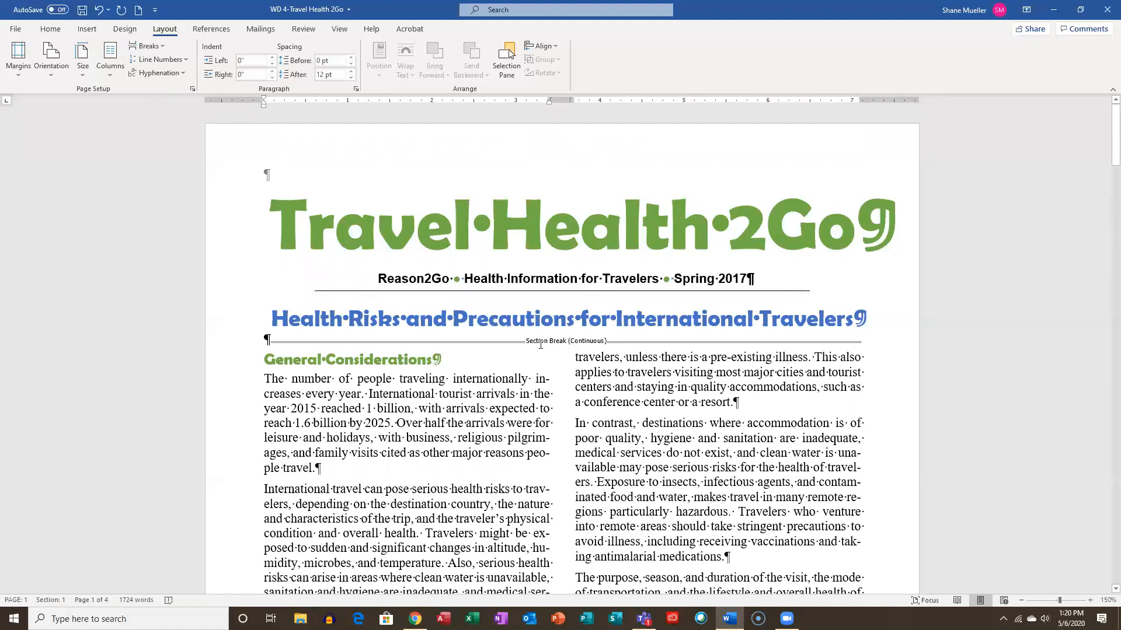
pyautogui.scroll(-5, 633, 325)
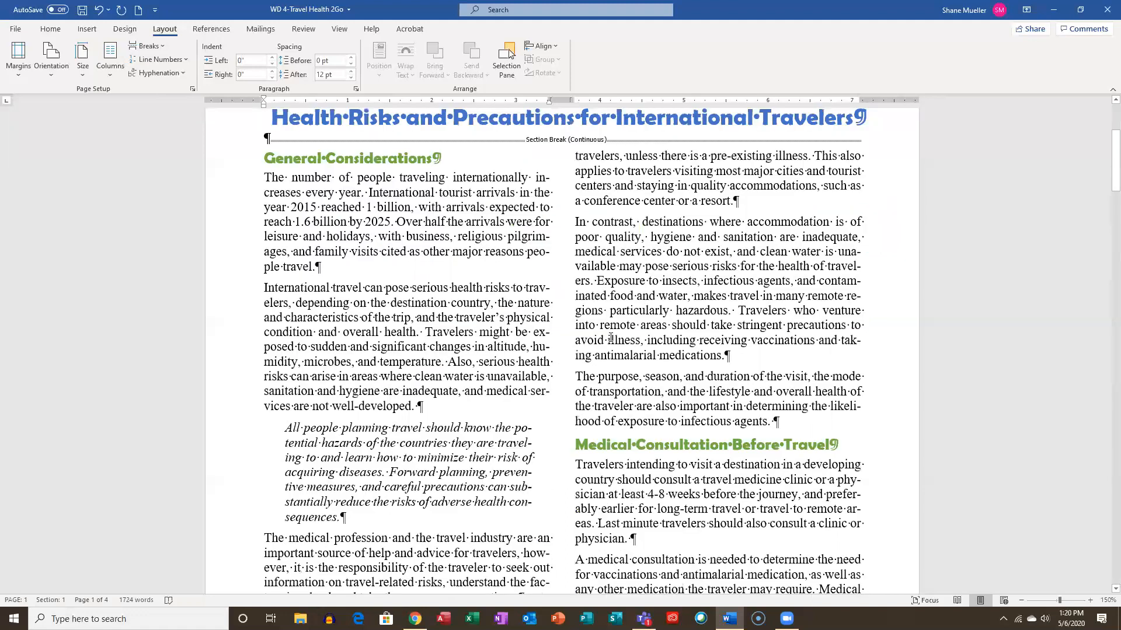
pyautogui.scroll(-10, 633, 326)
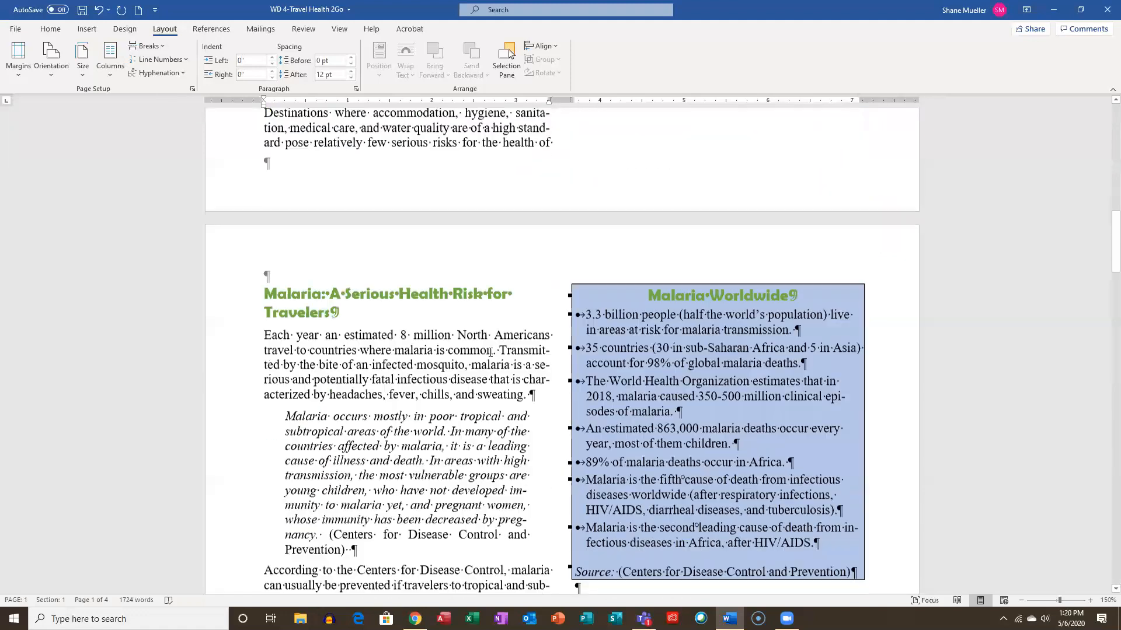
pyautogui.click(379, 362)
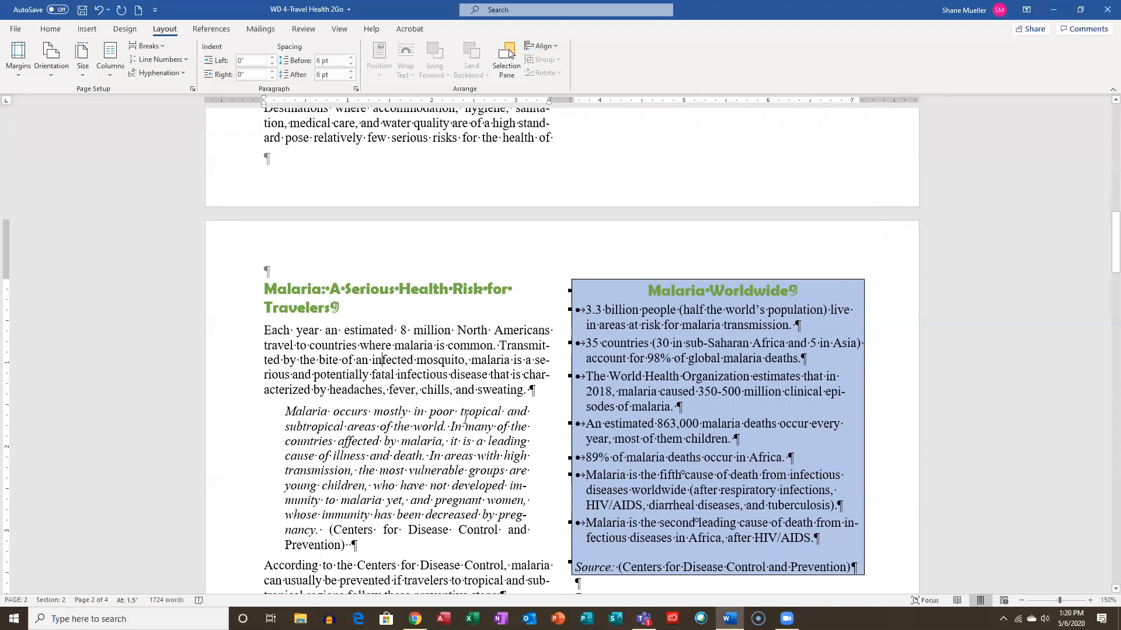
pyautogui.scroll(15, 442, 390)
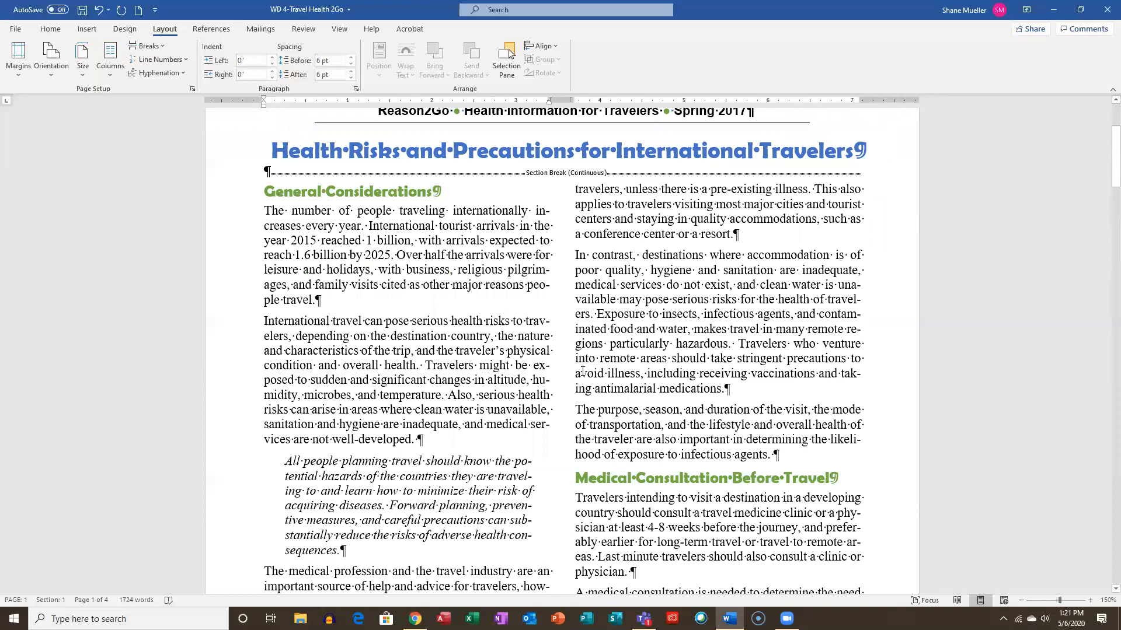
# Insert a page break before the "Insurance for Travelers" heading on page 3
pyautogui.scroll(3, 561, 378)
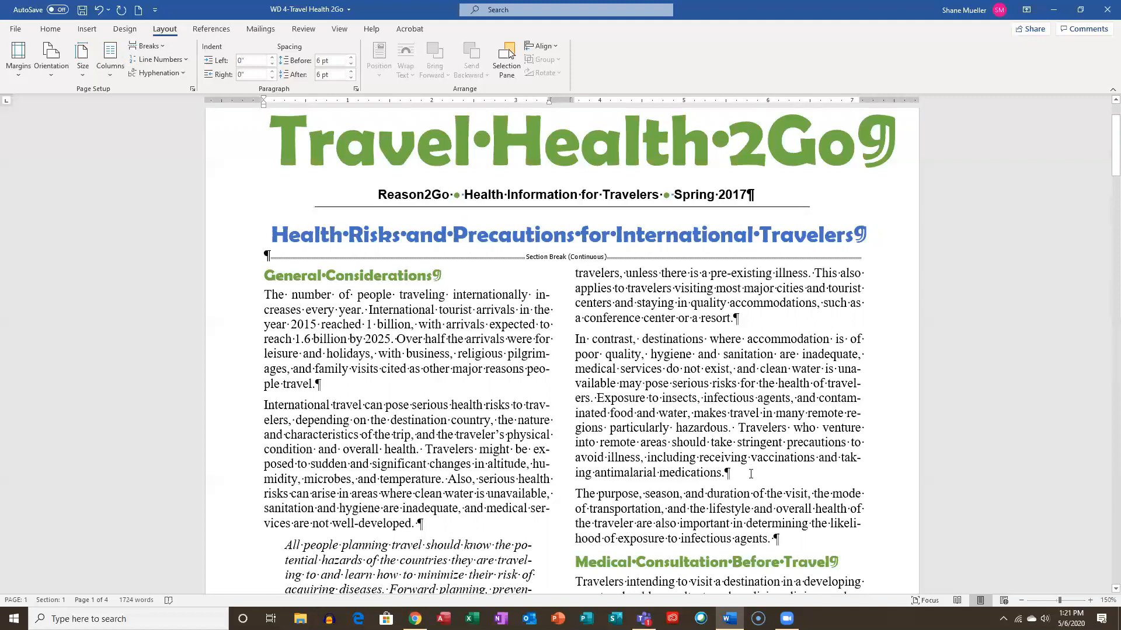
pyautogui.scroll(-1, 753, 478)
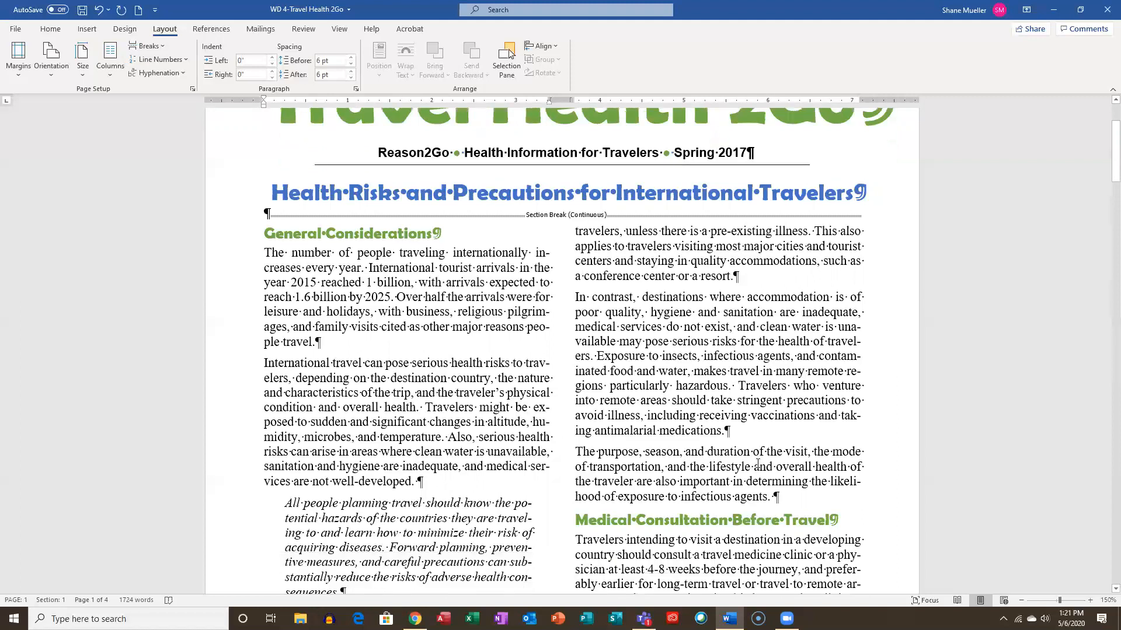
pyautogui.scroll(-1, 761, 450)
pyautogui.scroll(-1, 761, 450)
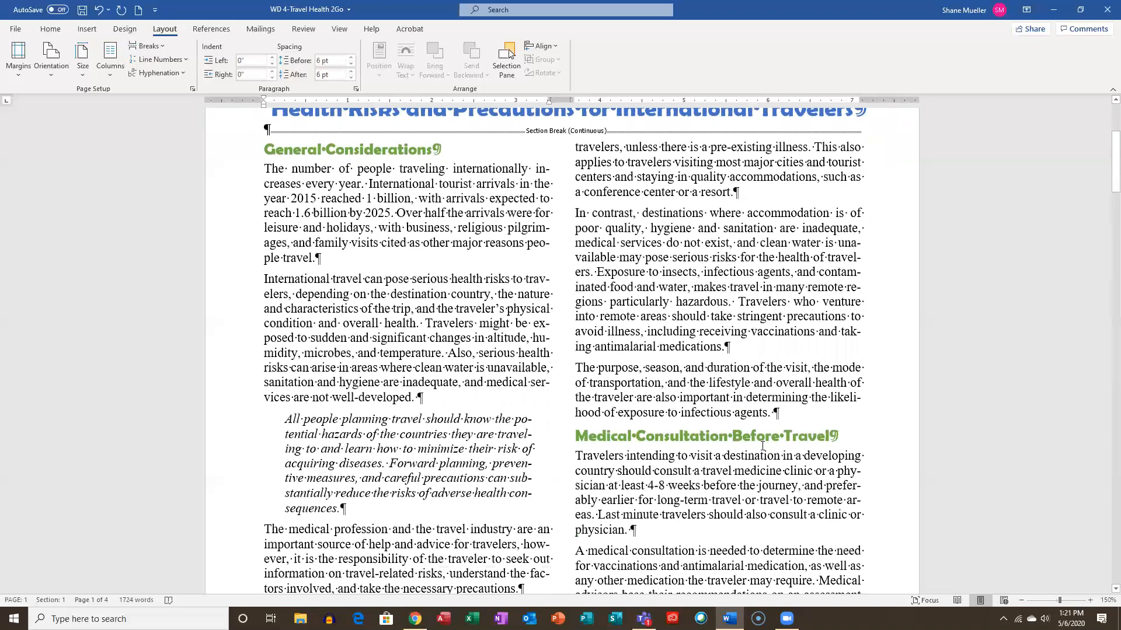
pyautogui.scroll(-3, 762, 446)
pyautogui.scroll(-11, 757, 432)
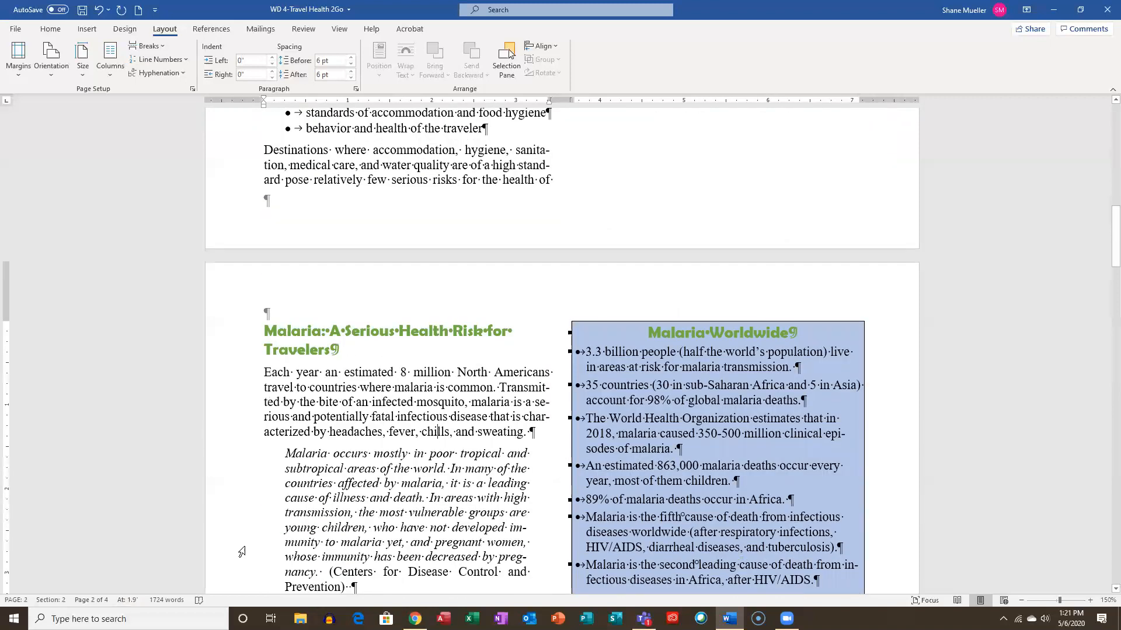
pyautogui.scroll(-20, 383, 454)
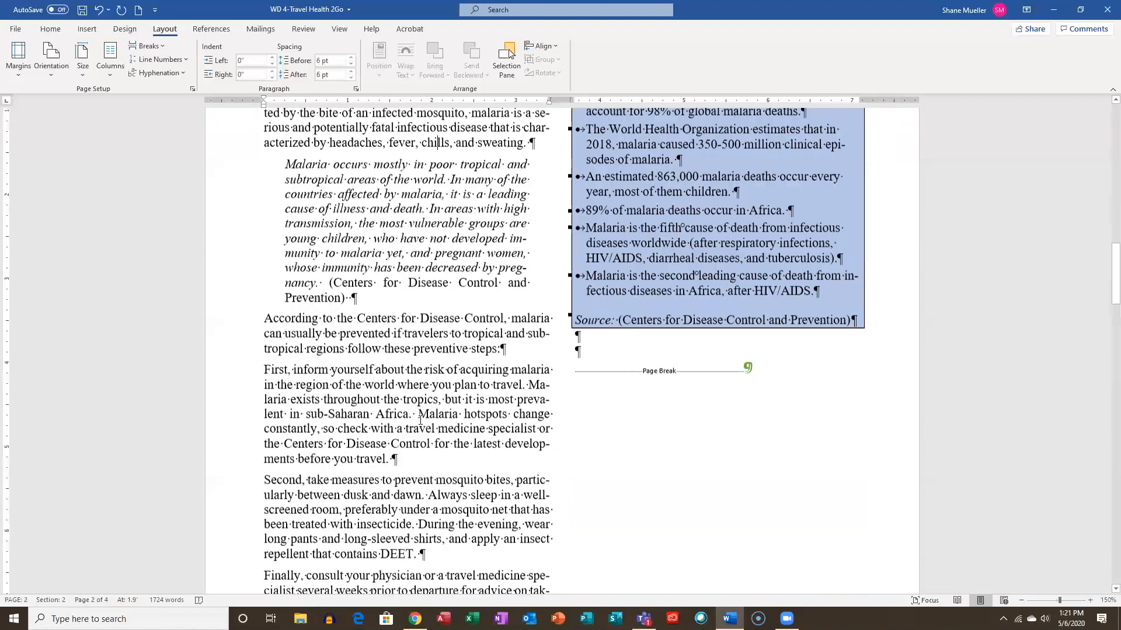
pyautogui.scroll(-17, 427, 407)
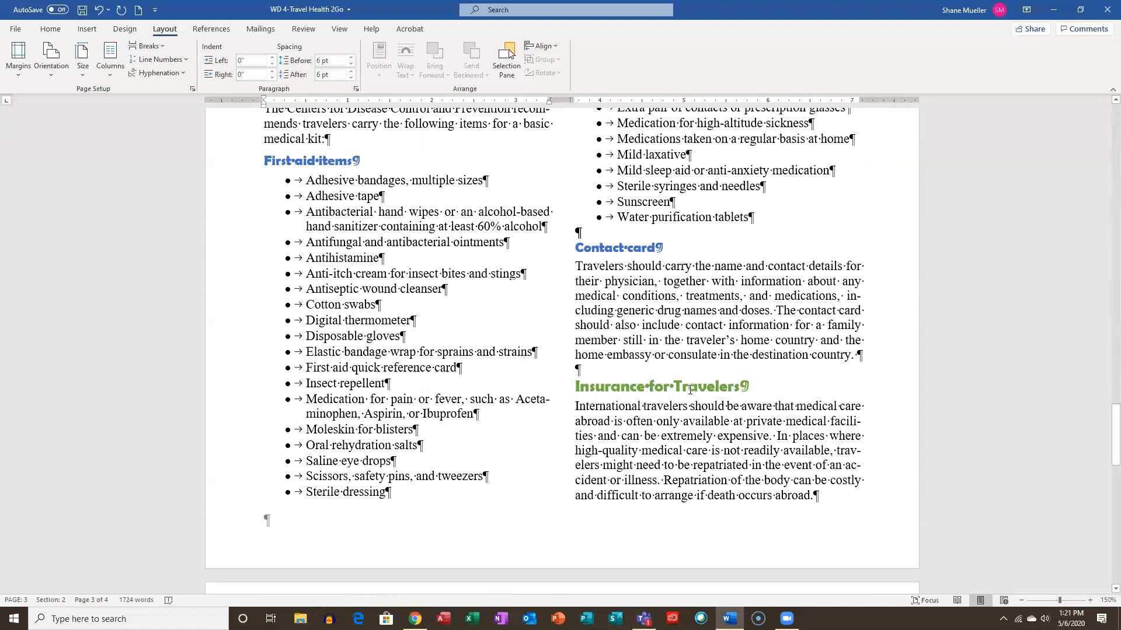
pyautogui.click(617, 388)
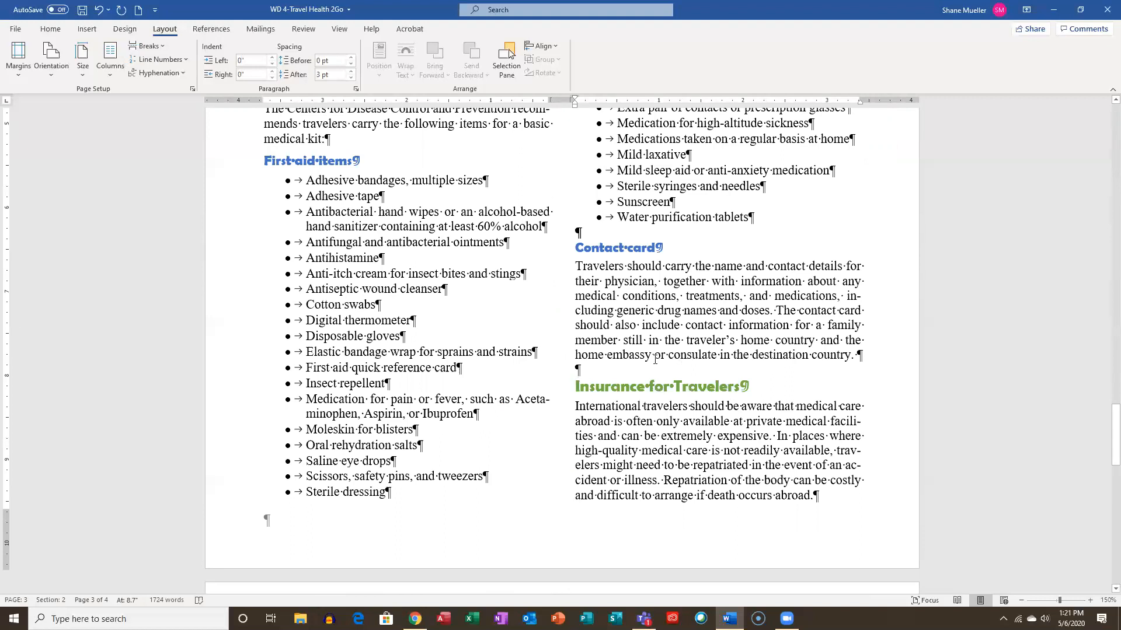
pyautogui.click(165, 45)
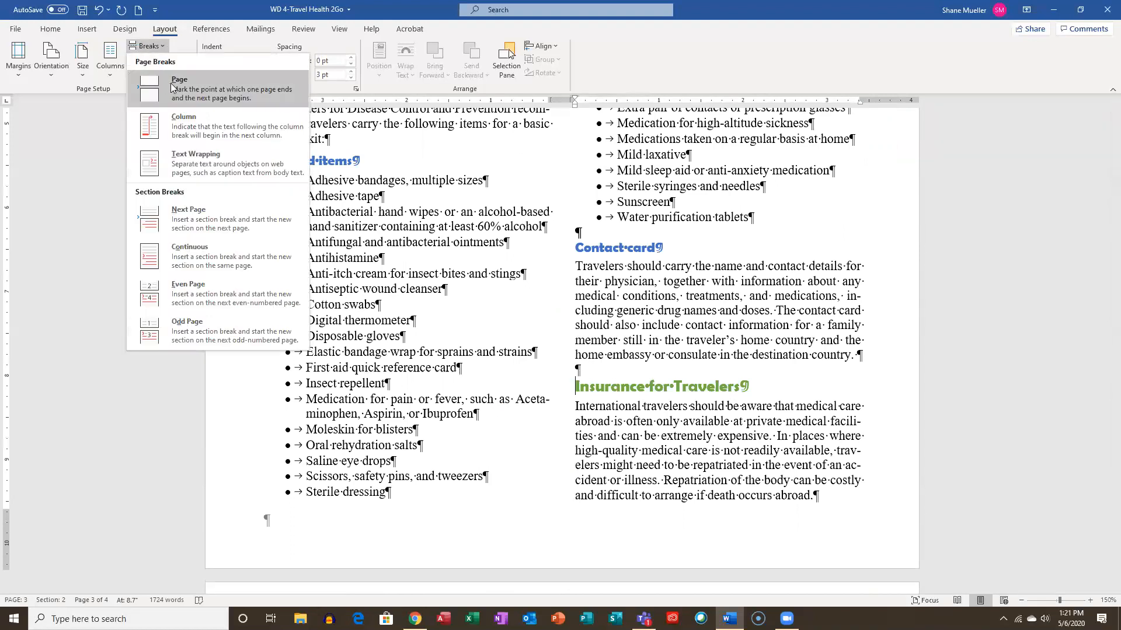
pyautogui.click(171, 83)
# Review the placement of the page breaks and headings on pages 2 and 3 of the report
pyautogui.scroll(3, 456, 257)
pyautogui.scroll(15, 456, 257)
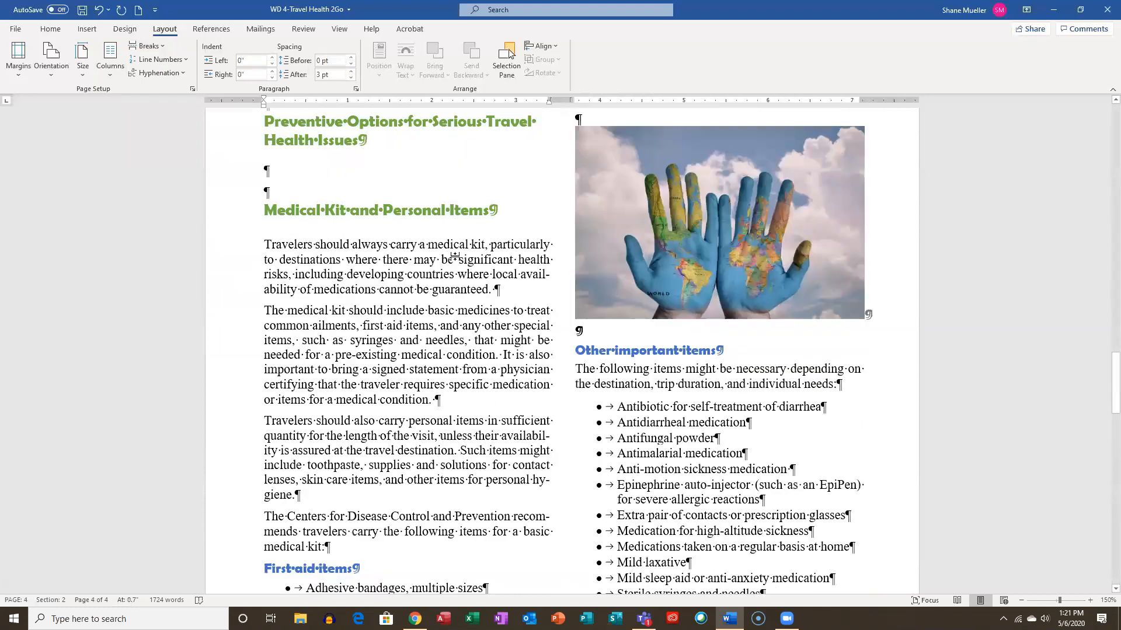
pyautogui.scroll(-3, 455, 257)
pyautogui.scroll(12, 454, 256)
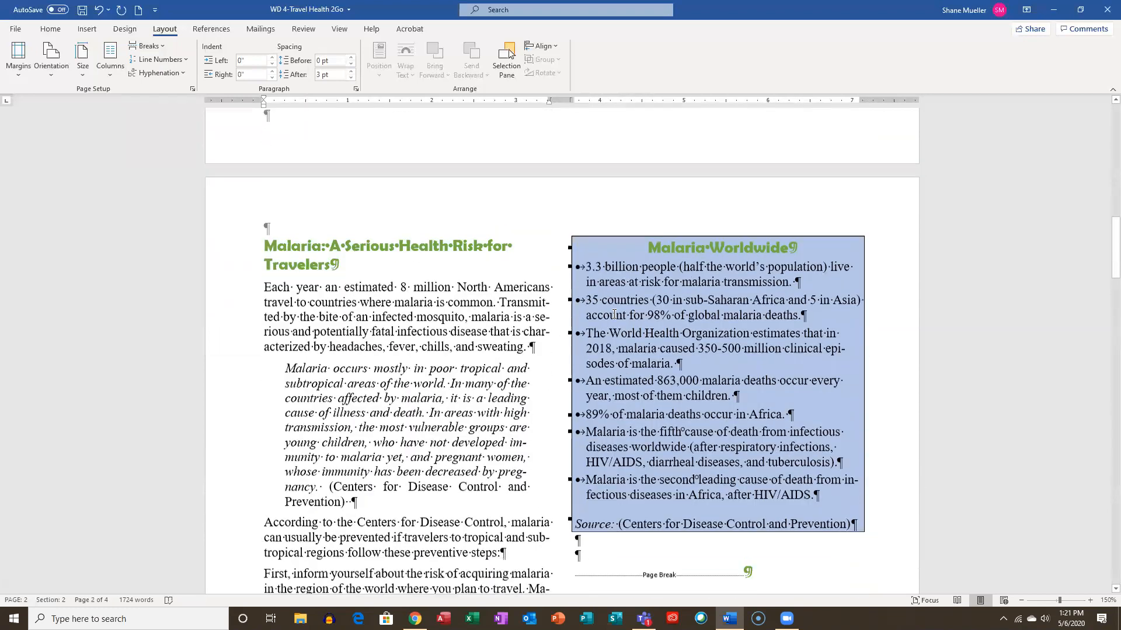
pyautogui.scroll(-3, 642, 338)
pyautogui.scroll(5, 674, 360)
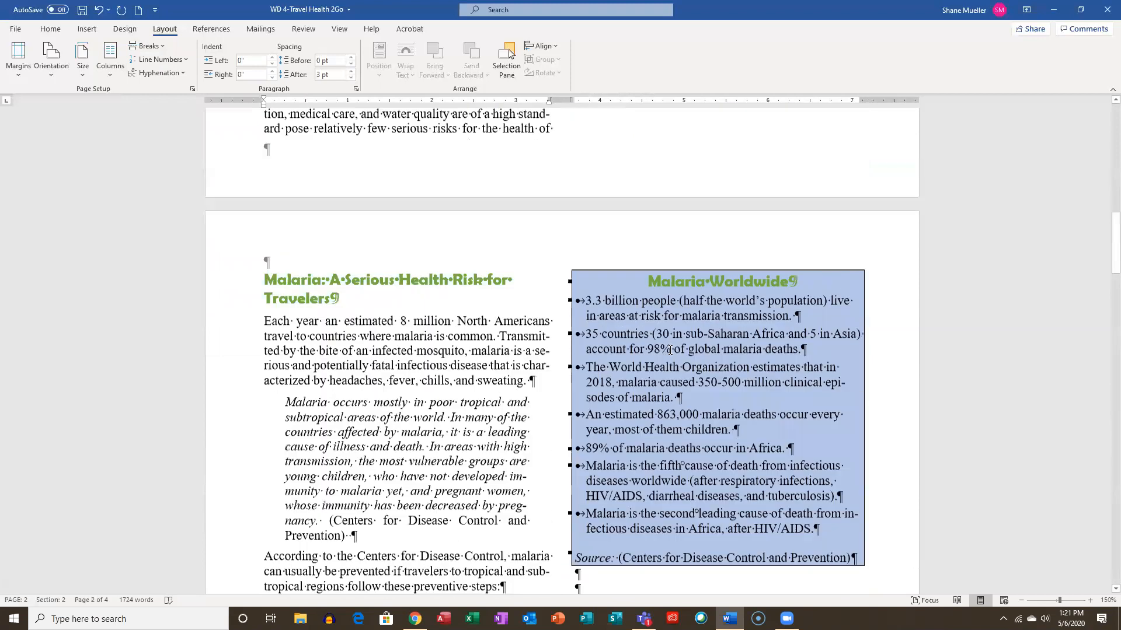
pyautogui.scroll(-10, 701, 326)
pyautogui.scroll(-8, 724, 301)
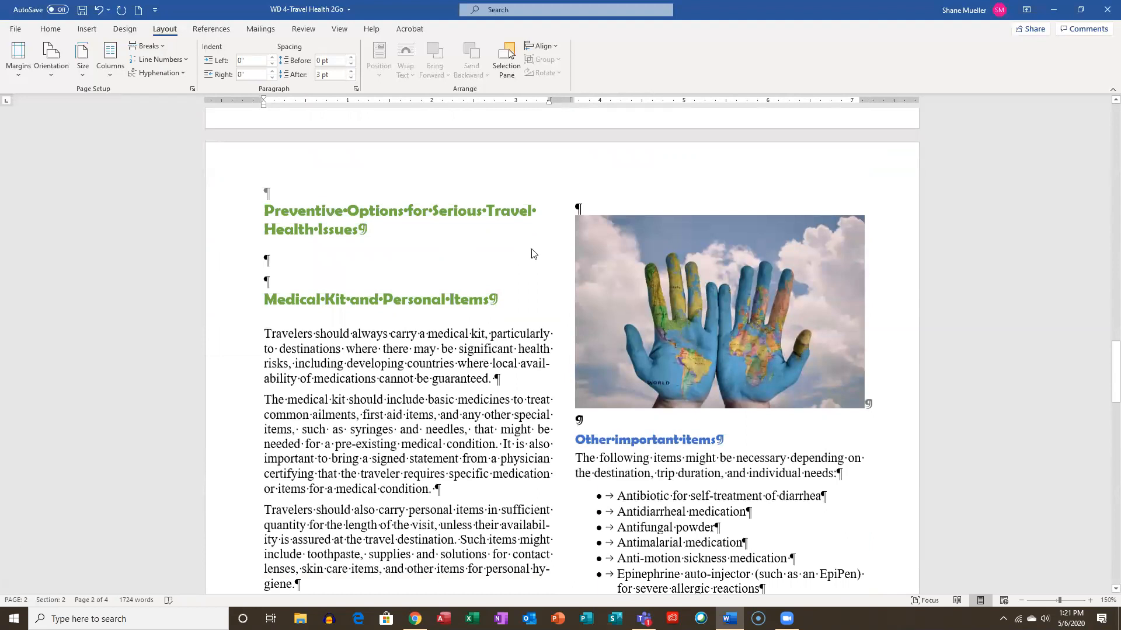
# Delete the page break before the "Preventive Options for Serious Travel Health Issues" heading, together with its leftover empty paragraph
pyautogui.scroll(6, 681, 306)
pyautogui.click(51, 29)
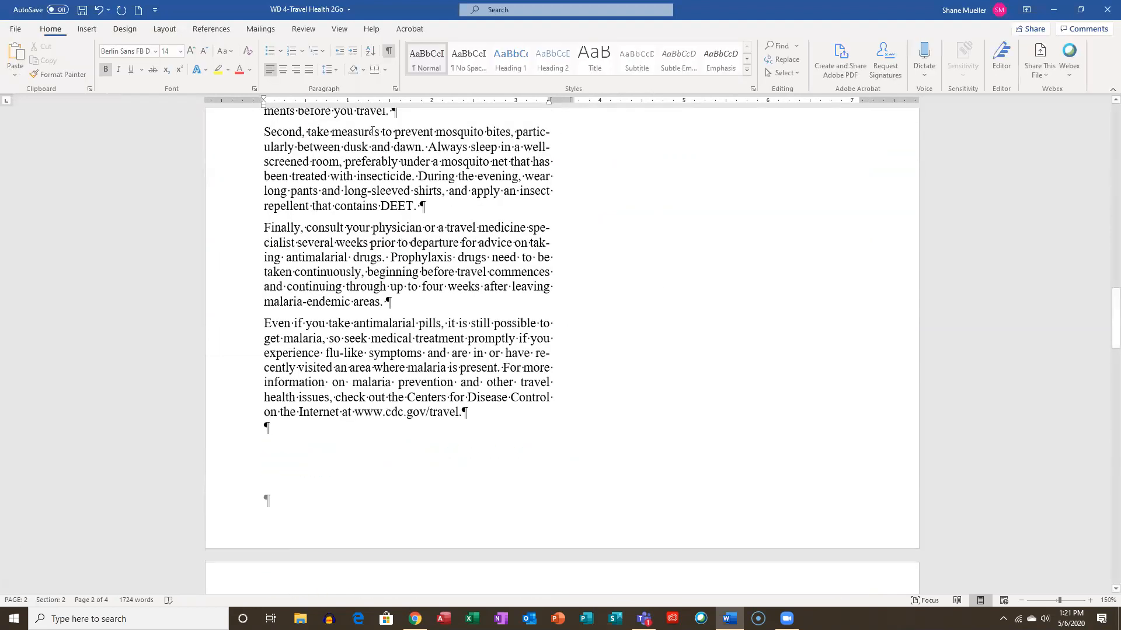
pyautogui.scroll(6, 558, 253)
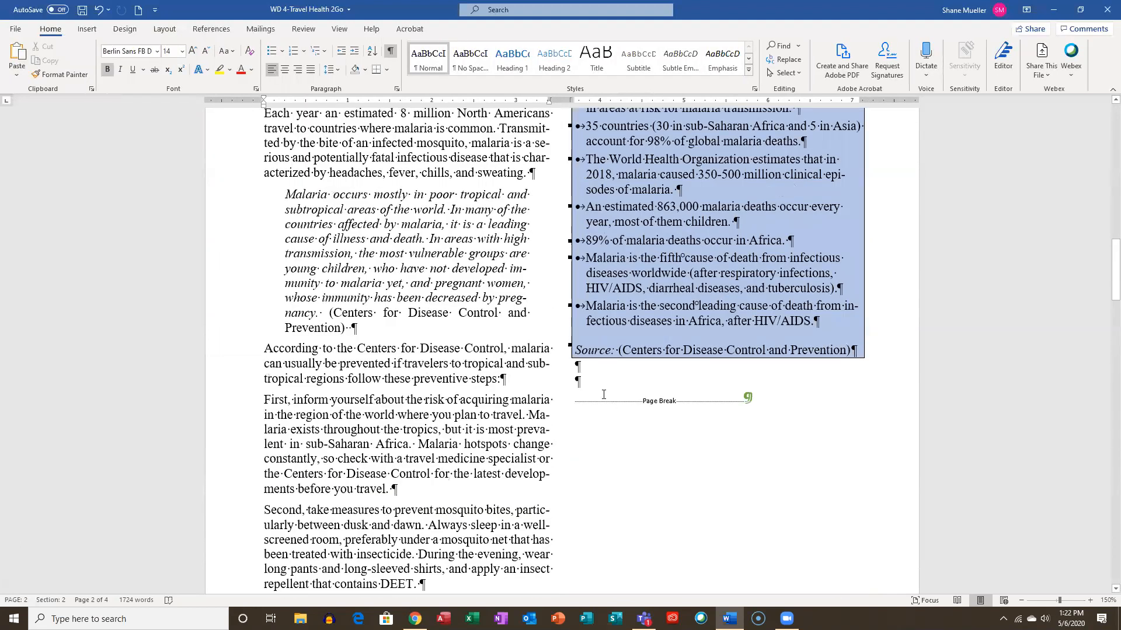
pyautogui.click(584, 402)
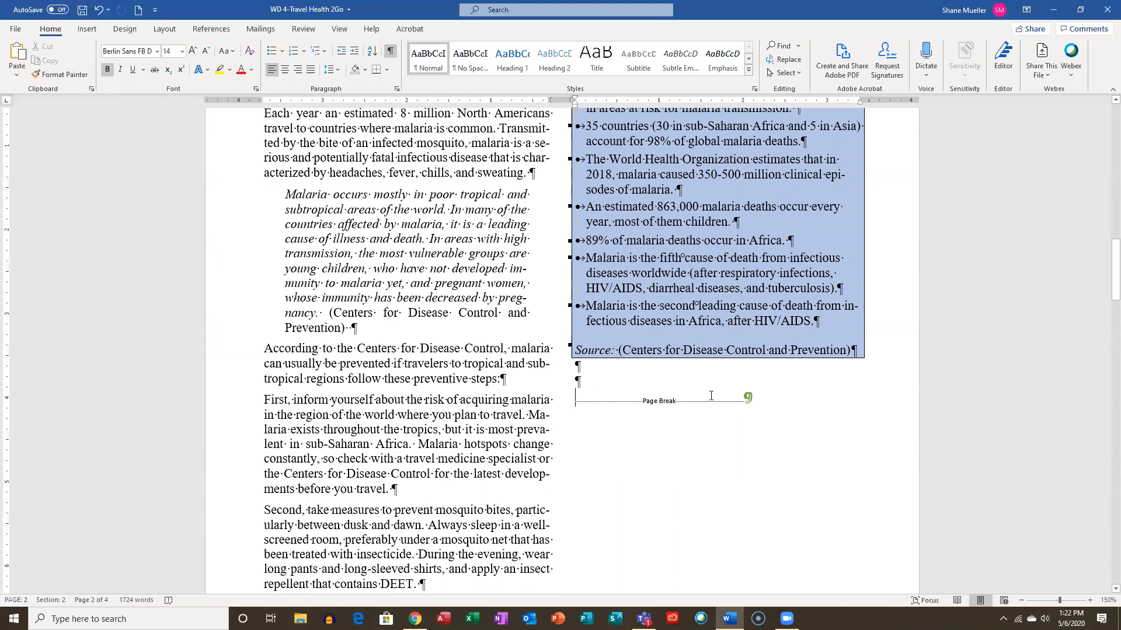
pyautogui.click(739, 399)
pyautogui.click(672, 398)
pyautogui.press('Delete')
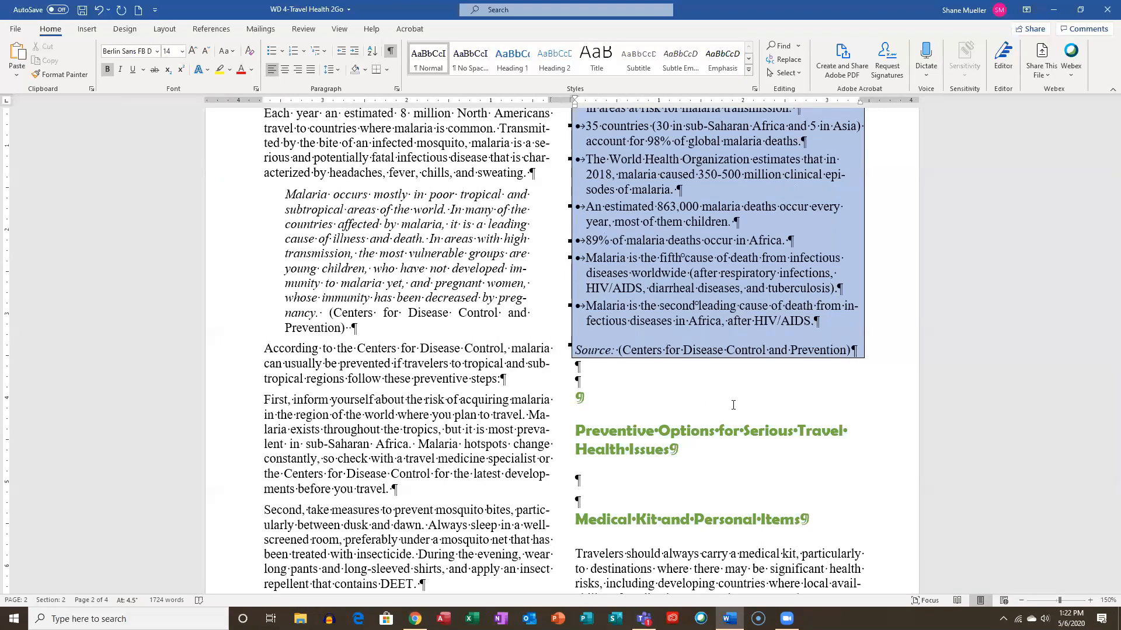
pyautogui.press('Delete')
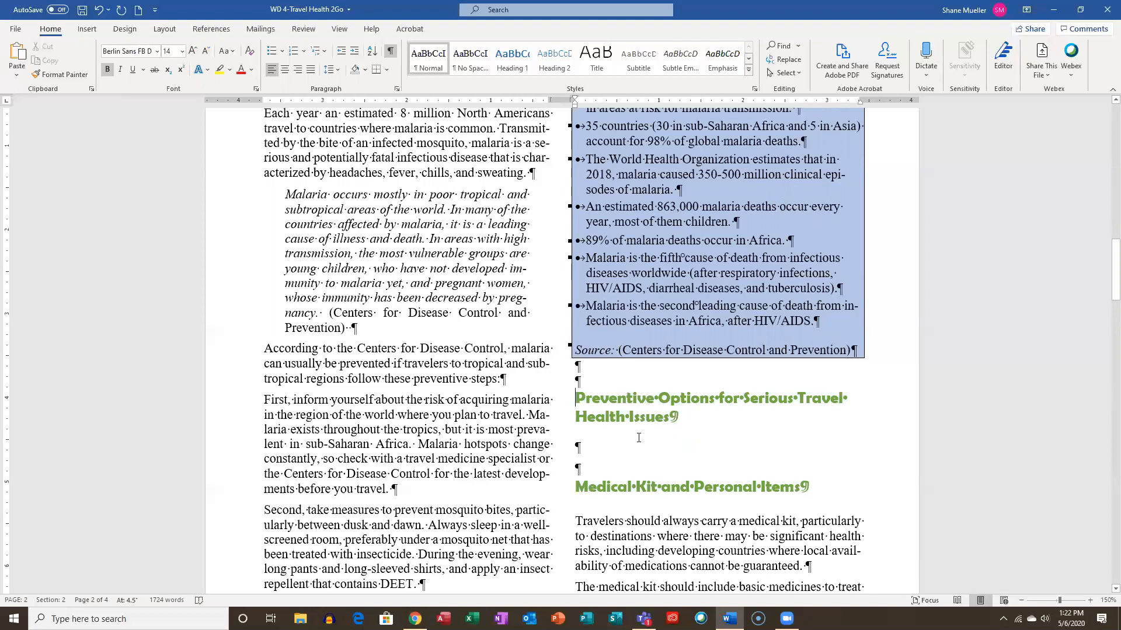
# Insert a page break before the "Medical Kit and Personal Items" heading on page 2
pyautogui.scroll(-7, 576, 500)
pyautogui.scroll(6, 646, 430)
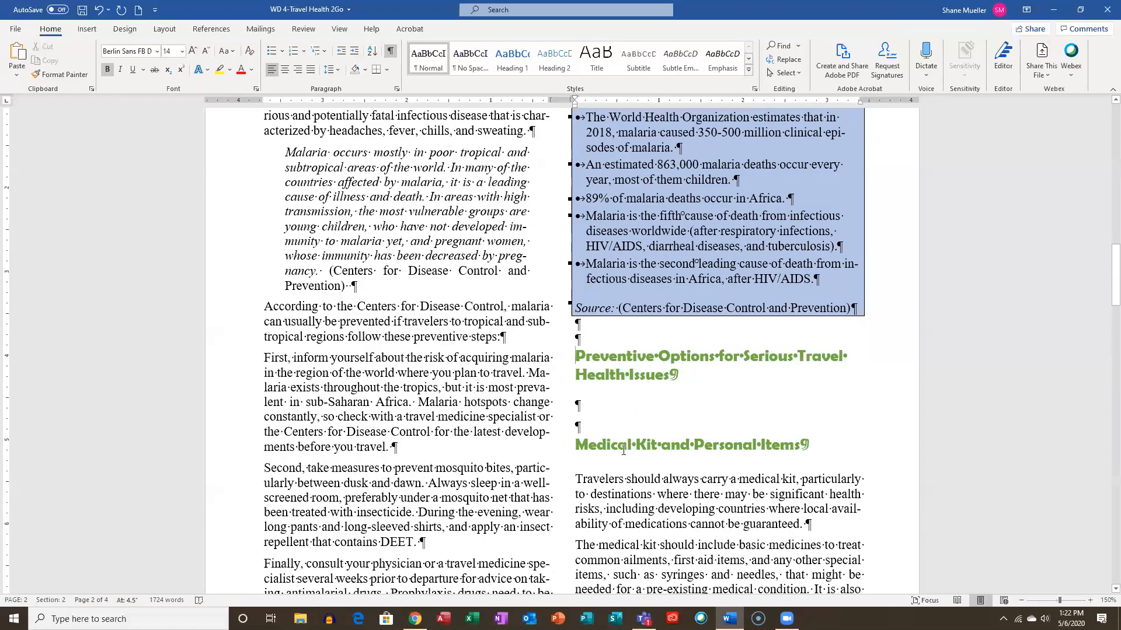
pyautogui.click(573, 444)
pyautogui.hotkey('ctrl', 'shift', 'Return')
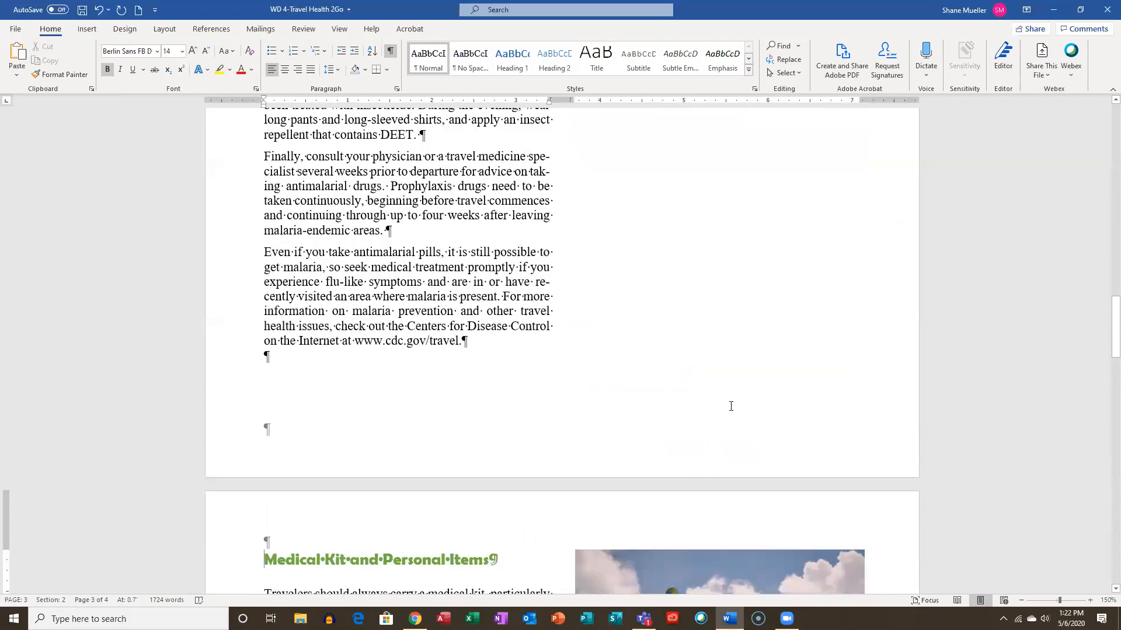
# Check the page break after the "Preventive Options for Serious Travel Health Issues" heading and view the available break types
pyautogui.scroll(8, 668, 290)
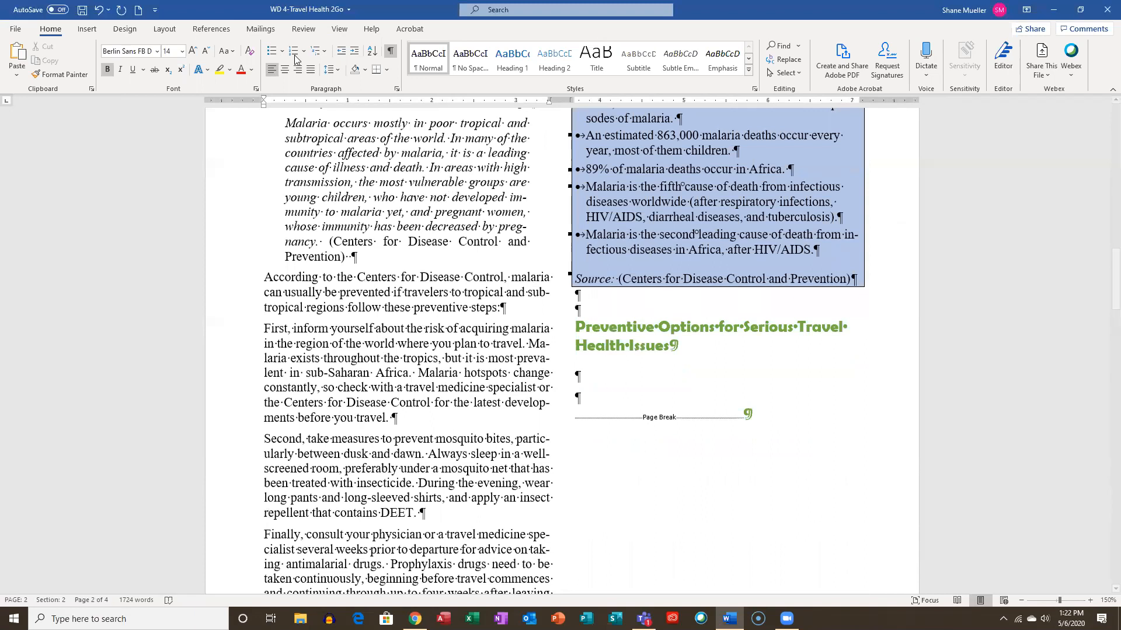
pyautogui.click(163, 36)
pyautogui.click(148, 46)
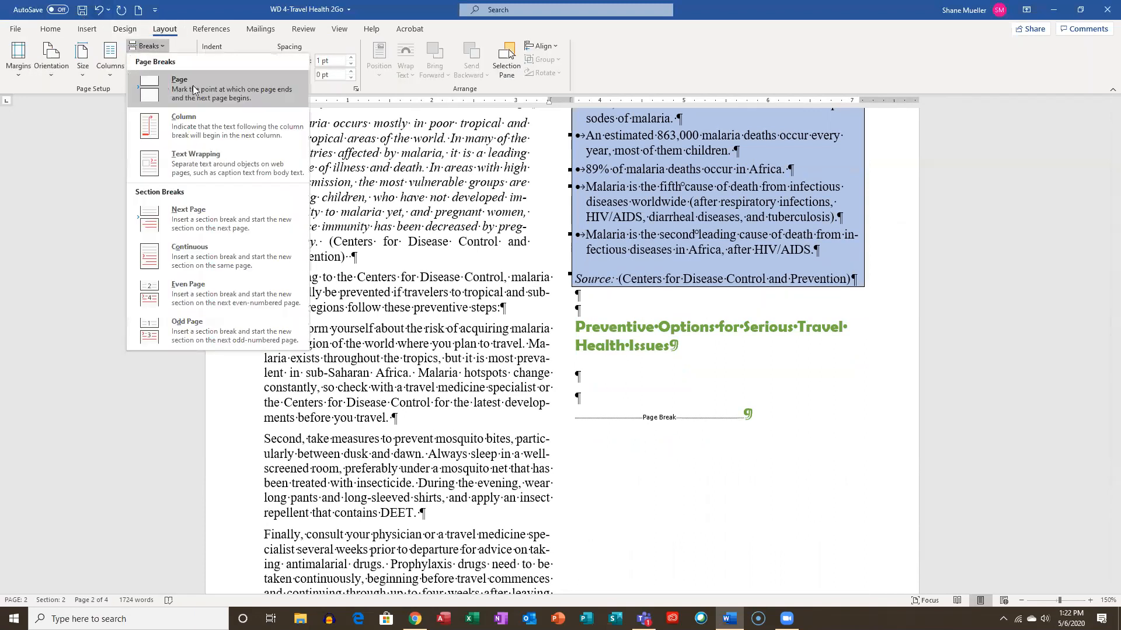
pyautogui.click(197, 88)
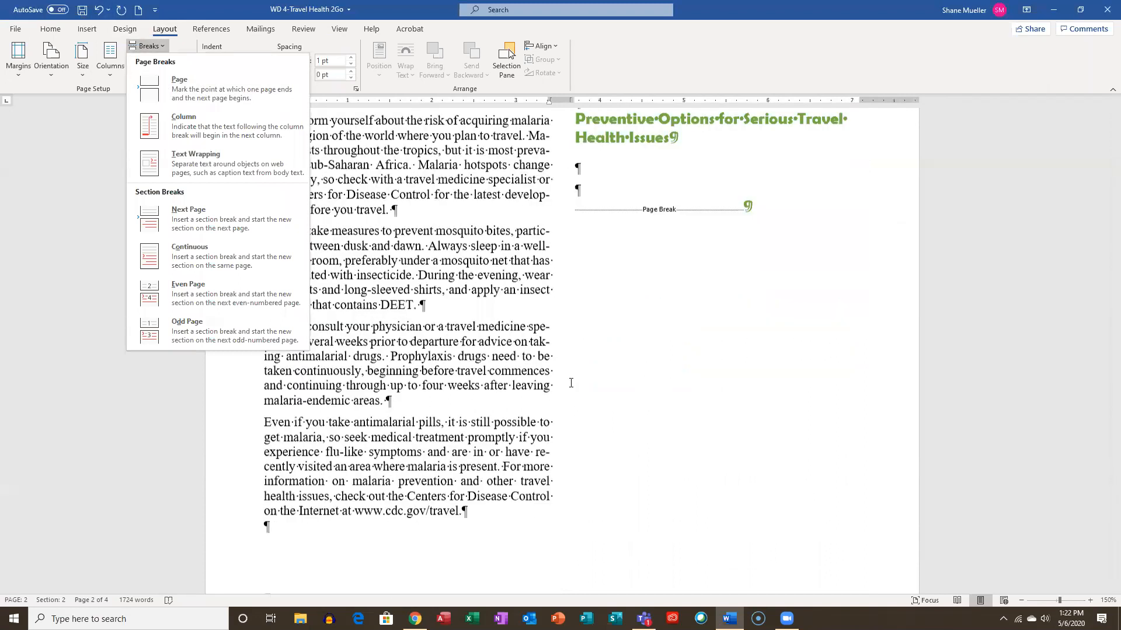
# Review the page breaks and section break across the report, ending at the title on page 1
pyautogui.scroll(-10, 580, 399)
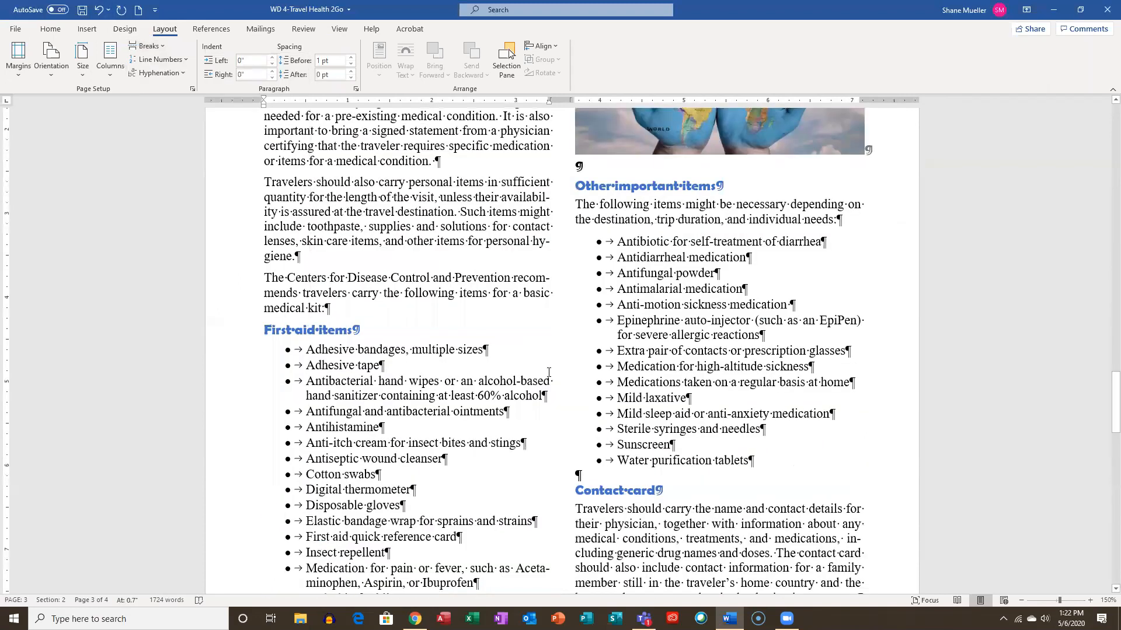
pyautogui.scroll(-6, 587, 390)
pyautogui.scroll(4, 633, 397)
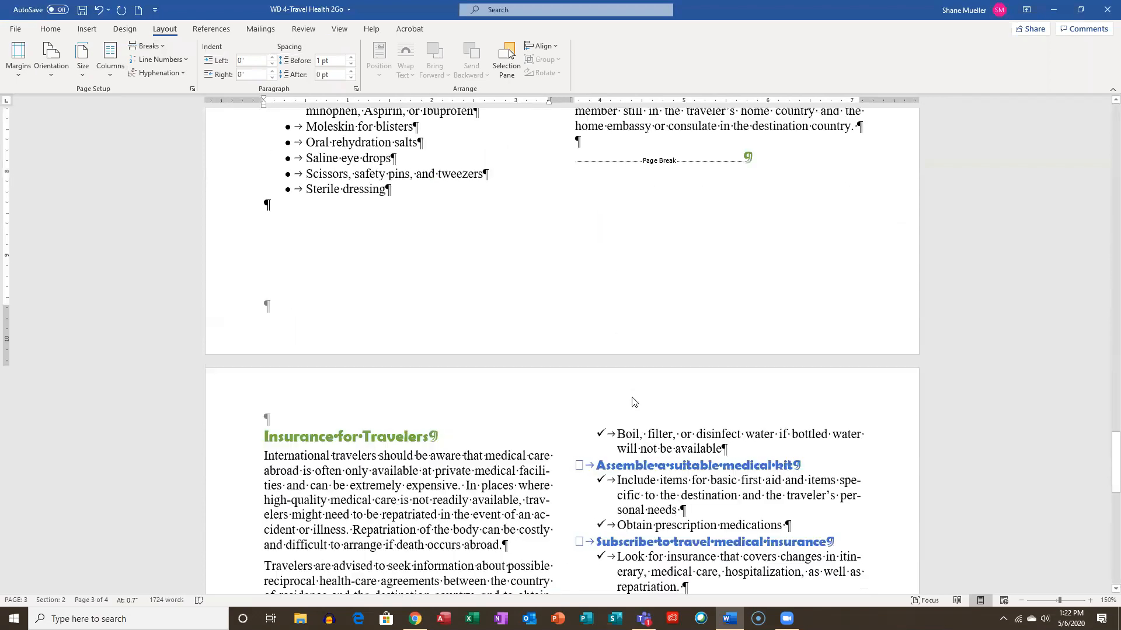
pyautogui.scroll(10, 695, 312)
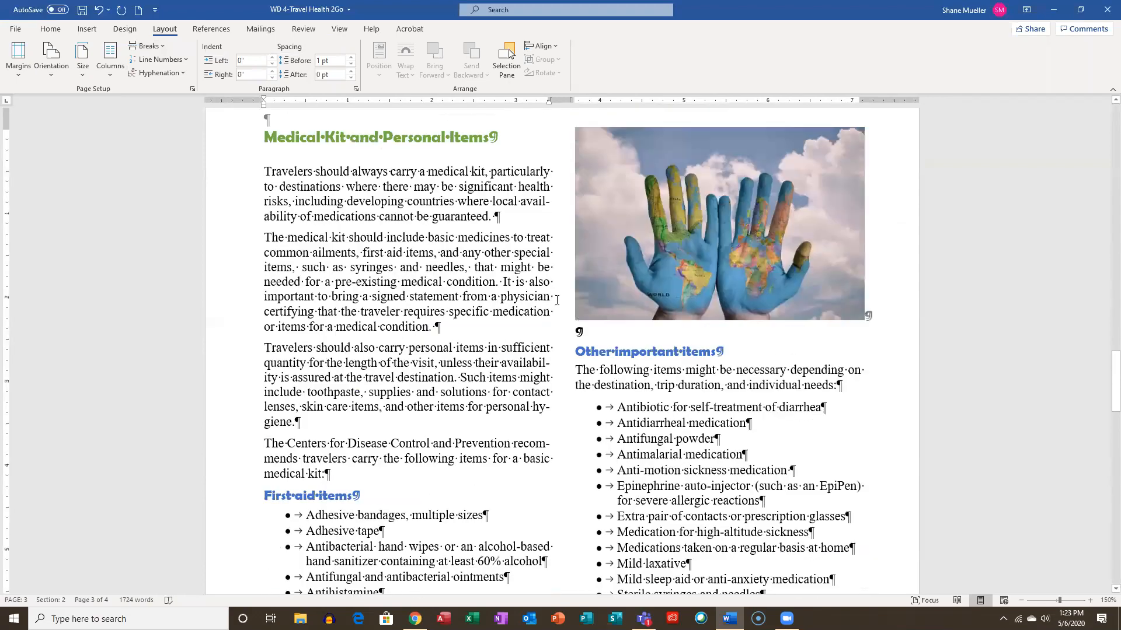
pyautogui.scroll(-8, 614, 367)
pyautogui.scroll(6, 654, 339)
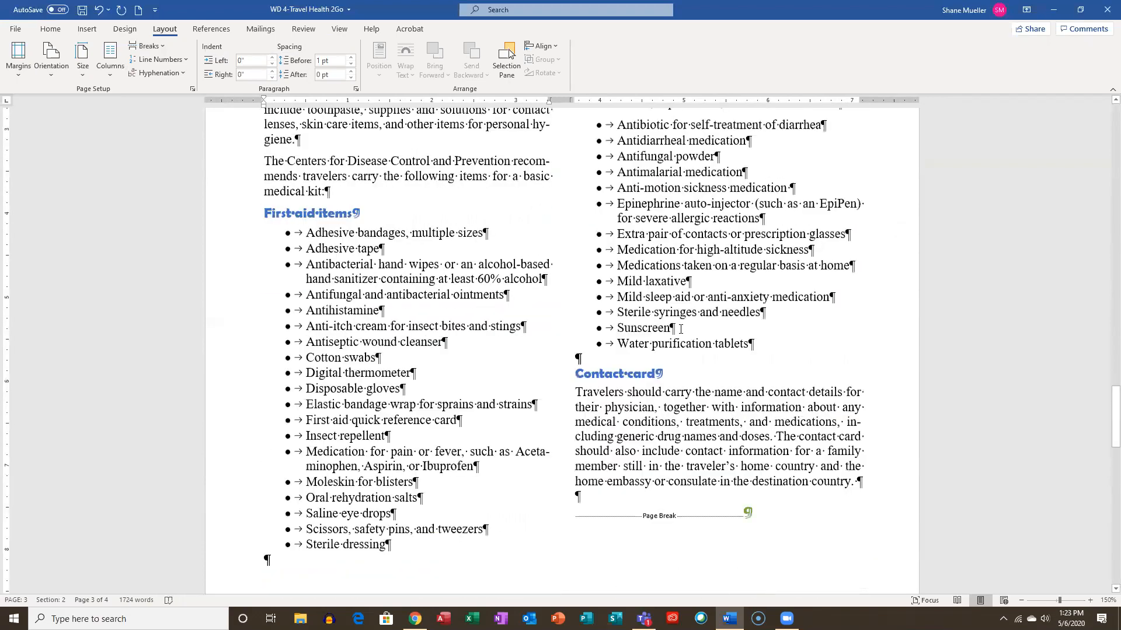
pyautogui.scroll(12, 654, 340)
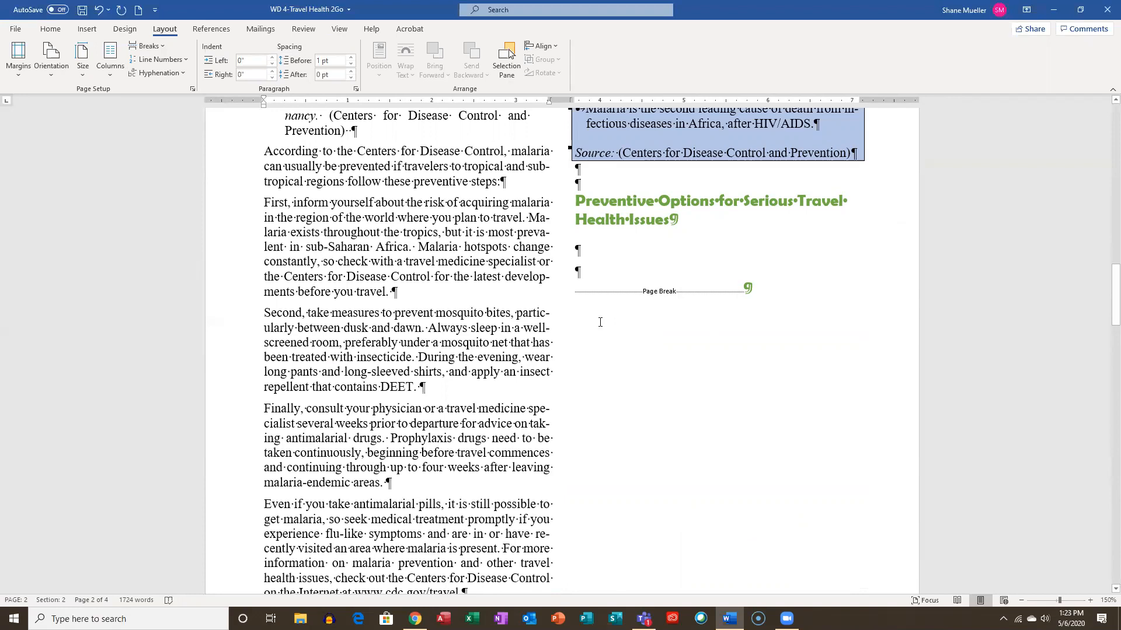
pyautogui.scroll(-2, 602, 323)
pyautogui.scroll(8, 610, 324)
pyautogui.scroll(12, 611, 324)
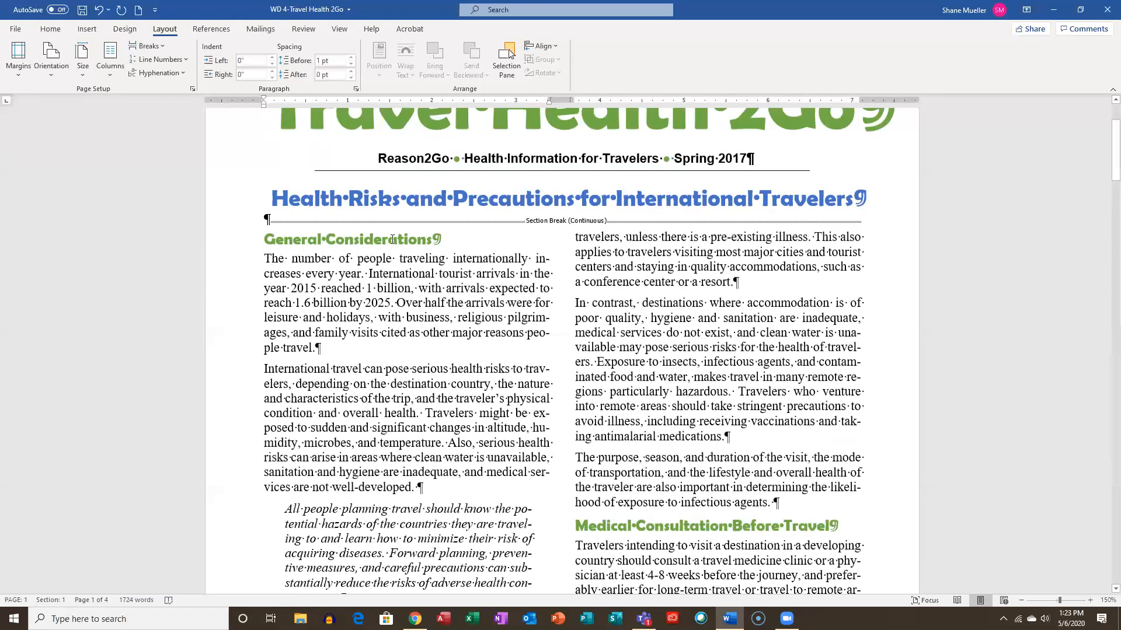
# Display the report in the Multiple Pages view and examine the layout of all its pages
pyautogui.click(338, 29)
pyautogui.click(404, 46)
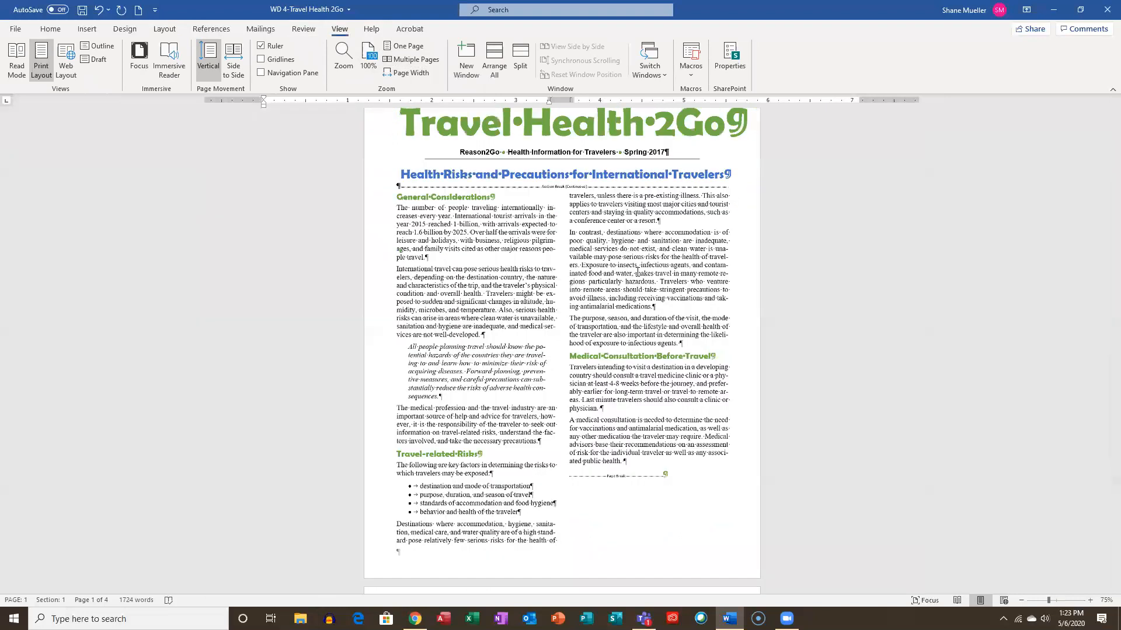
pyautogui.scroll(2, 750, 291)
pyautogui.scroll(-3, 752, 289)
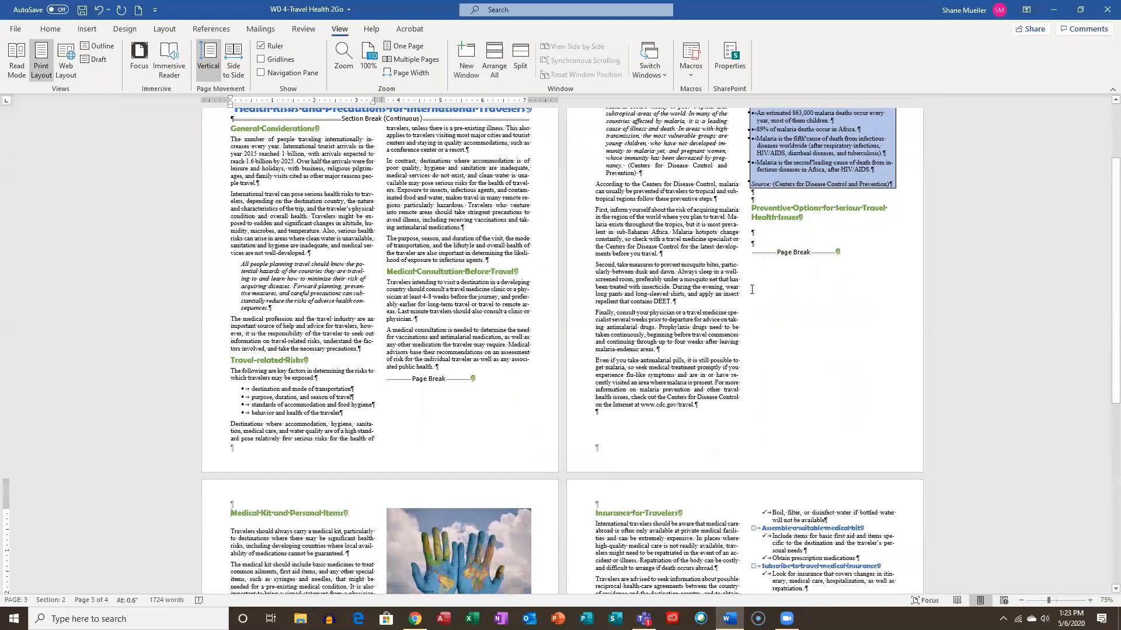
pyautogui.scroll(-6, 752, 289)
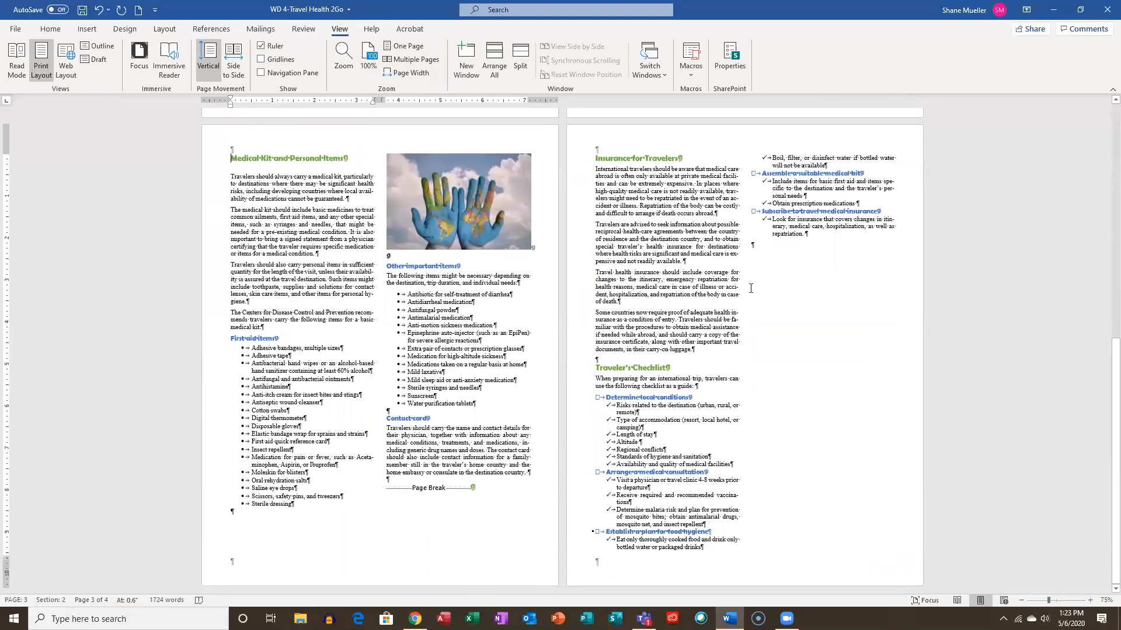
pyautogui.scroll(5, 751, 288)
pyautogui.scroll(6, 745, 278)
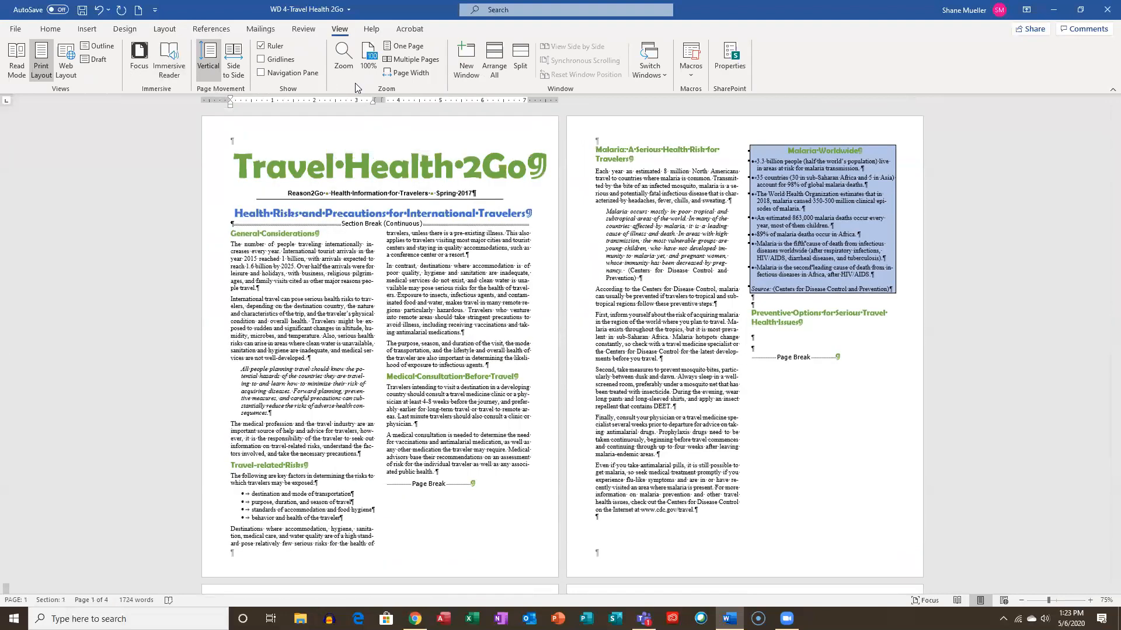
# Return to a single-page view at 140% zoom and save the document
pyautogui.click(368, 58)
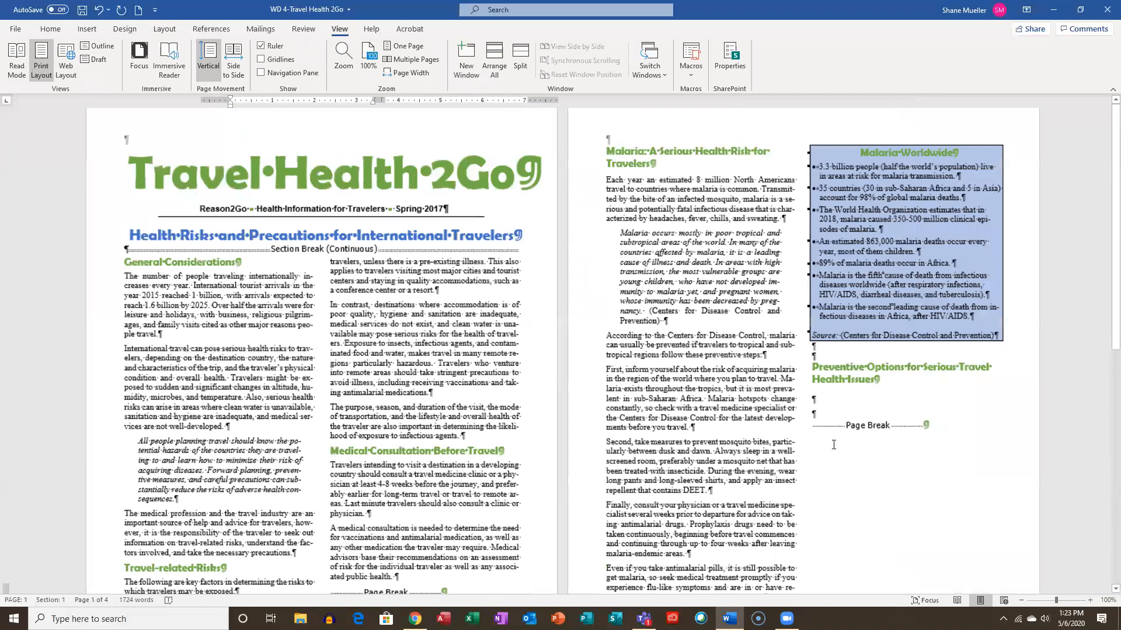
pyautogui.click(1090, 601)
pyautogui.click(1090, 600)
pyautogui.click(1089, 601)
pyautogui.click(1089, 600)
pyautogui.click(81, 15)
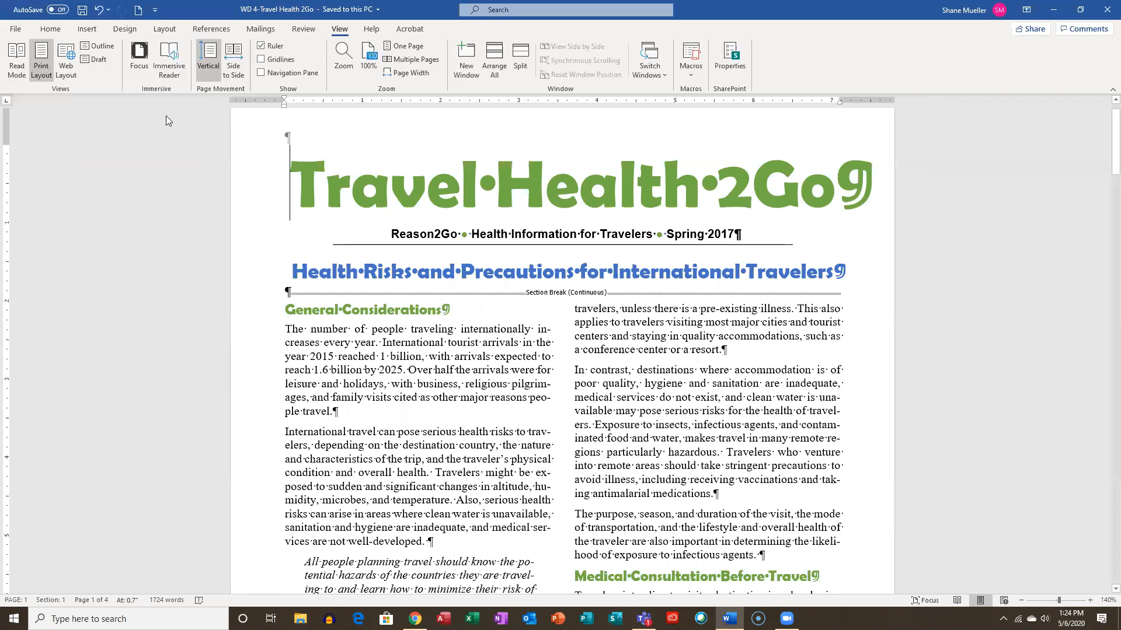
# Insert a centered page number at the bottom of the page using the Plain Number 2 style
pyautogui.click(91, 29)
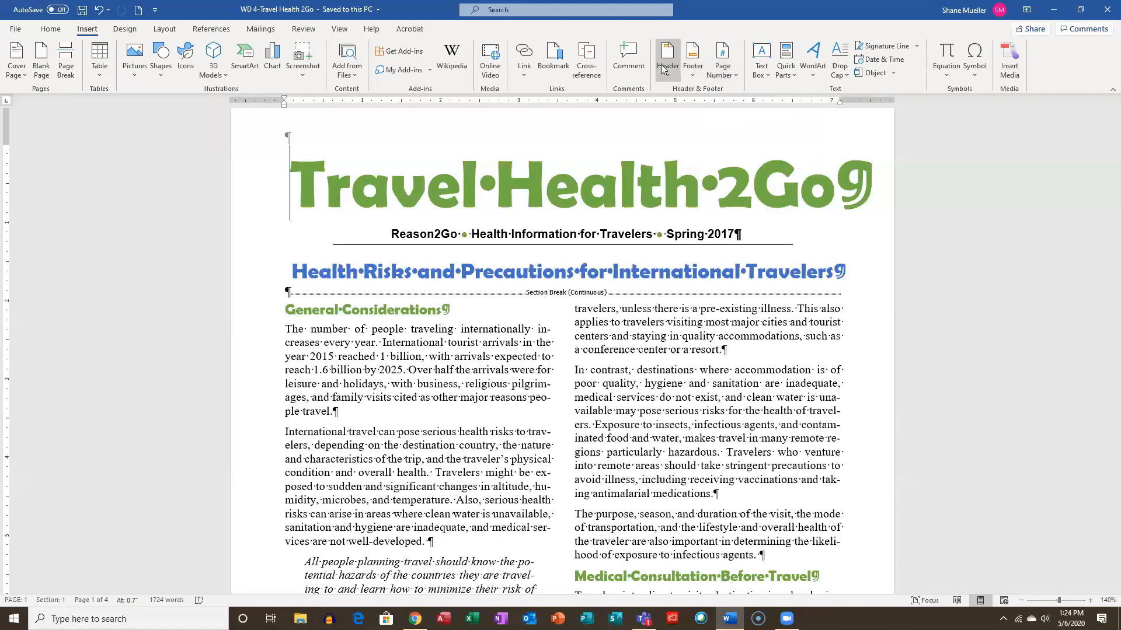
pyautogui.click(737, 79)
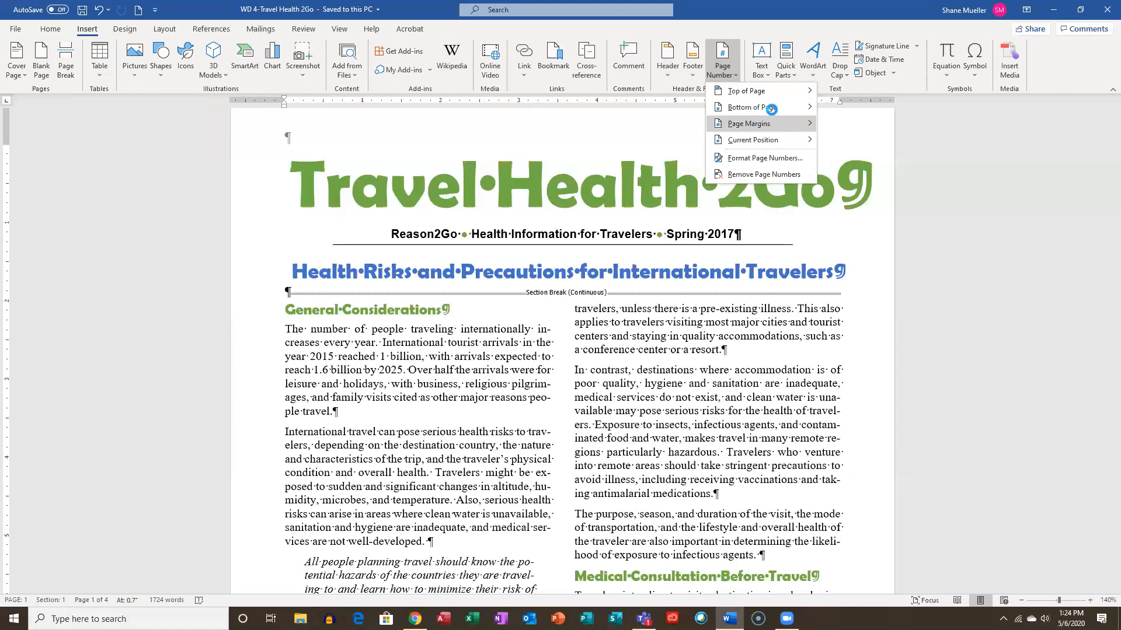
pyautogui.moveTo(782, 104)
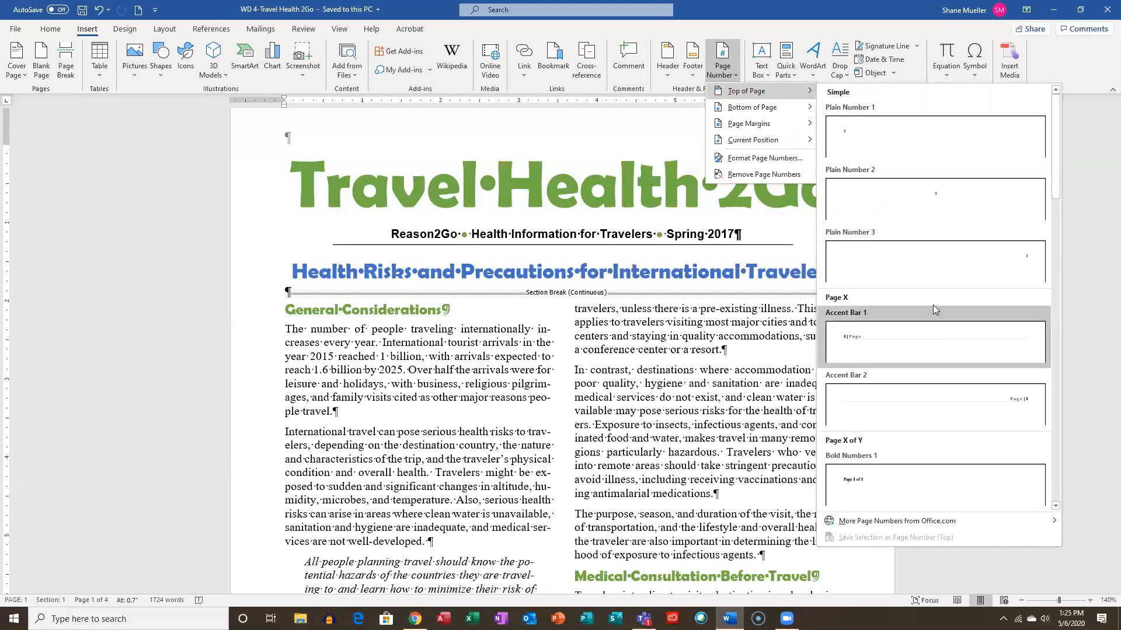
pyautogui.scroll(-5, 911, 300)
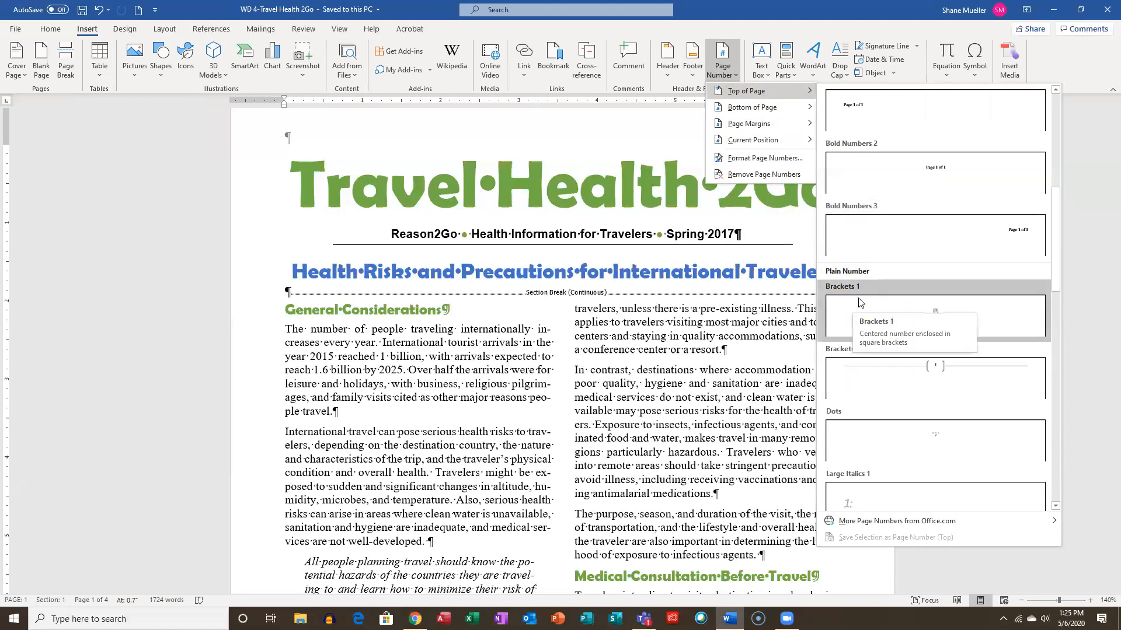
pyautogui.scroll(-3, 881, 370)
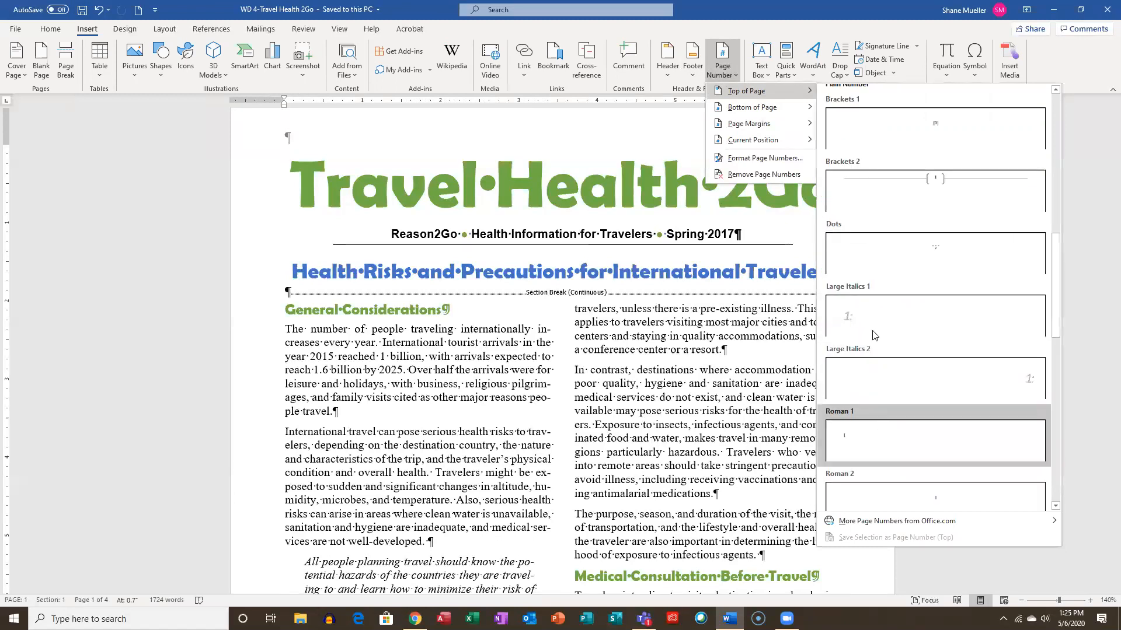
pyautogui.scroll(8, 895, 234)
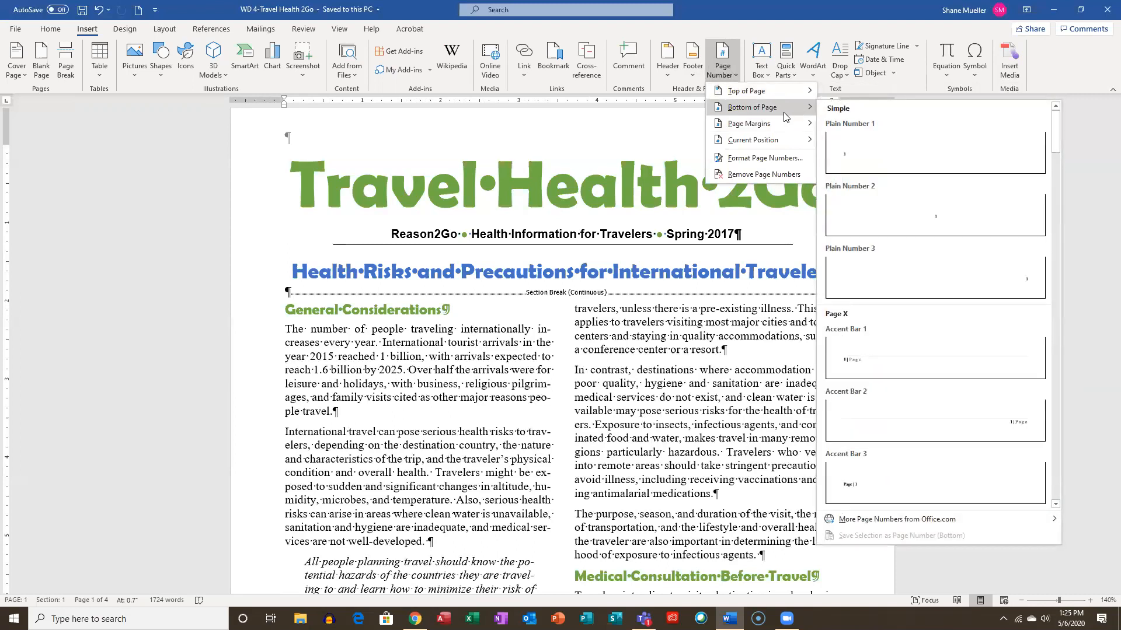
pyautogui.moveTo(777, 127)
pyautogui.click(941, 219)
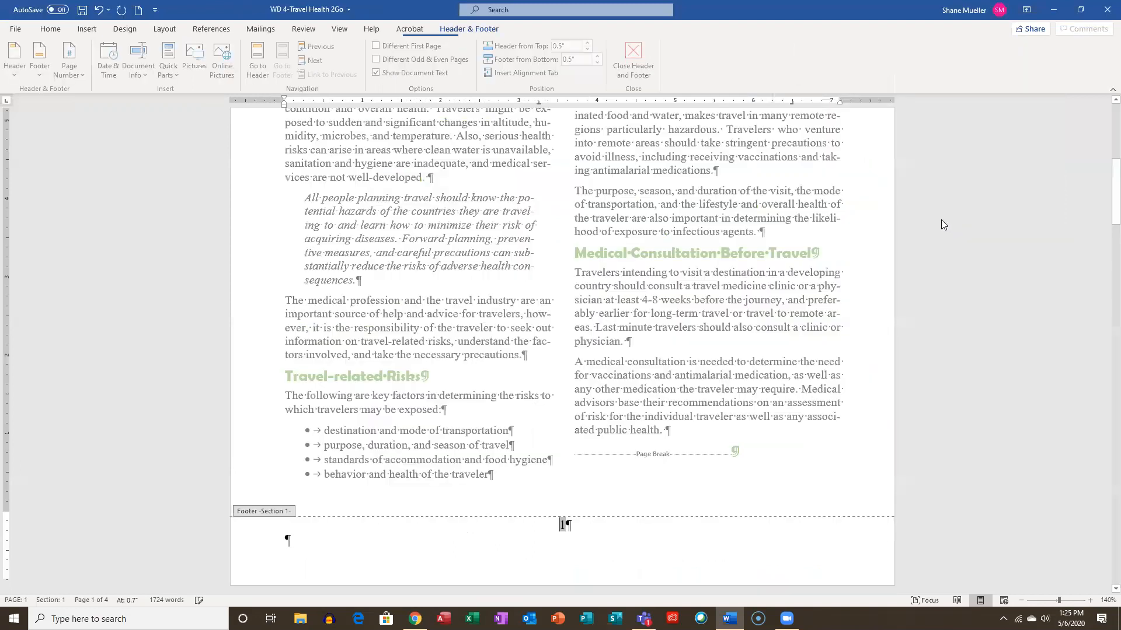
# Check the page numbers in the footers across all pages of the report
pyautogui.scroll(6, 655, 450)
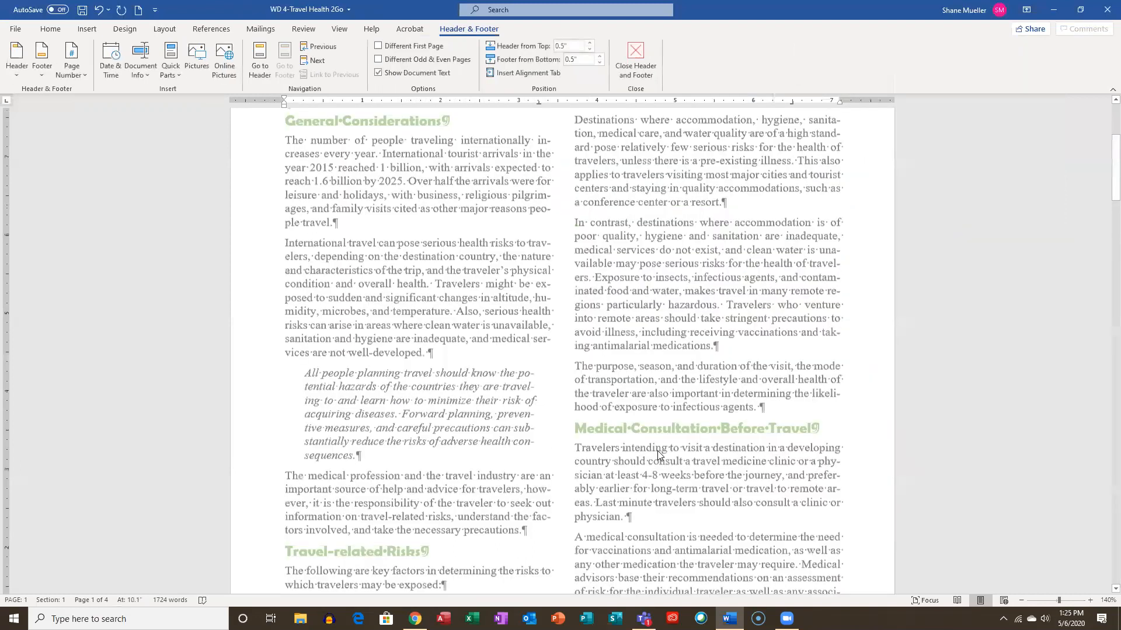
pyautogui.scroll(-6, 654, 449)
pyautogui.scroll(-3, 655, 453)
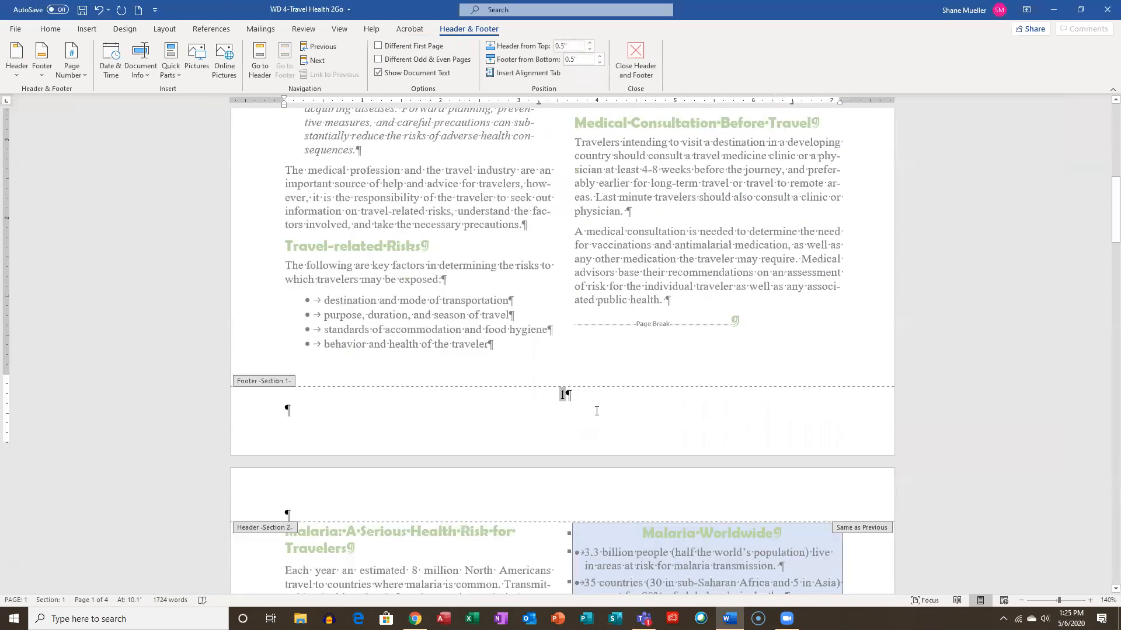
pyautogui.scroll(-20, 593, 404)
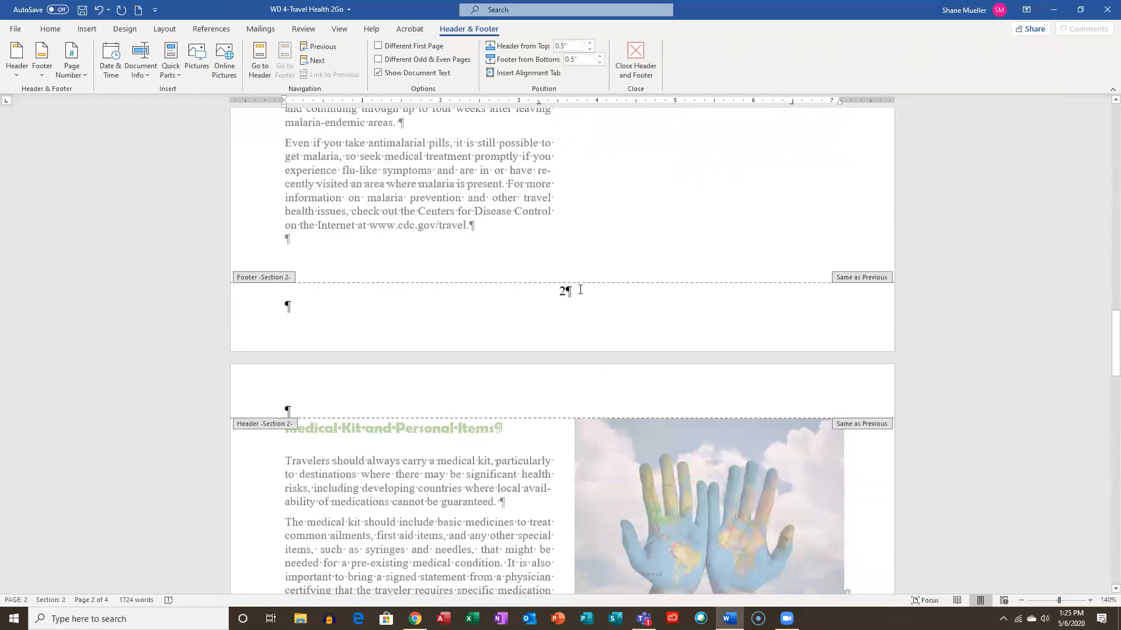
pyautogui.scroll(-5, 584, 321)
pyautogui.scroll(-20, 586, 329)
pyautogui.scroll(-10, 605, 356)
pyautogui.scroll(5, 606, 357)
pyautogui.scroll(20, 605, 357)
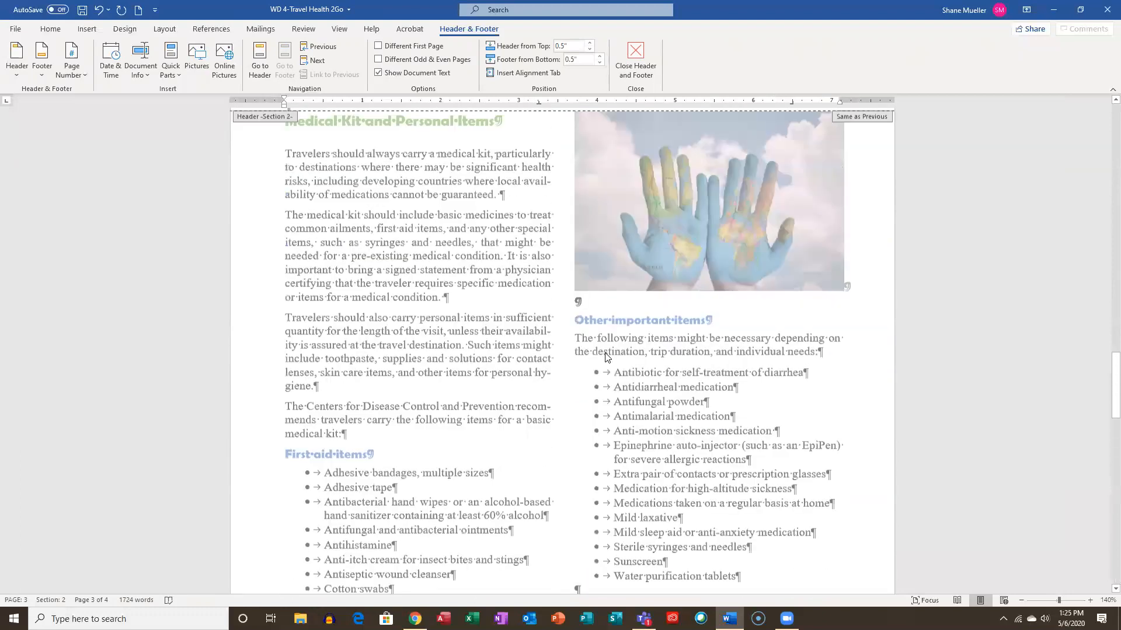
pyautogui.scroll(20, 637, 359)
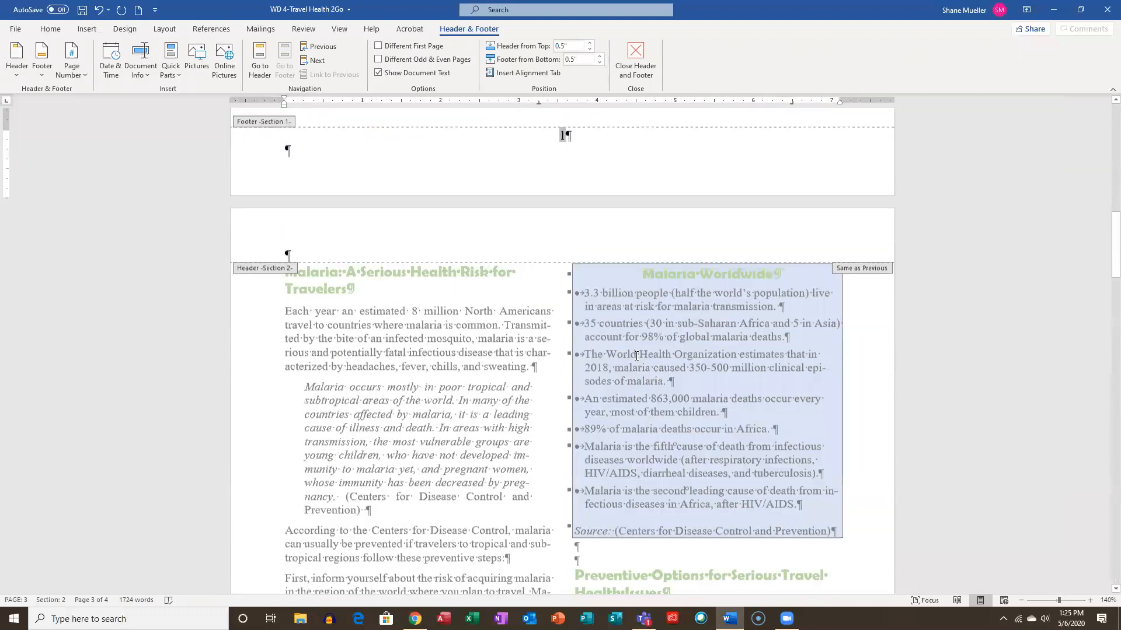
# Examine the header and footer areas of page 1 and return to the body text
pyautogui.click(630, 567)
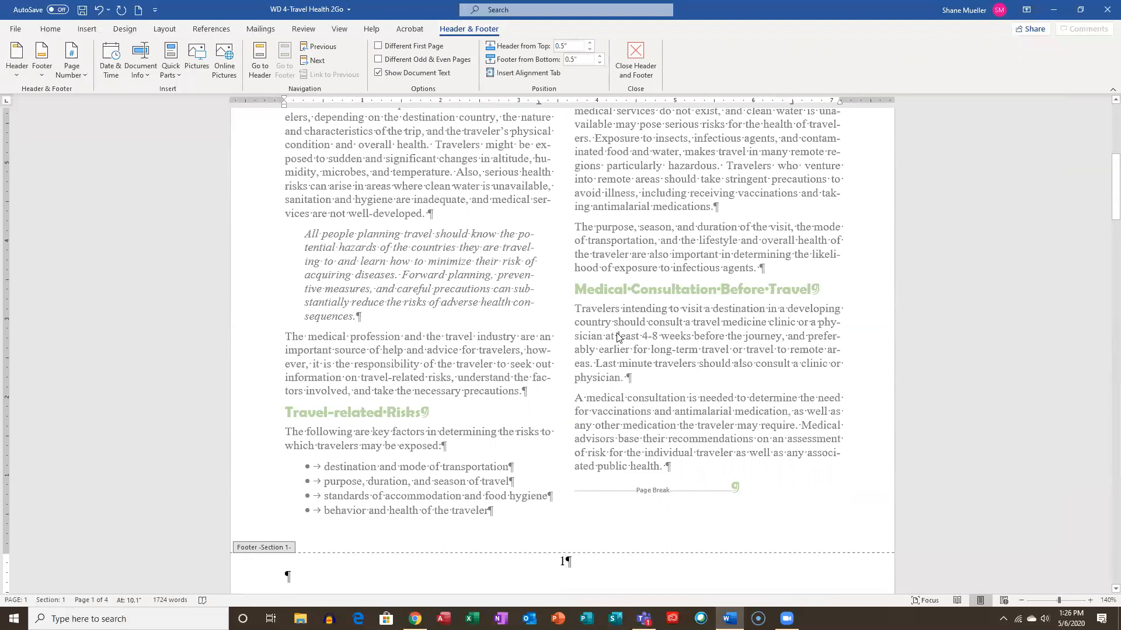
pyautogui.scroll(5, 616, 333)
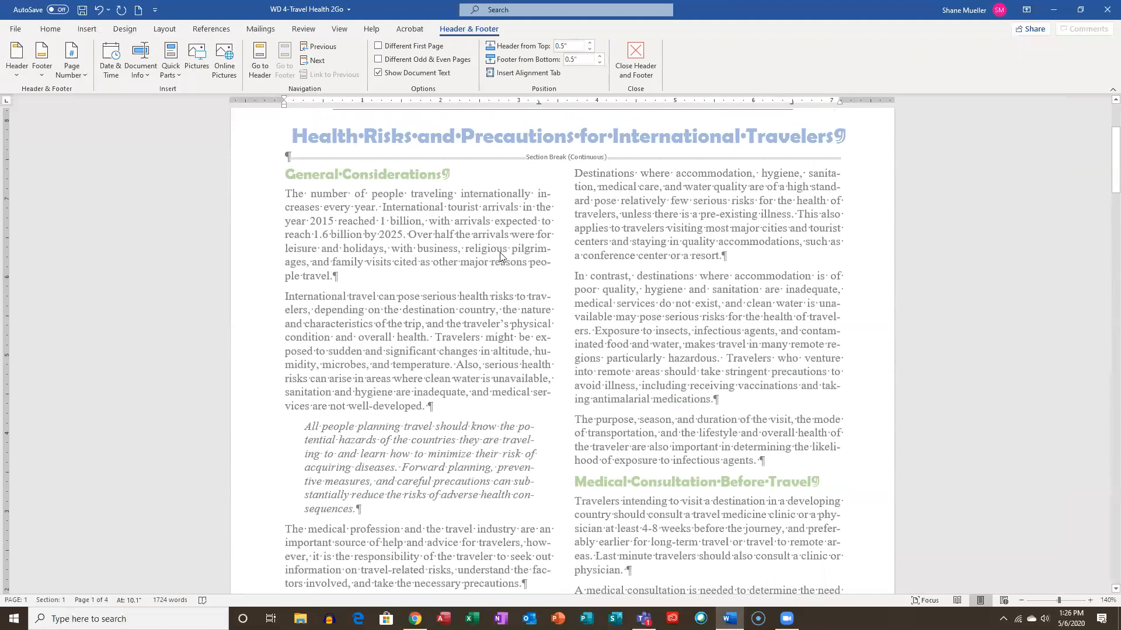
pyautogui.scroll(4, 605, 241)
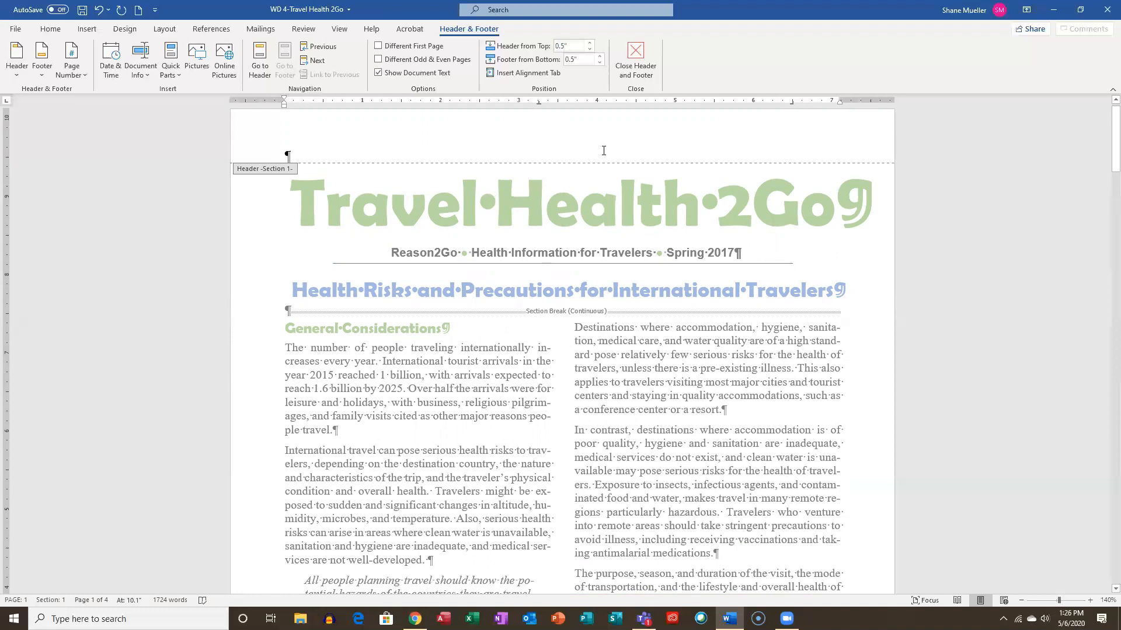
pyautogui.scroll(-6, 543, 273)
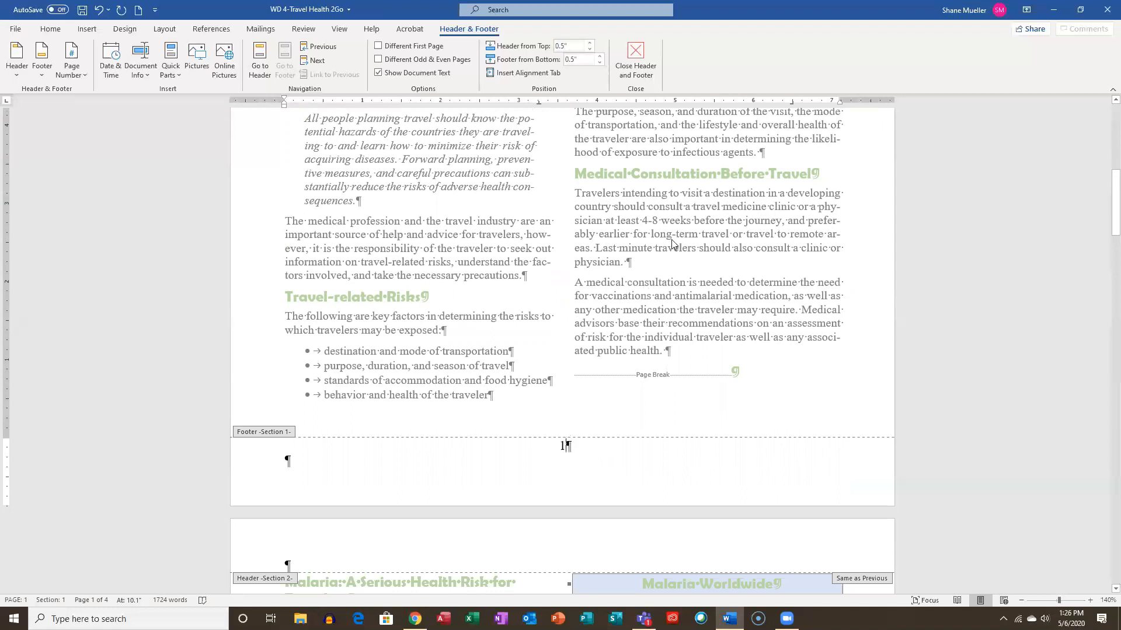
pyautogui.doubleClick(699, 247)
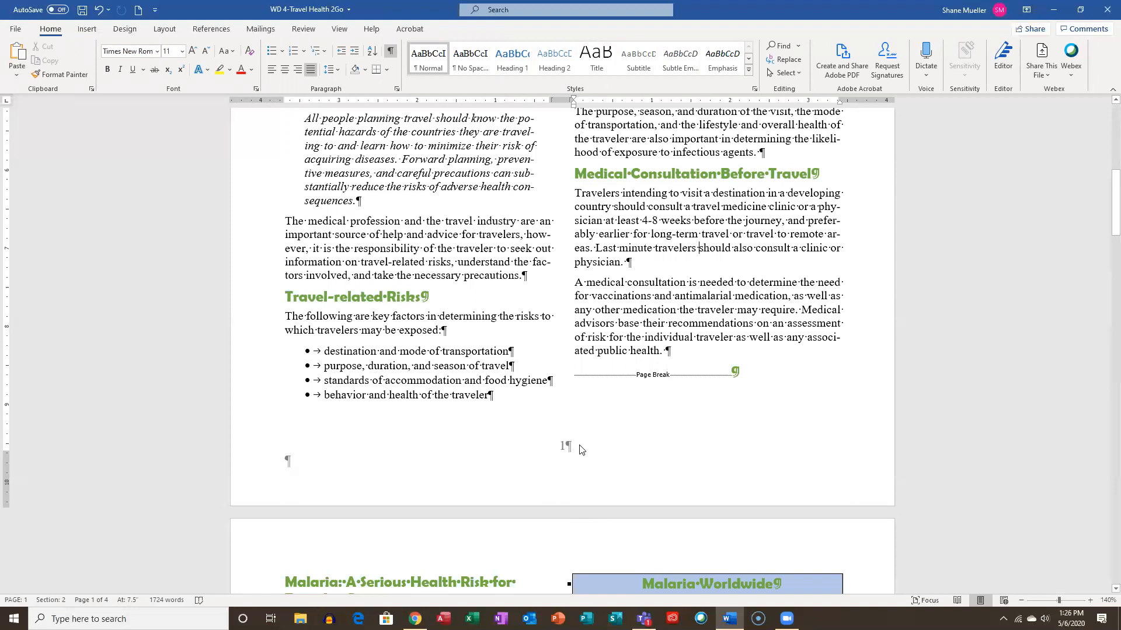
# Open the header area of page 1 for editing and switch back to the body text
pyautogui.scroll(10, 621, 343)
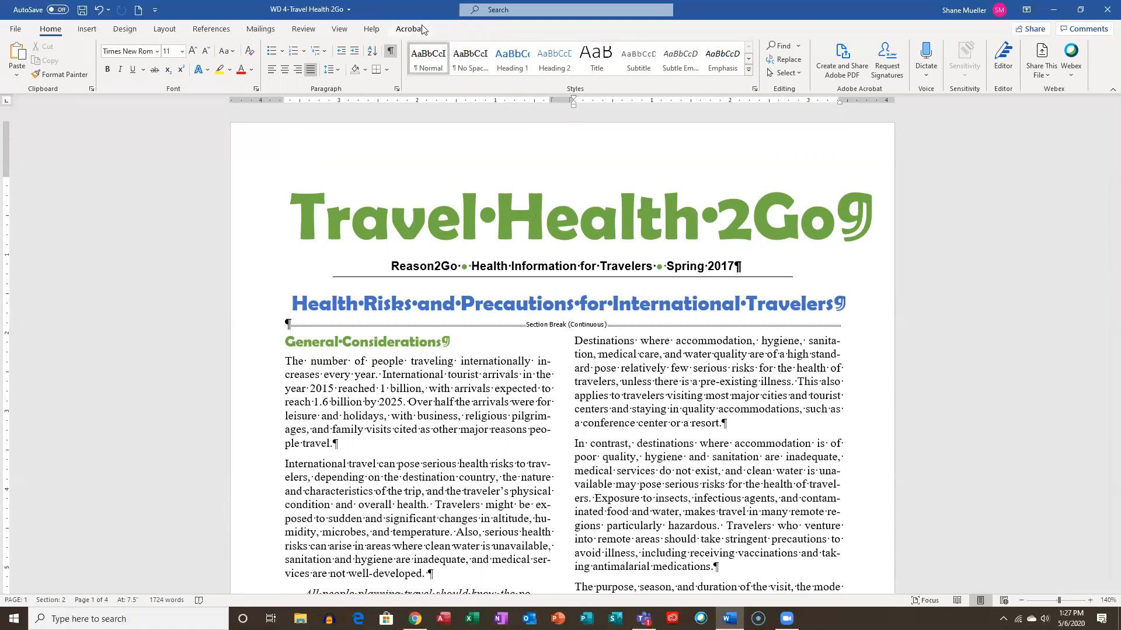
pyautogui.doubleClick(607, 158)
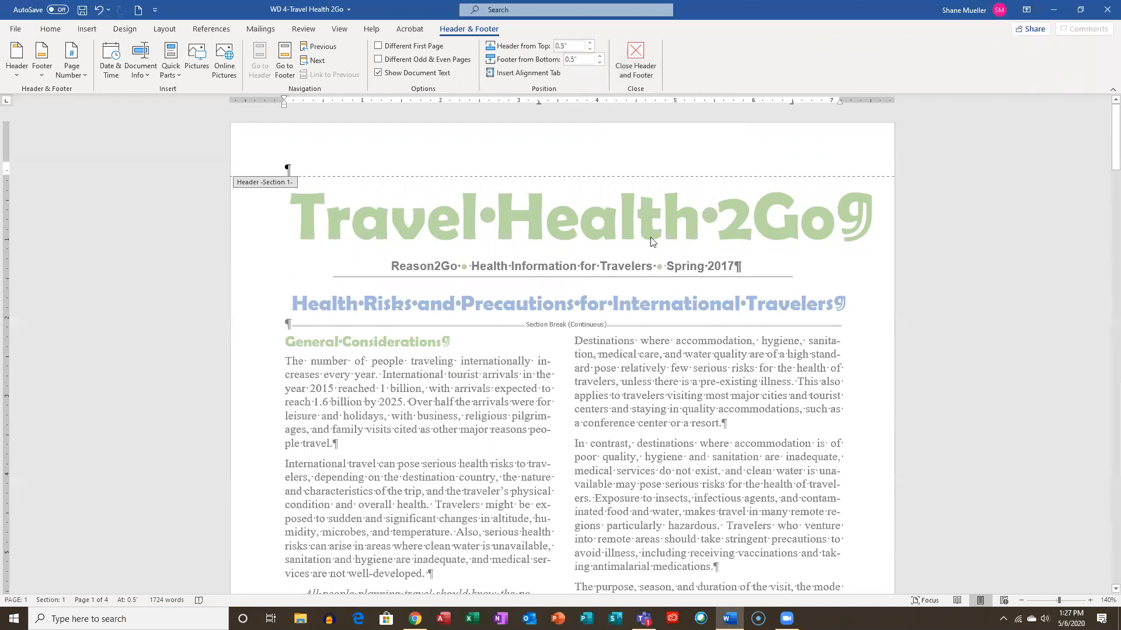
pyautogui.doubleClick(601, 363)
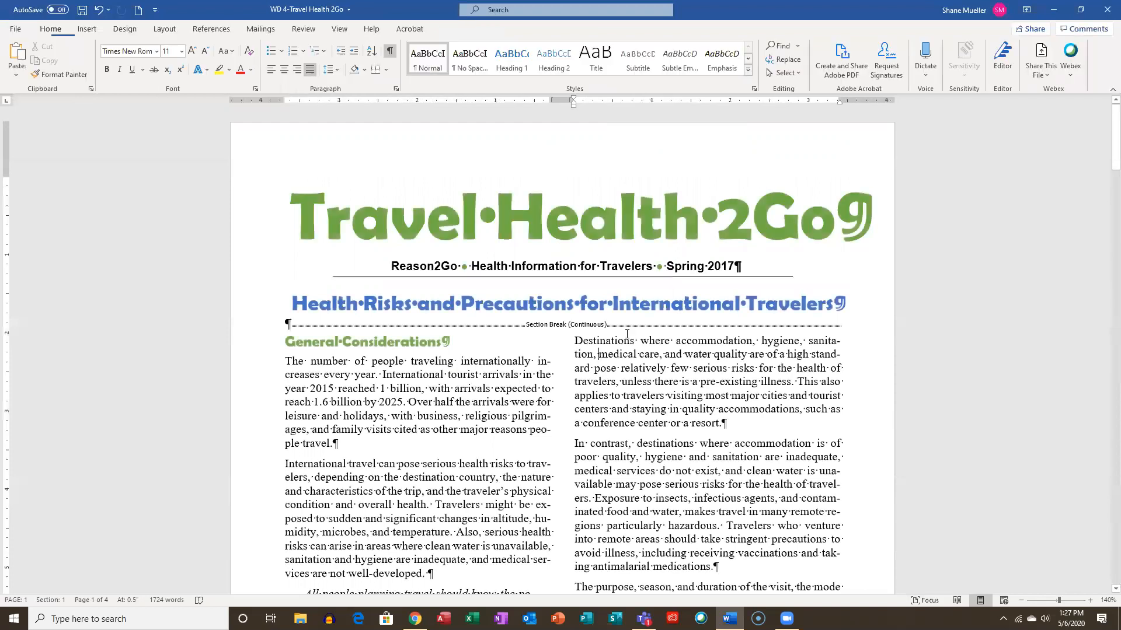
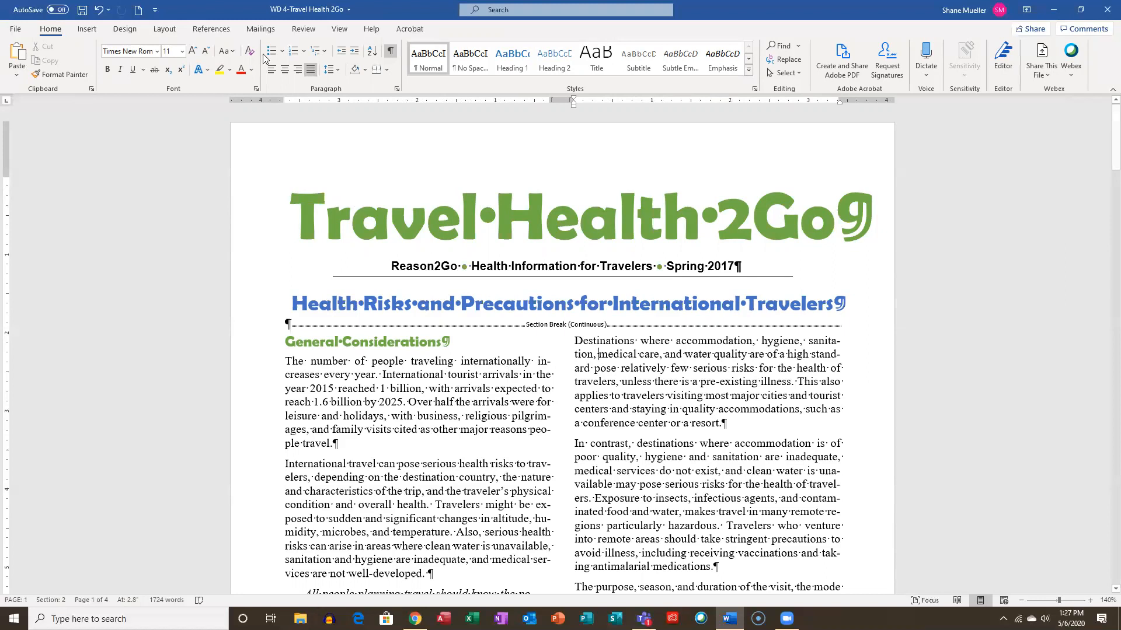
# Insert a Blank built-in header containing the text "Reason2Go Health Information for Travelers"
pyautogui.click(87, 29)
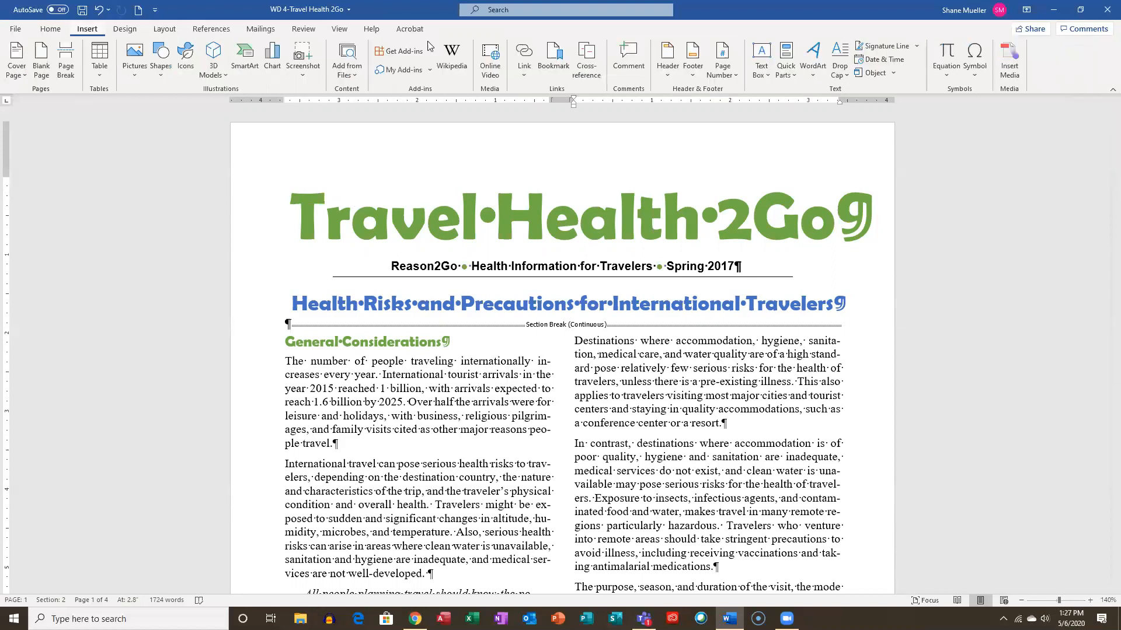
pyautogui.click(668, 60)
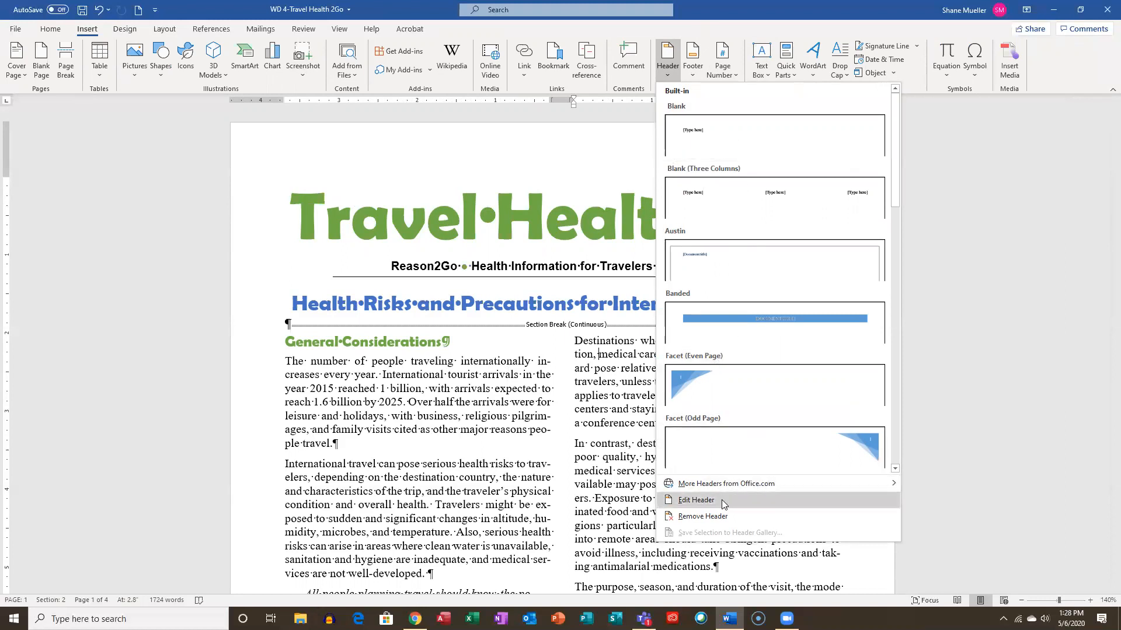
pyautogui.moveTo(771, 489)
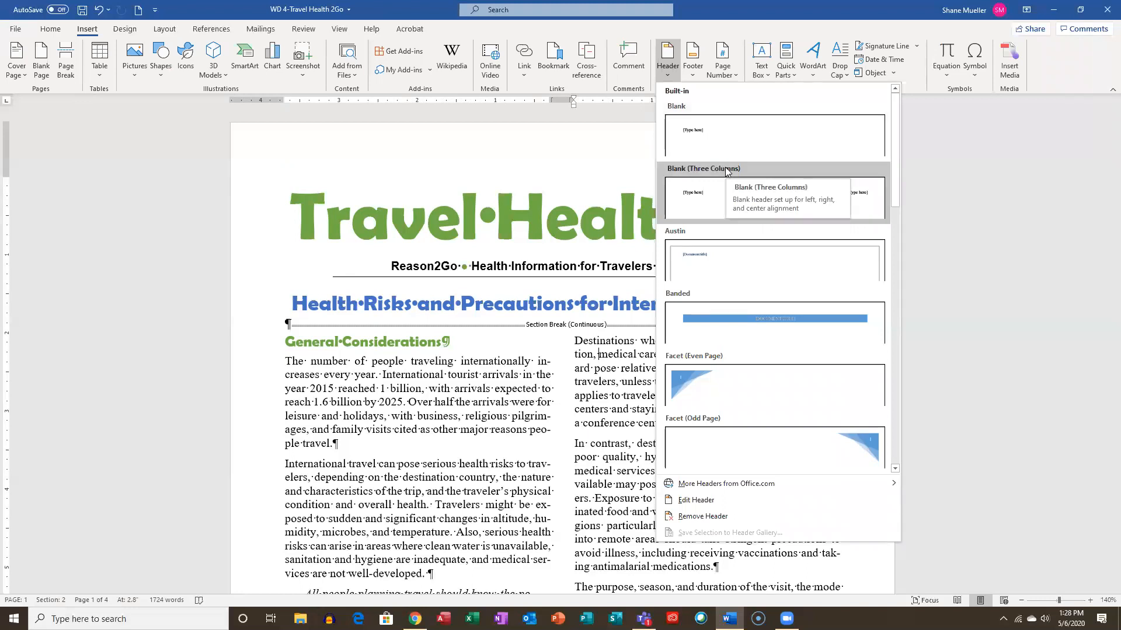
pyautogui.click(720, 128)
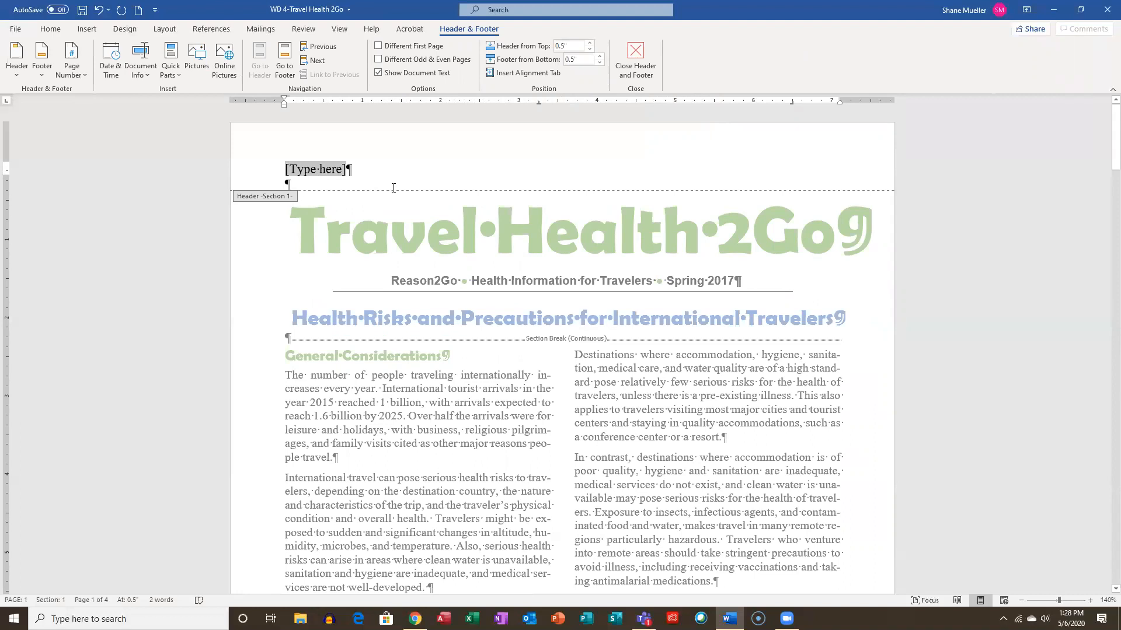
pyautogui.write('Reason2Go')
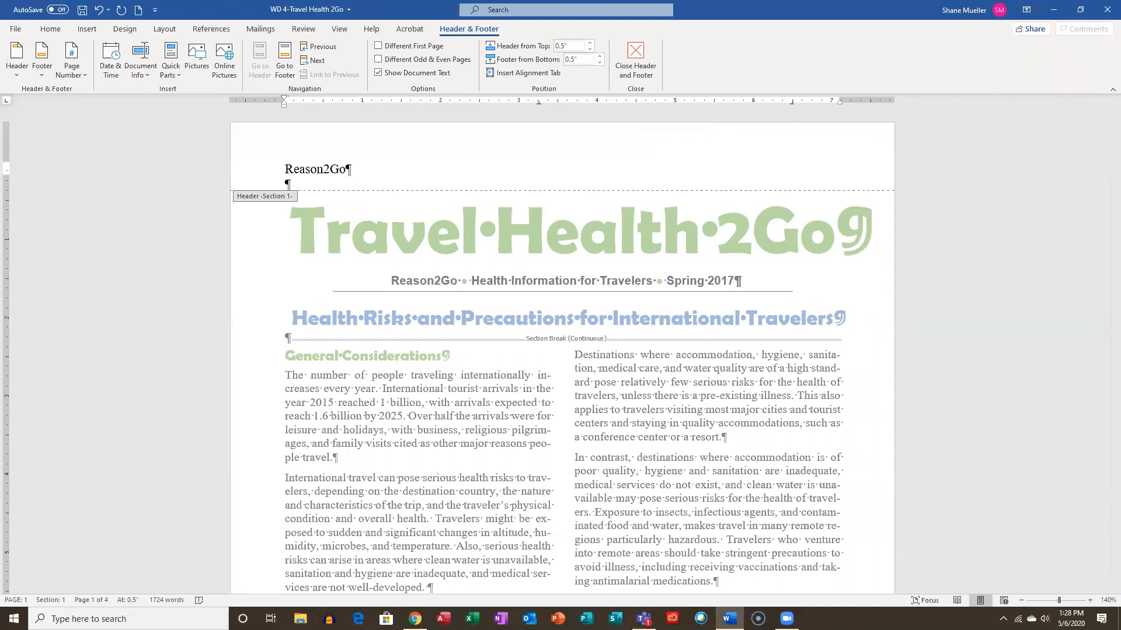
pyautogui.write(' Health Information for Traby')
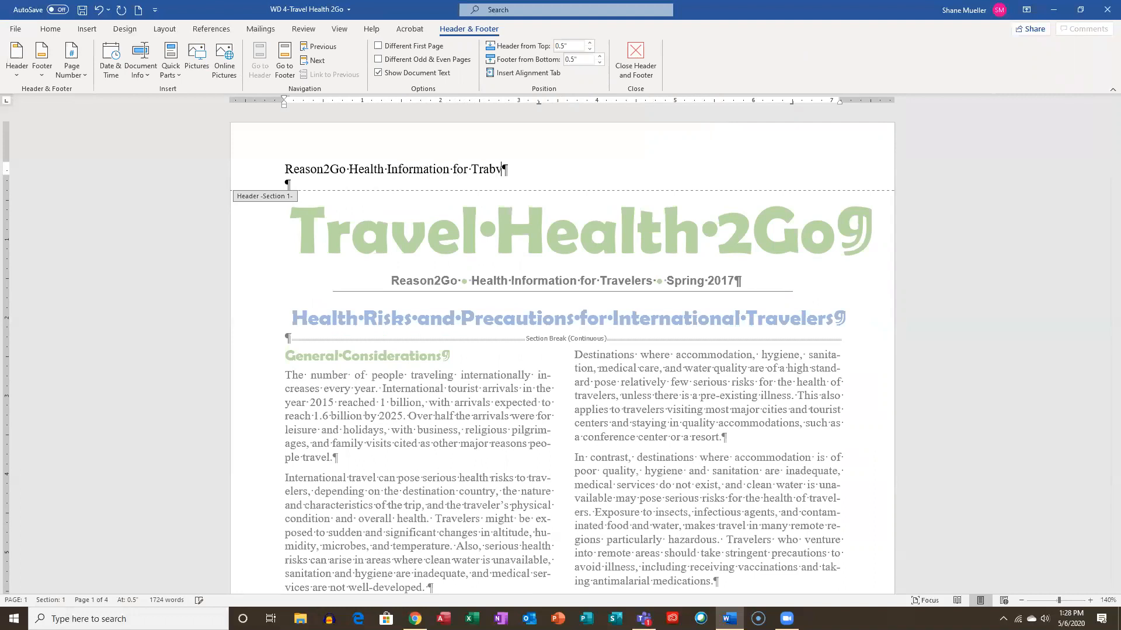
pyautogui.press('BackSpace')
pyautogui.press('BackSpace')
pyautogui.write('velers')
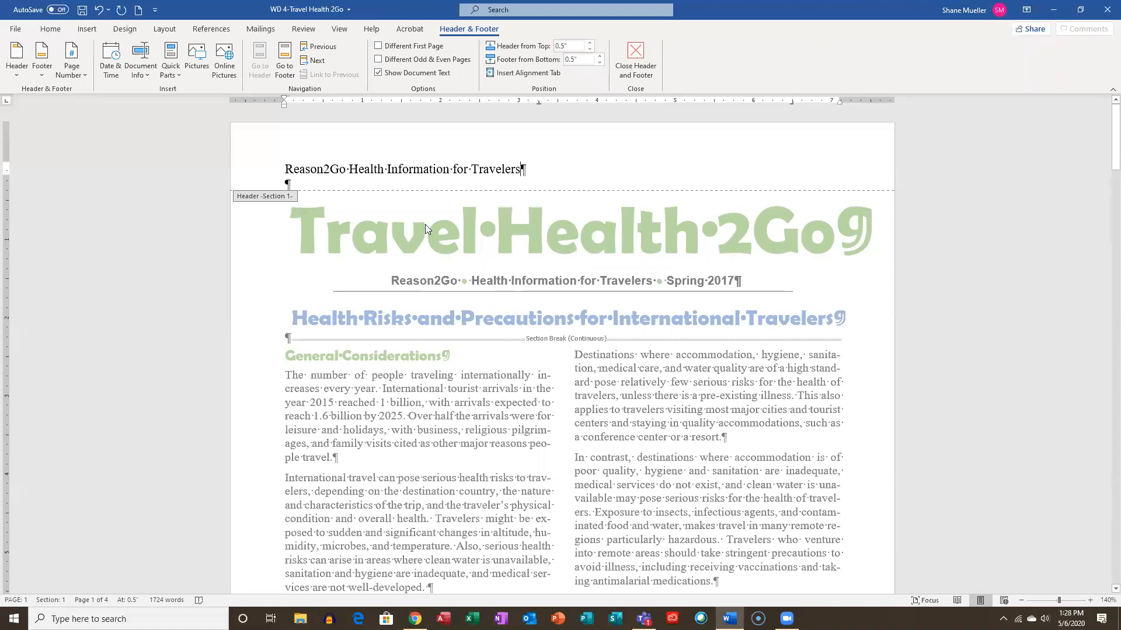
# Set the font of the header text line to Berlin Sans FB Demi
pyautogui.click(245, 172)
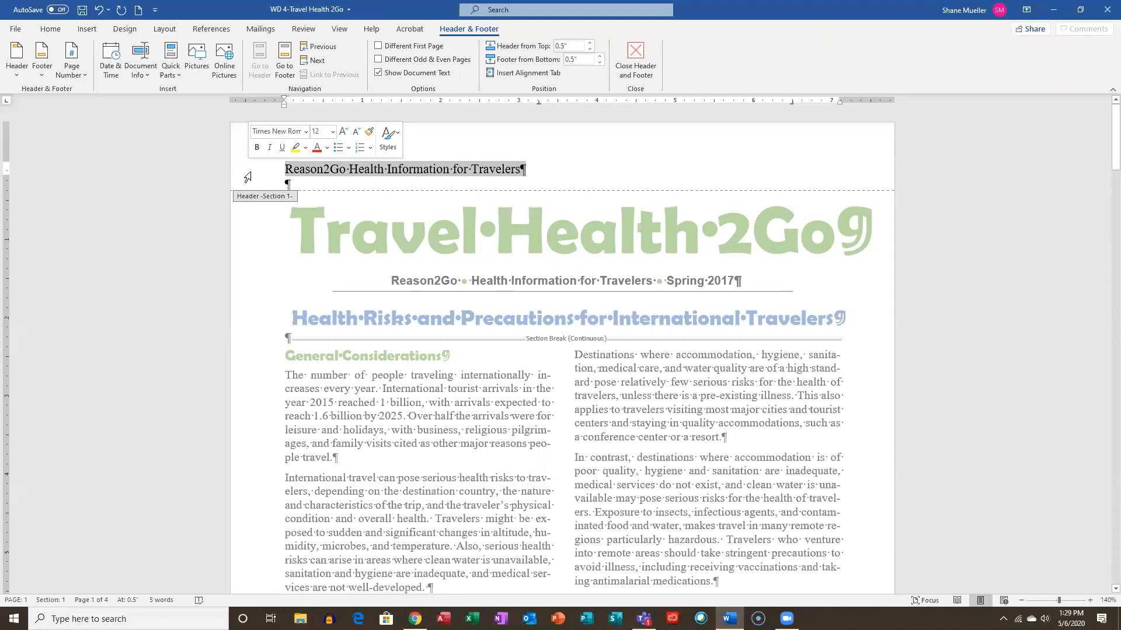
pyautogui.click(305, 135)
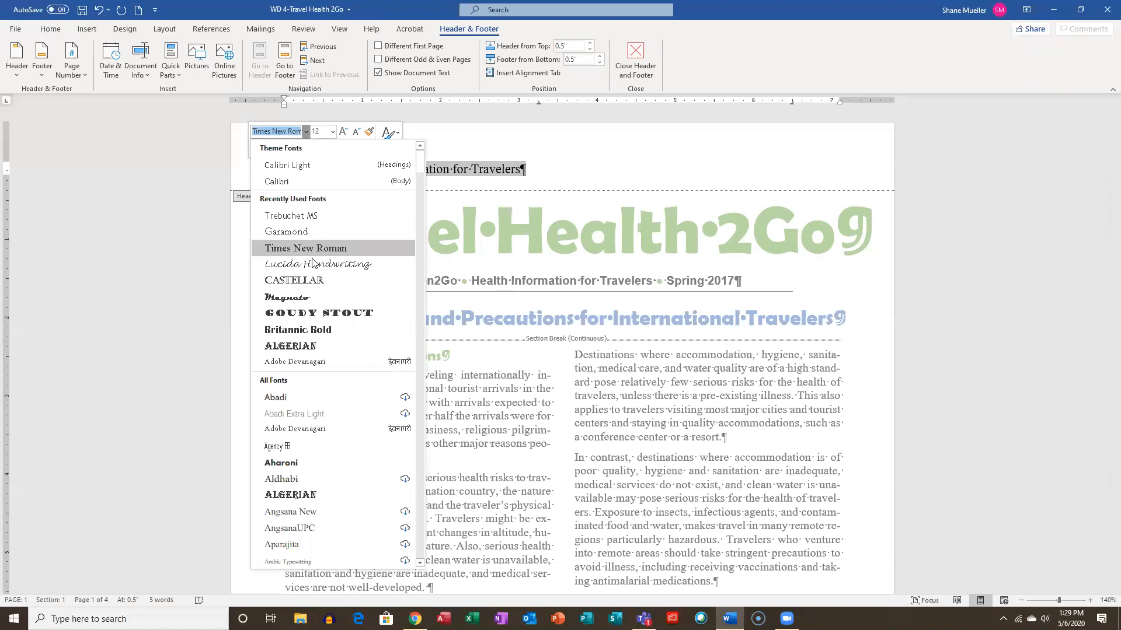
pyautogui.scroll(-6, 314, 369)
pyautogui.scroll(-7, 318, 364)
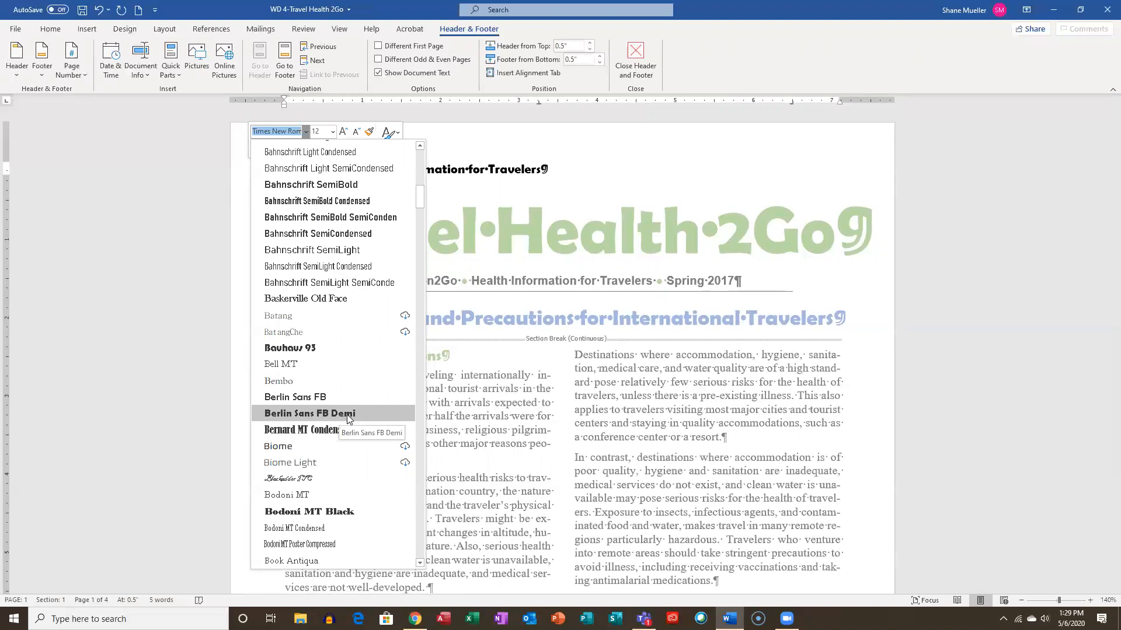
pyautogui.click(346, 415)
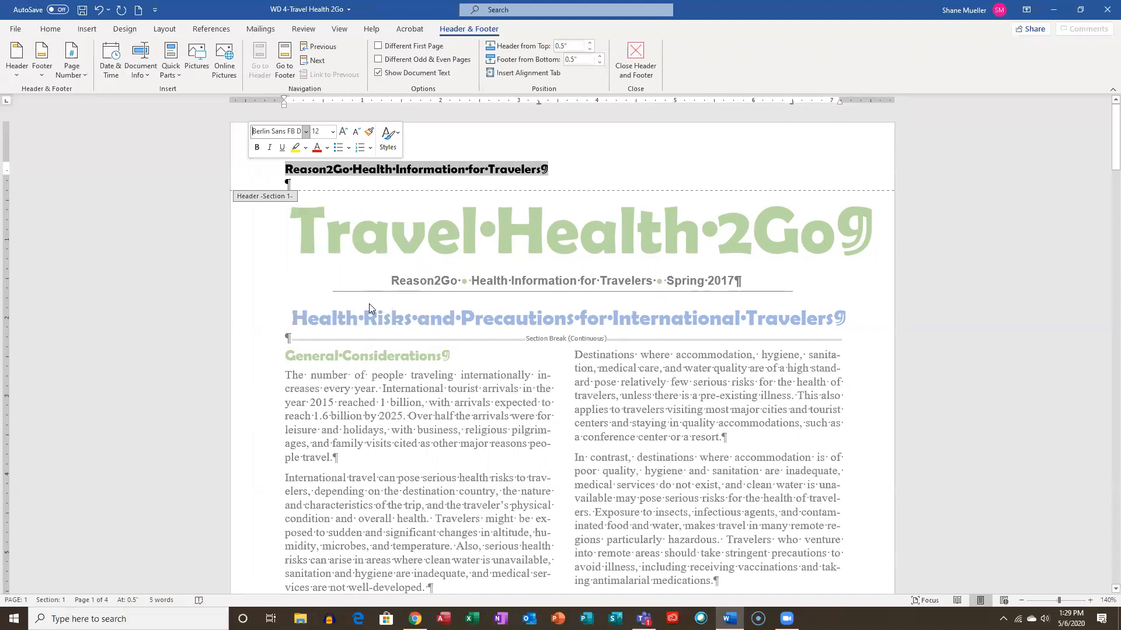
# Color the header text with the blue theme color and center it
pyautogui.click(327, 153)
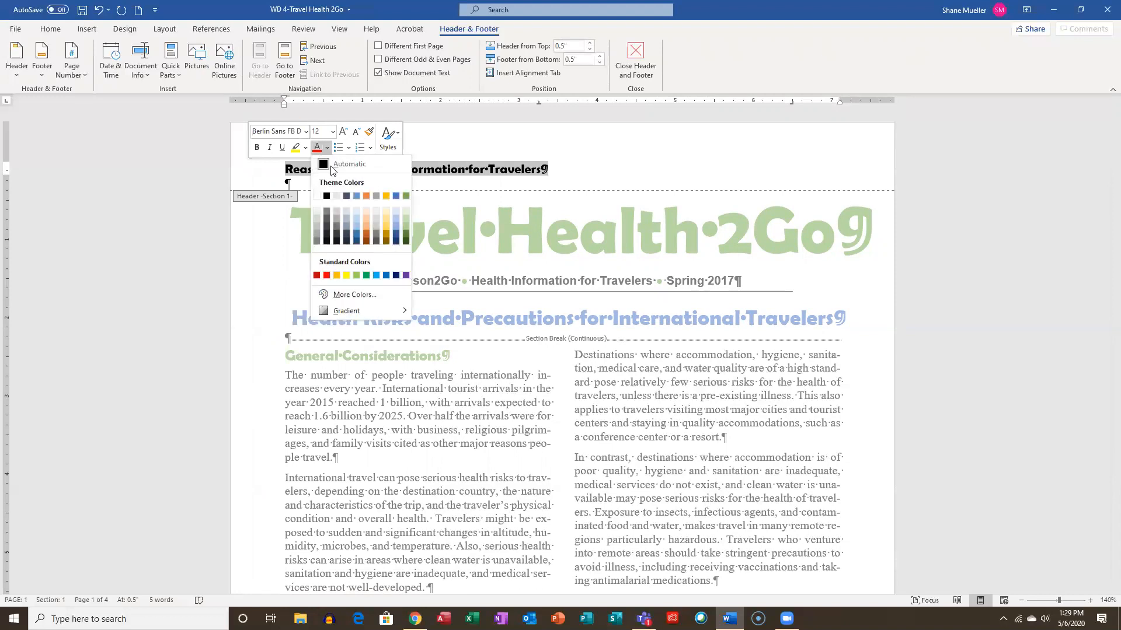
pyautogui.click(395, 196)
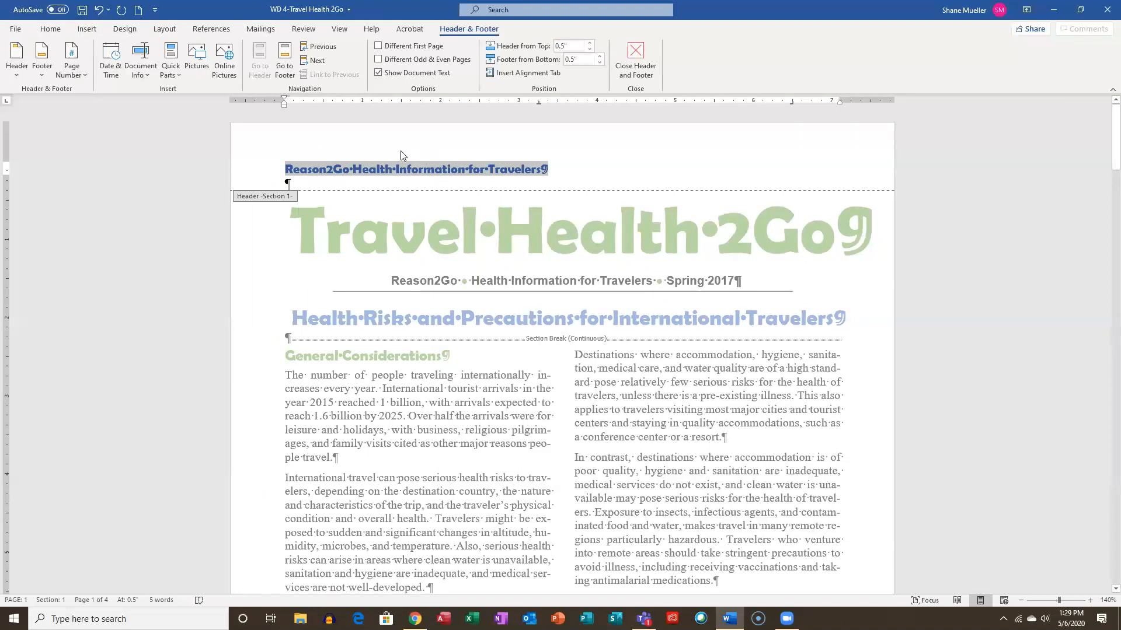
pyautogui.hotkey('ctrl', 'e')
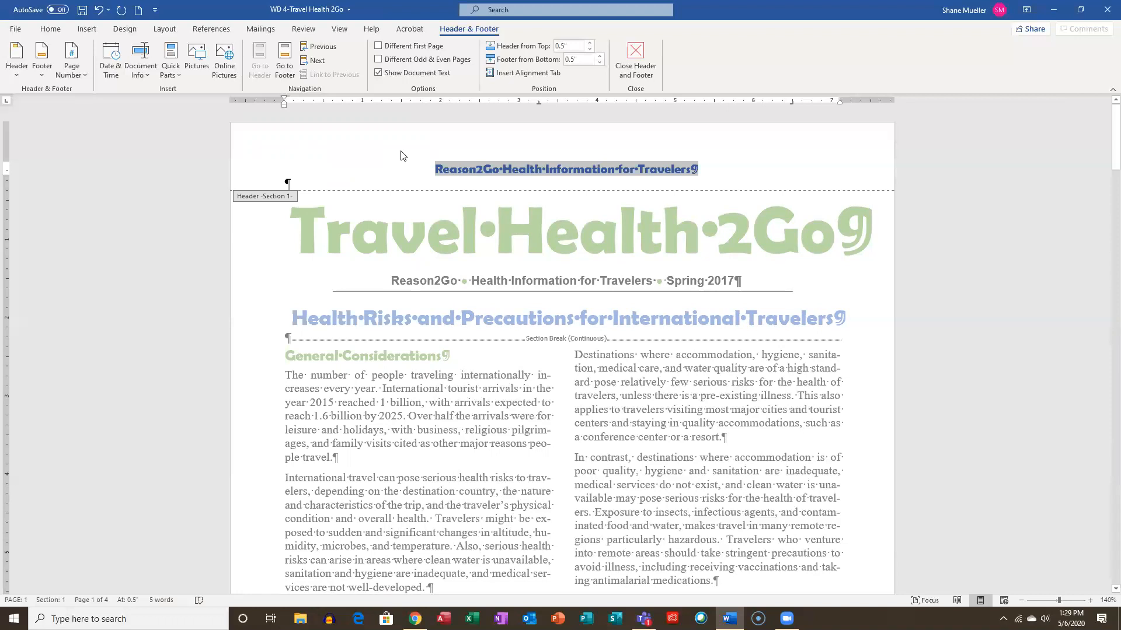
# Add a bottom border beneath the header text line
pyautogui.click(51, 30)
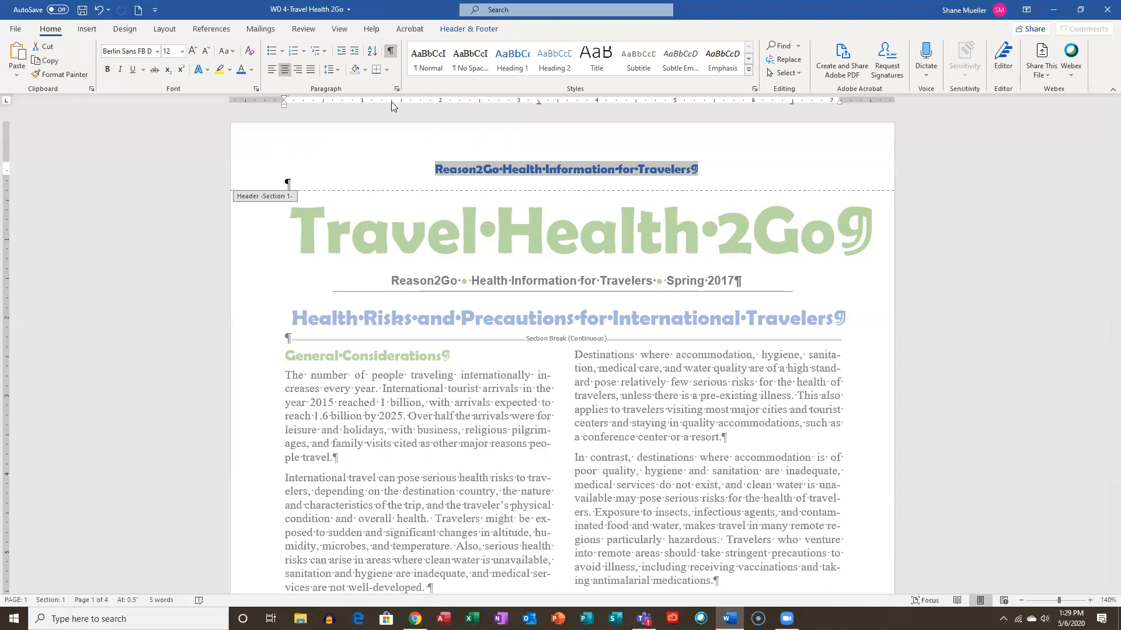
pyautogui.click(376, 69)
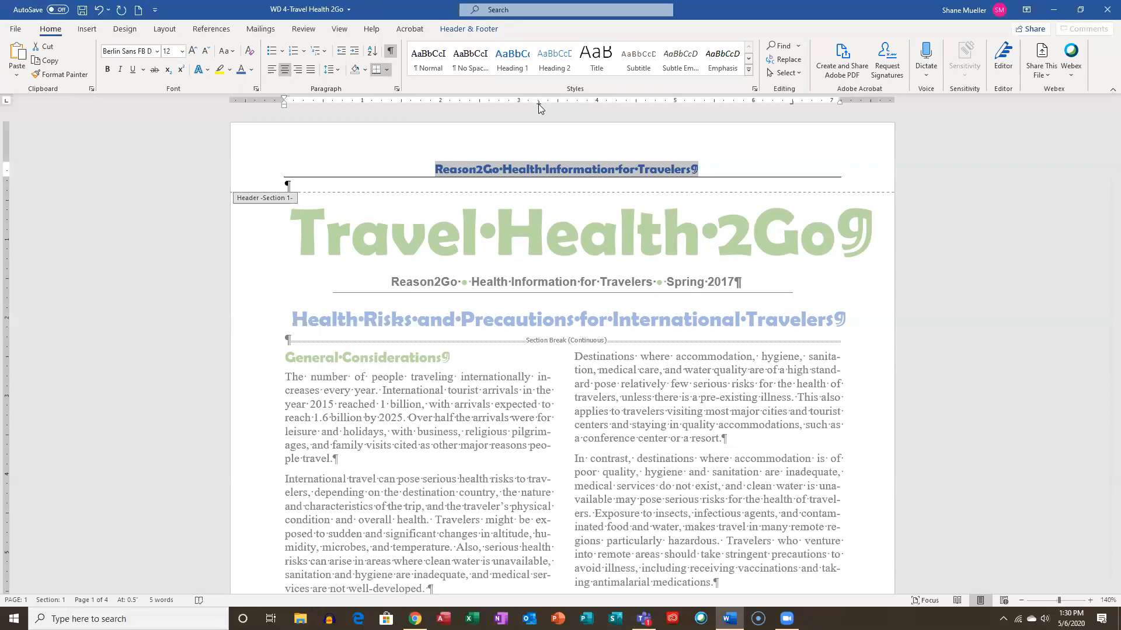
# Format the page 1 footer's page number in Berlin Sans FB Demi with the blue font color
pyautogui.click(468, 30)
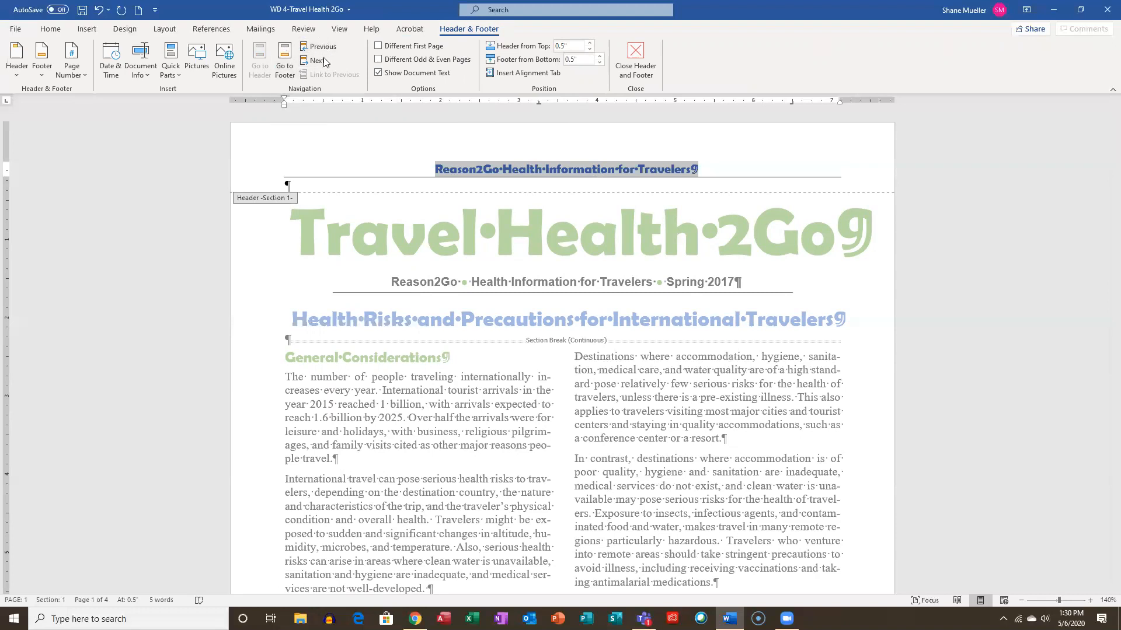
pyautogui.click(285, 56)
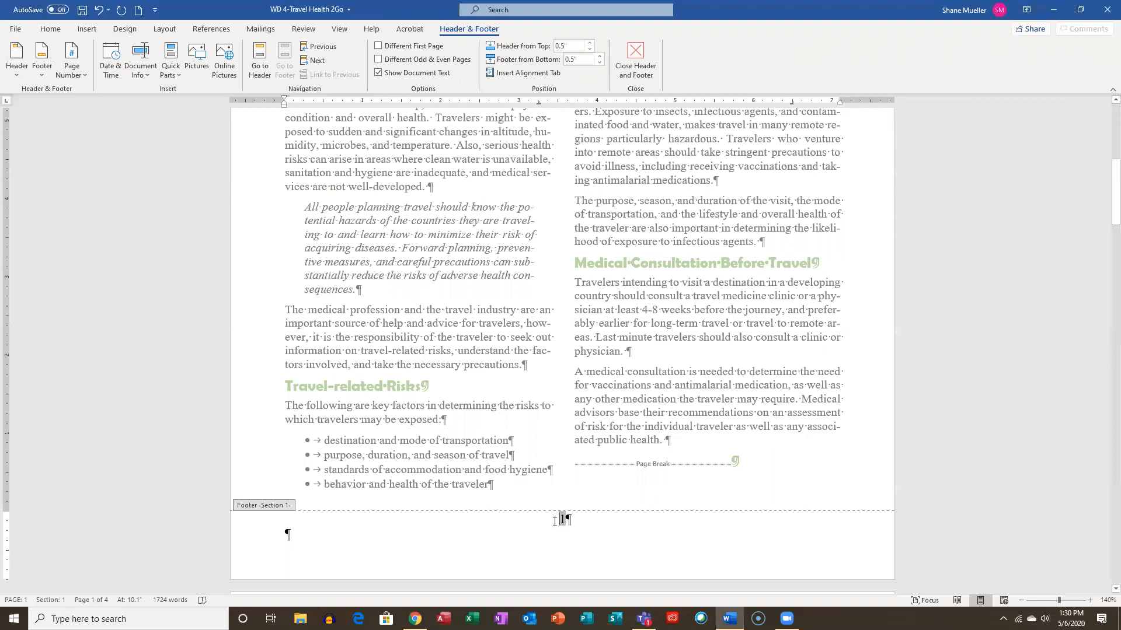
pyautogui.moveTo(554, 519); pyautogui.dragTo(611, 519)
pyautogui.click(57, 29)
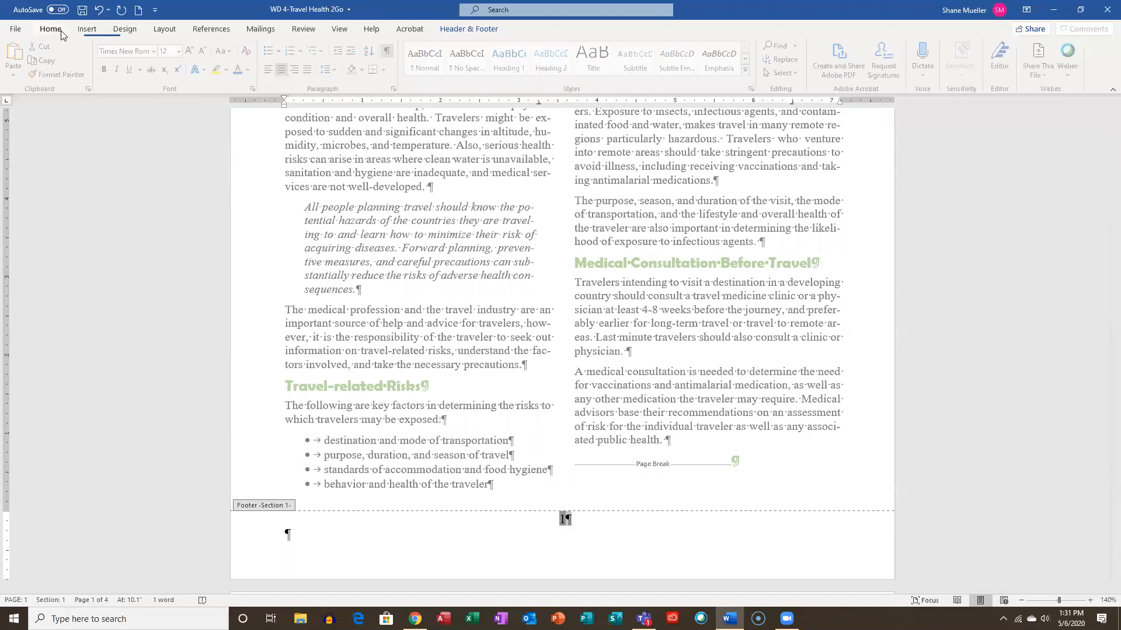
pyautogui.click(158, 51)
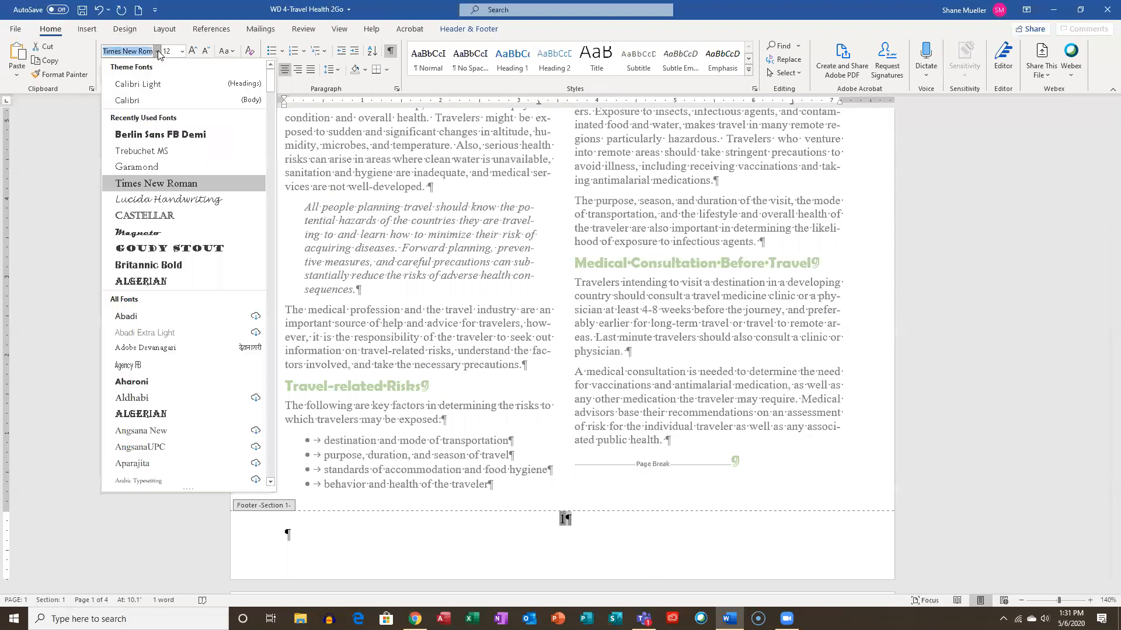
pyautogui.click(196, 138)
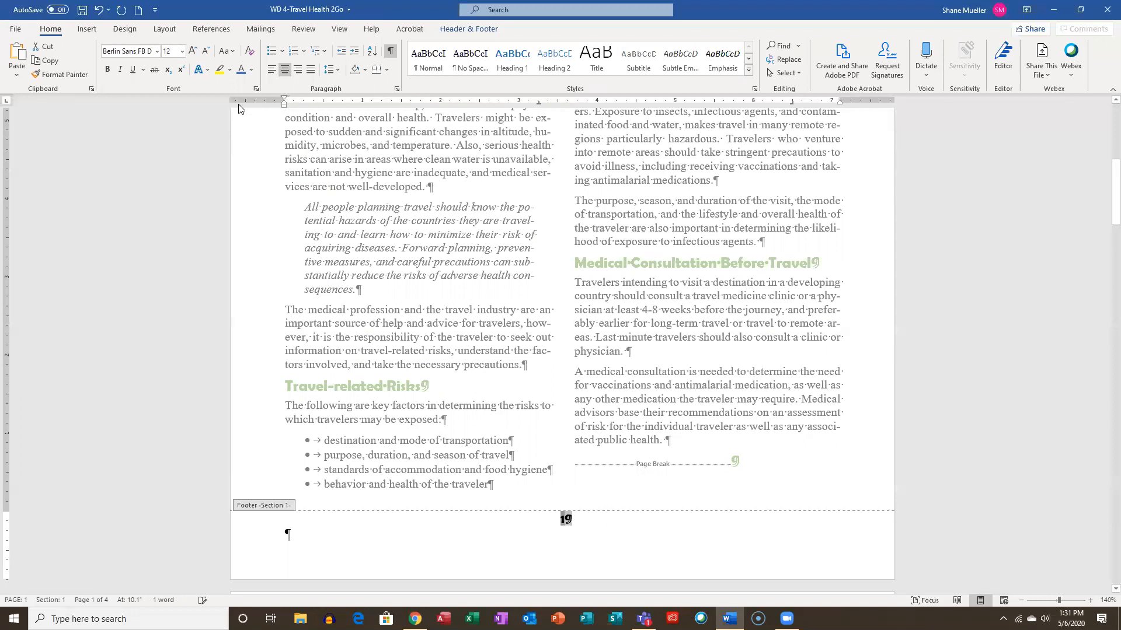
pyautogui.click(241, 70)
pyautogui.click(628, 534)
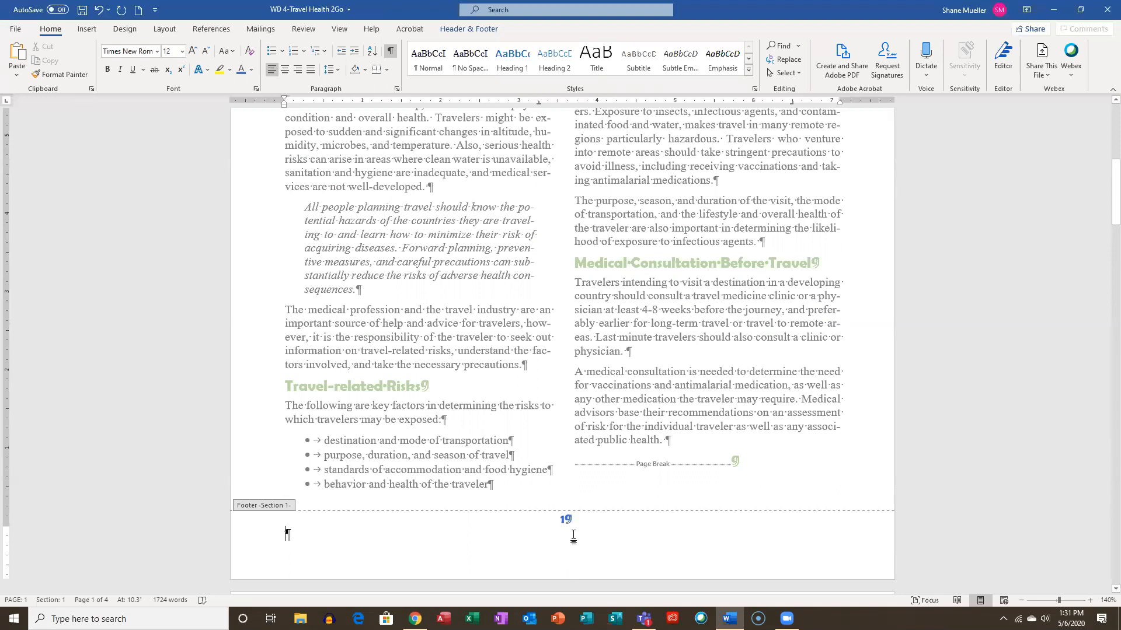
# Close the header and footer area and return to the beginning of the document body
pyautogui.scroll(7, 430, 122)
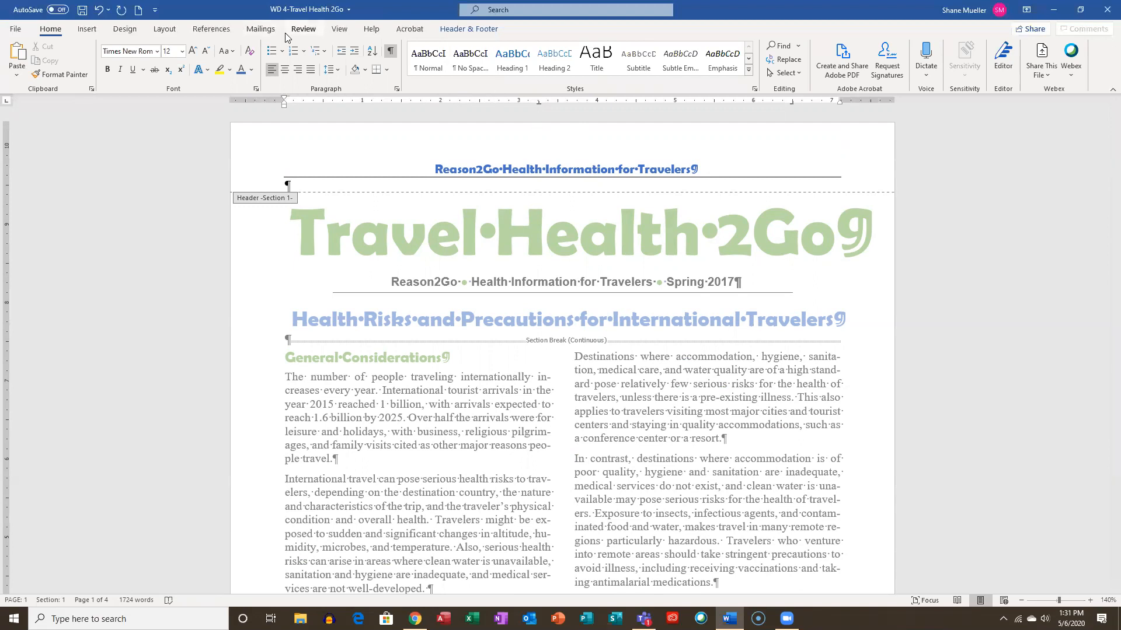
pyautogui.click(469, 28)
pyautogui.click(634, 49)
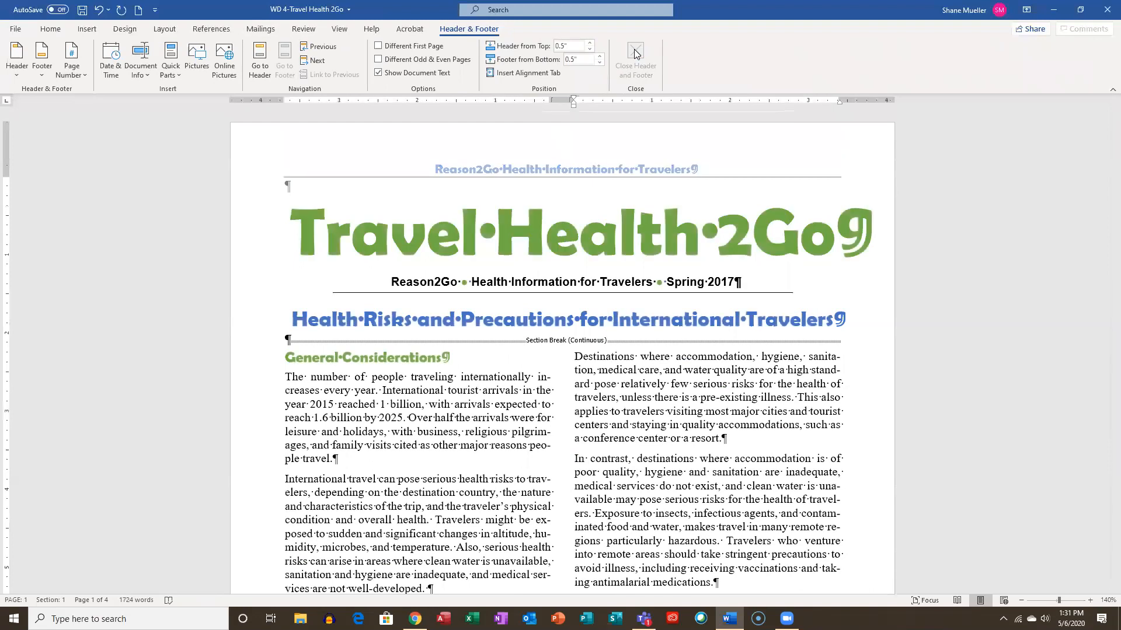
pyautogui.doubleClick(617, 370)
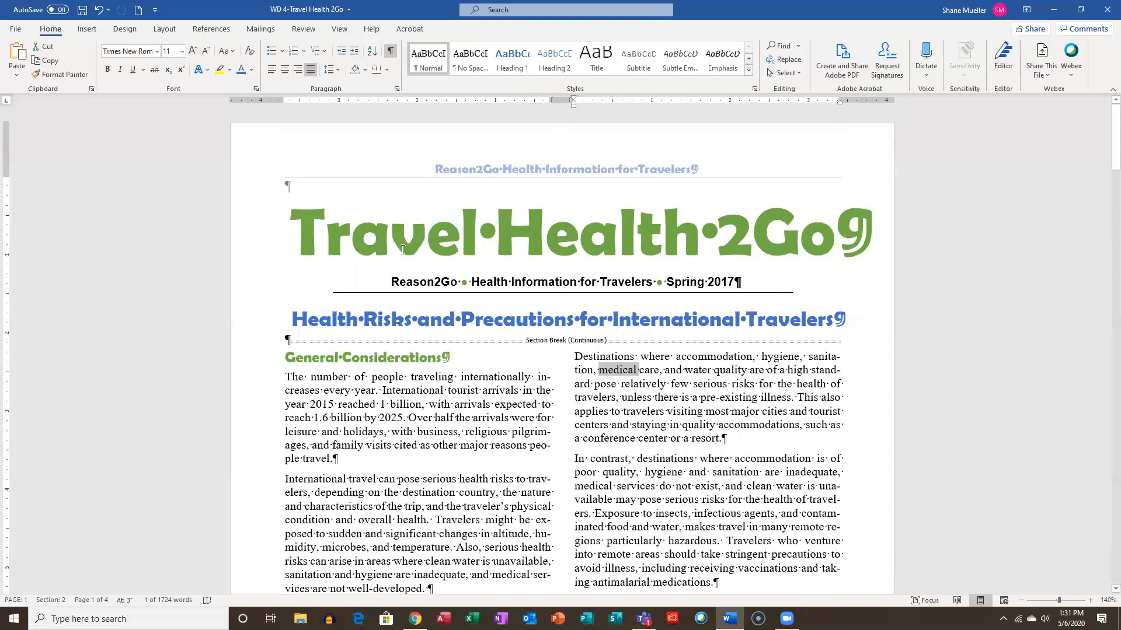
pyautogui.hotkey('ctrl', 'Home')
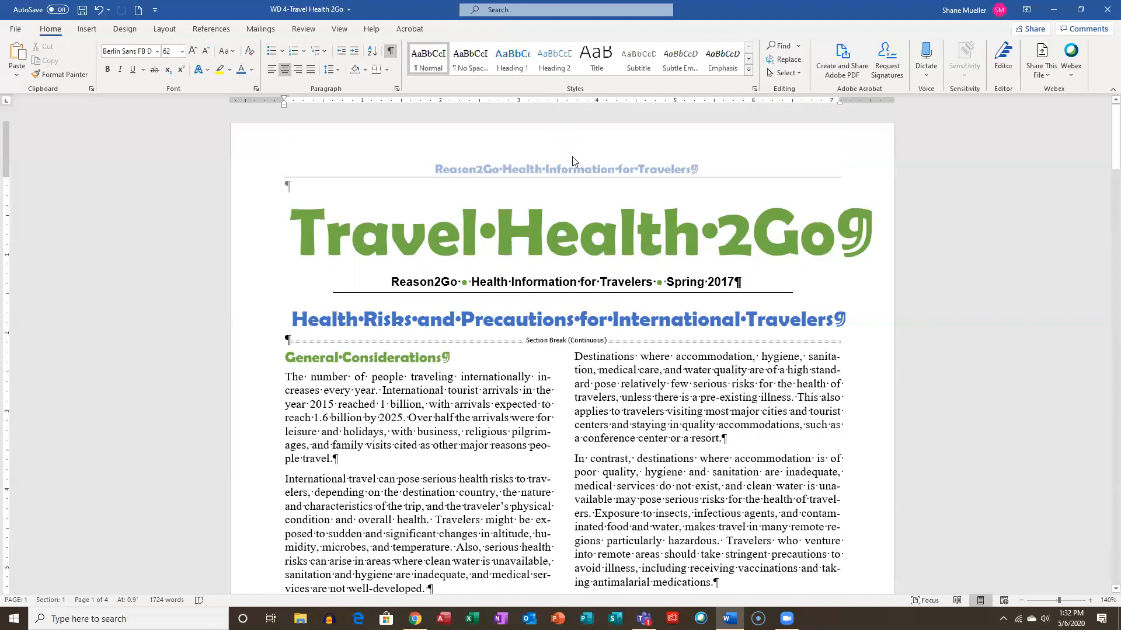
pyautogui.scroll(-10, 588, 448)
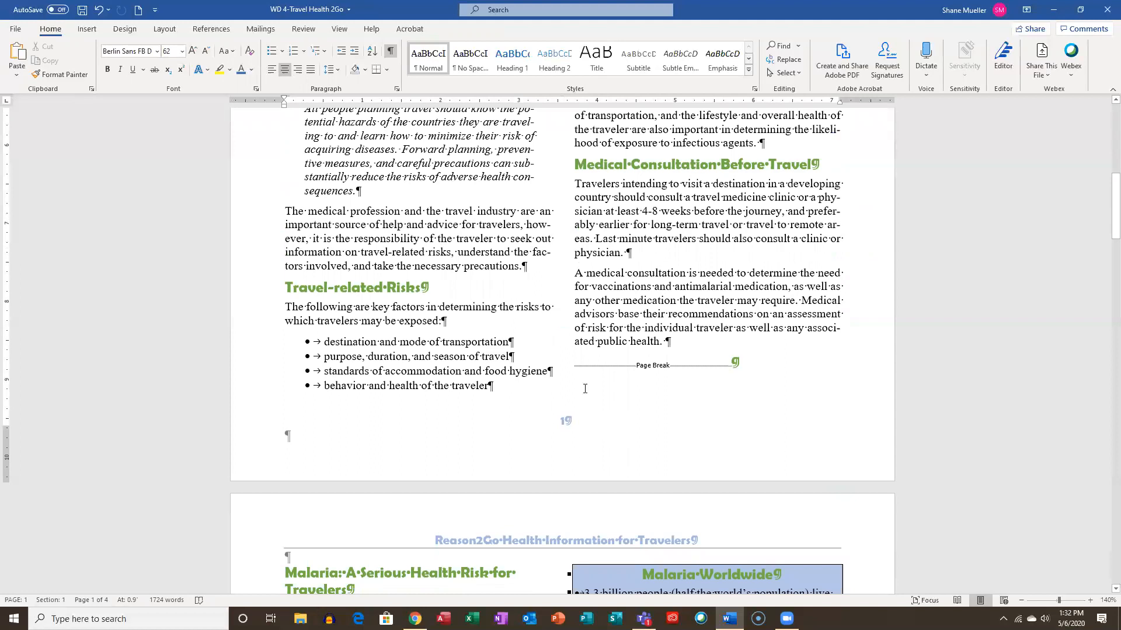
pyautogui.scroll(10, 644, 397)
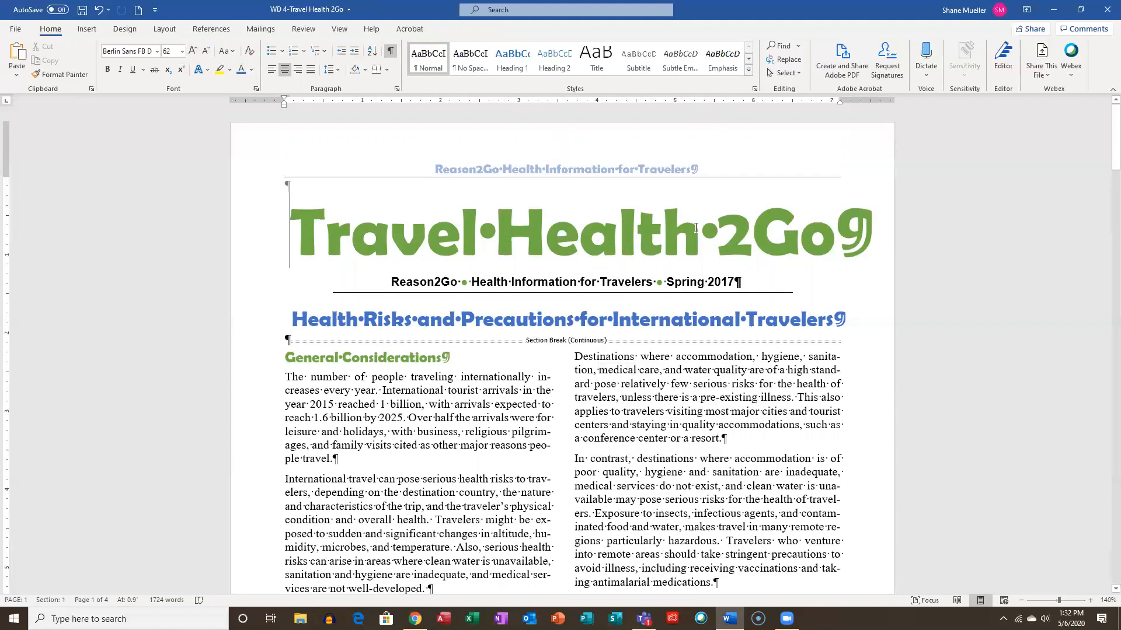
# Reopen the page 1 header for editing and turn on Different First Page for section 1
pyautogui.doubleClick(642, 142)
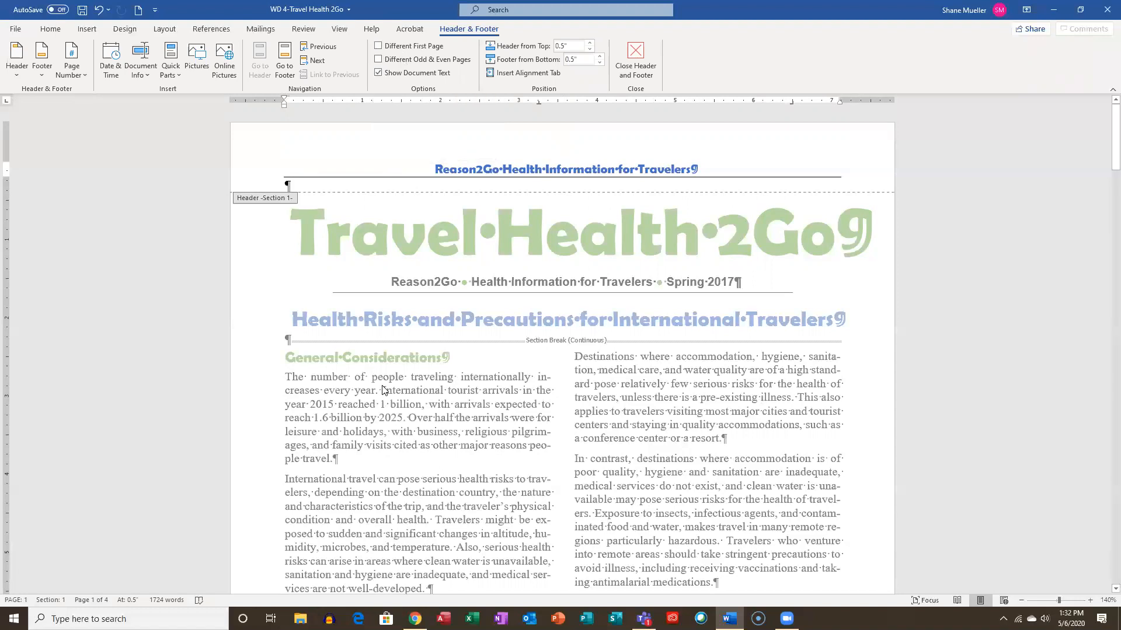
pyautogui.scroll(-10, 532, 403)
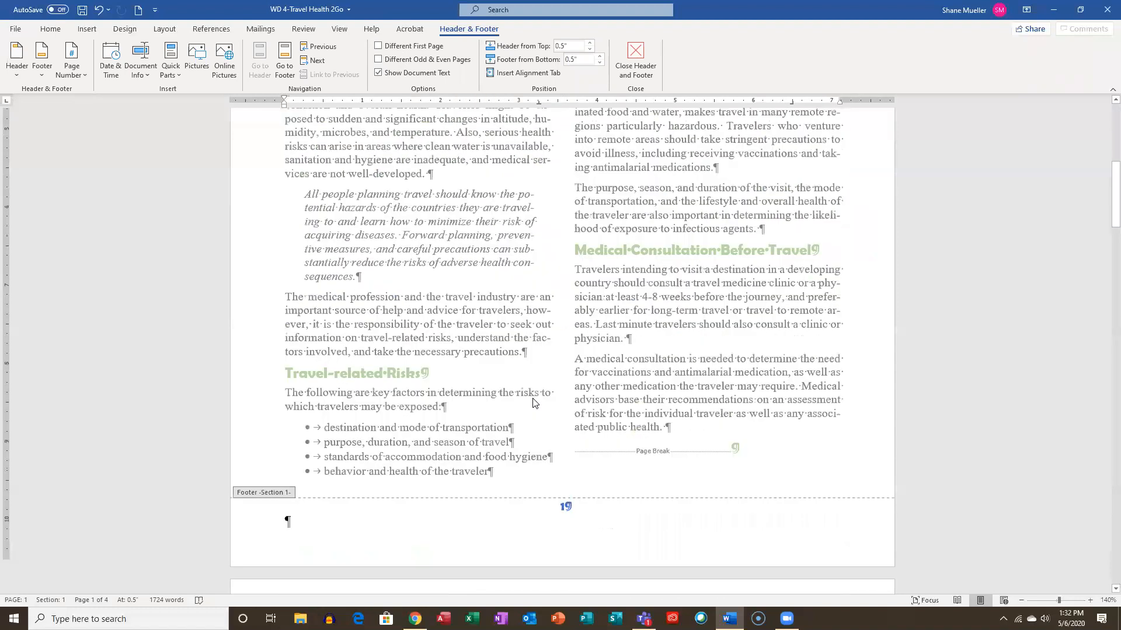
pyautogui.scroll(5, 597, 324)
pyautogui.scroll(4, 596, 325)
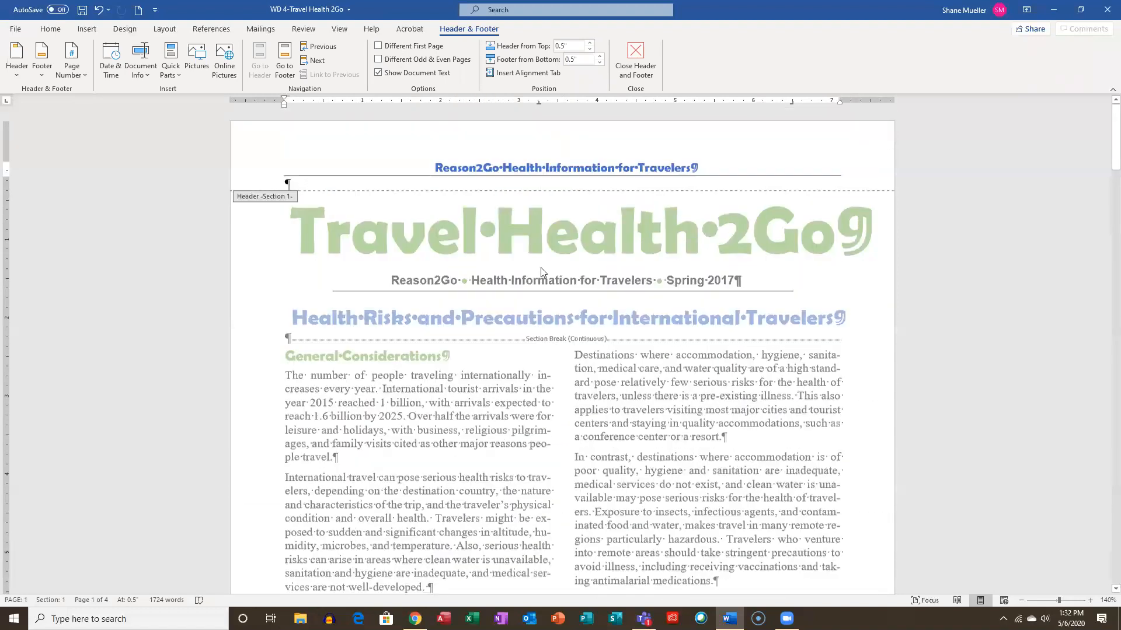
pyautogui.click(378, 46)
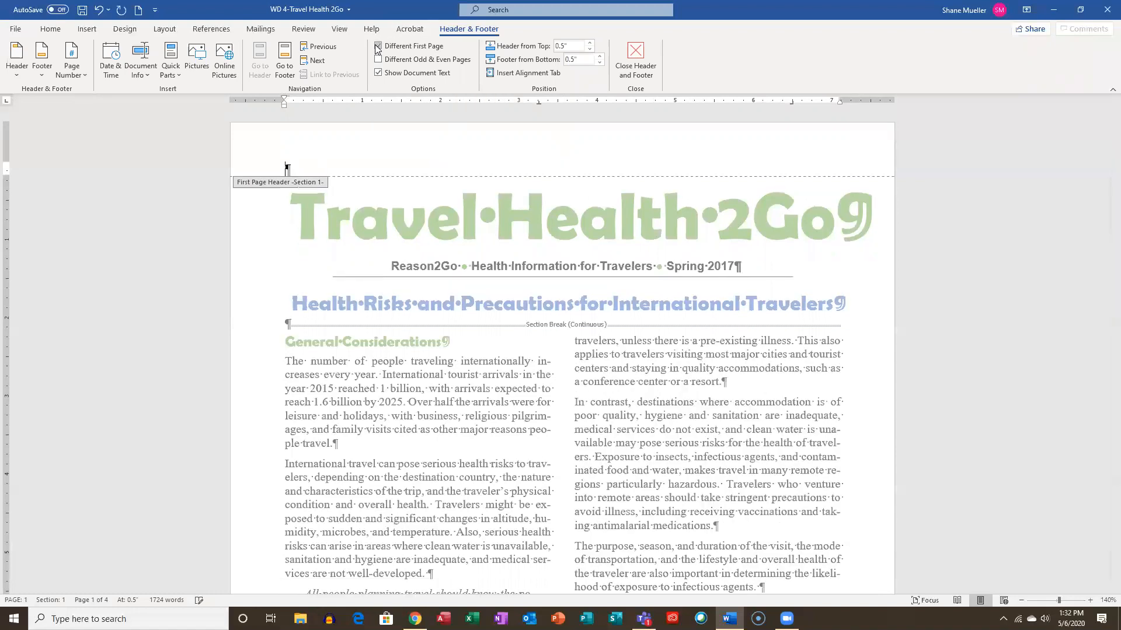
# Examine the headers and footers throughout the document's pages and close the header and footer area
pyautogui.scroll(-8, 584, 168)
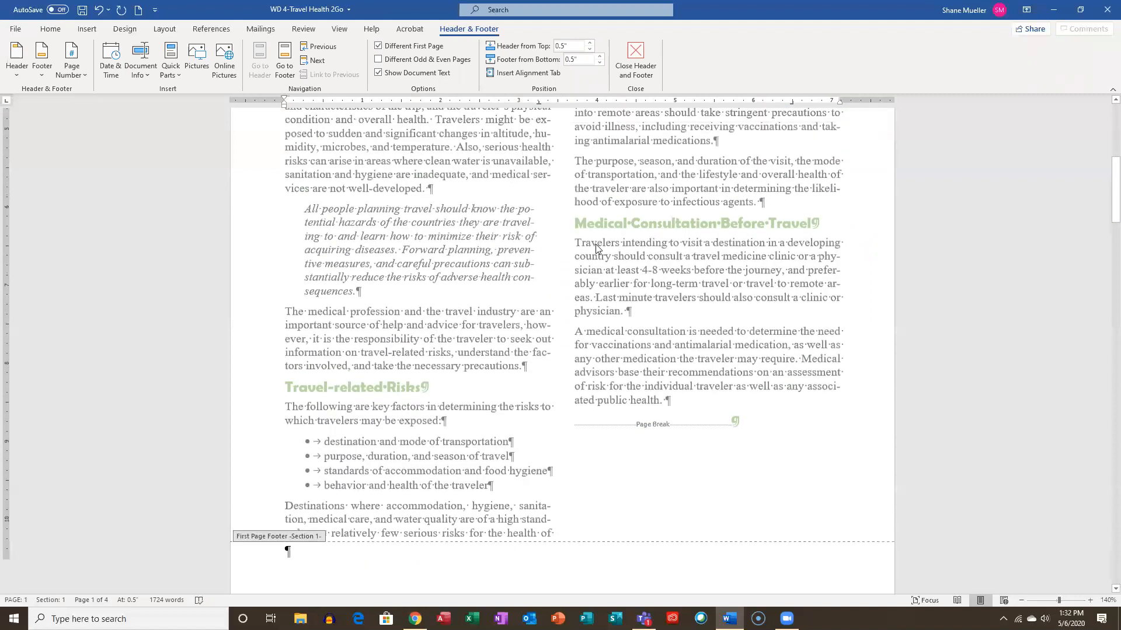
pyautogui.scroll(-8, 599, 242)
pyautogui.scroll(-12, 599, 241)
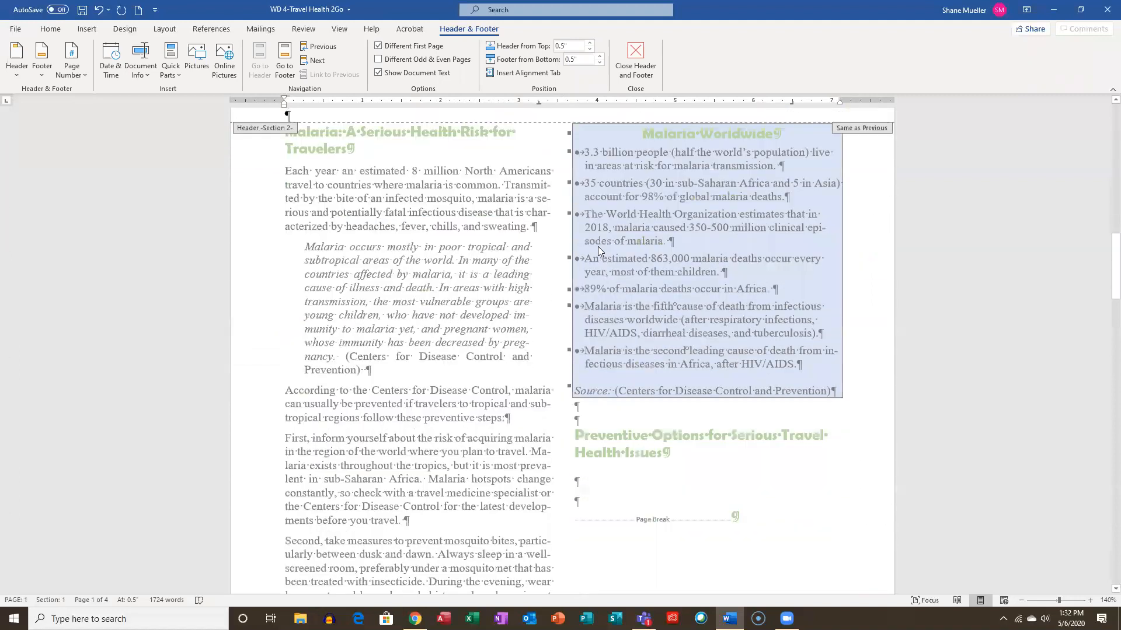
pyautogui.scroll(-15, 611, 254)
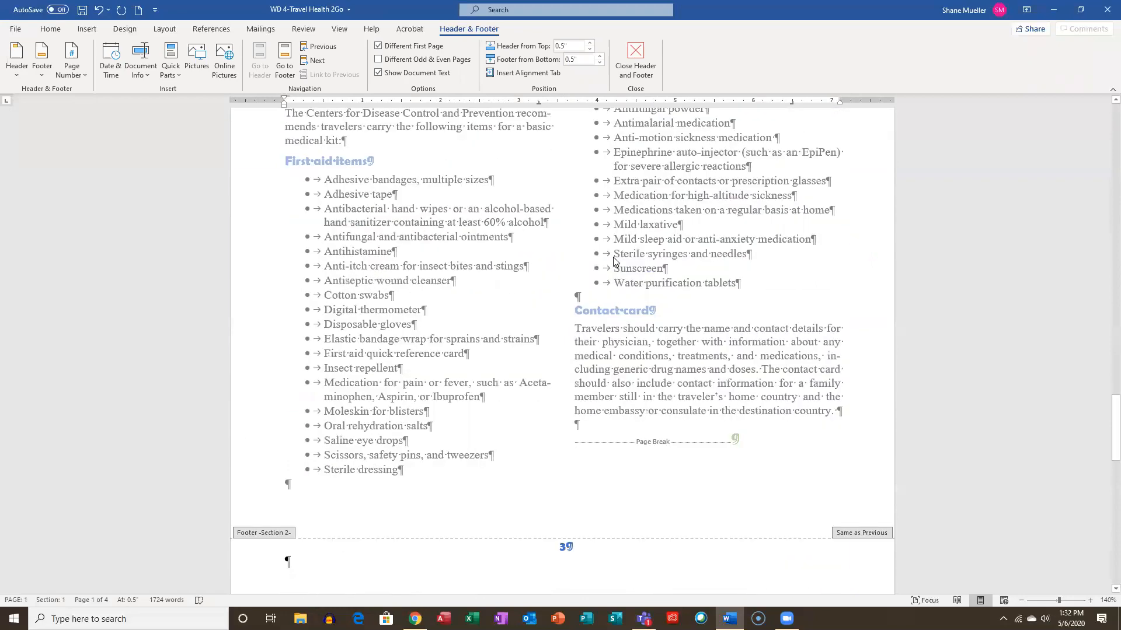
pyautogui.scroll(-3, 614, 261)
pyautogui.scroll(12, 619, 255)
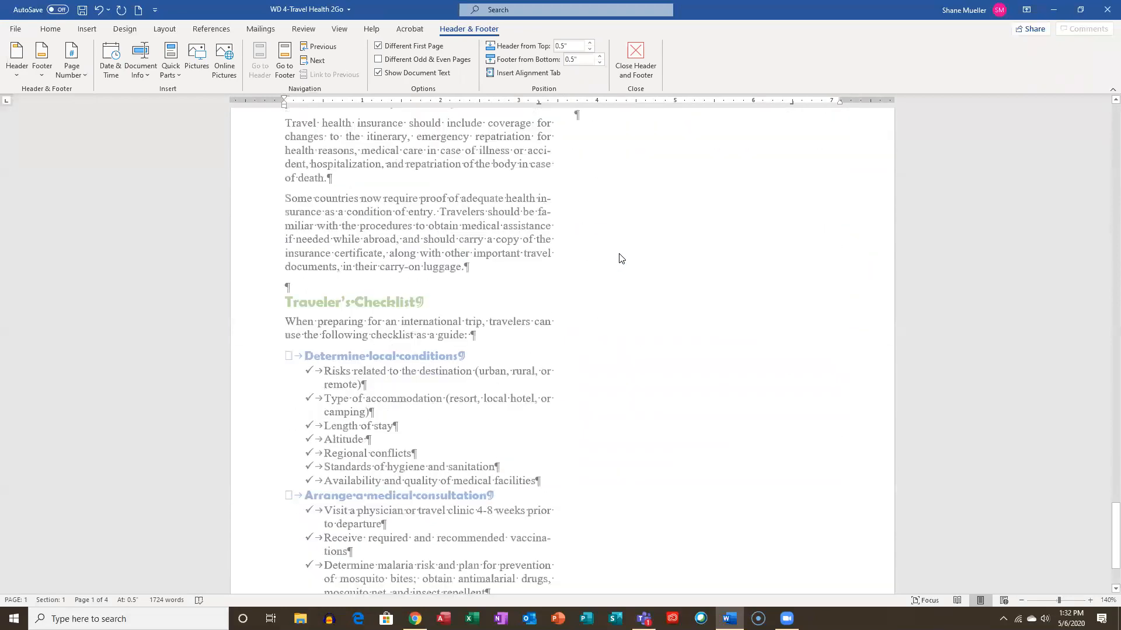
pyautogui.scroll(15, 619, 253)
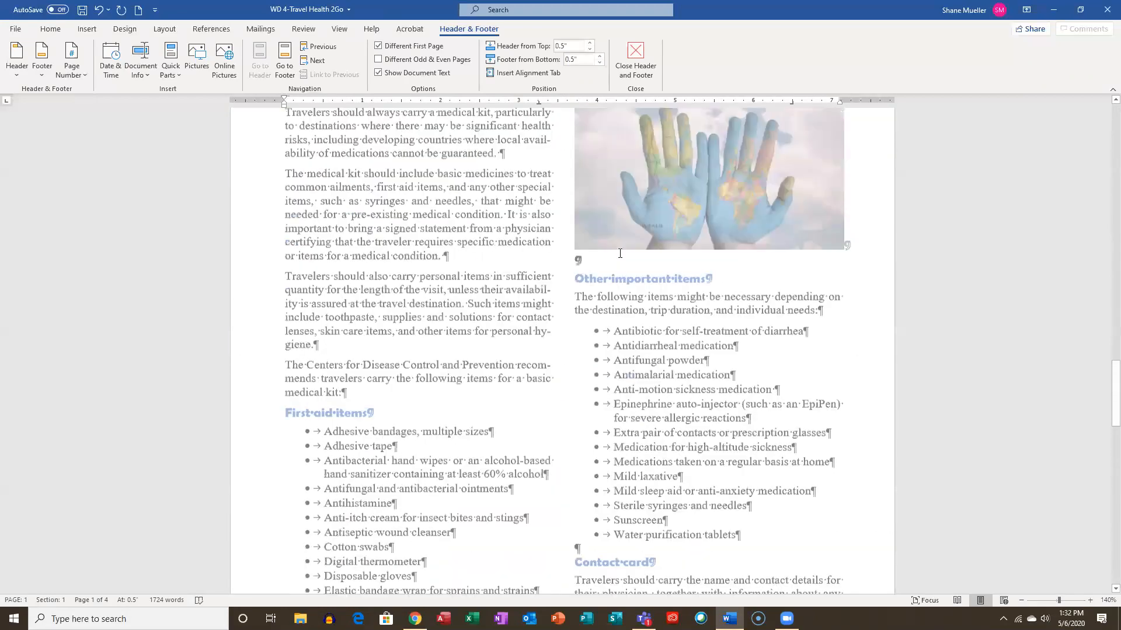
pyautogui.scroll(15, 620, 257)
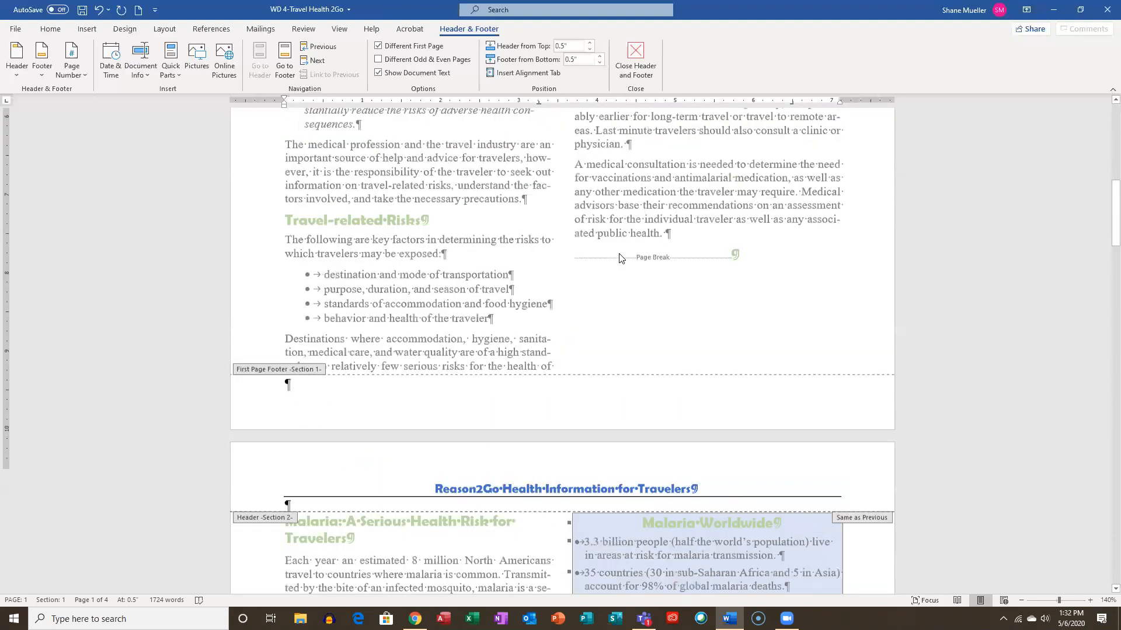
pyautogui.scroll(-10, 619, 256)
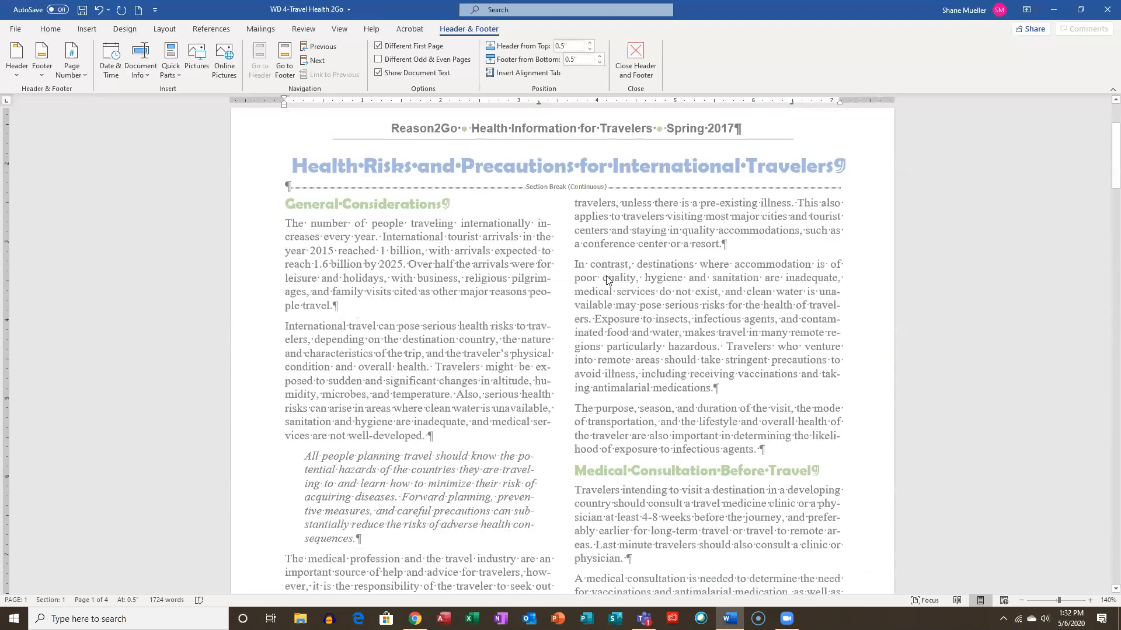
pyautogui.scroll(10, 603, 252)
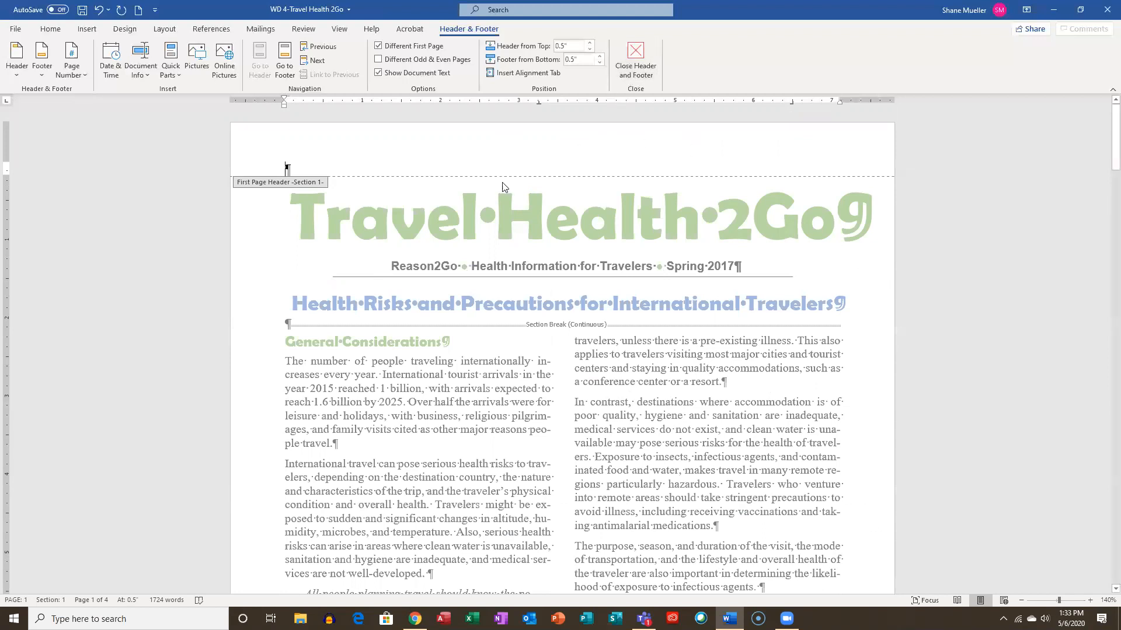
pyautogui.click(636, 54)
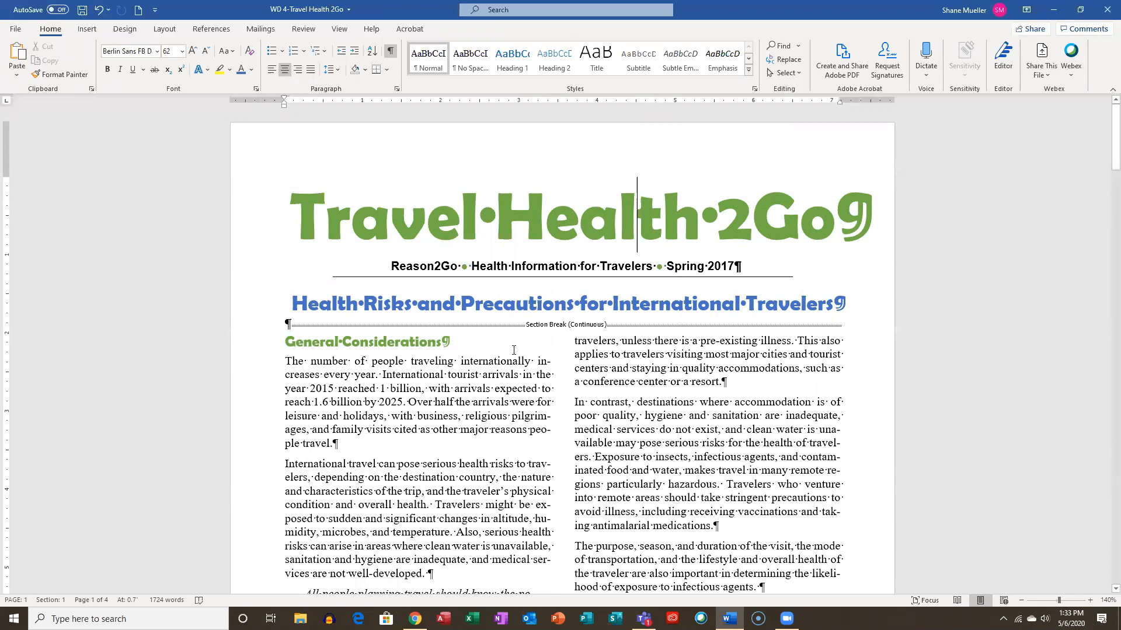
# Put the "Preventive Options for Serious Travel Health Issues" heading and the two blank paragraphs below it on page 2 into one column
pyautogui.scroll(-6, 629, 345)
pyautogui.scroll(-13, 629, 345)
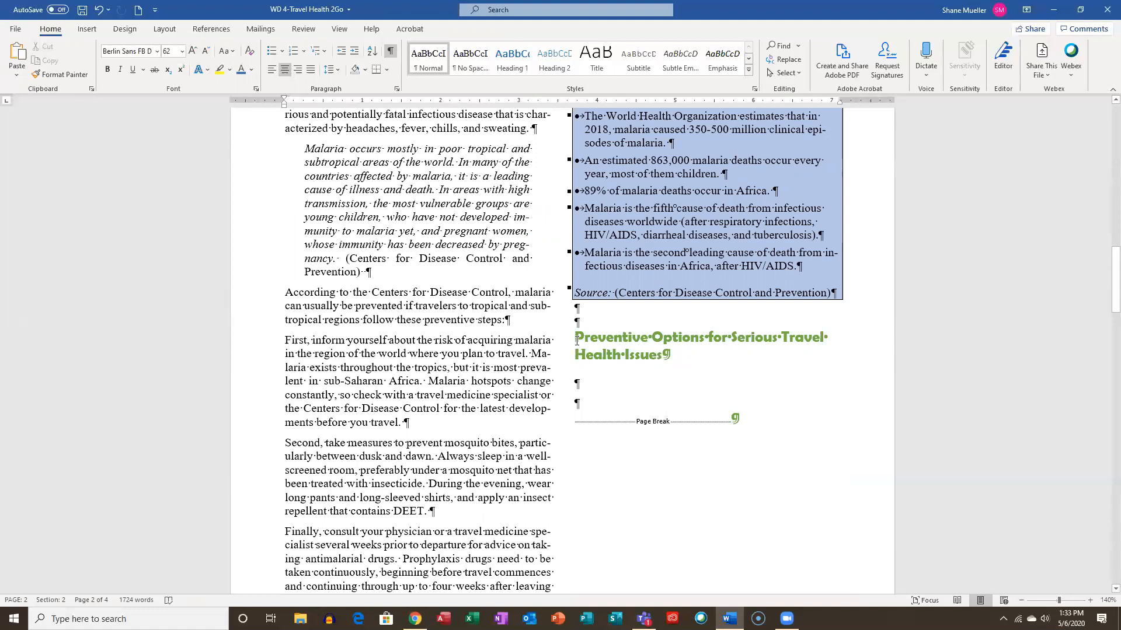
pyautogui.moveTo(576, 338); pyautogui.dragTo(706, 359)
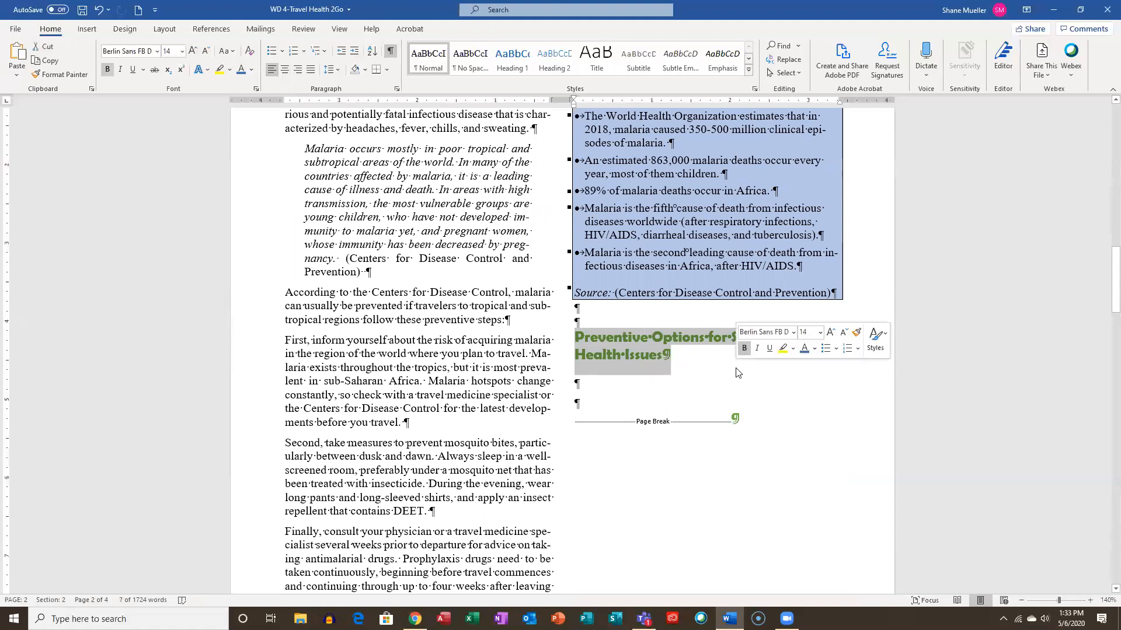
pyautogui.click(591, 338)
pyautogui.moveTo(591, 338); pyautogui.dragTo(653, 404)
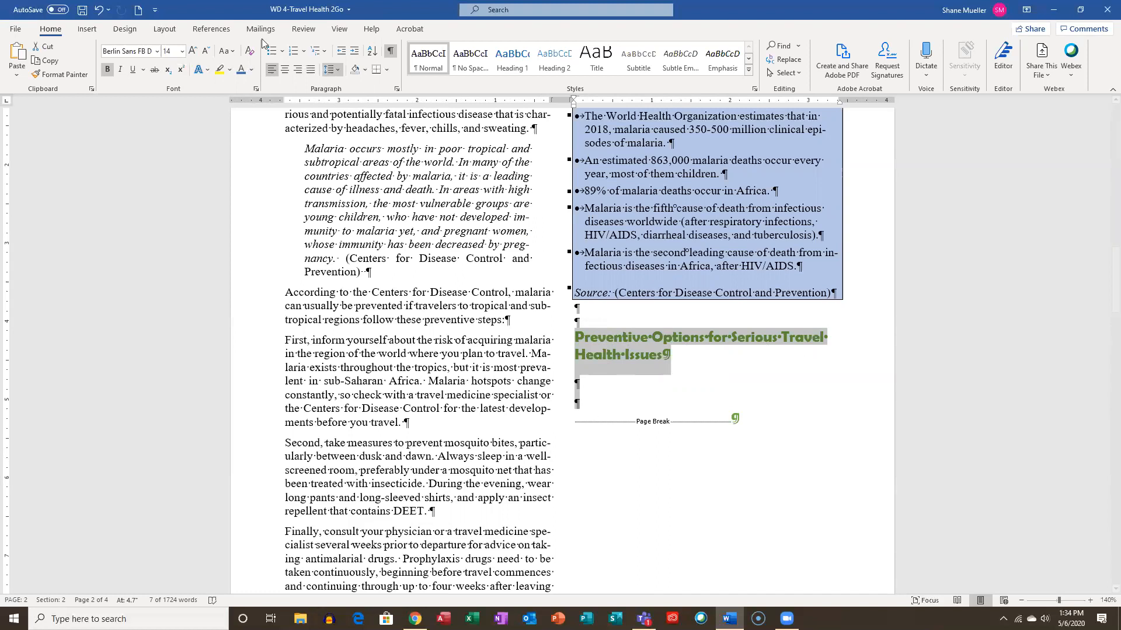
pyautogui.click(157, 32)
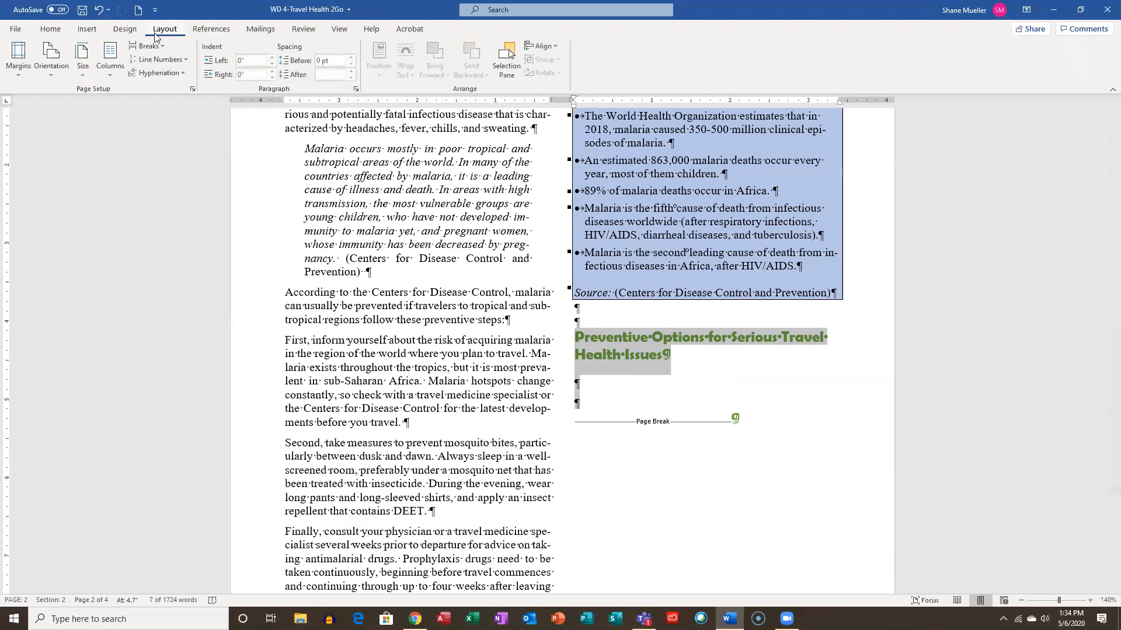
pyautogui.click(114, 76)
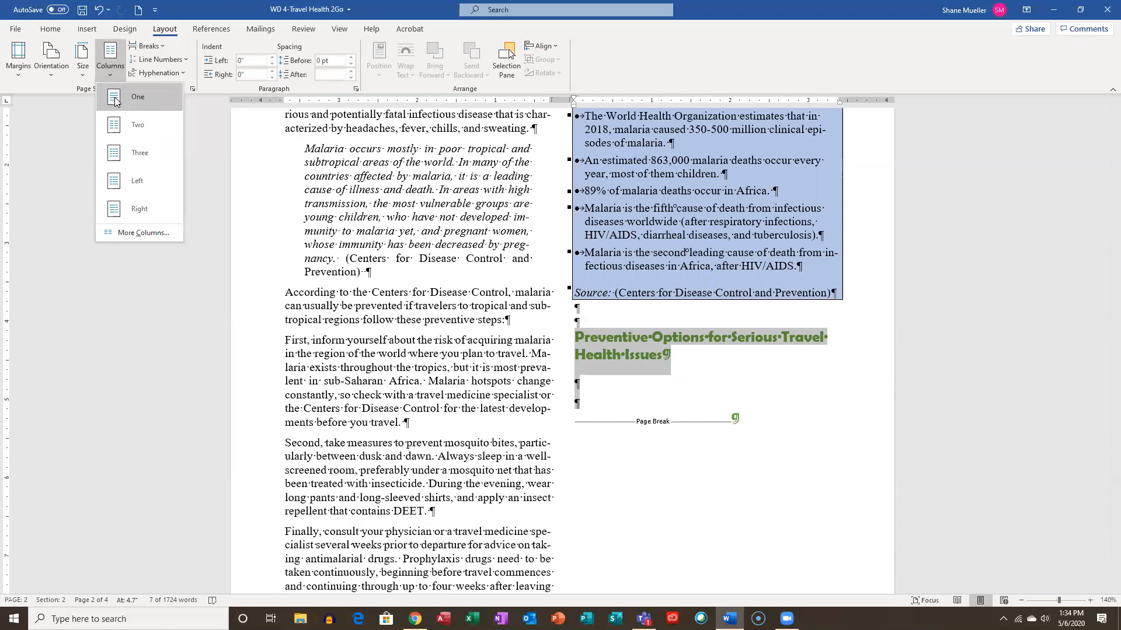
pyautogui.click(115, 98)
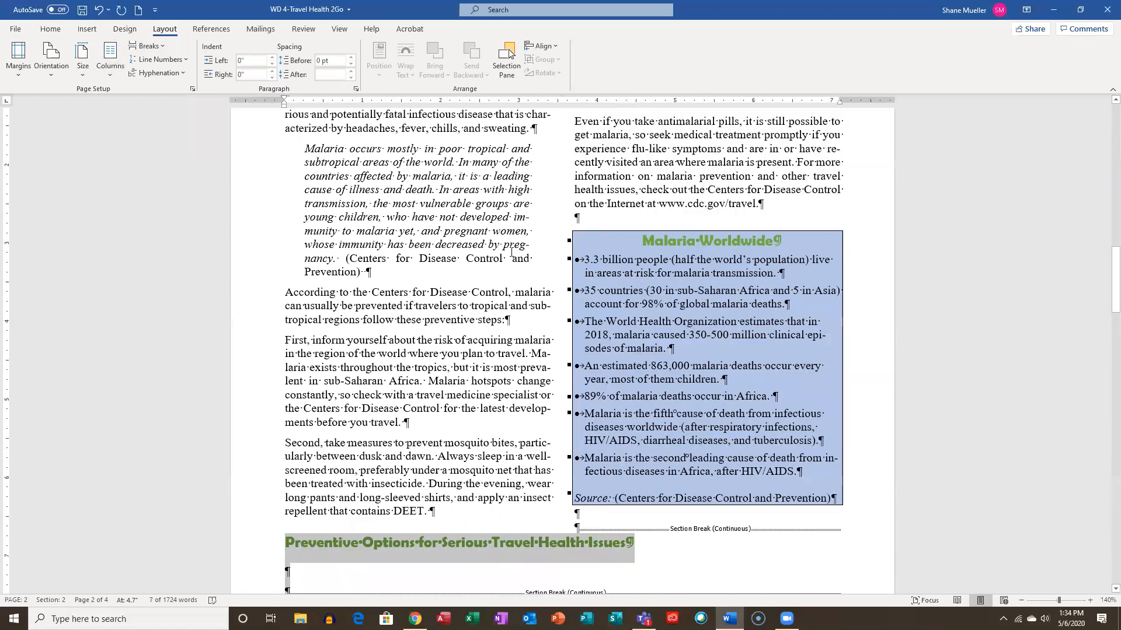
pyautogui.scroll(3, 673, 318)
pyautogui.scroll(3, 673, 317)
pyautogui.scroll(-7, 689, 303)
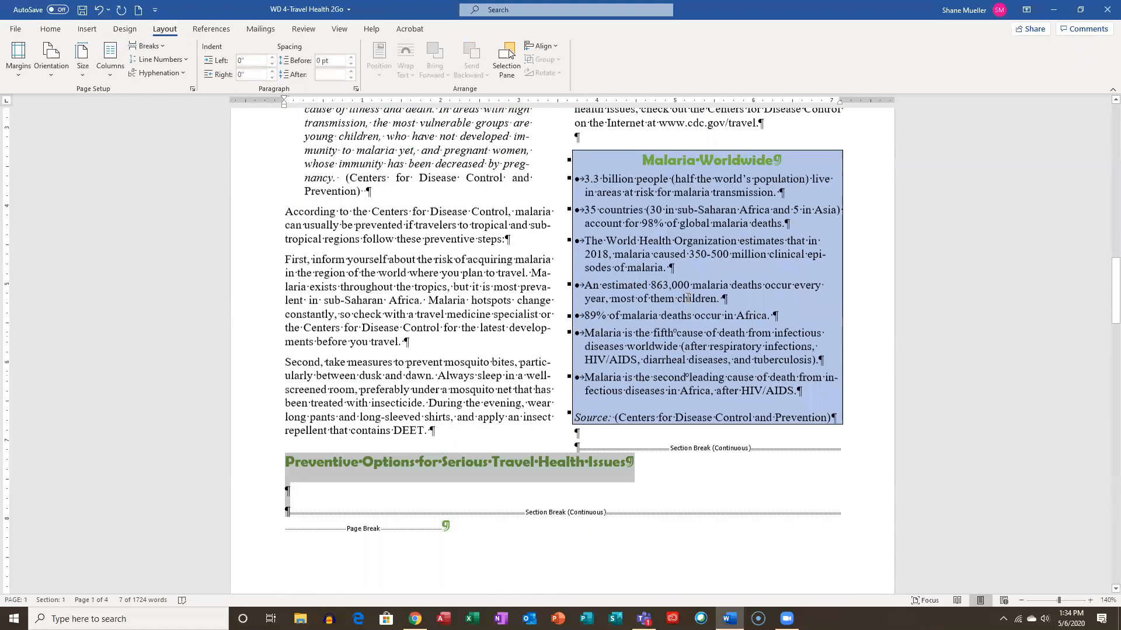
pyautogui.scroll(-3, 706, 287)
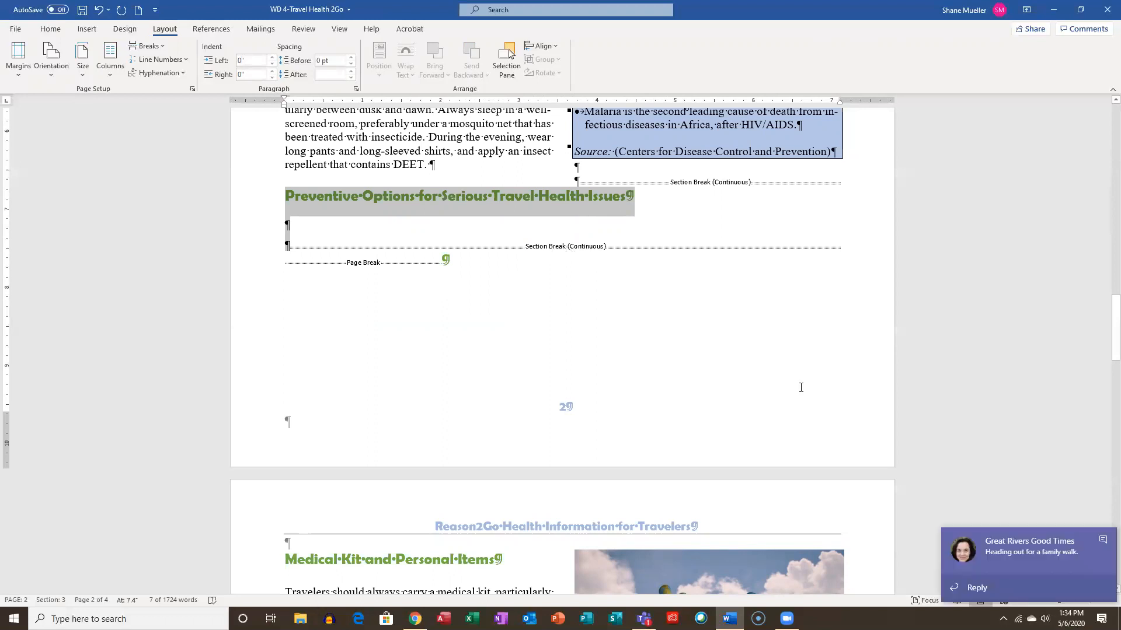
# Dismiss the chat notification and check the section numbers of the title, General Considerations text, Preventive Options heading, and Medical Kit and Personal Items heading
pyautogui.click(1098, 542)
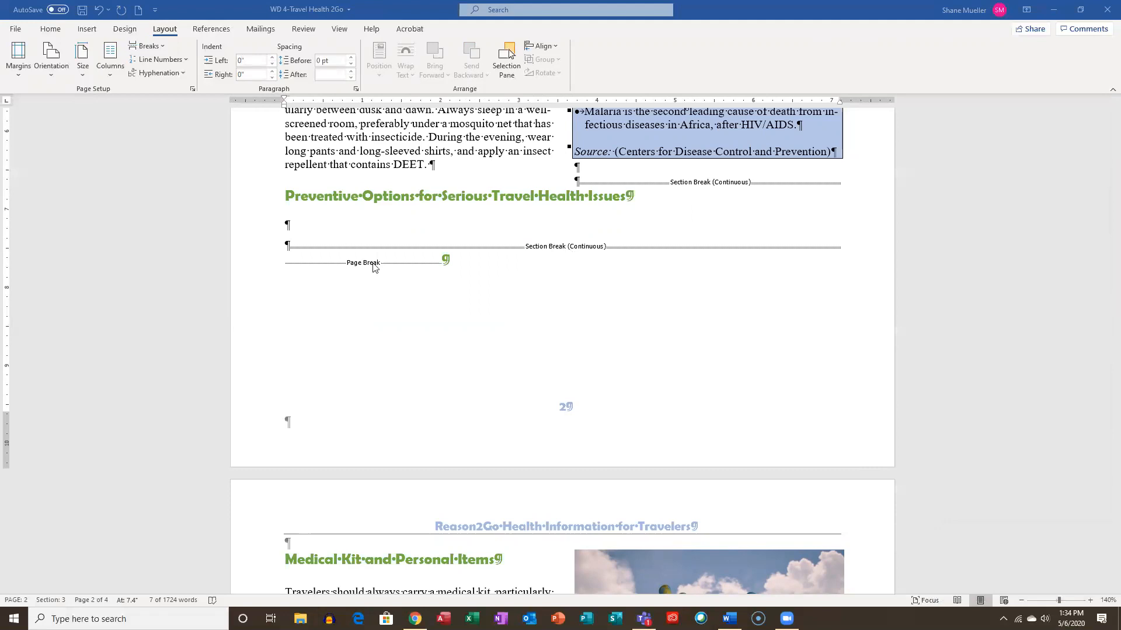
pyautogui.scroll(10, 456, 269)
pyautogui.scroll(10, 457, 271)
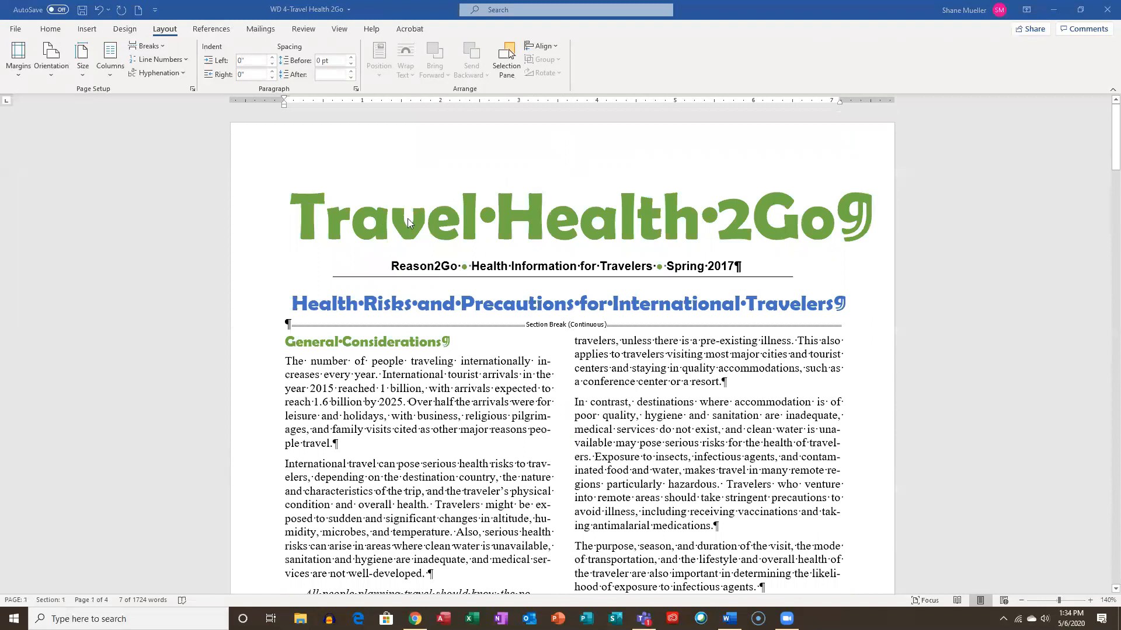
pyautogui.click(417, 211)
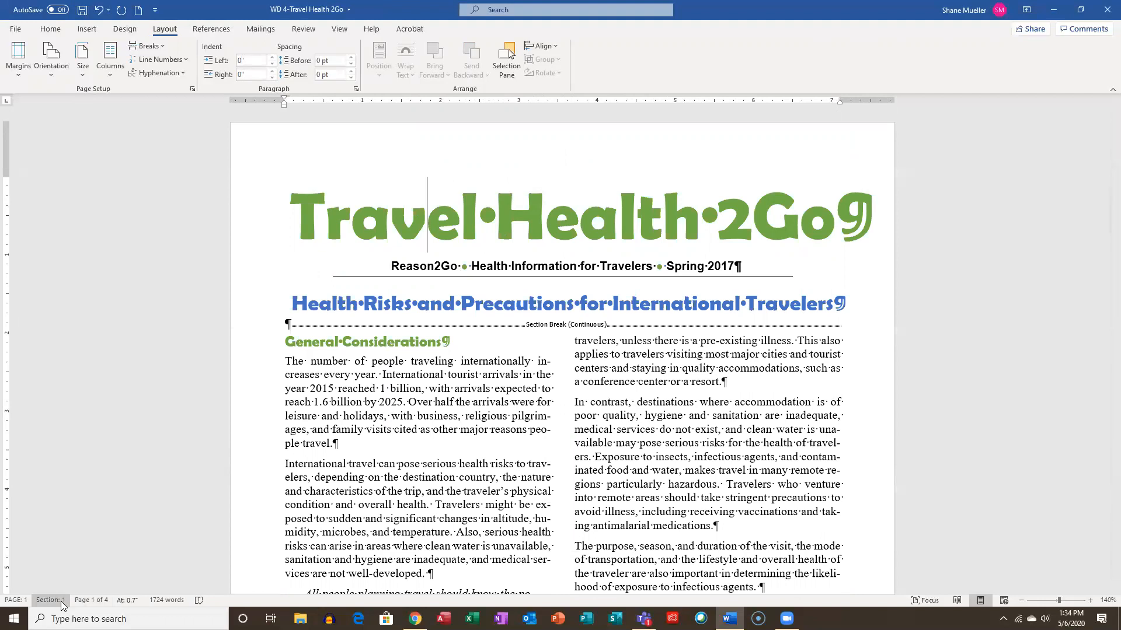
pyautogui.click(379, 385)
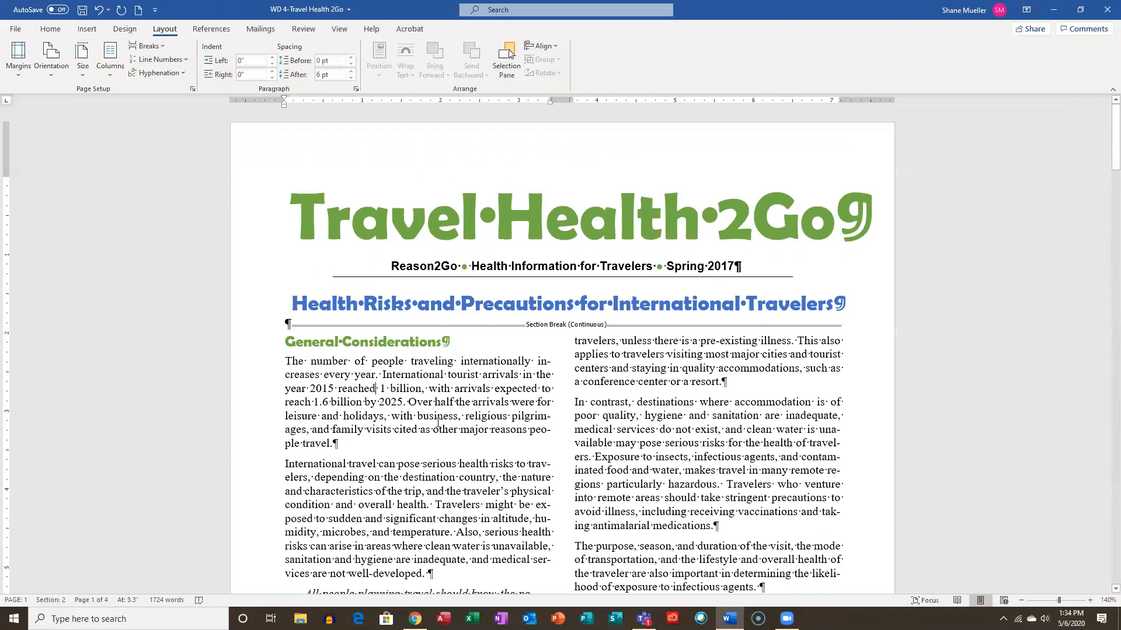
pyautogui.scroll(-20, 611, 417)
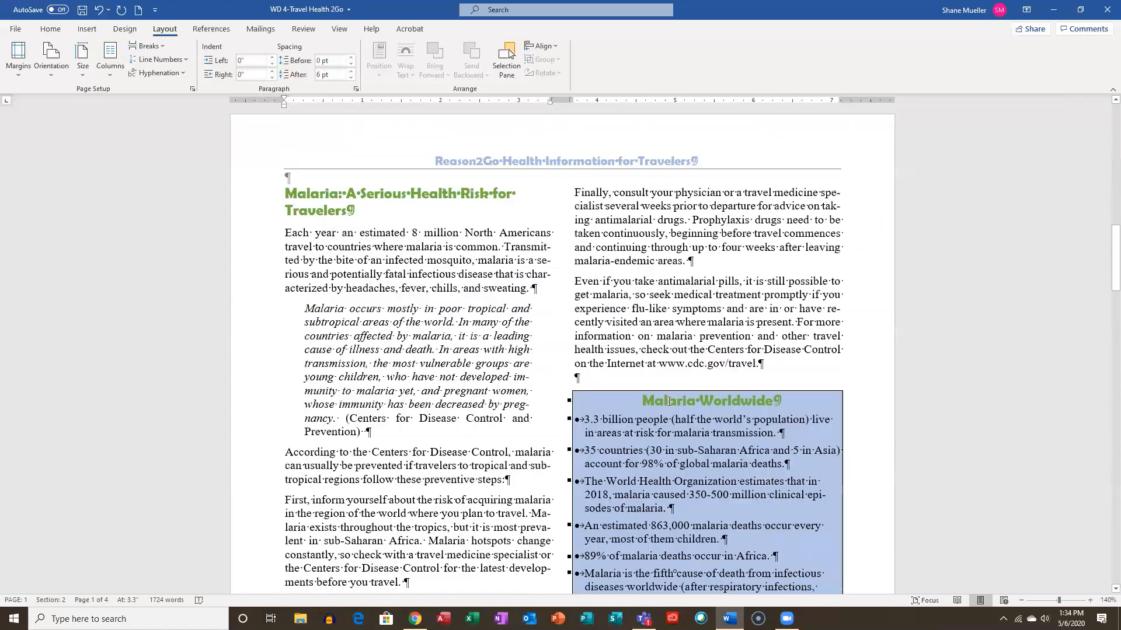
pyautogui.scroll(-5, 670, 401)
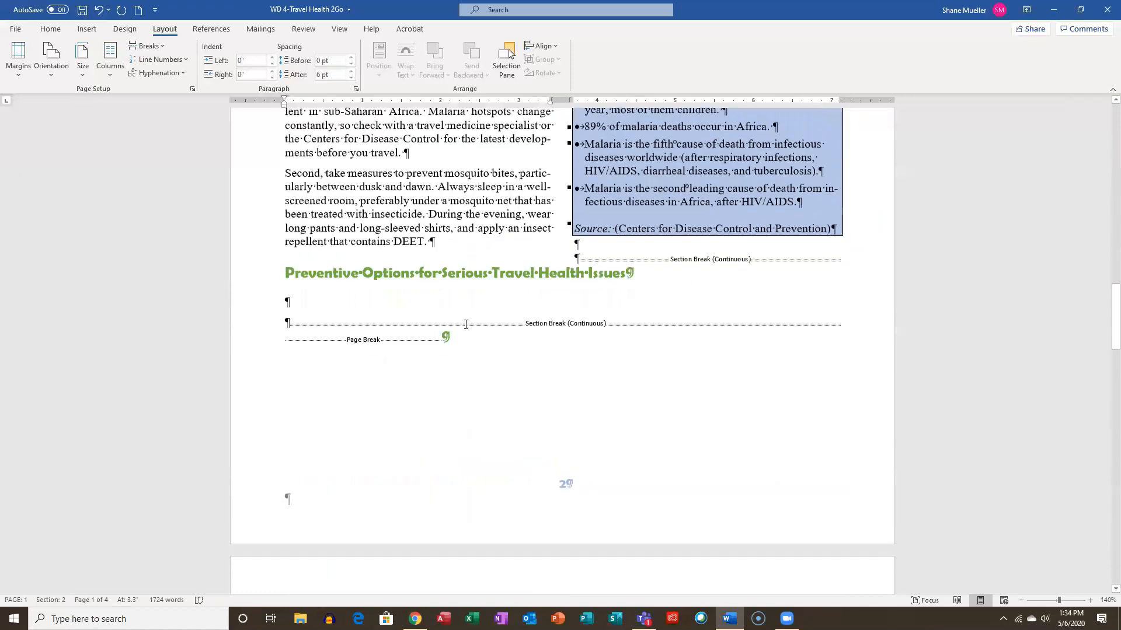
pyautogui.click(366, 273)
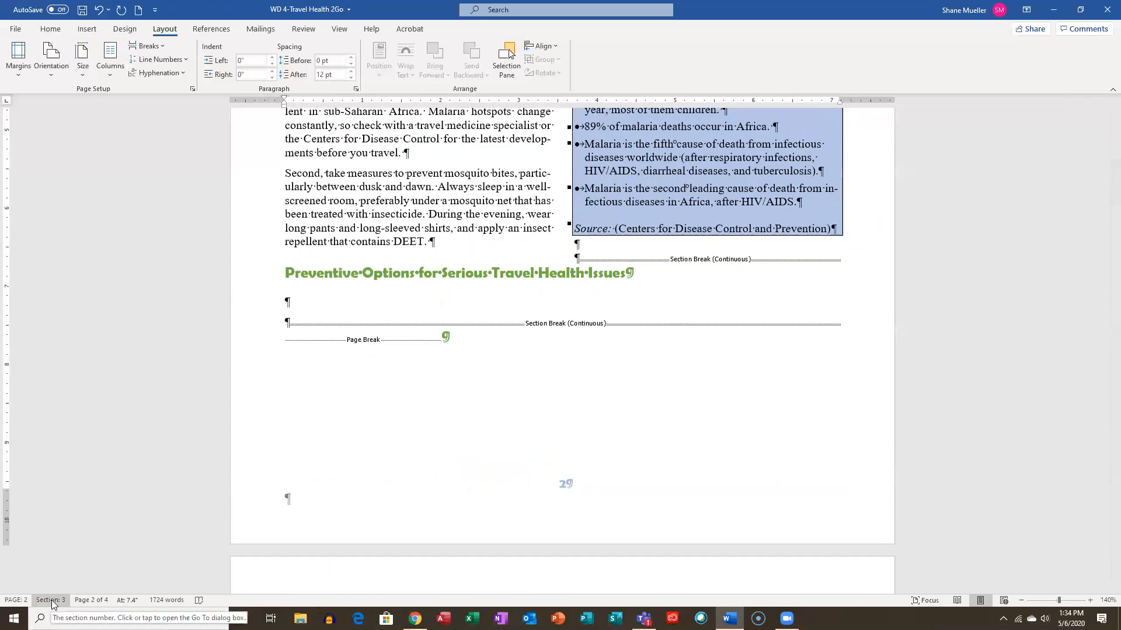
pyautogui.scroll(-6, 385, 417)
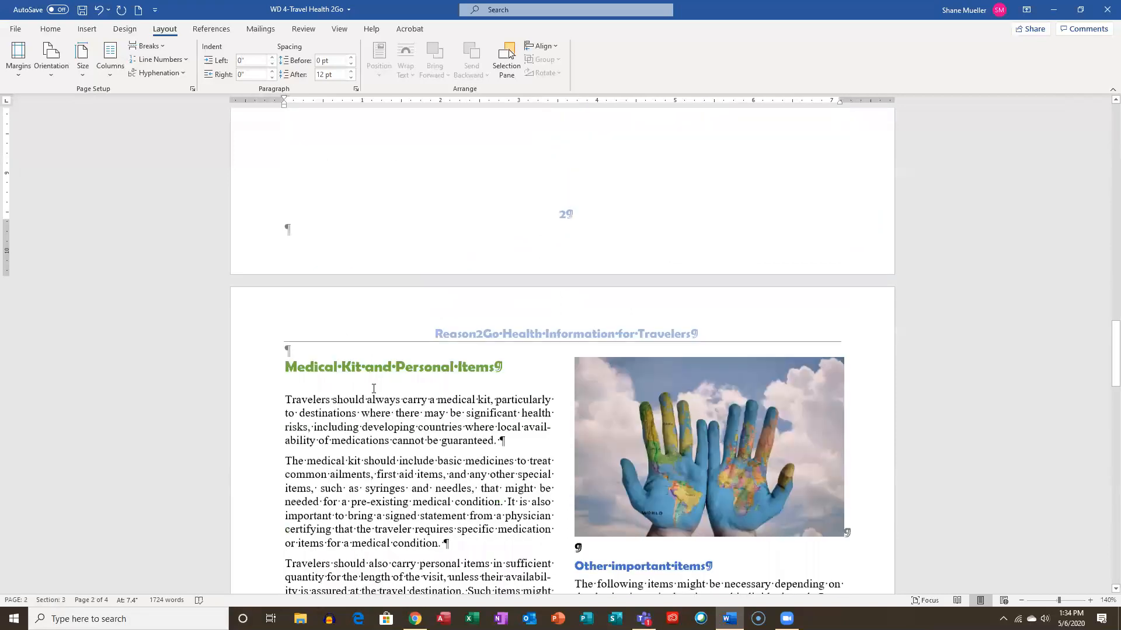
pyautogui.click(390, 369)
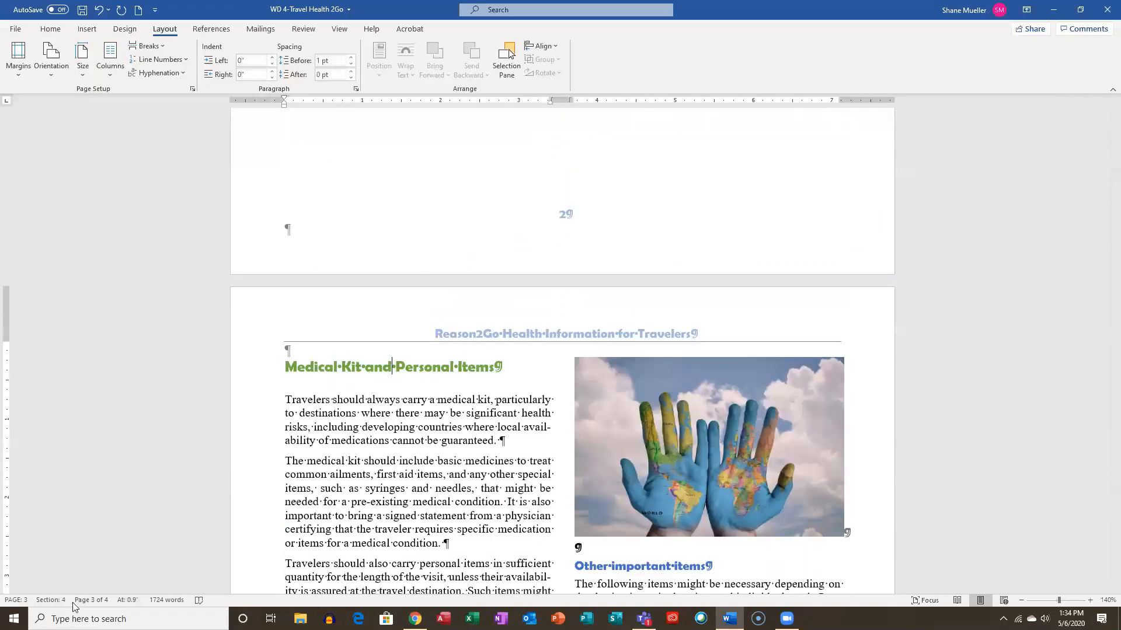
# Insert a table of five columns and six rows under the "Preventive Options for Serious Travel Health Issues" heading
pyautogui.scroll(10, 401, 436)
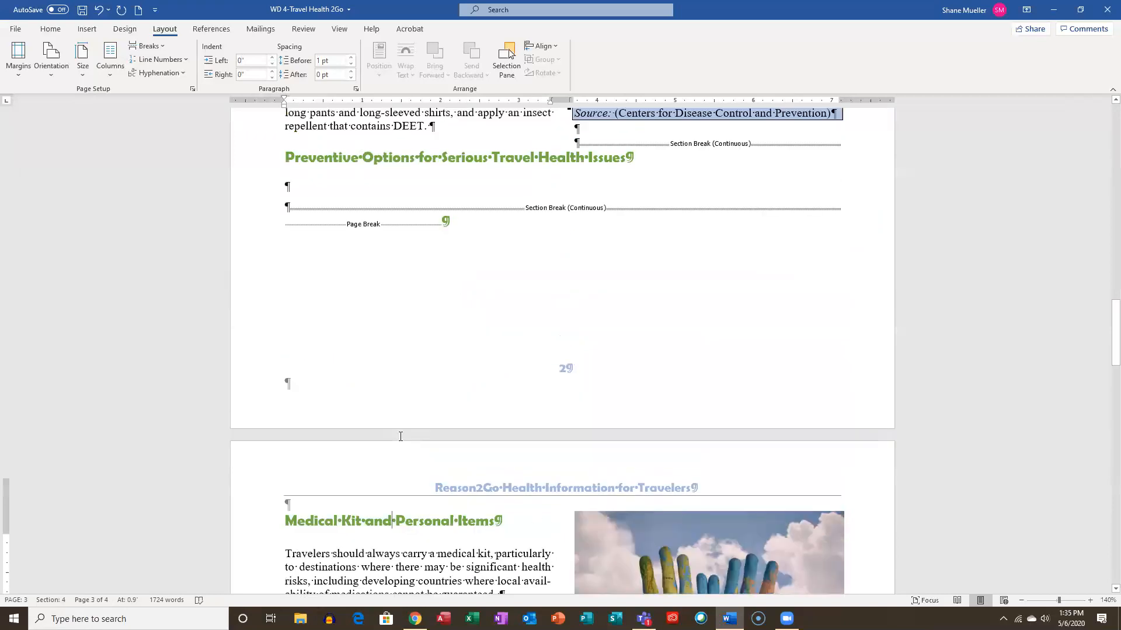
pyautogui.scroll(1, 401, 436)
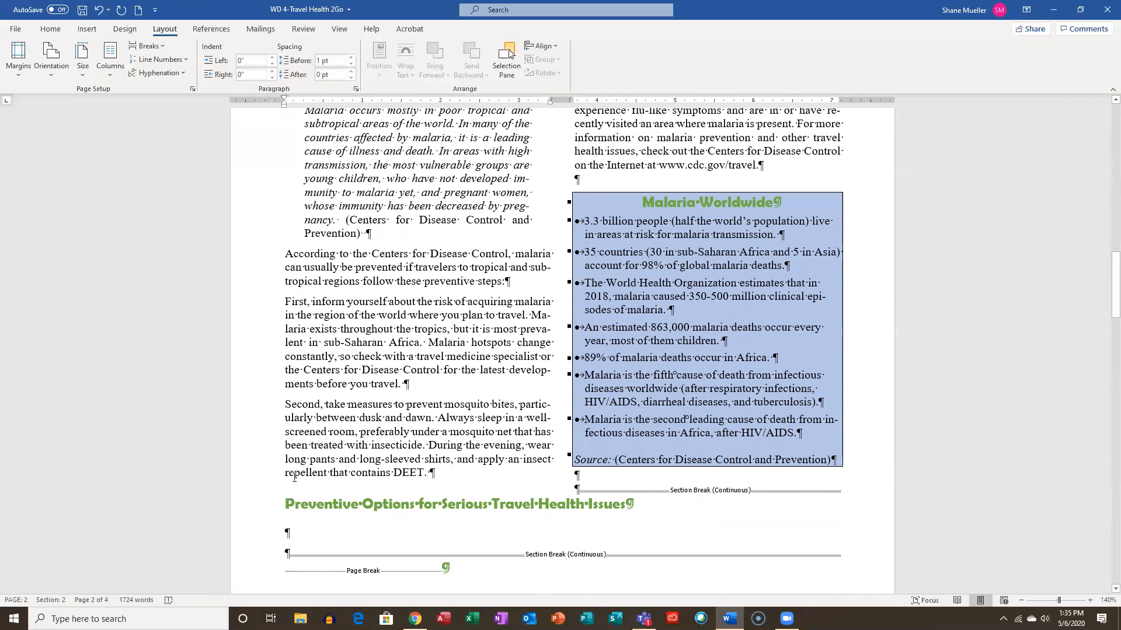
pyautogui.click(287, 530)
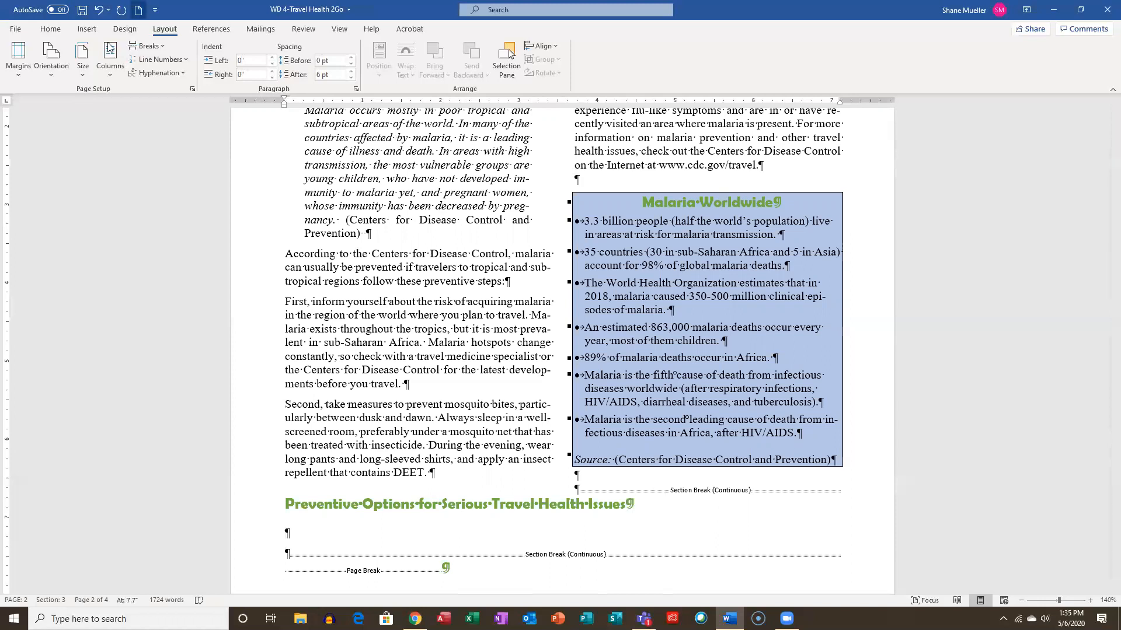
pyautogui.click(91, 30)
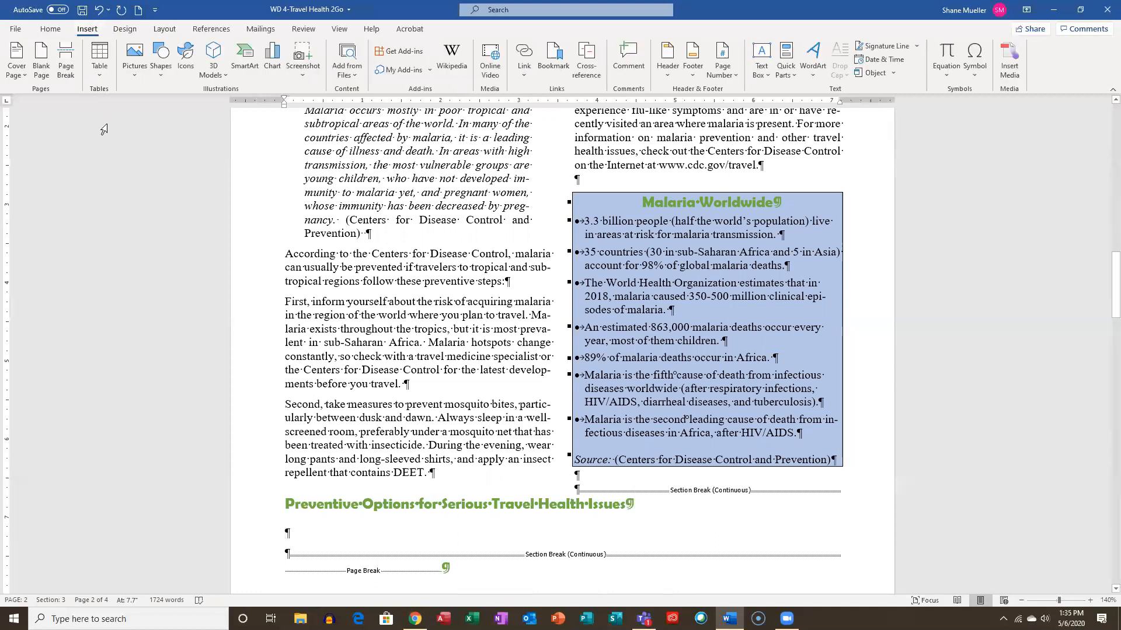
pyautogui.click(102, 78)
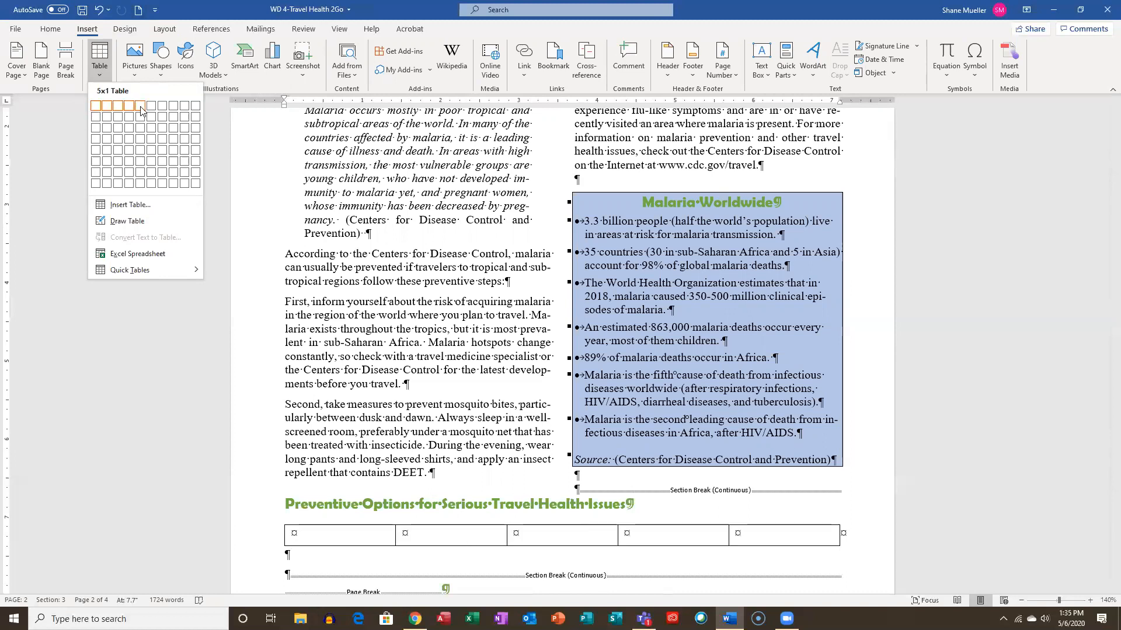
pyautogui.click(142, 162)
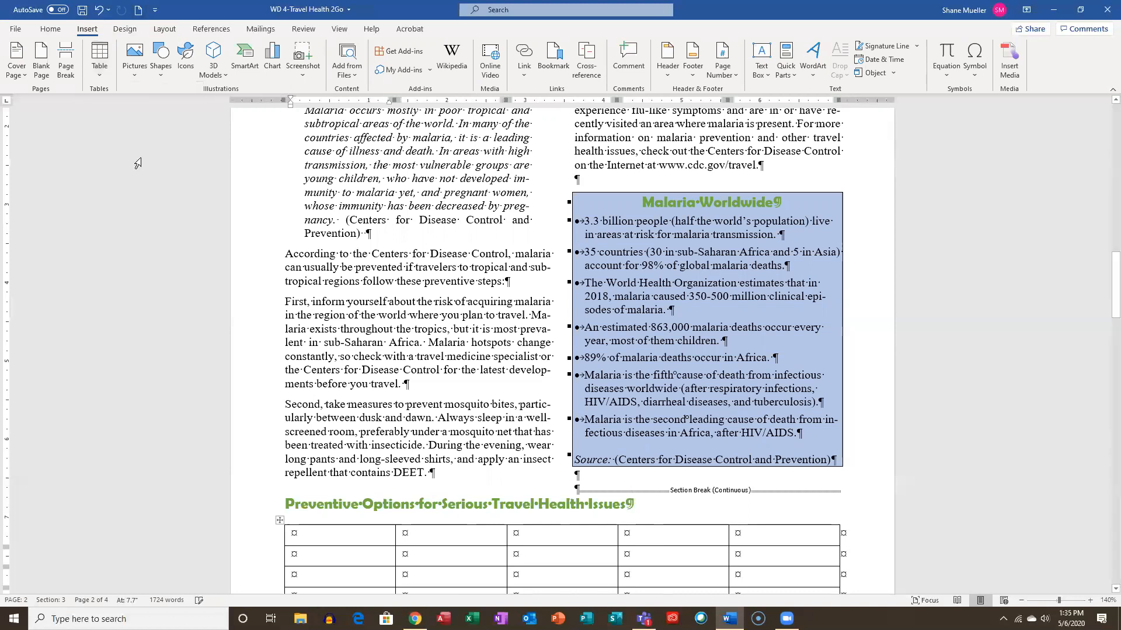
# Fill the table's header row with Disease, Vaccine, Prophylaxis Drug, Eat and Drink Safely, and Avoid Insects
pyautogui.scroll(-3, 332, 265)
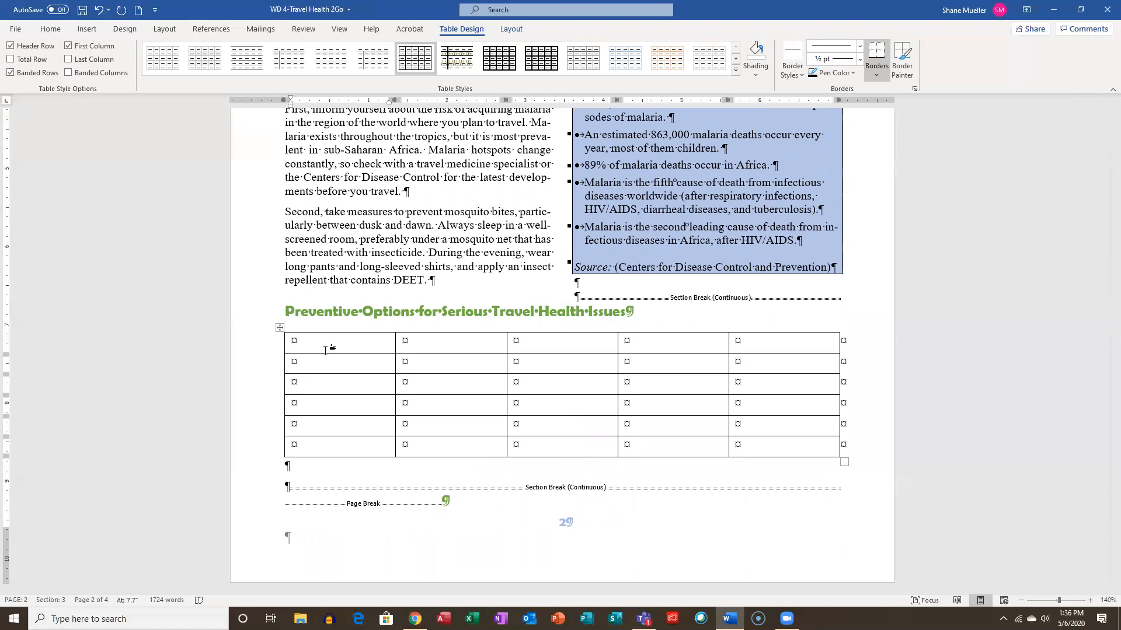
pyautogui.write('Disease')
pyautogui.click(415, 345)
pyautogui.write('Vaccine')
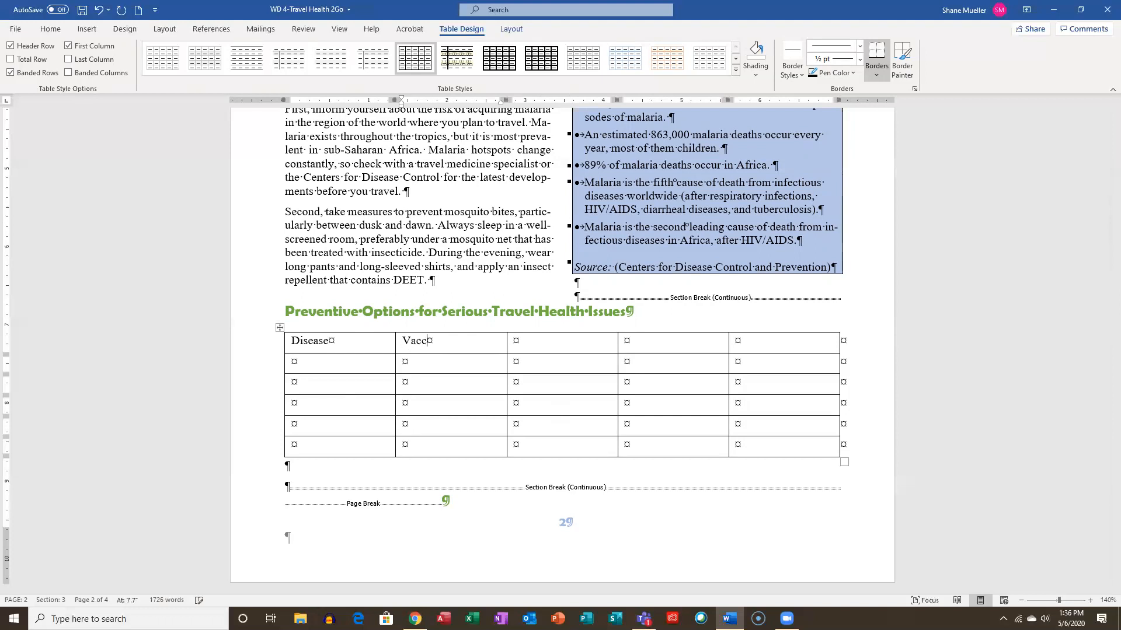
pyautogui.press('Tab')
pyautogui.write('Prophylaxis Drug')
pyautogui.press('Tab')
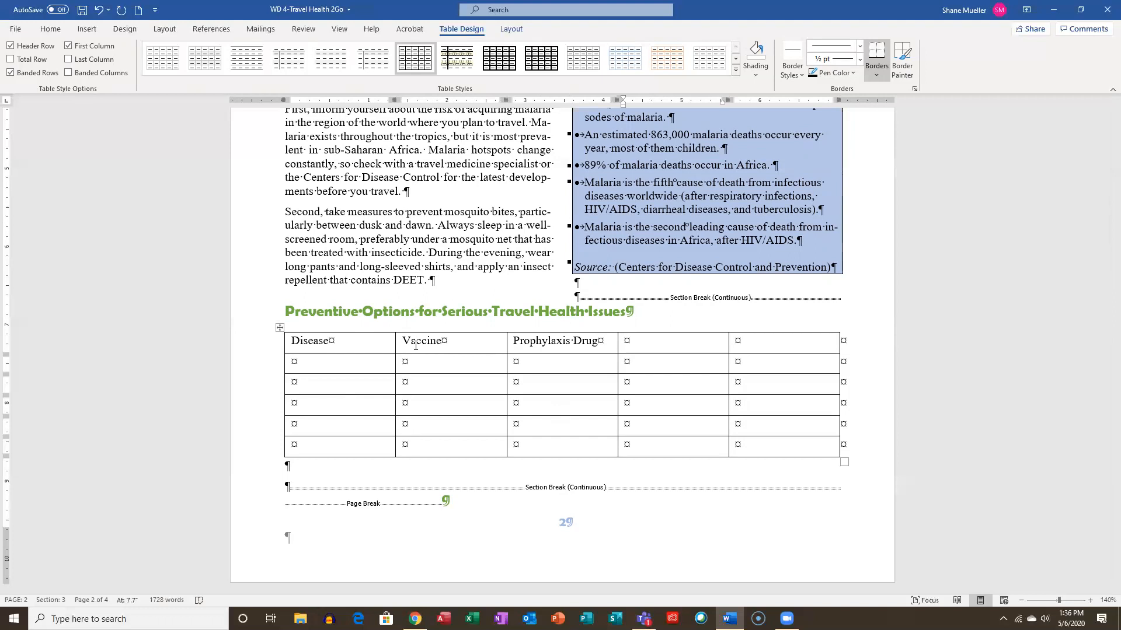
pyautogui.write('Eat and Drink Safely')
pyautogui.press('Tab')
pyautogui.write('Avoid Insects')
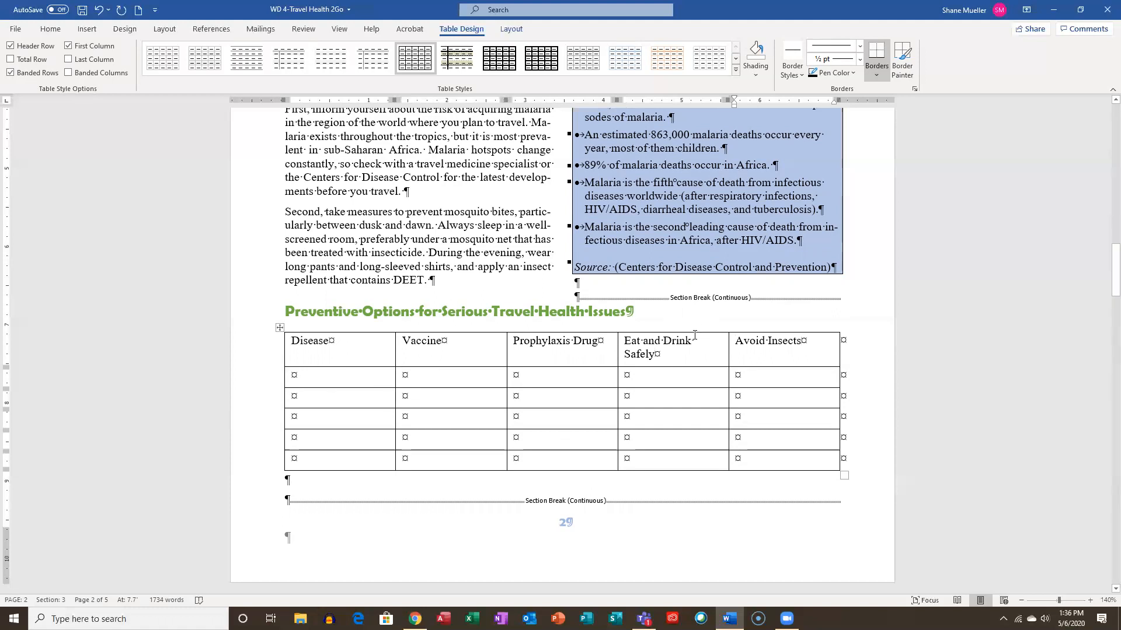
# Fill the Disease column with Malaria, Typhoid, Hepatitis A, Cholera and Japanese Encephalitis
pyautogui.click(319, 375)
pyautogui.write('Malaria ')
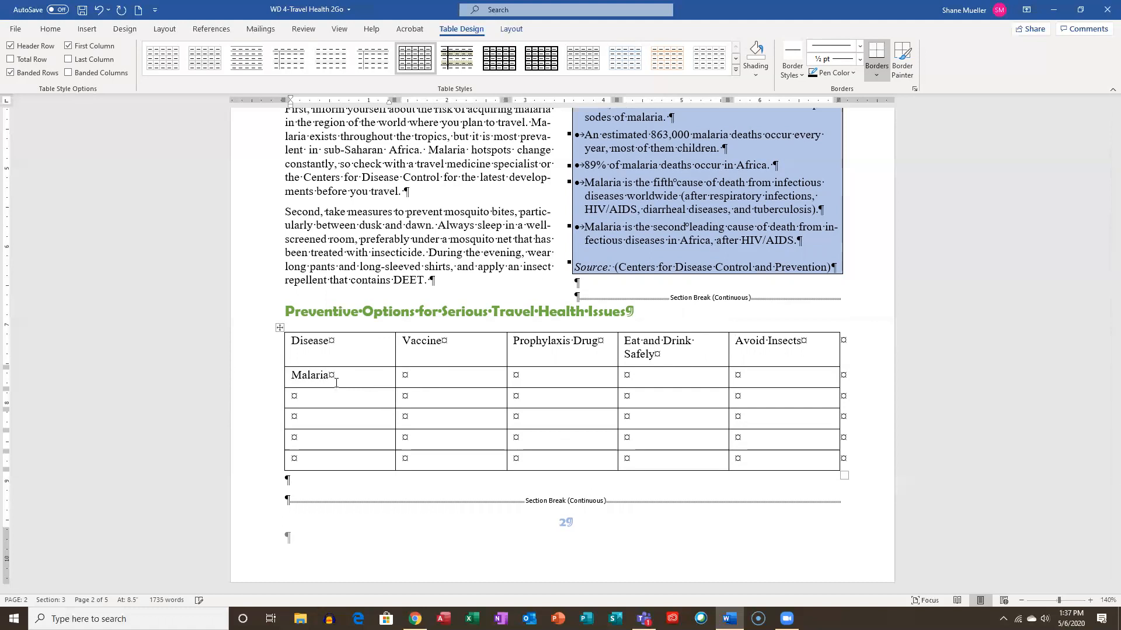
pyautogui.write('Typh')
pyautogui.write('oid ')
pyautogui.write('Hepat')
pyautogui.write('is A')
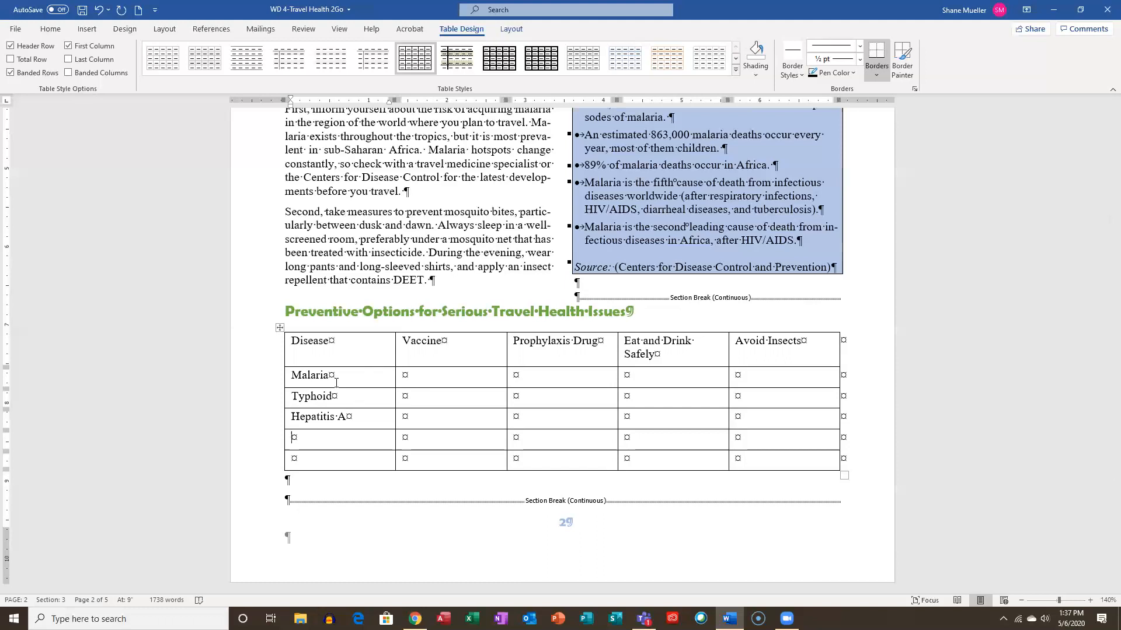
pyautogui.write('Cholera')
pyautogui.write('Japanese')
pyautogui.write(' En')
pyautogui.write('ce')
pyautogui.write('ph')
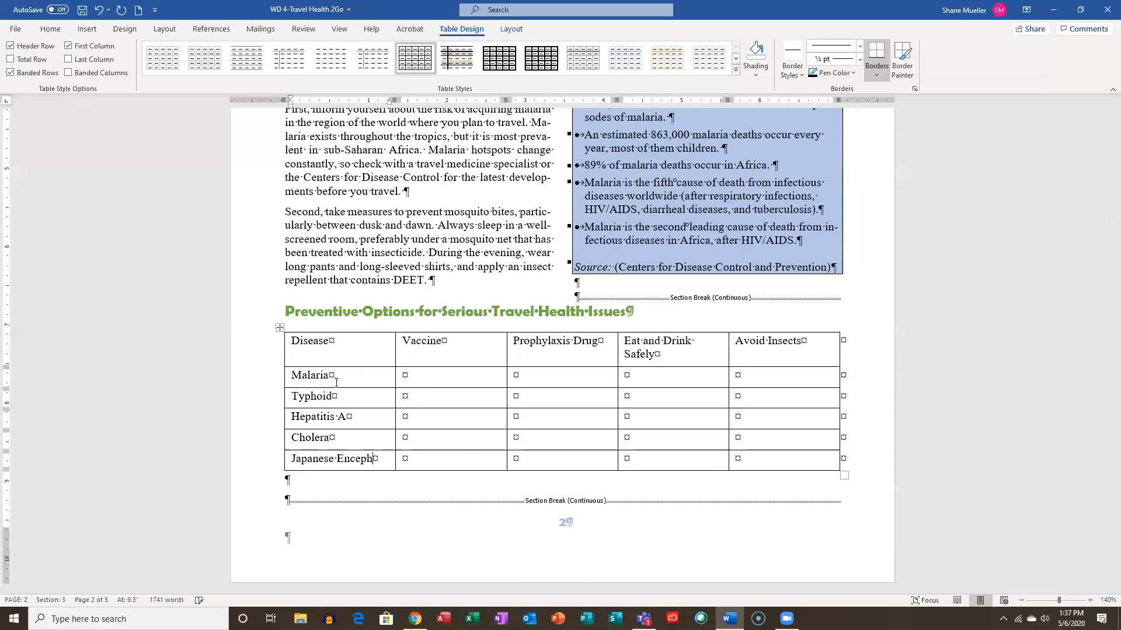
pyautogui.write('alitis')
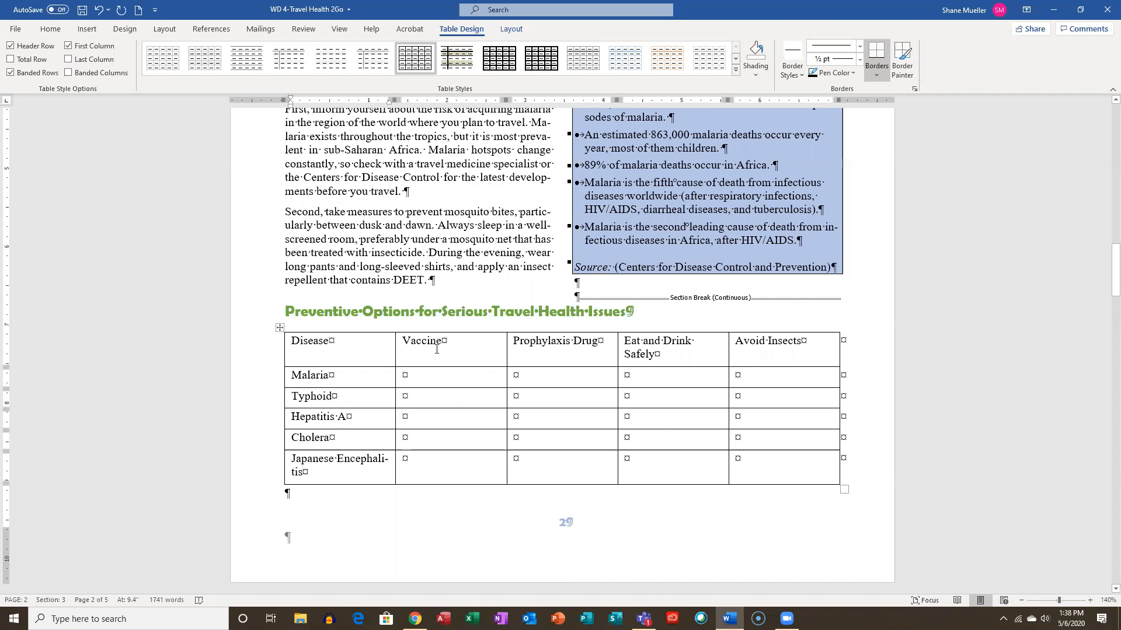
# Open the full symbol selection for the Typhoid row's Vaccine cell
pyautogui.click(443, 399)
pyautogui.click(93, 32)
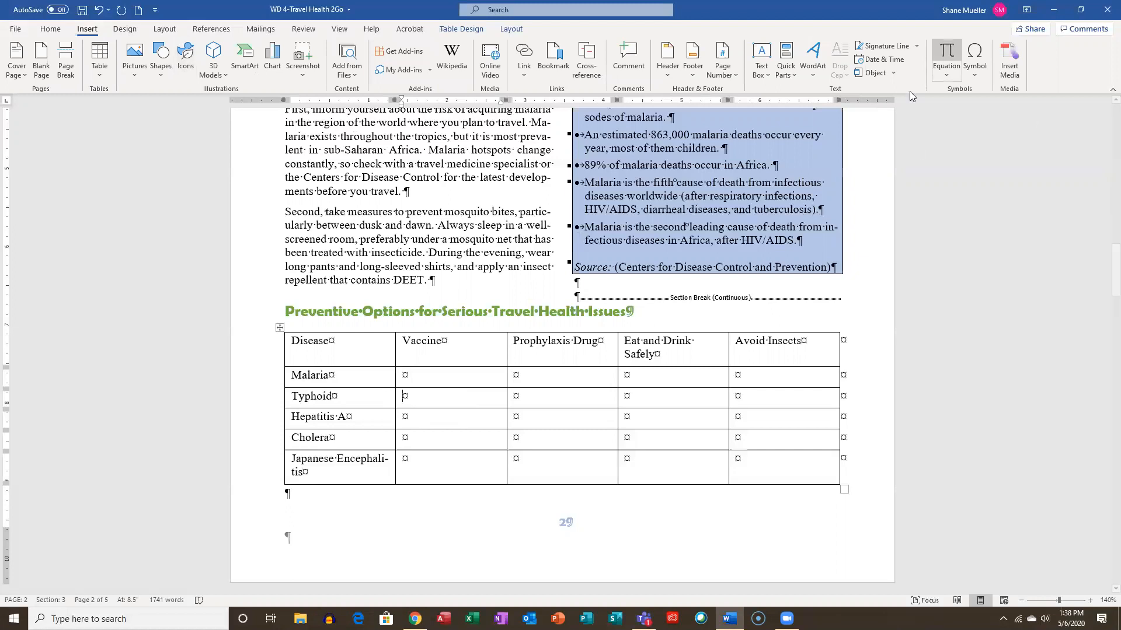
pyautogui.click(976, 79)
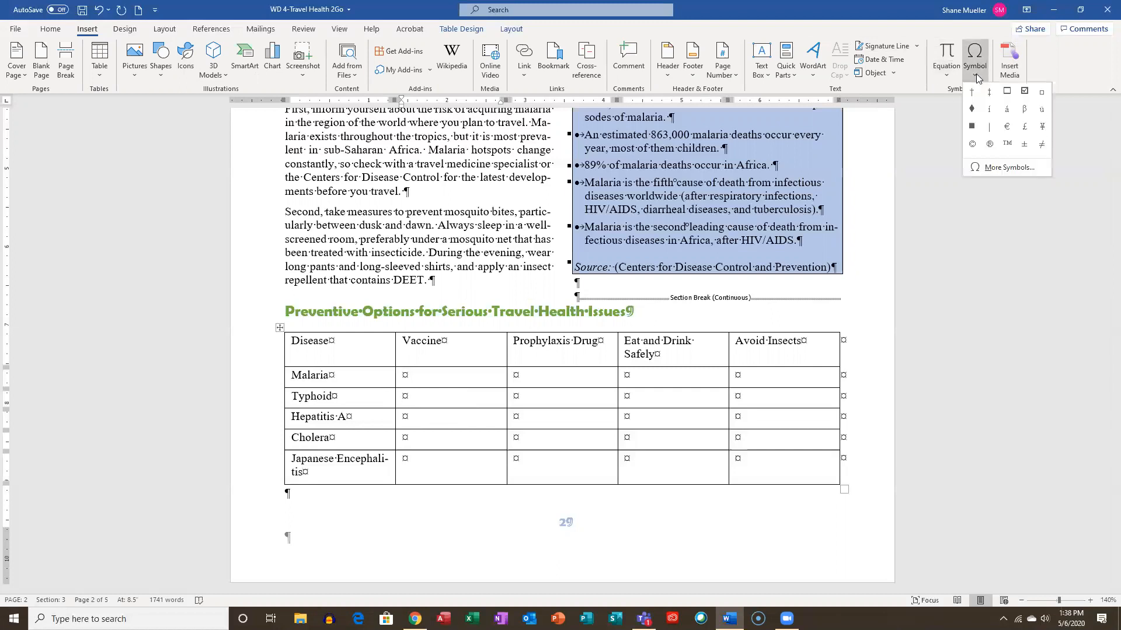
pyautogui.click(1011, 170)
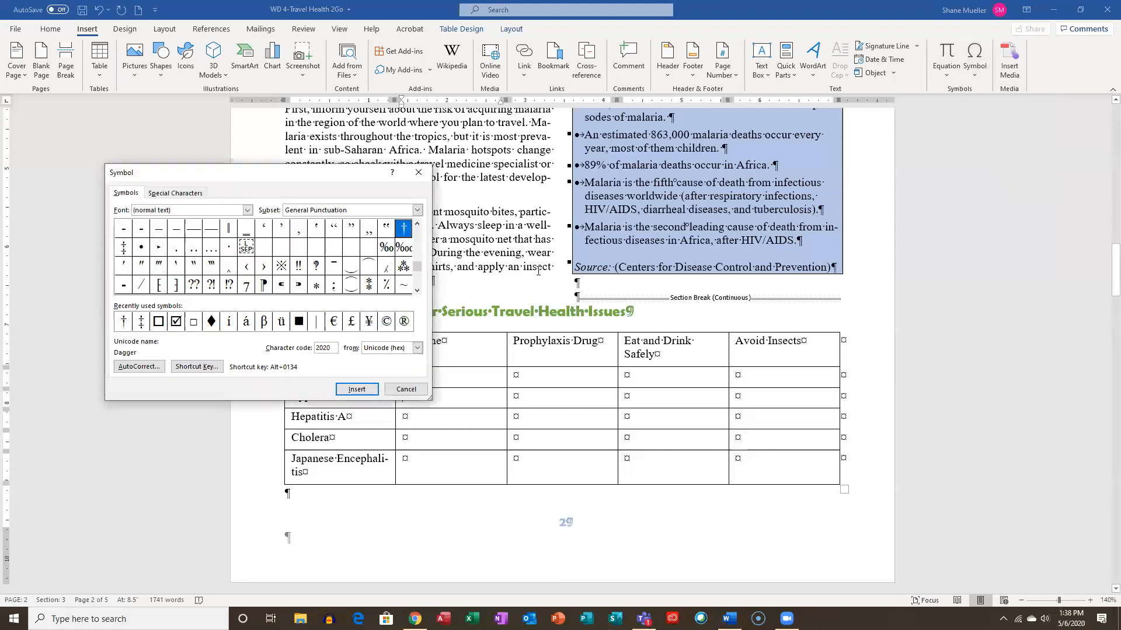
# Look through the normal text font's characters for a check mark symbol
pyautogui.click(416, 290)
pyautogui.click(417, 290)
pyautogui.click(417, 291)
pyautogui.click(417, 291)
pyautogui.click(417, 291)
pyautogui.click(417, 291)
pyautogui.click(416, 292)
pyautogui.click(417, 291)
pyautogui.moveTo(417, 269); pyautogui.dragTo(418, 229)
pyautogui.click(418, 292)
pyautogui.click(418, 291)
pyautogui.click(418, 291)
pyautogui.click(418, 291)
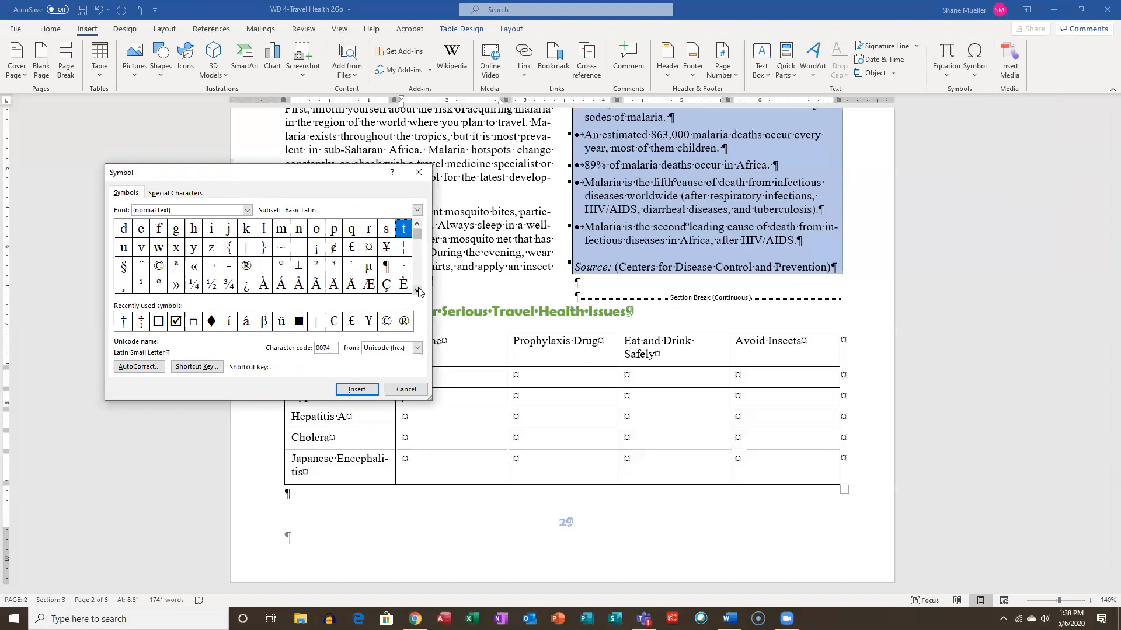
pyautogui.click(418, 291)
pyautogui.click(417, 292)
pyautogui.click(417, 292)
pyautogui.click(418, 291)
pyautogui.click(417, 291)
pyautogui.click(418, 291)
pyautogui.click(418, 291)
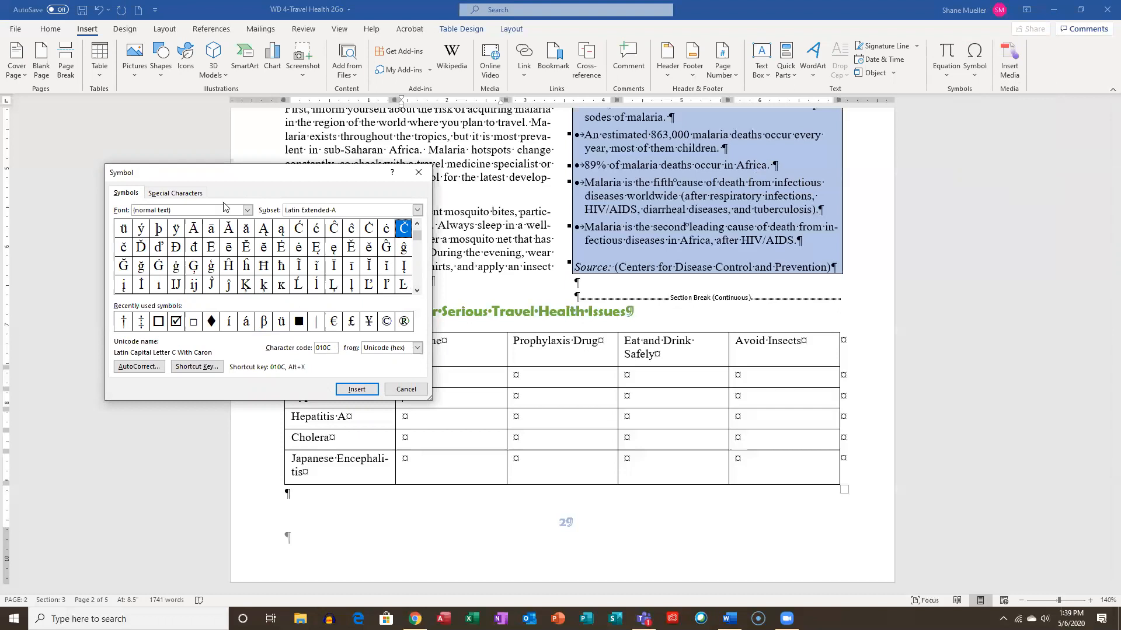
# Set the symbol font to Wingdings
pyautogui.click(248, 210)
pyautogui.scroll(-2, 232, 244)
pyautogui.scroll(-4, 231, 240)
pyautogui.moveTo(249, 236); pyautogui.dragTo(250, 270)
pyautogui.scroll(9, 177, 239)
pyautogui.scroll(-3, 177, 242)
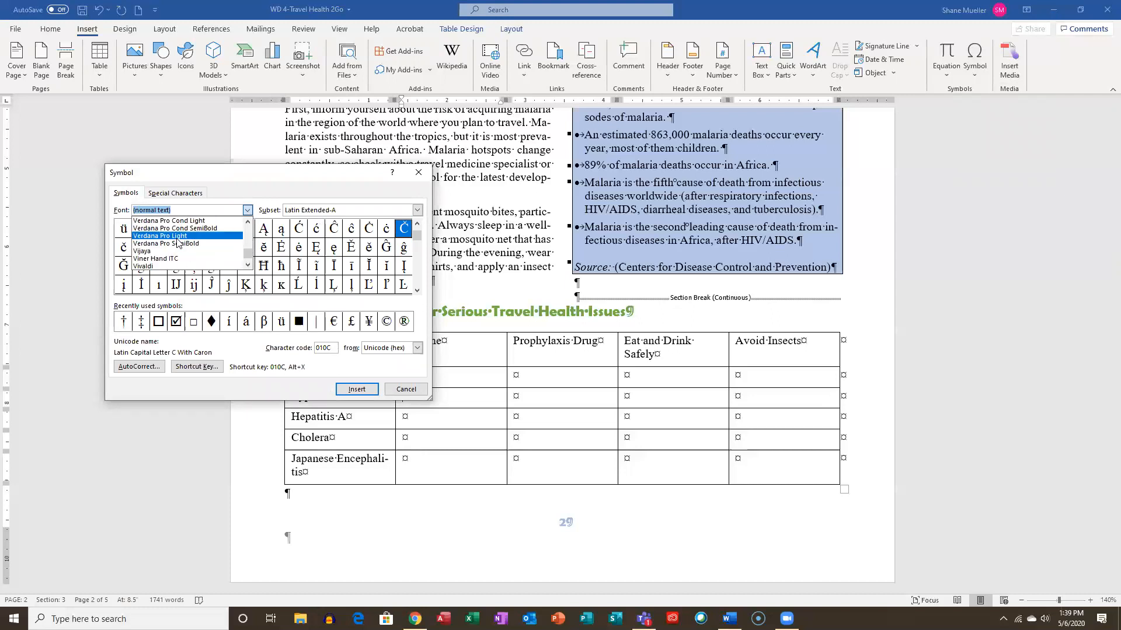
pyautogui.scroll(-1, 174, 248)
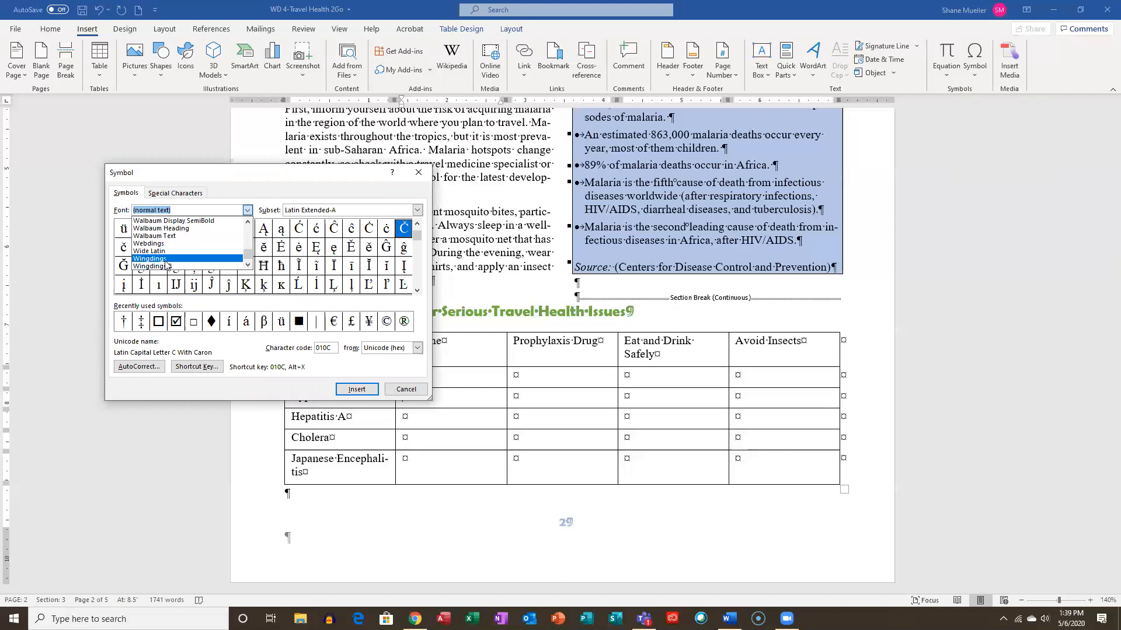
pyautogui.click(166, 261)
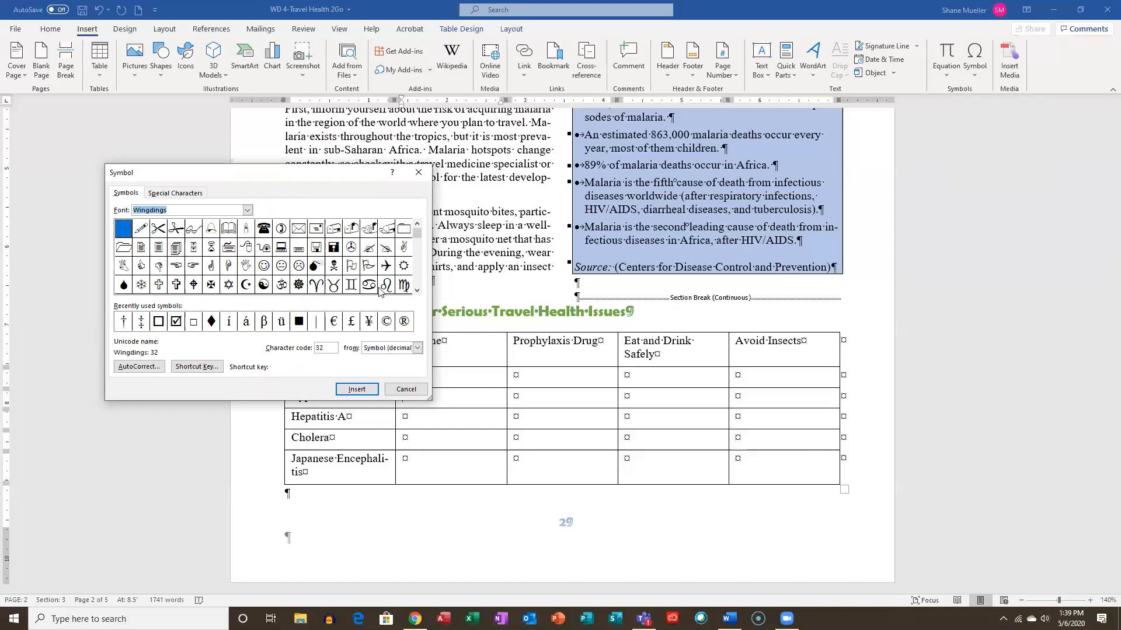
# Insert the Wingdings 252 check mark into the Typhoid row's Vaccine cell and close the symbol dialog
pyautogui.click(416, 290)
pyautogui.click(416, 290)
pyautogui.click(417, 291)
pyautogui.click(416, 290)
pyautogui.click(416, 291)
pyautogui.click(417, 290)
pyautogui.click(416, 290)
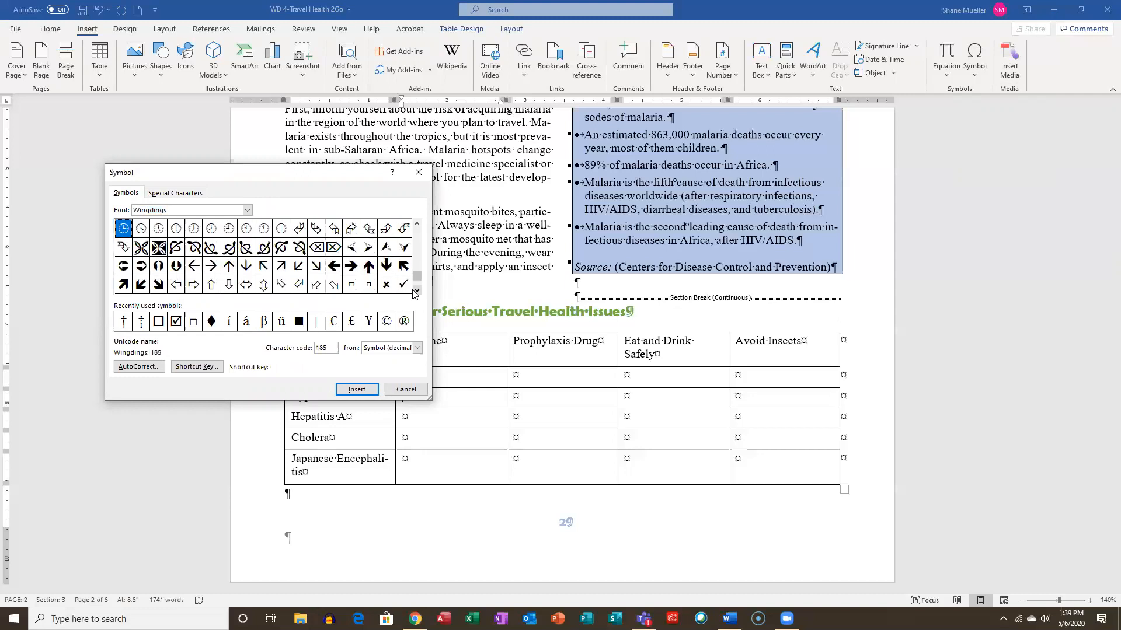
pyautogui.click(416, 290)
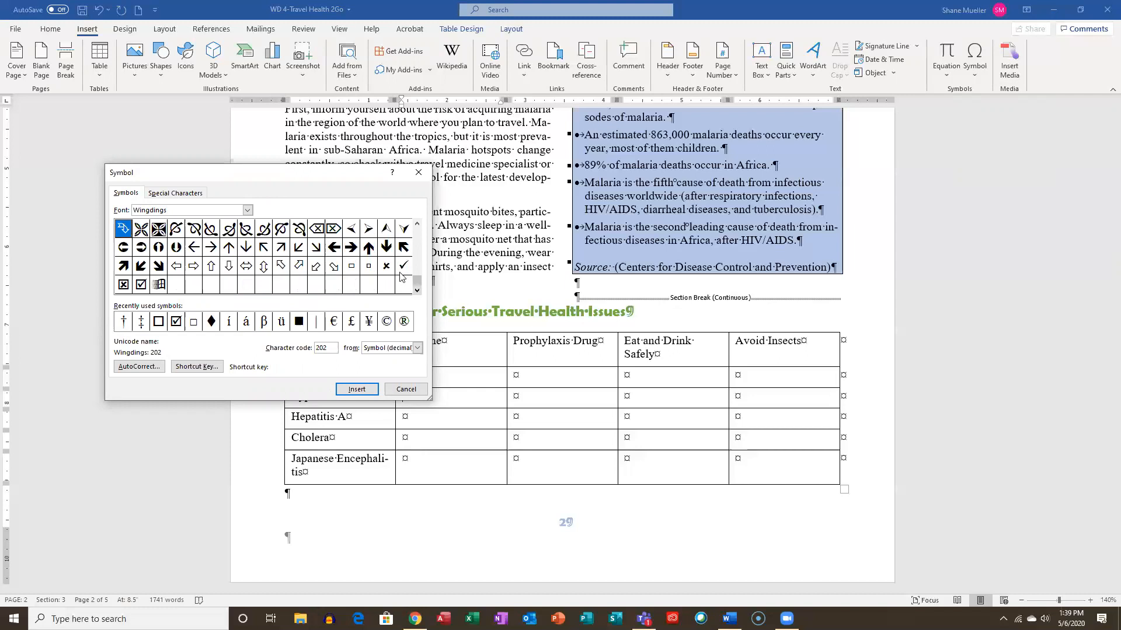
pyautogui.click(403, 267)
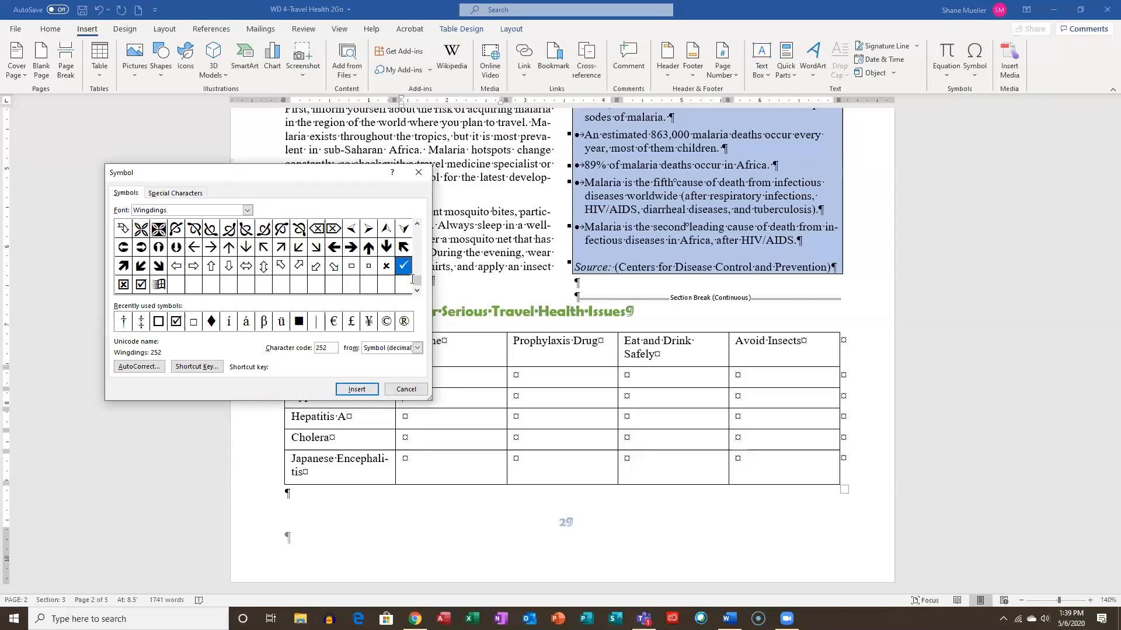
pyautogui.click(356, 389)
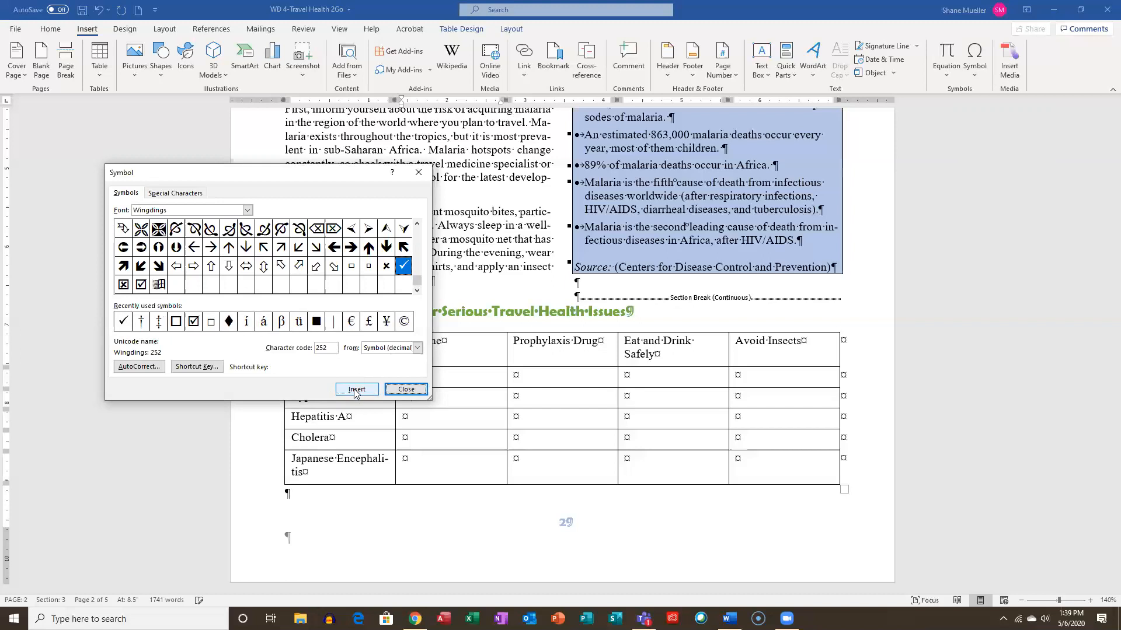
pyautogui.click(407, 389)
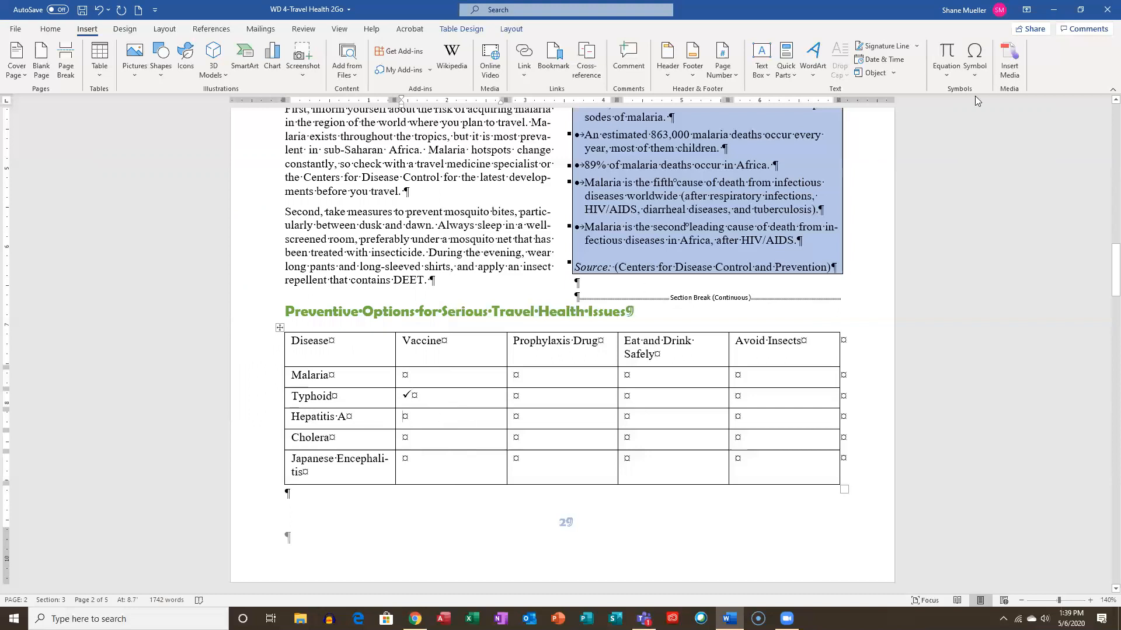
# Add the same check mark symbol to the Vaccine cells of Hepatitis A, Cholera and Japanese Encephalitis
pyautogui.click(974, 61)
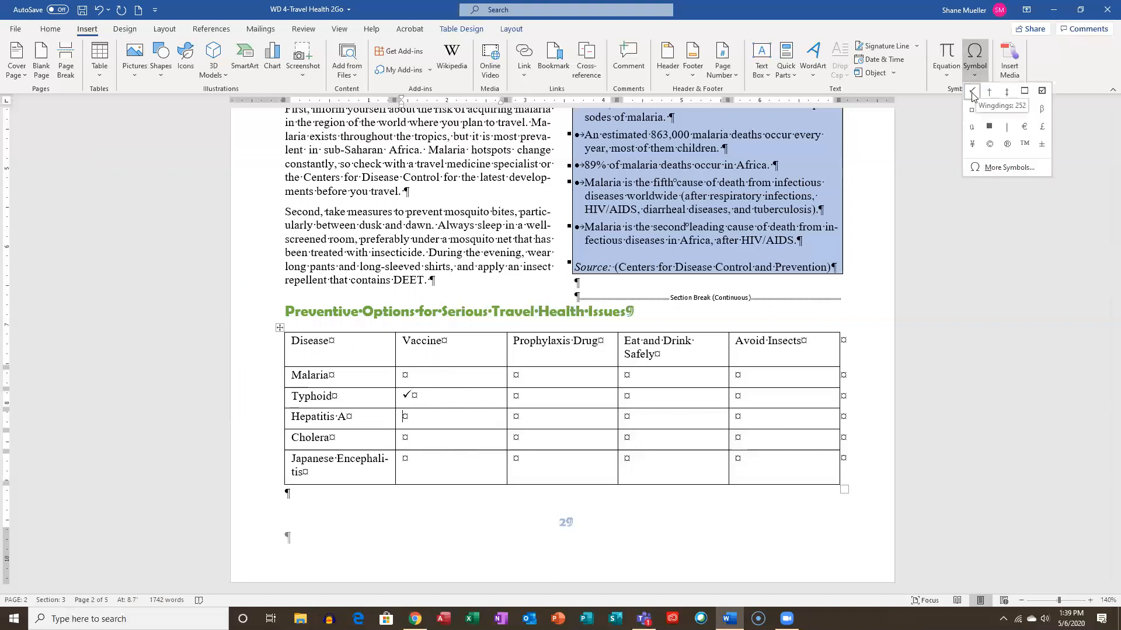
pyautogui.click(972, 91)
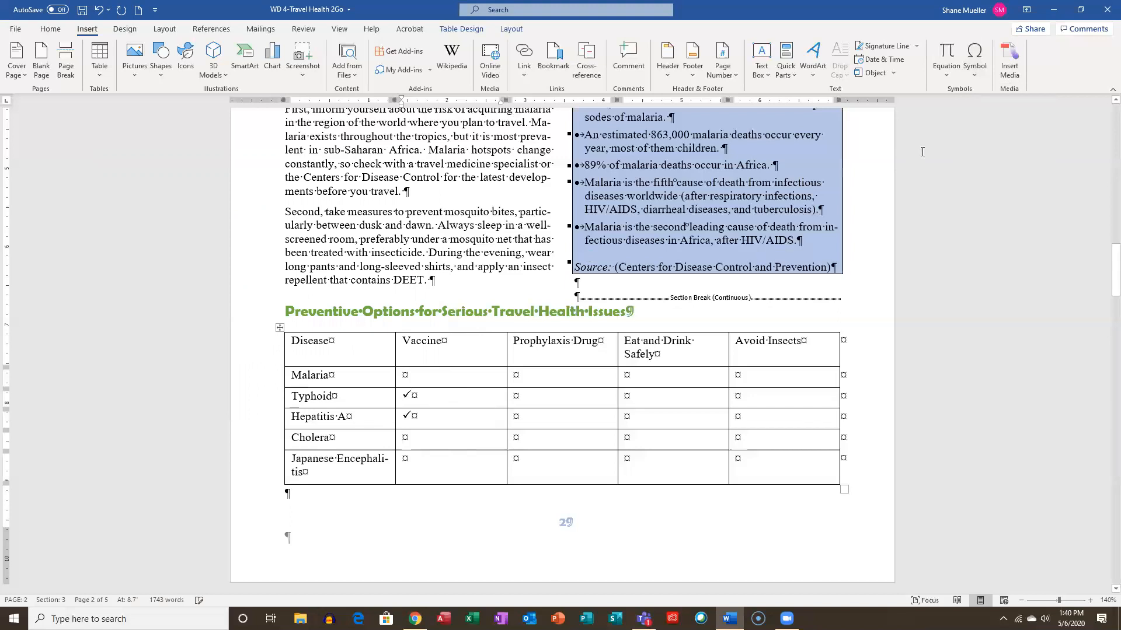
pyautogui.click(974, 62)
pyautogui.click(972, 92)
pyautogui.click(446, 461)
pyautogui.click(974, 62)
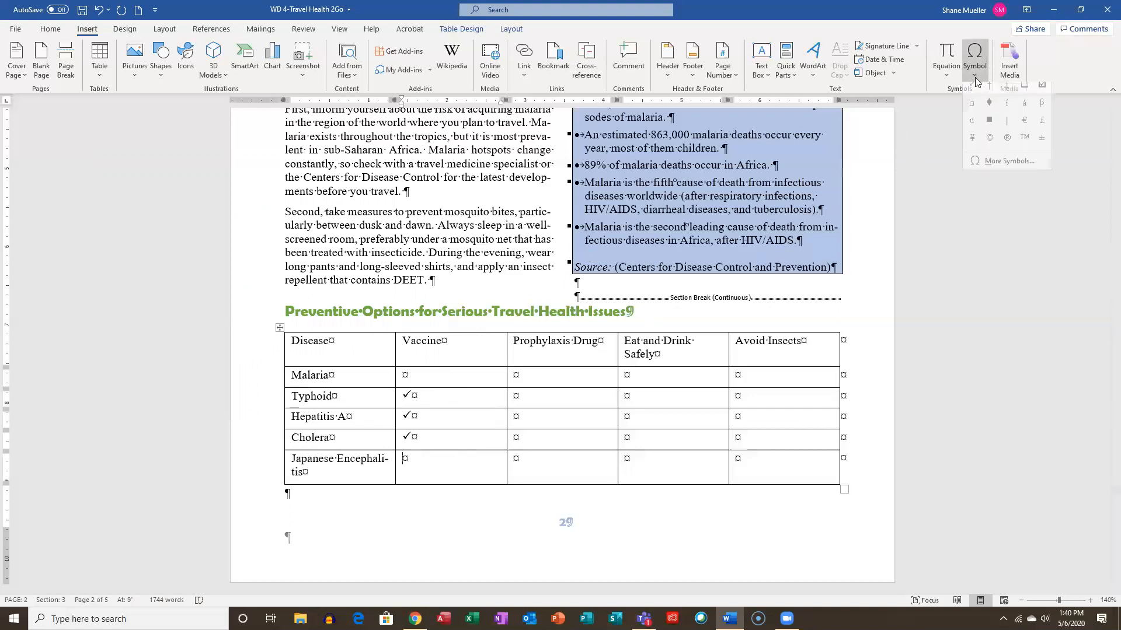
pyautogui.click(973, 91)
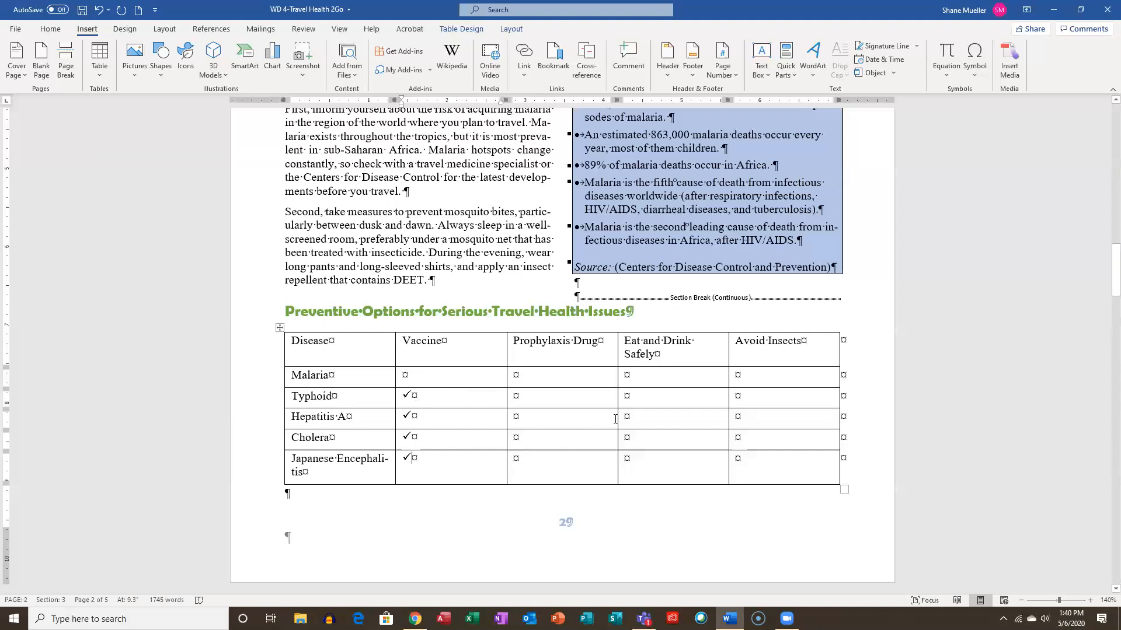
# Add a check mark symbol to the Malaria row's Prophylaxis Drug cell
pyautogui.click(546, 373)
pyautogui.click(981, 80)
pyautogui.click(974, 96)
# Add check mark symbols to the Eat and Drink Safely cells of the Typhoid and Cholera rows
pyautogui.click(677, 397)
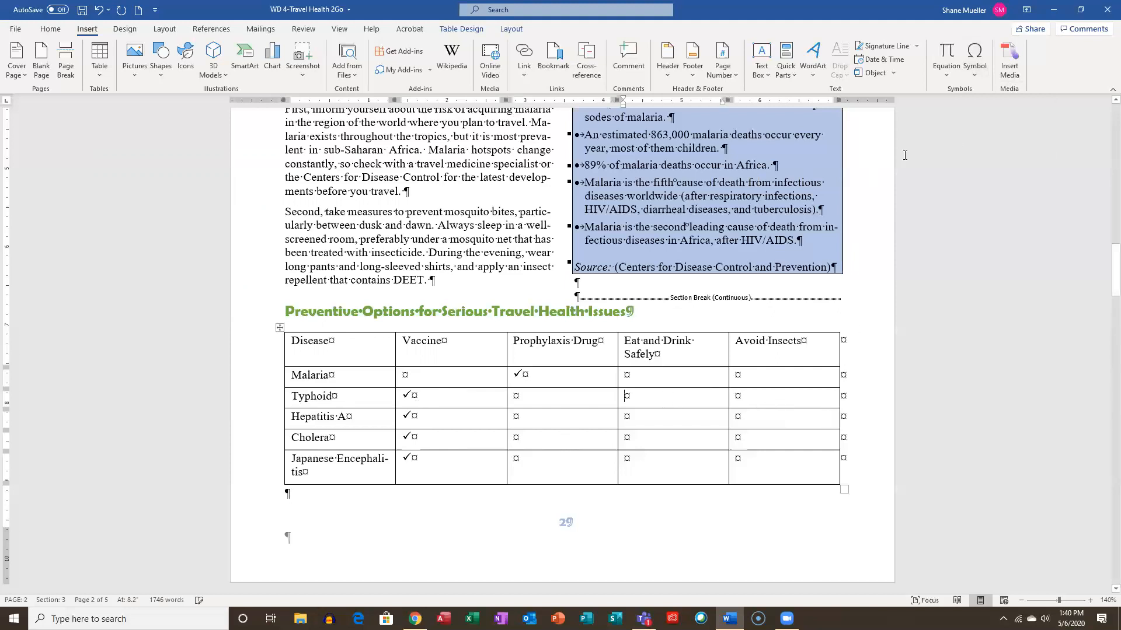
pyautogui.click(973, 78)
pyautogui.click(972, 90)
pyautogui.click(974, 65)
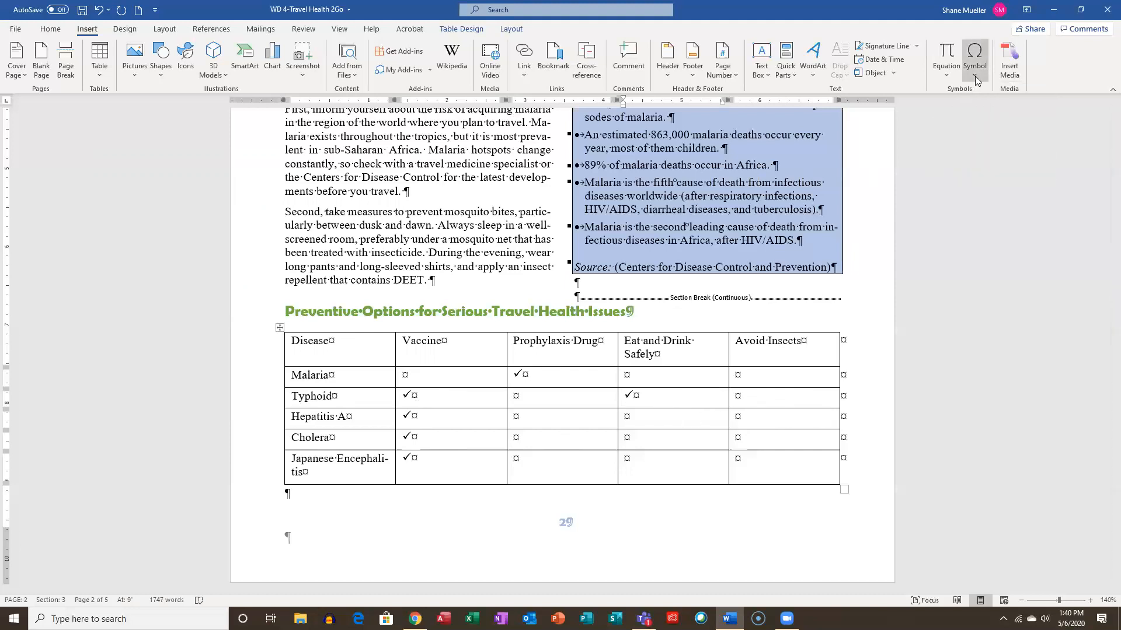
pyautogui.click(973, 97)
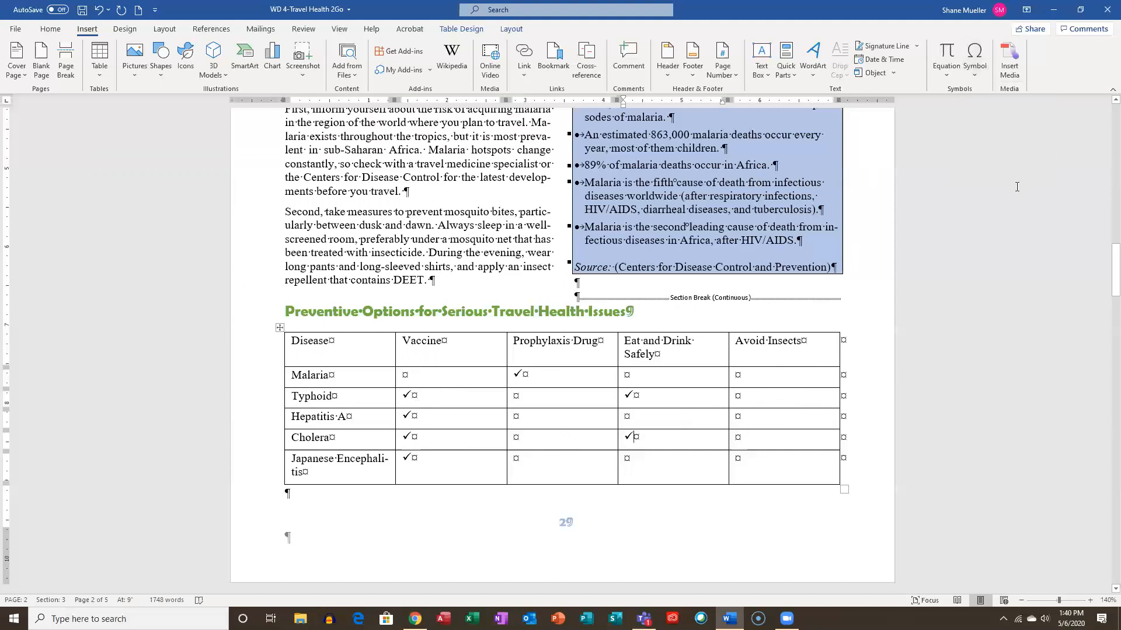
# Add check mark symbols to the Avoid Insects cells of the Malaria and Japanese Encephalitis rows
pyautogui.click(767, 380)
pyautogui.click(974, 73)
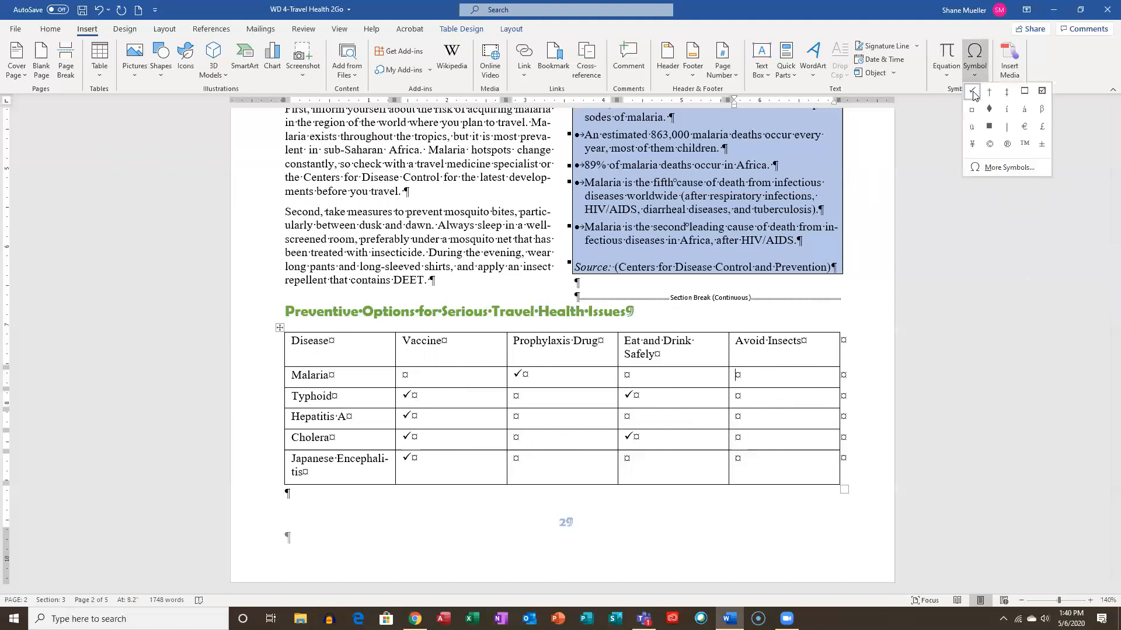
pyautogui.click(973, 92)
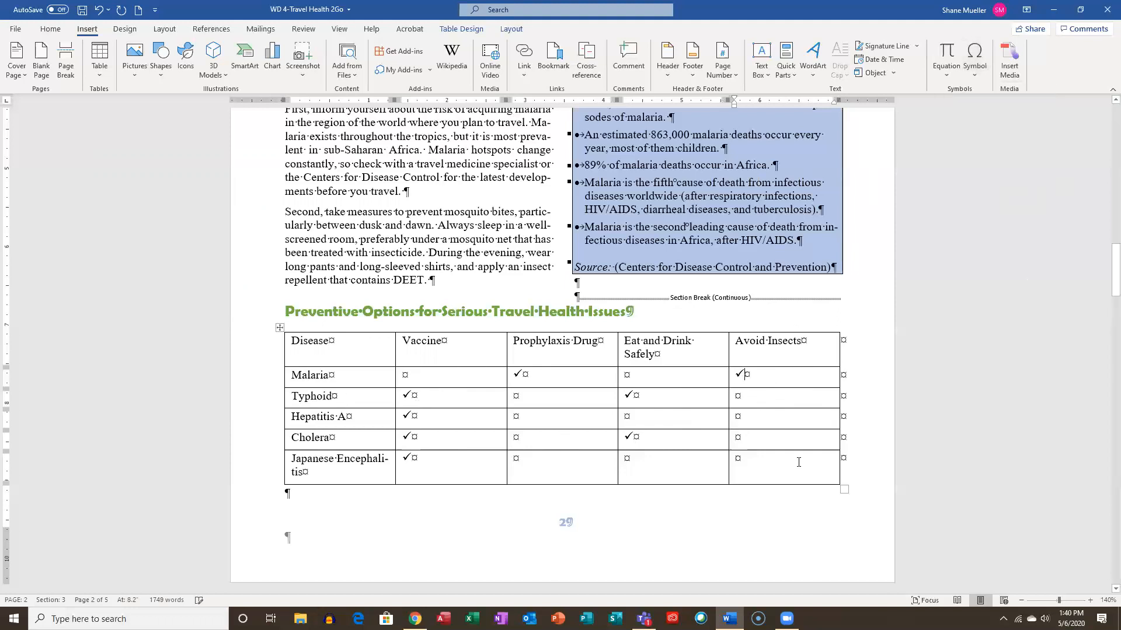
pyautogui.click(976, 78)
pyautogui.click(973, 92)
# Hide the paragraph marks and other formatting symbols in the document
pyautogui.click(53, 29)
pyautogui.click(391, 52)
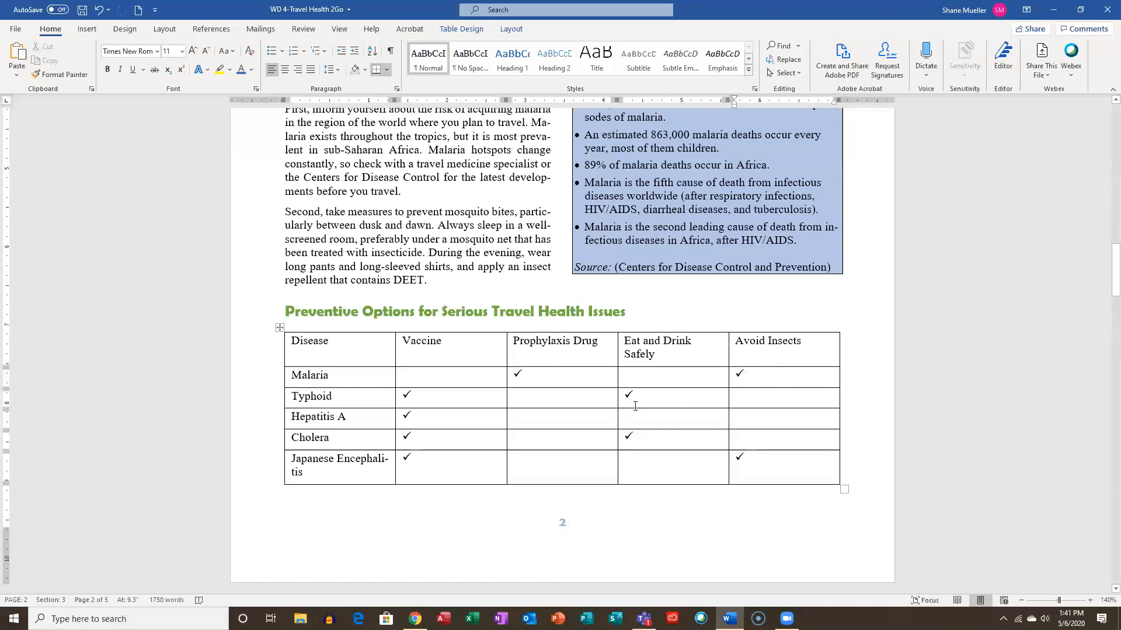
# Apply AutoFit Window to the entire preventive options table
pyautogui.click(279, 328)
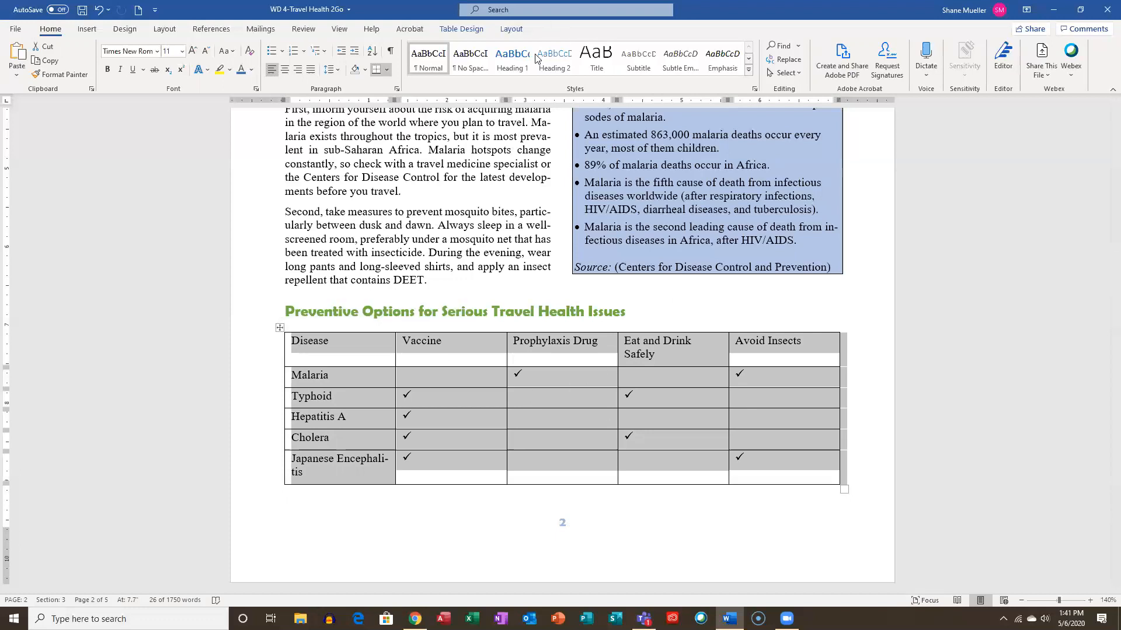
pyautogui.click(482, 31)
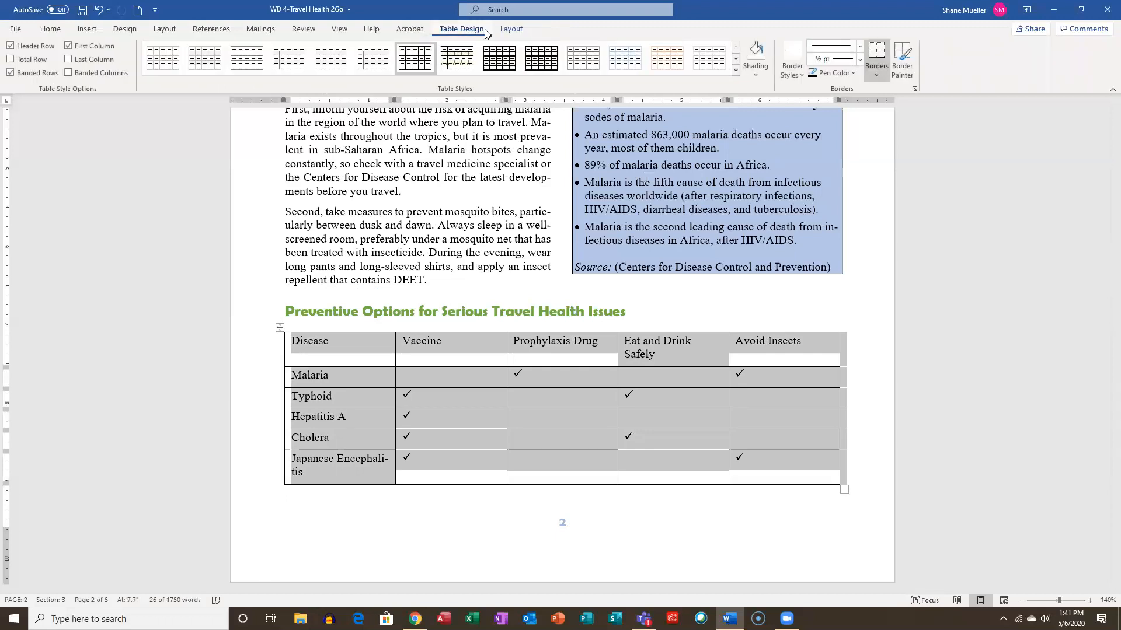
pyautogui.click(512, 29)
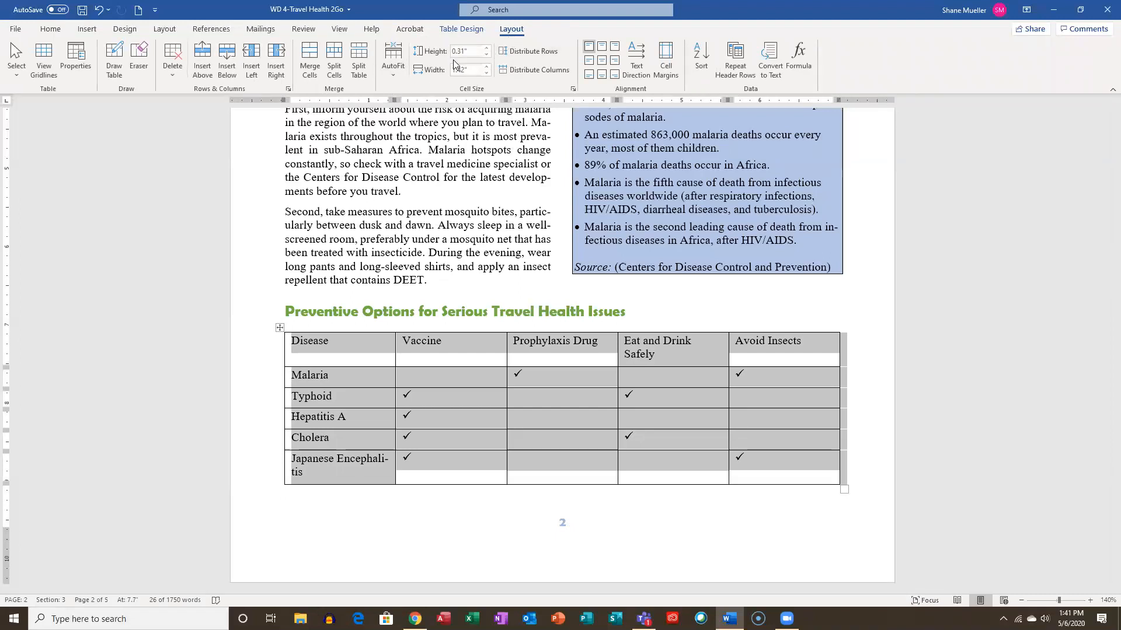
pyautogui.click(396, 81)
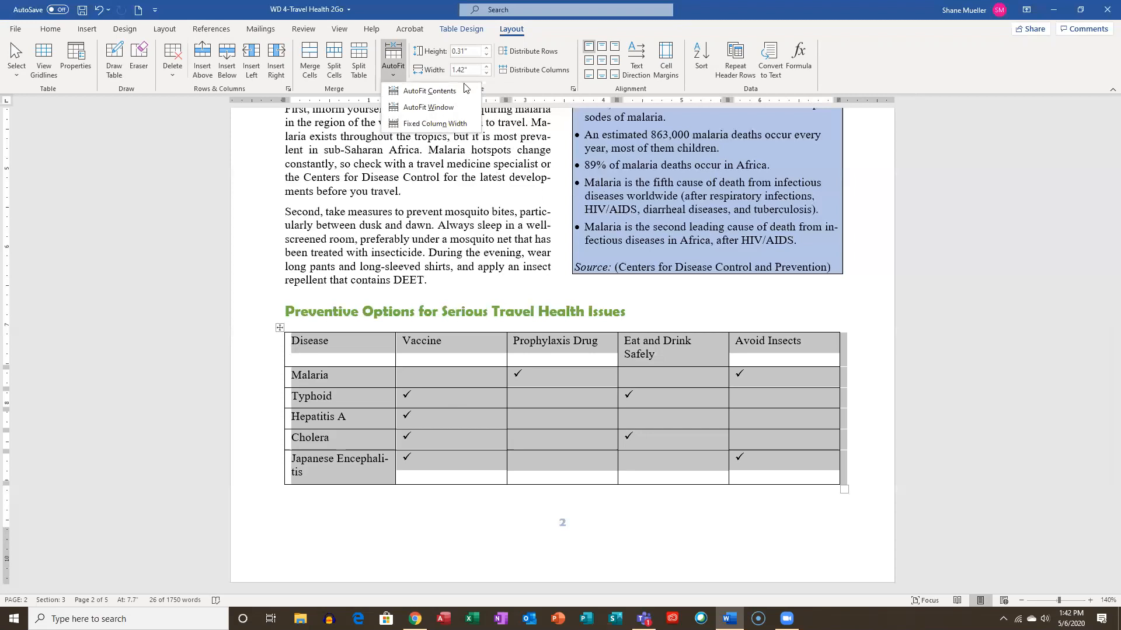
pyautogui.click(439, 112)
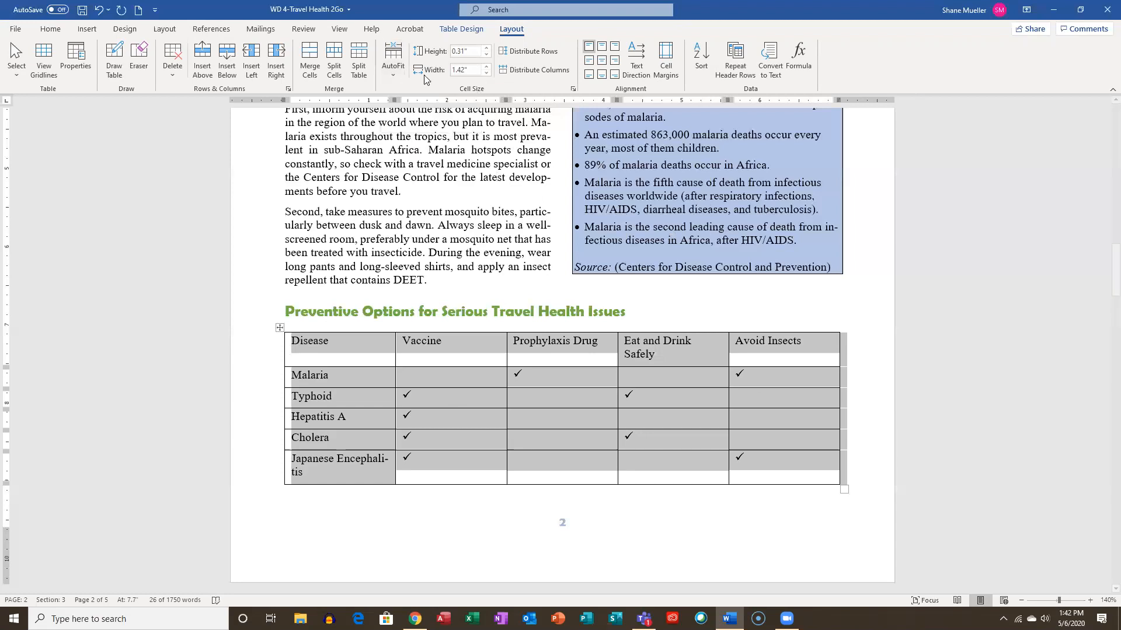
pyautogui.click(391, 75)
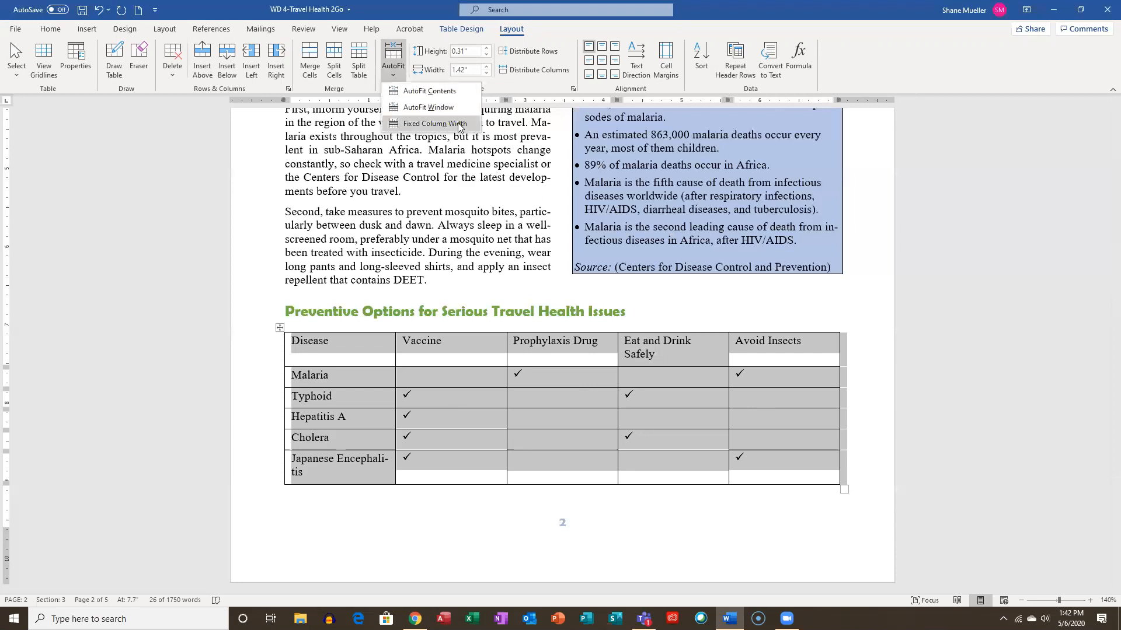
pyautogui.click(450, 109)
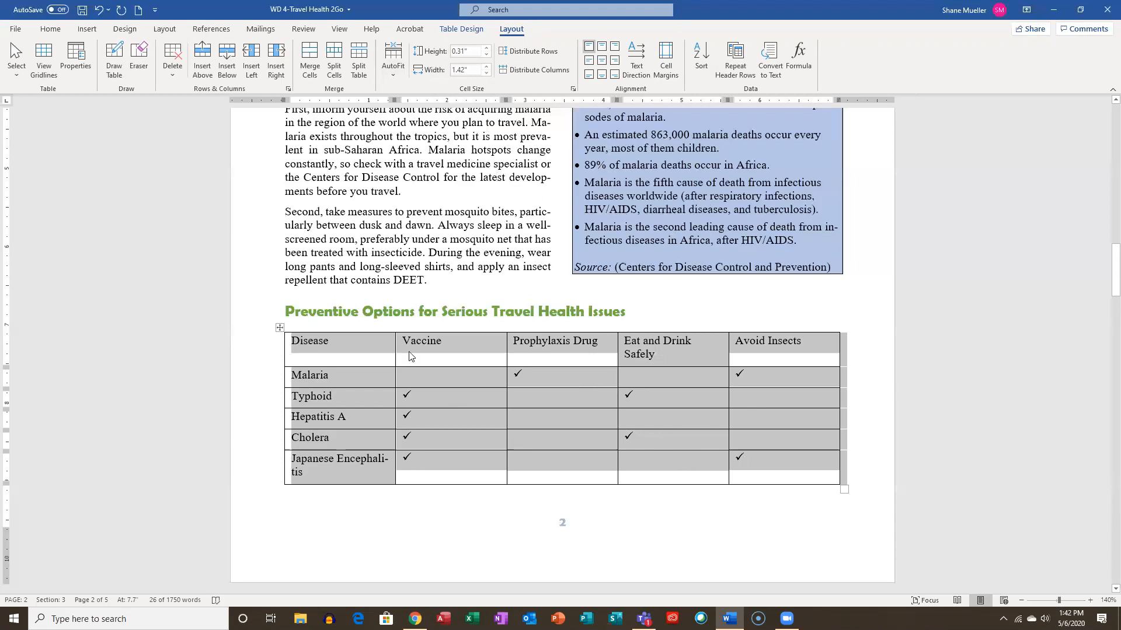
pyautogui.click(329, 327)
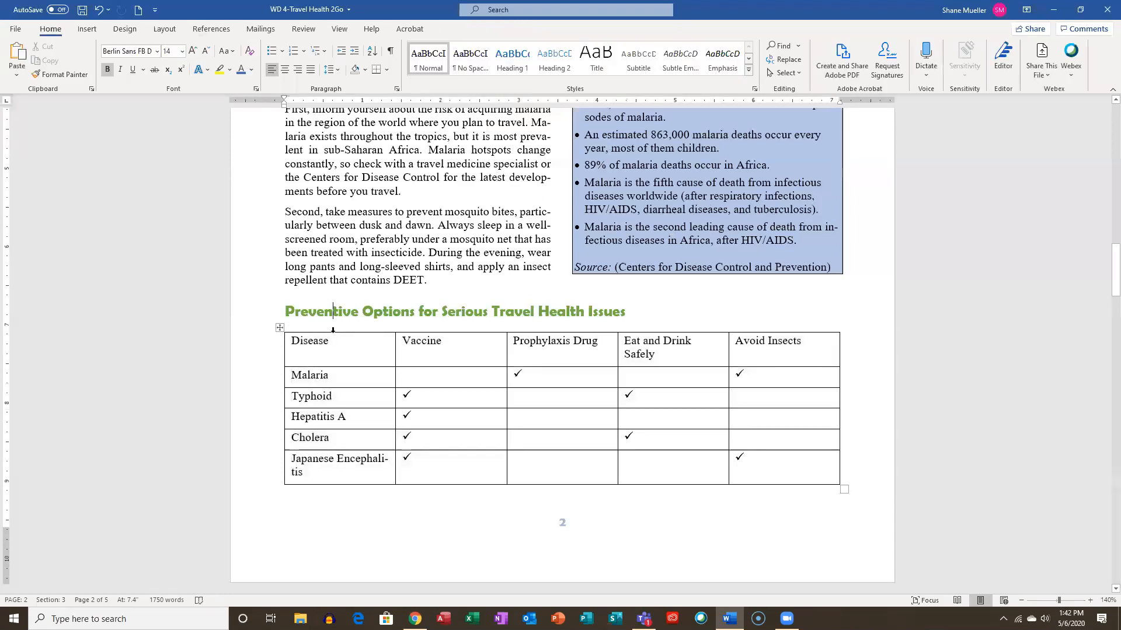
pyautogui.moveTo(332, 330); pyautogui.dragTo(759, 350)
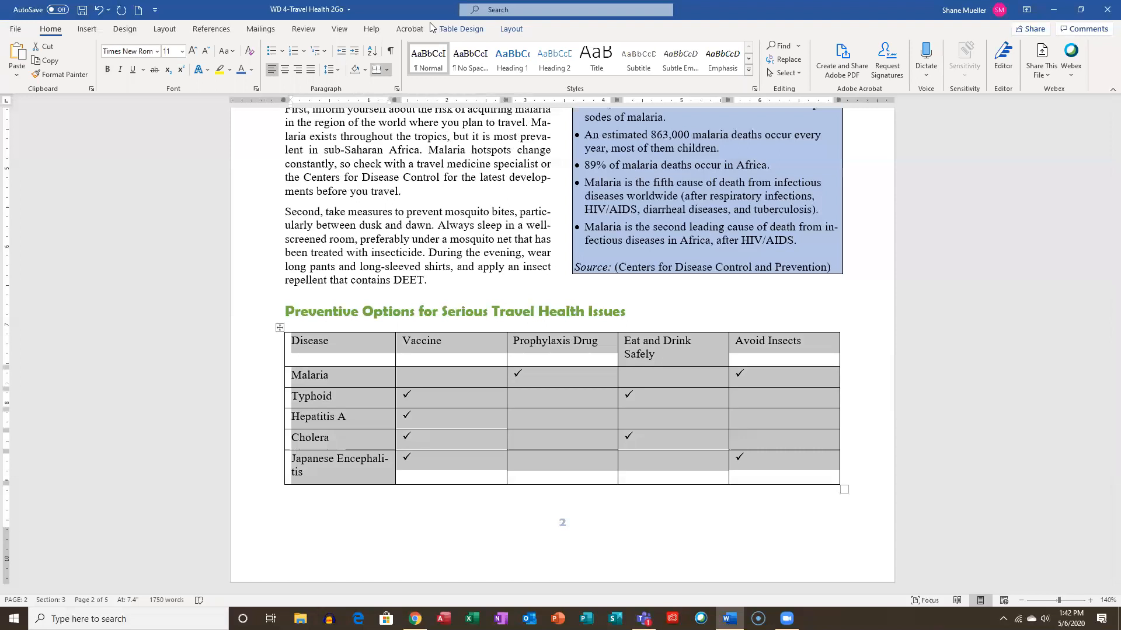
pyautogui.click(514, 29)
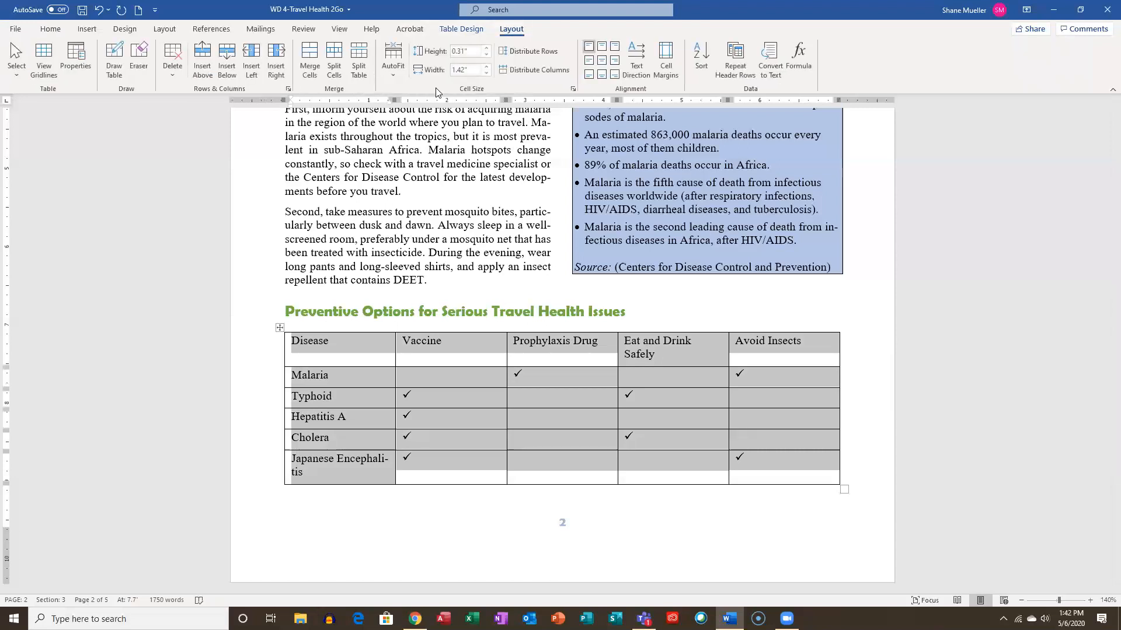
pyautogui.click(400, 77)
pyautogui.click(430, 107)
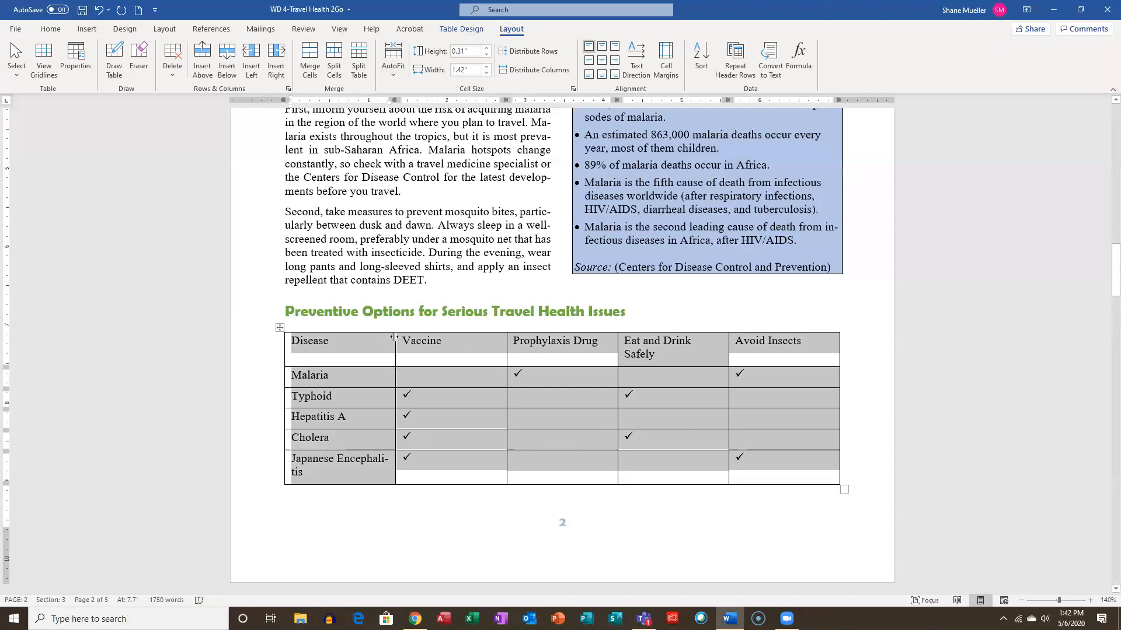
# Adjust the table's column widths so that Japanese Encephalitis and Eat and Drink Safely each fit on one line
pyautogui.moveTo(394, 343); pyautogui.dragTo(407, 341)
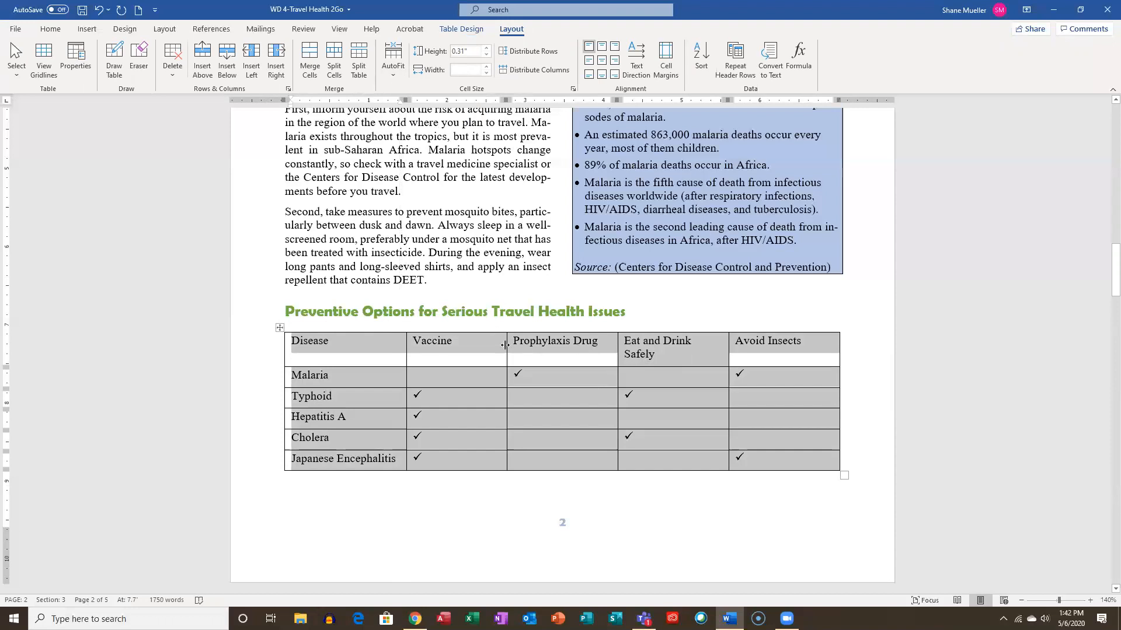
pyautogui.moveTo(506, 346); pyautogui.dragTo(484, 351)
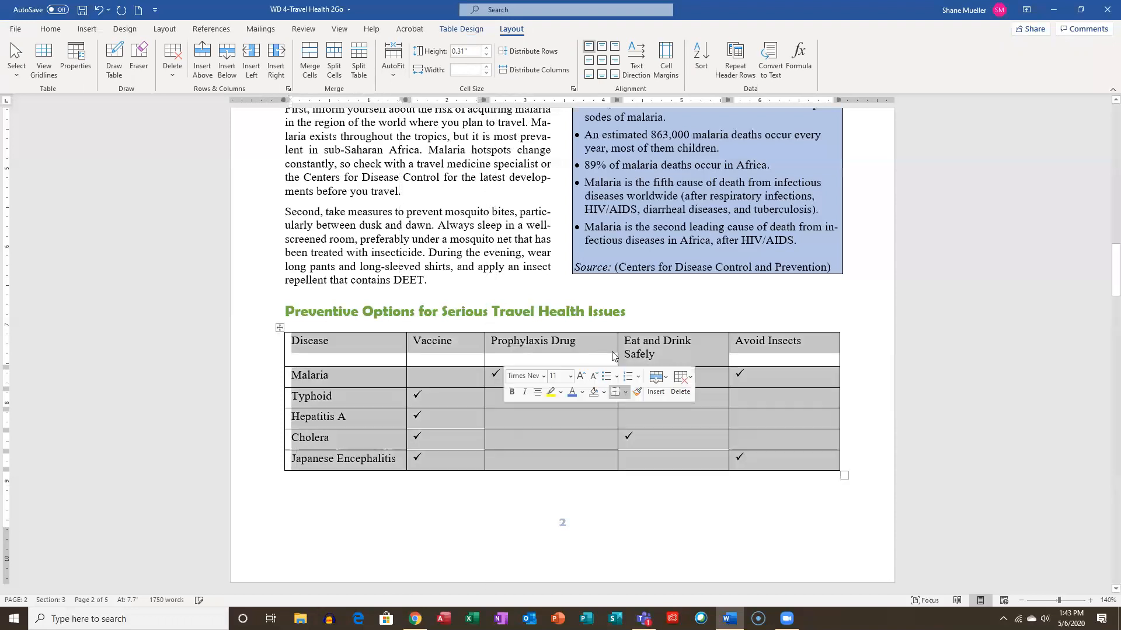
pyautogui.moveTo(616, 346); pyautogui.dragTo(594, 346)
pyautogui.moveTo(729, 344); pyautogui.dragTo(724, 340)
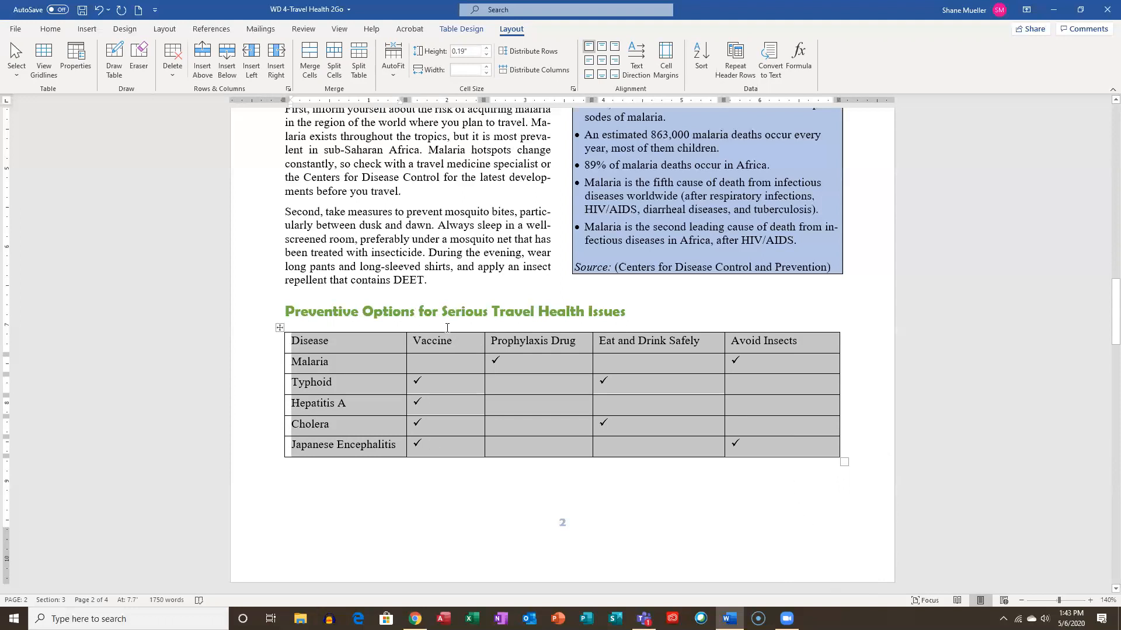
# Center the contents of the Vaccine through Avoid Insects columns both horizontally and vertically
pyautogui.moveTo(446, 331); pyautogui.dragTo(768, 336)
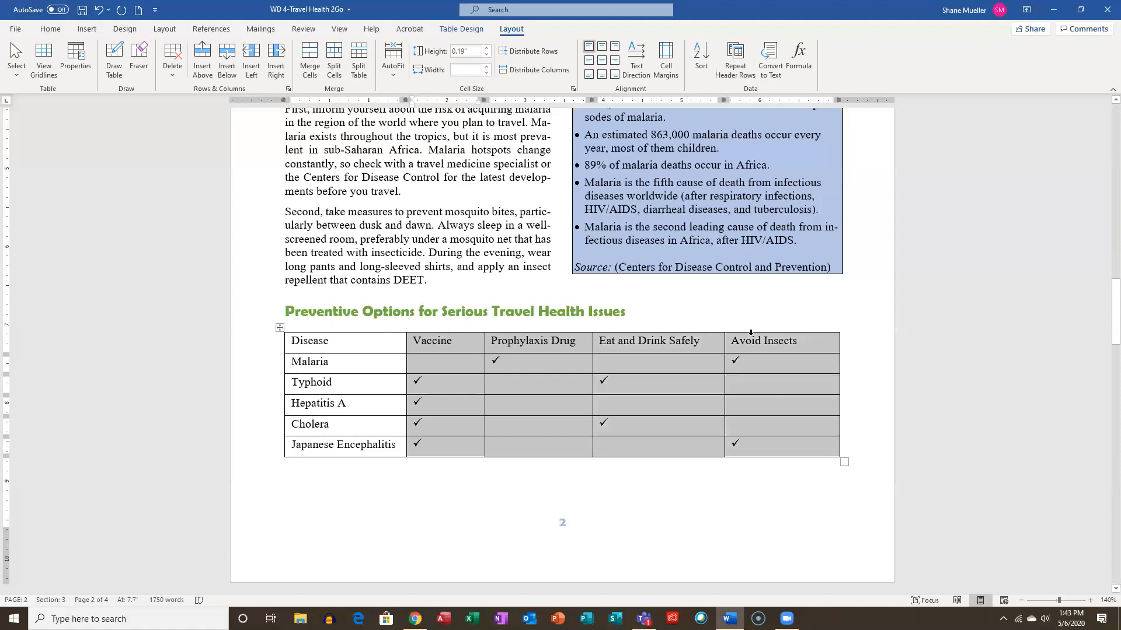
pyautogui.click(604, 63)
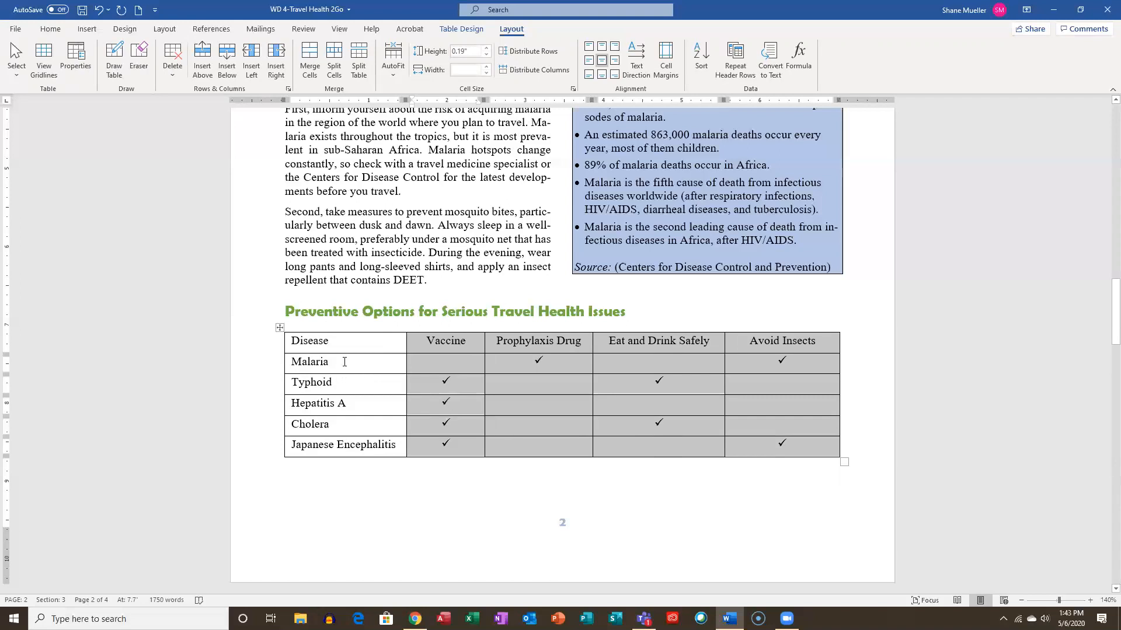
pyautogui.click(384, 345)
# Apply the list table style with a solid blue header row to the whole preventive options table
pyautogui.click(280, 328)
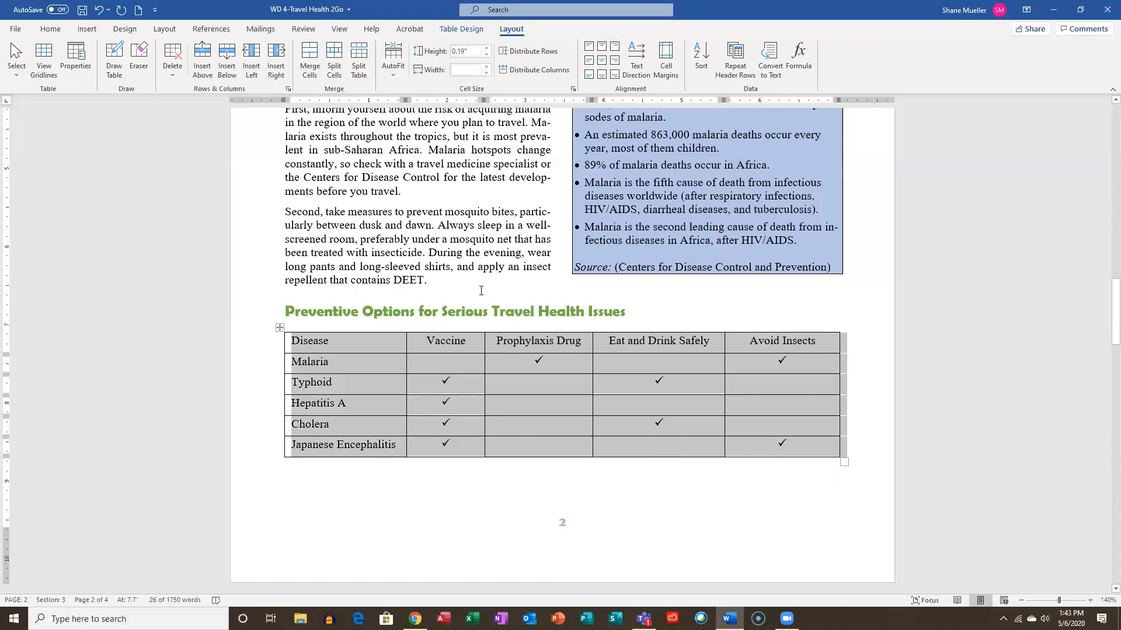
pyautogui.click(475, 31)
pyautogui.click(708, 58)
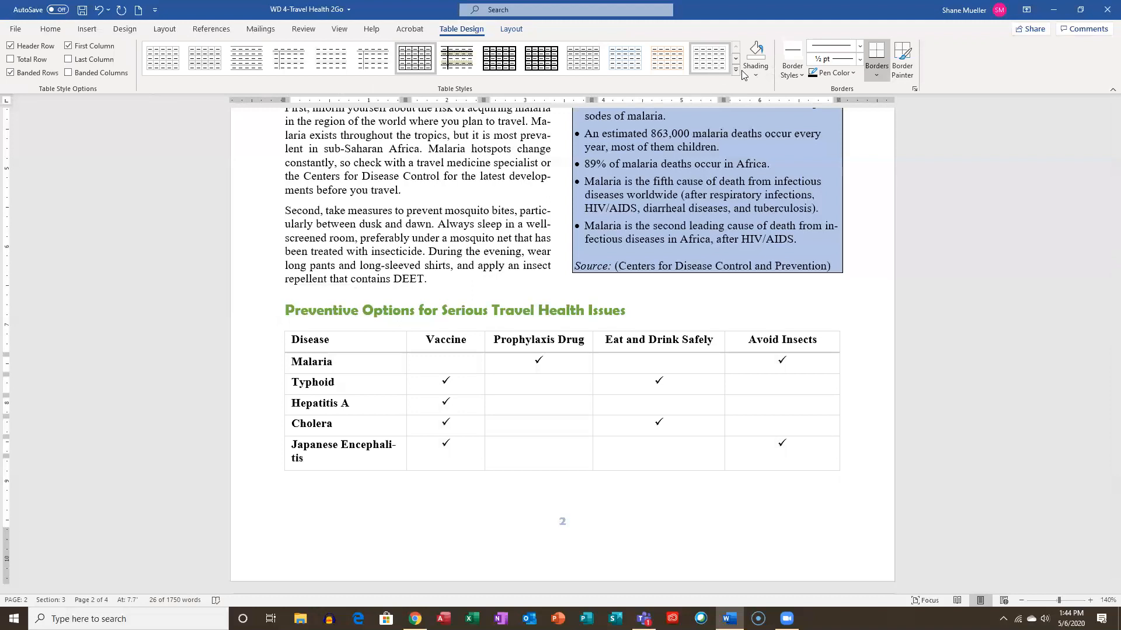
pyautogui.click(735, 70)
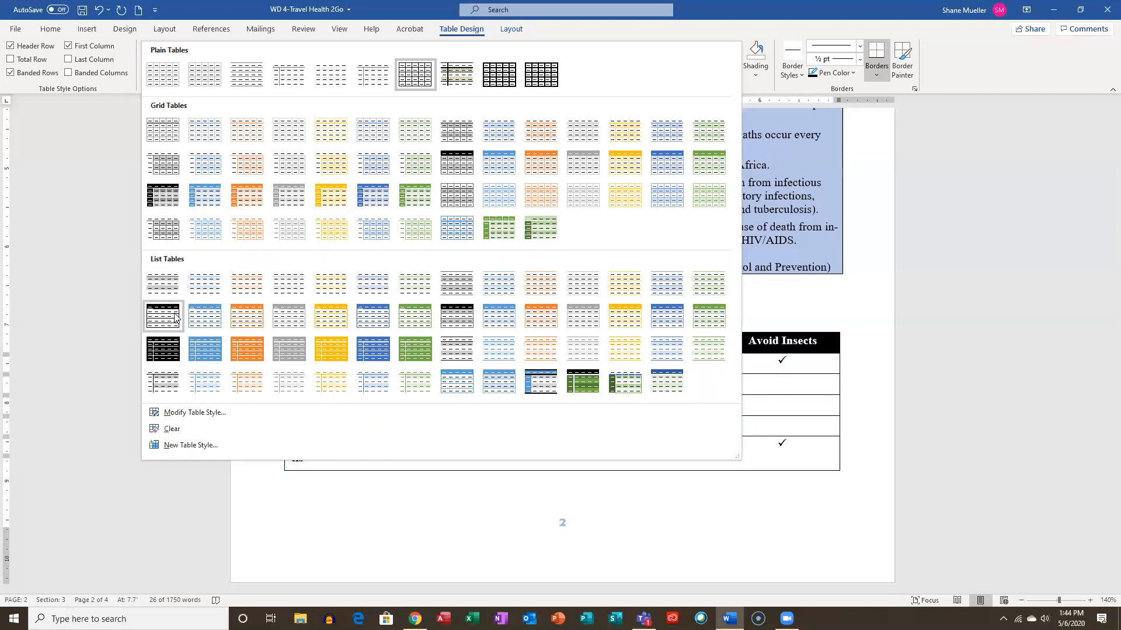
pyautogui.click(372, 317)
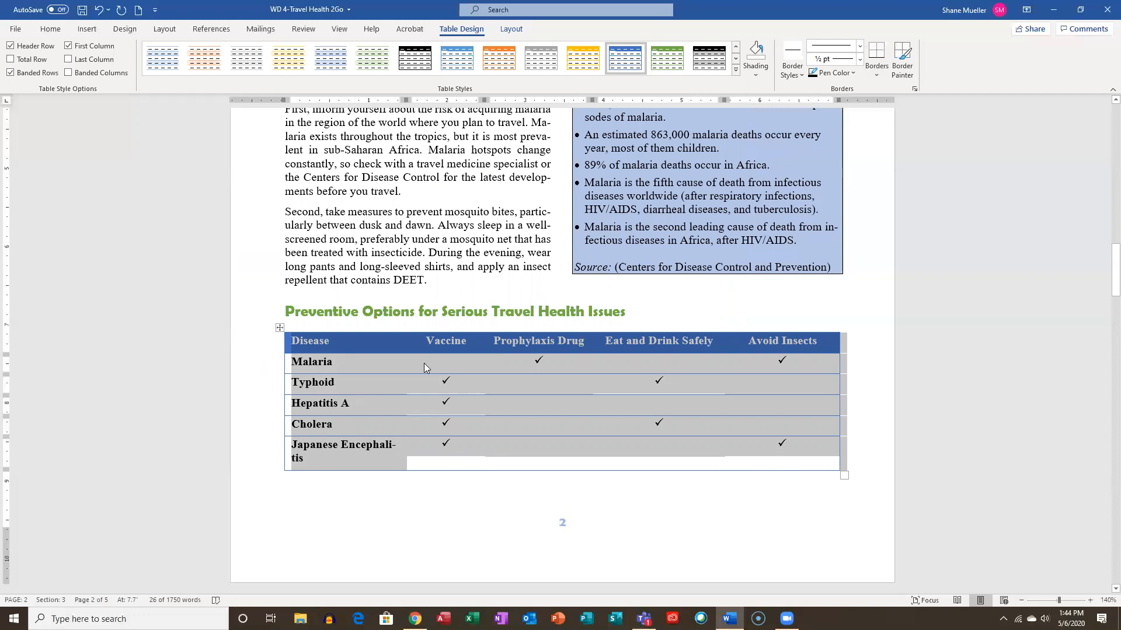
pyautogui.click(526, 481)
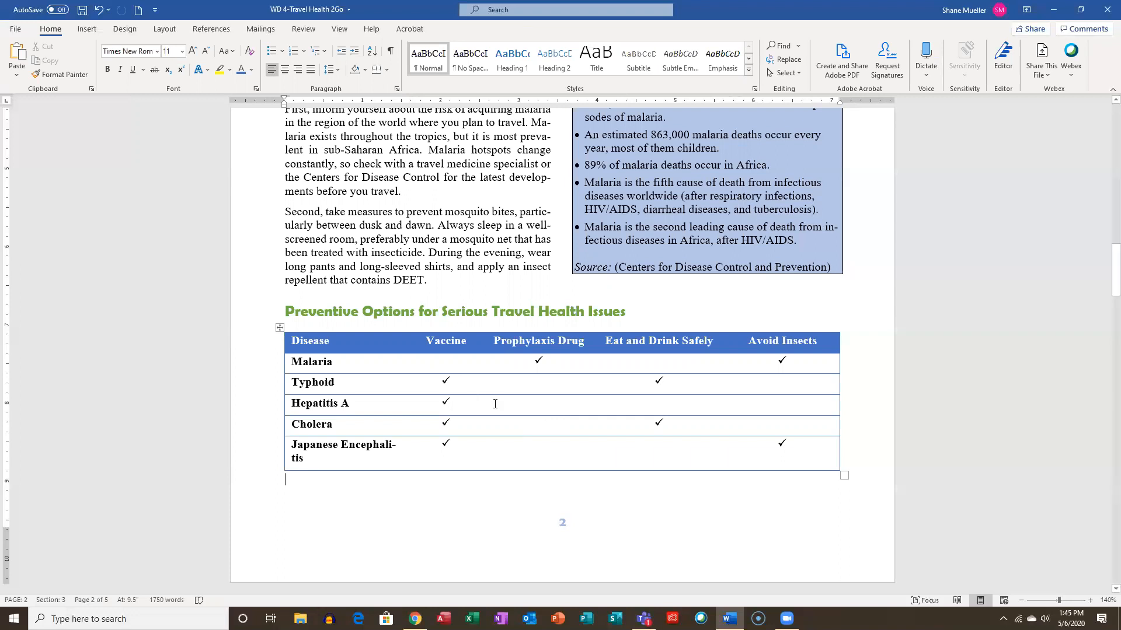
# Insert a footnote on the first page after the sentence ending "such as a conference center or a resort."
pyautogui.scroll(4, 530, 250)
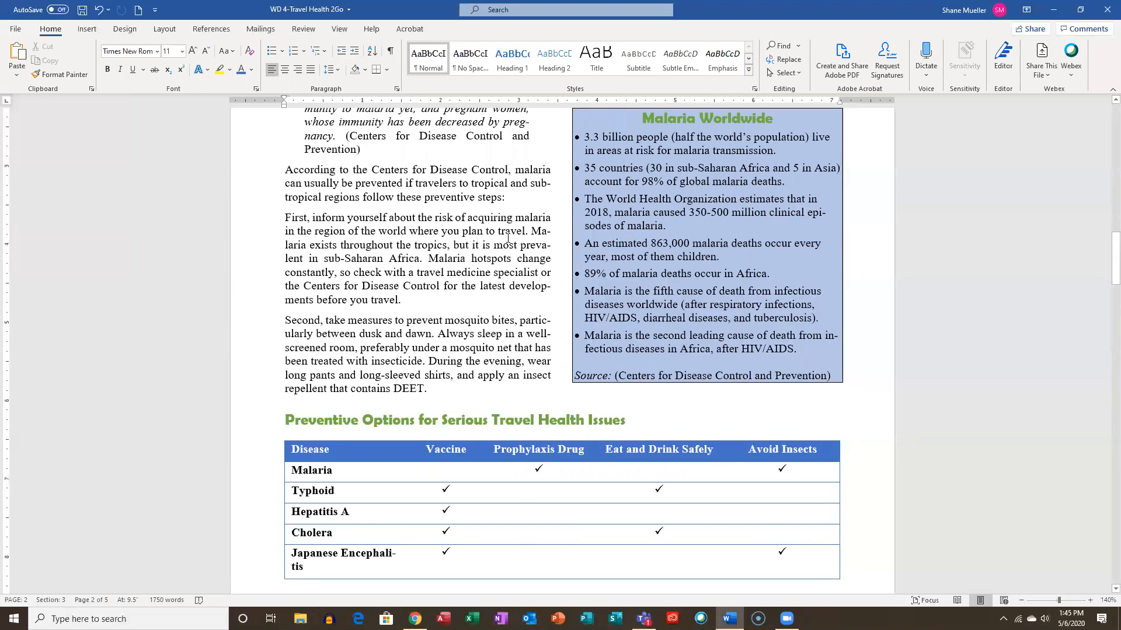
pyautogui.scroll(10, 530, 250)
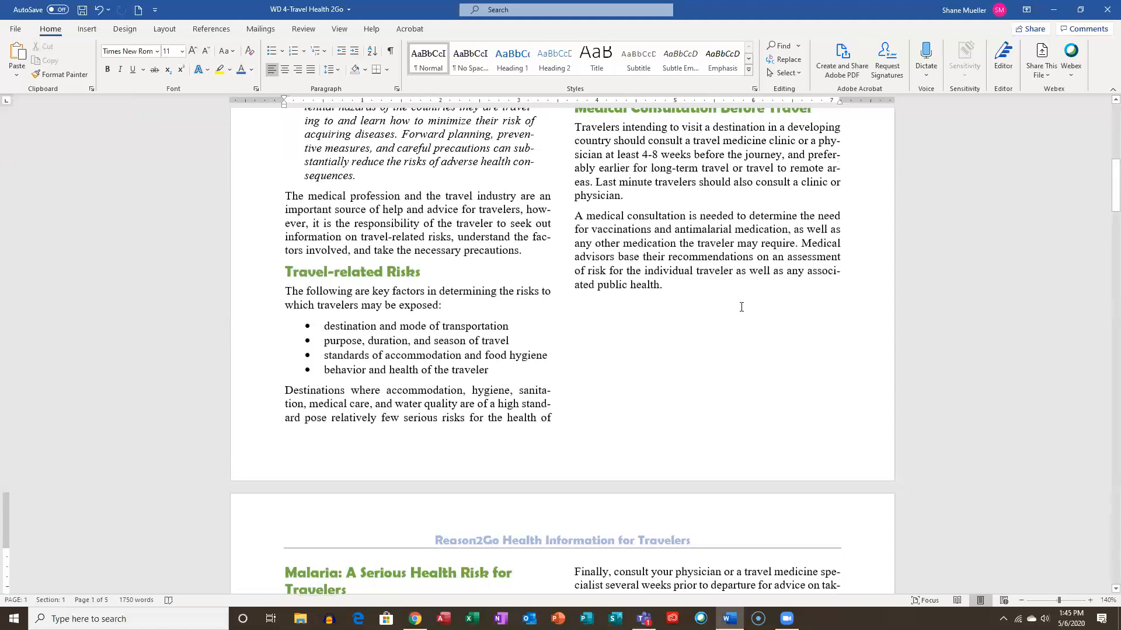
pyautogui.scroll(8, 736, 325)
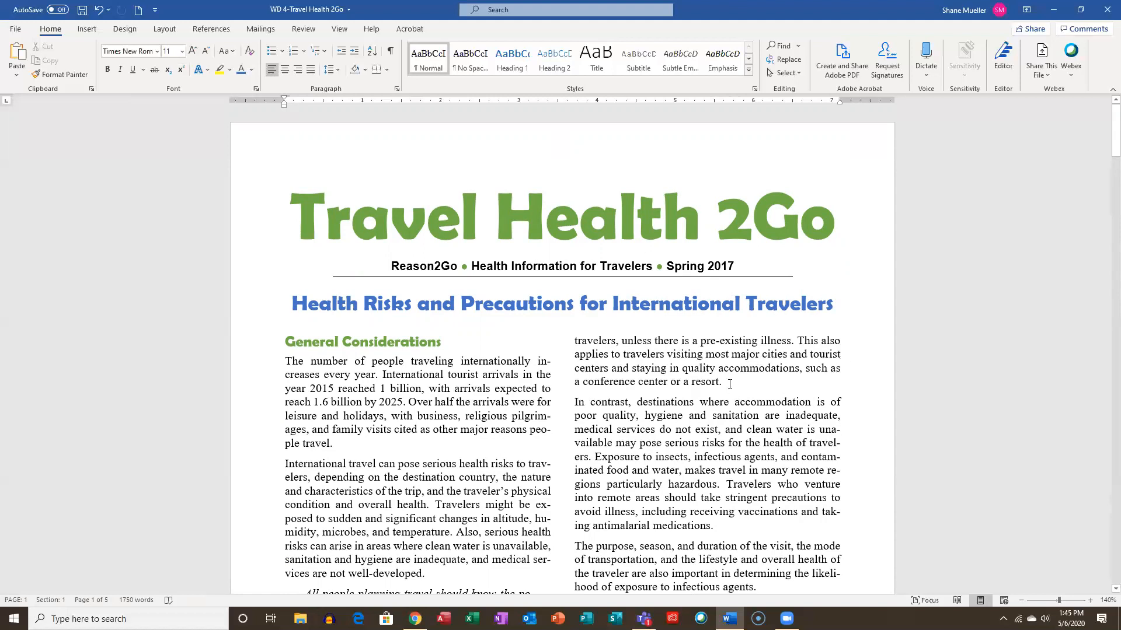
pyautogui.click(753, 377)
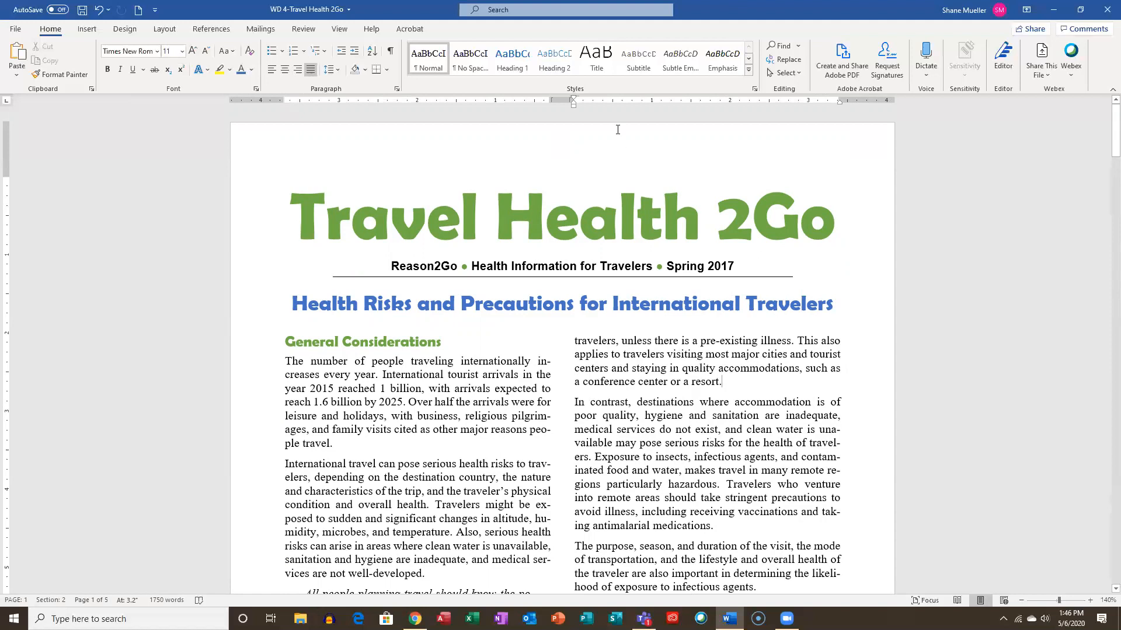
pyautogui.click(211, 29)
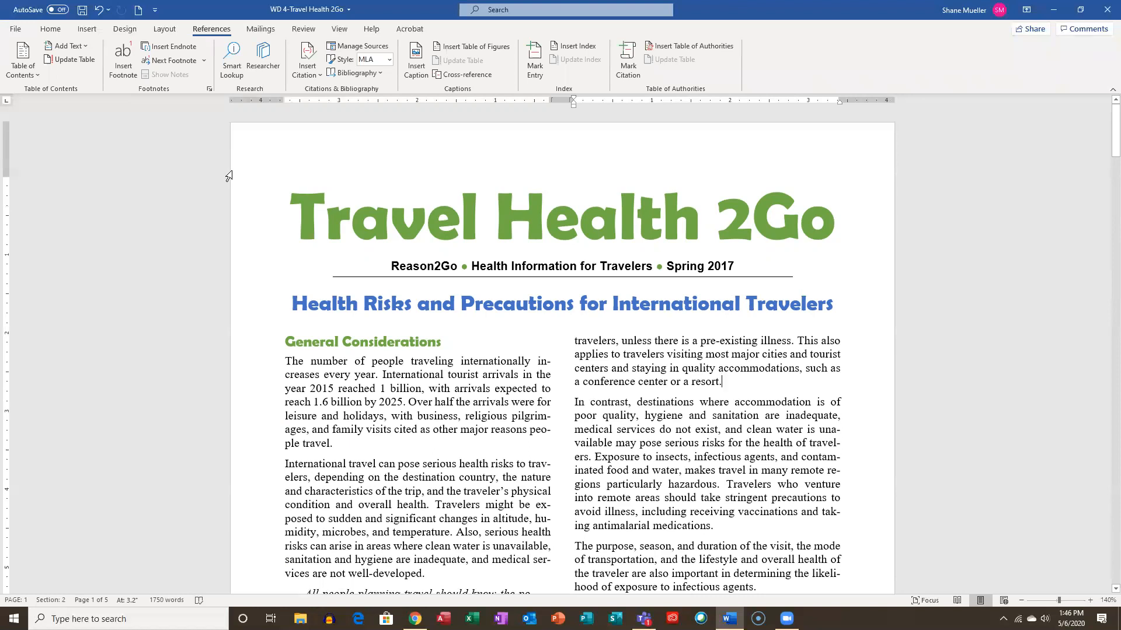
pyautogui.click(122, 60)
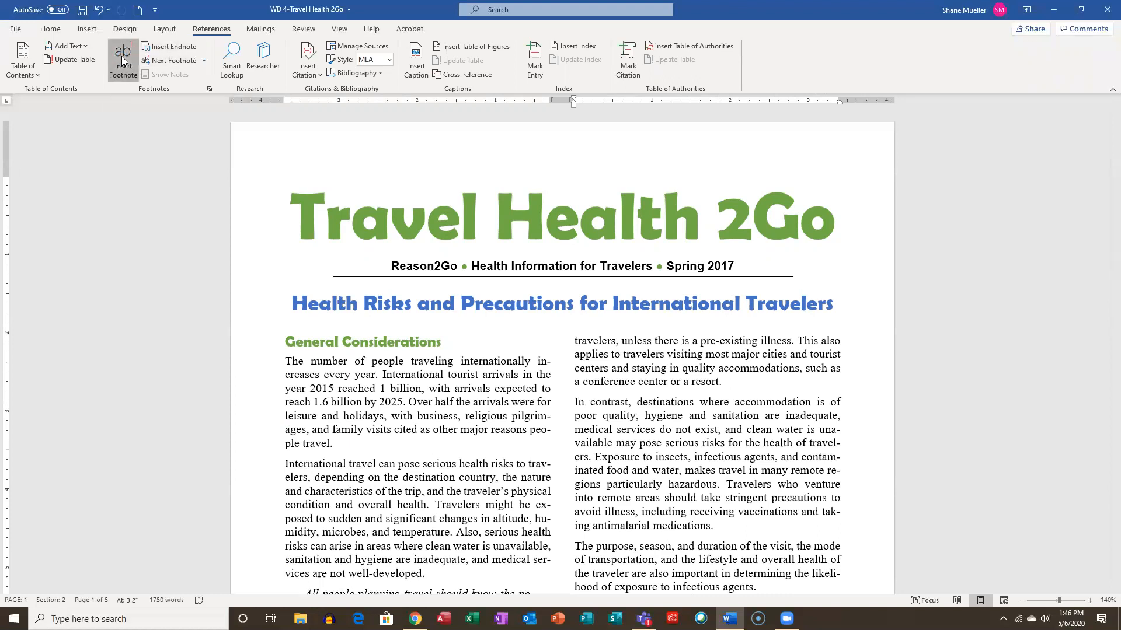
# Fill in the first footnote with "Behavior is a critical factor. For example, going outdoors in a malaria-endemic area could result in becoming infected."
pyautogui.scroll(5, 767, 252)
pyautogui.scroll(2, 767, 252)
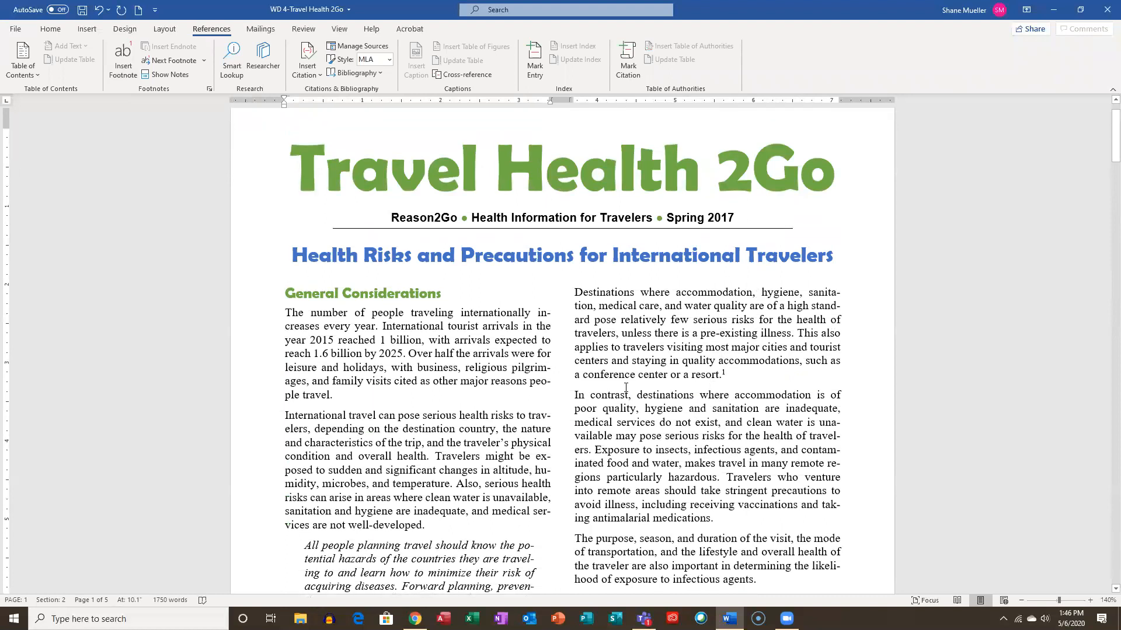
pyautogui.scroll(-6, 626, 387)
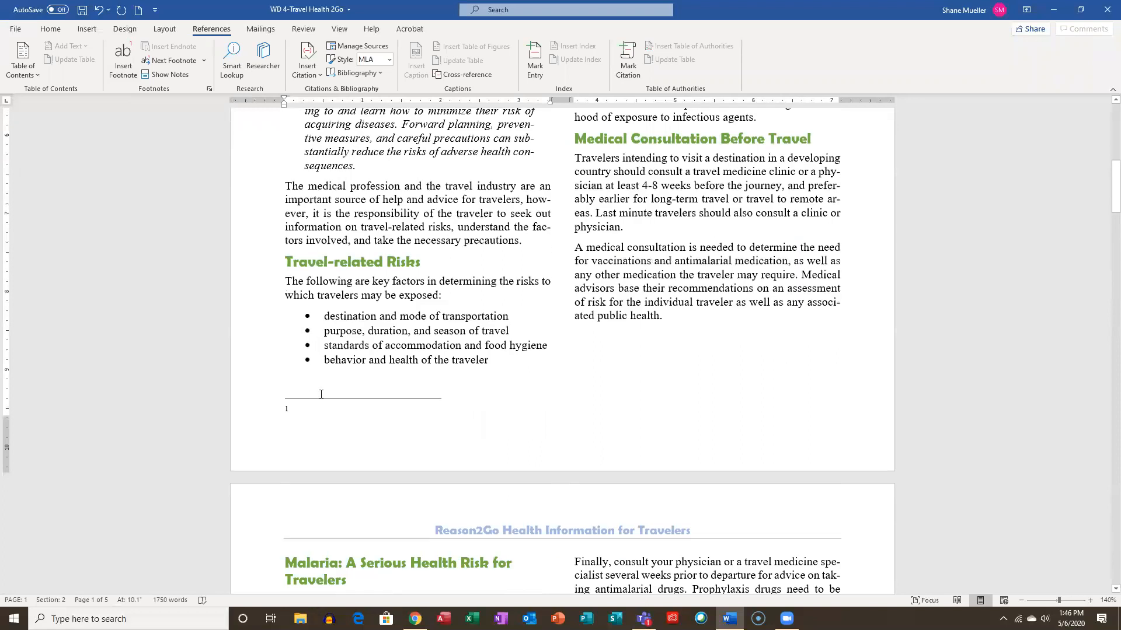
pyautogui.click(436, 400)
pyautogui.write('Behavior ')
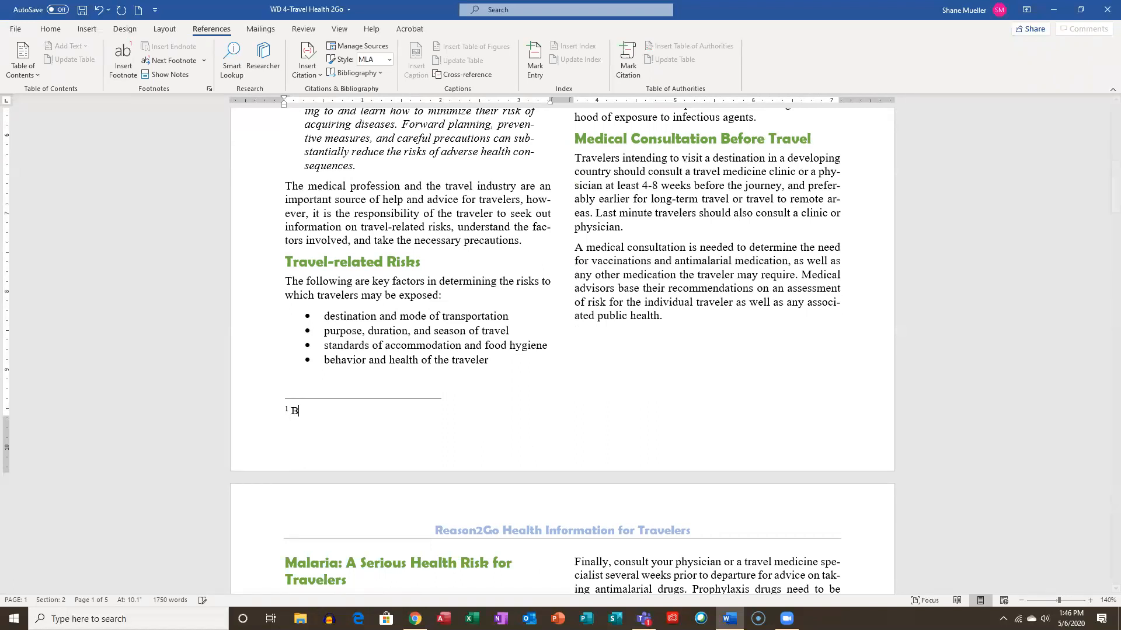
pyautogui.write('is a critical factor.')
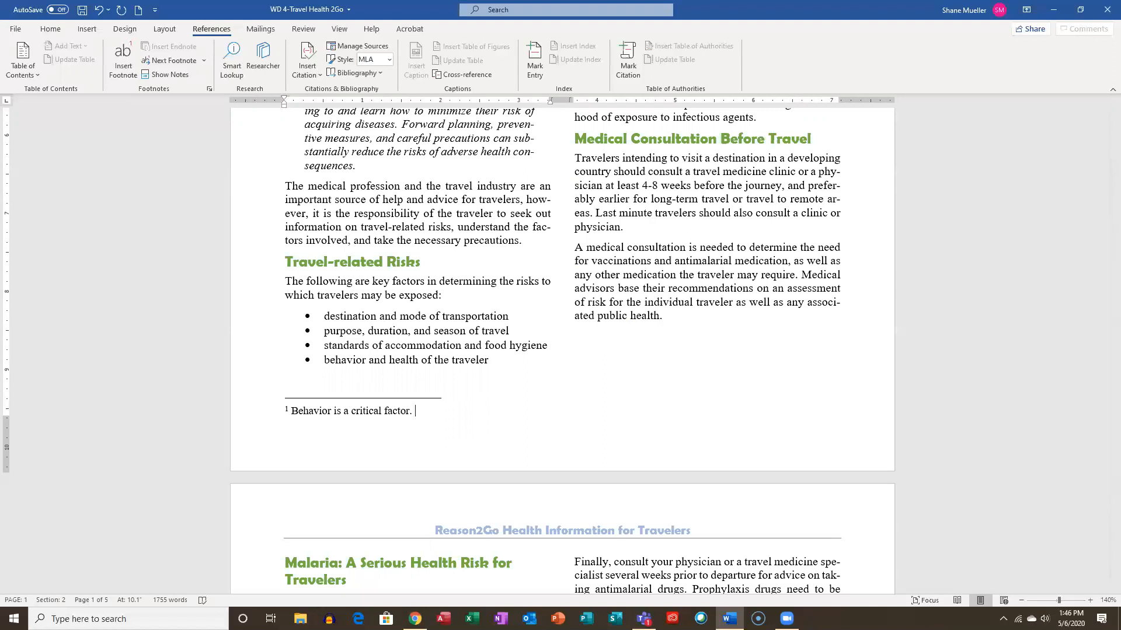
pyautogui.write('For example, going outdoors in am')
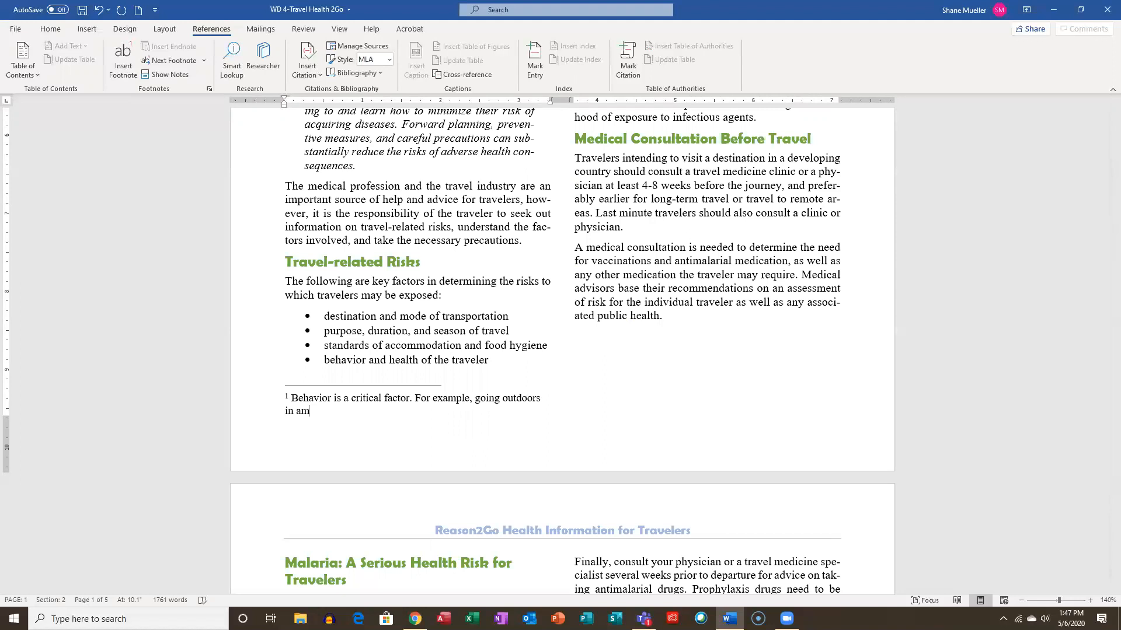
pyautogui.press('BackSpace')
pyautogui.write('malaria-endemic are')
pyautogui.write('could result')
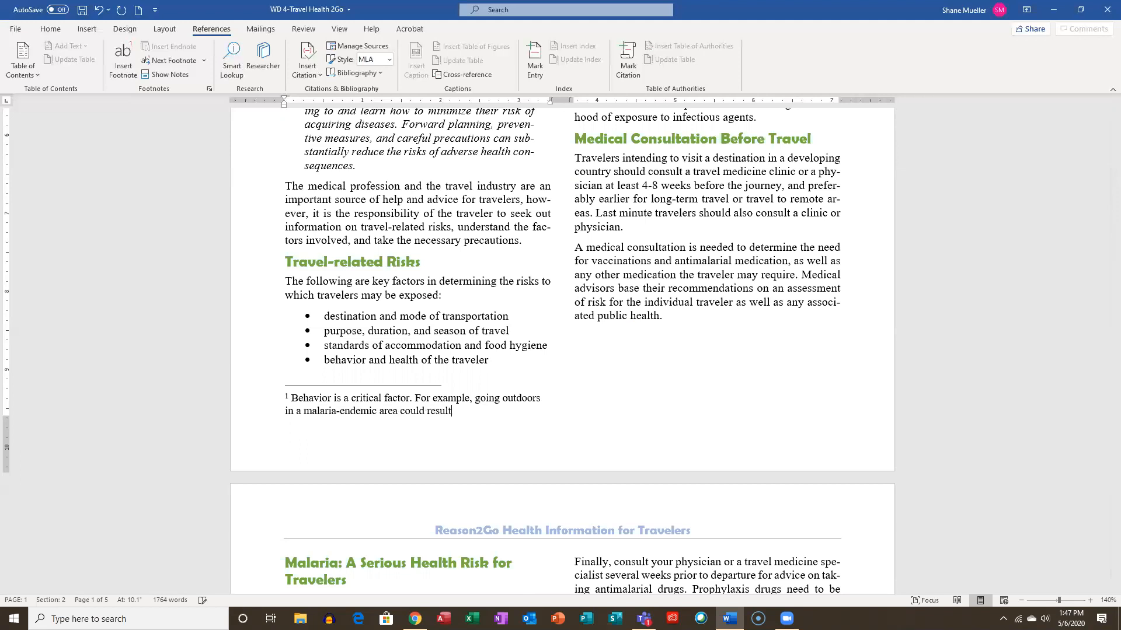
pyautogui.write(' in becoming infected.')
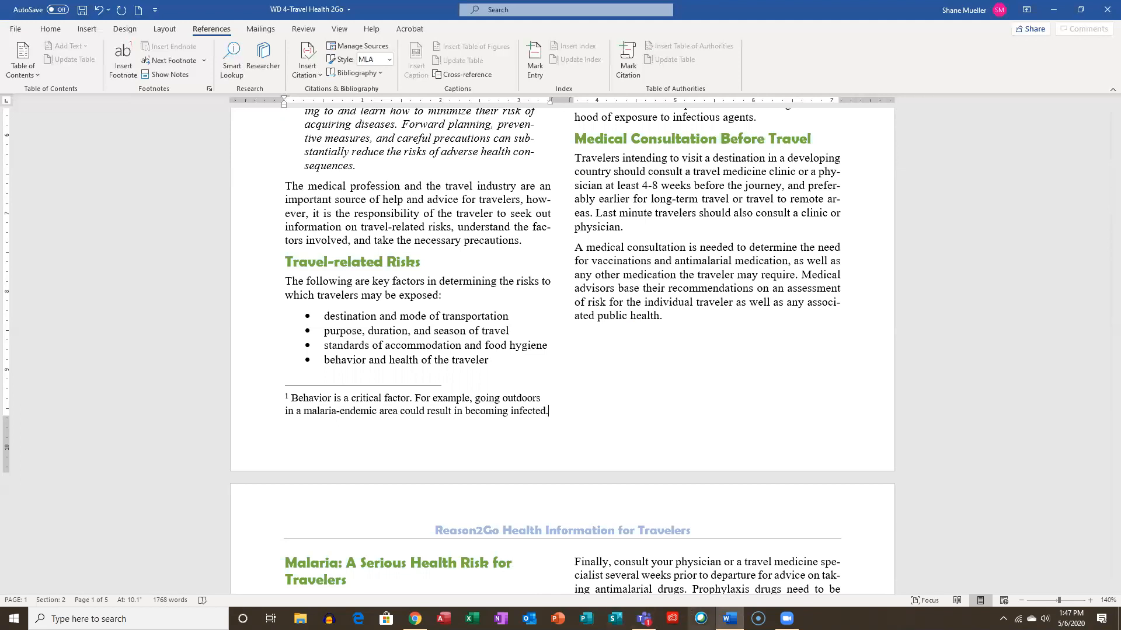
# Add a footnote after "any associated public health." on the first page, reading "It is best to consult a travel medicine specialist."
pyautogui.moveTo(729, 620)
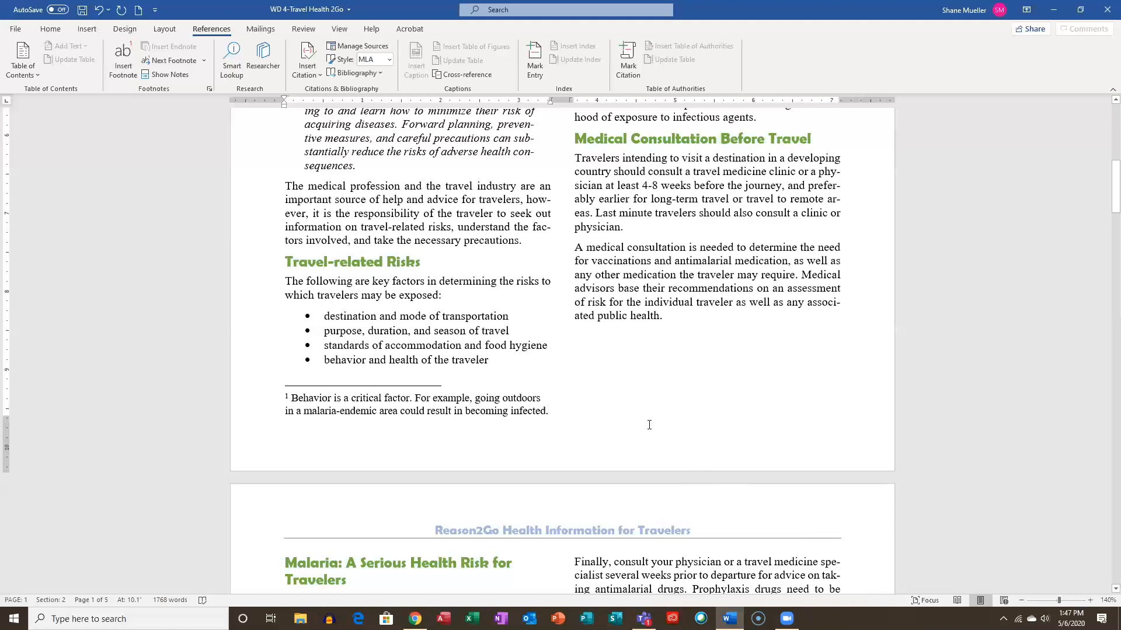
pyautogui.scroll(3, 608, 380)
pyautogui.scroll(5, 615, 425)
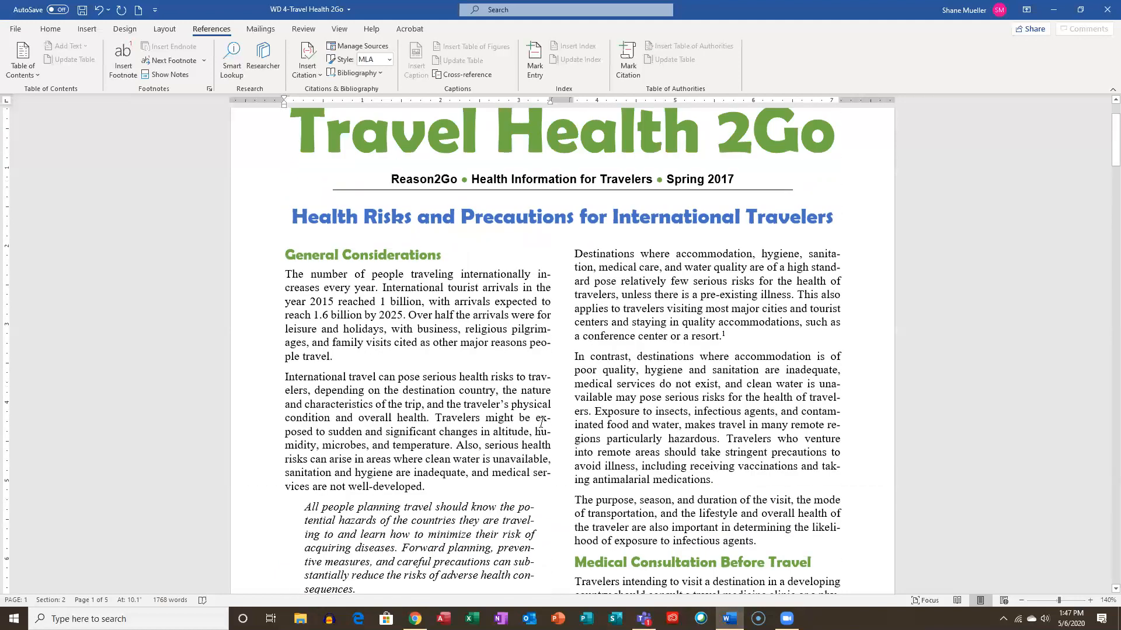
pyautogui.scroll(-6, 542, 423)
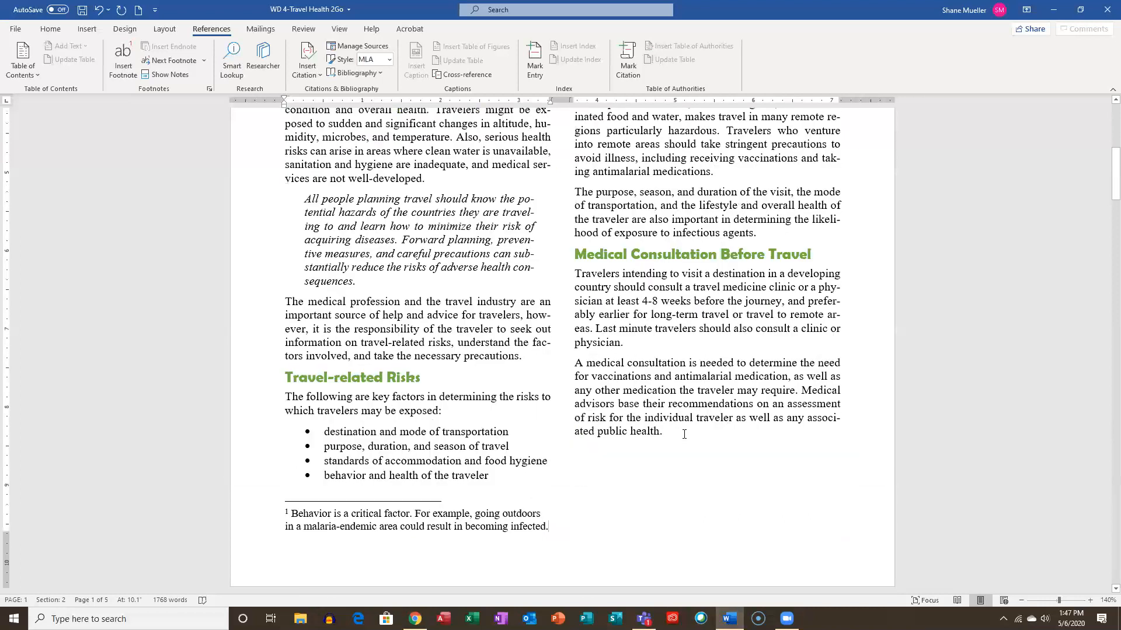
pyautogui.click(680, 432)
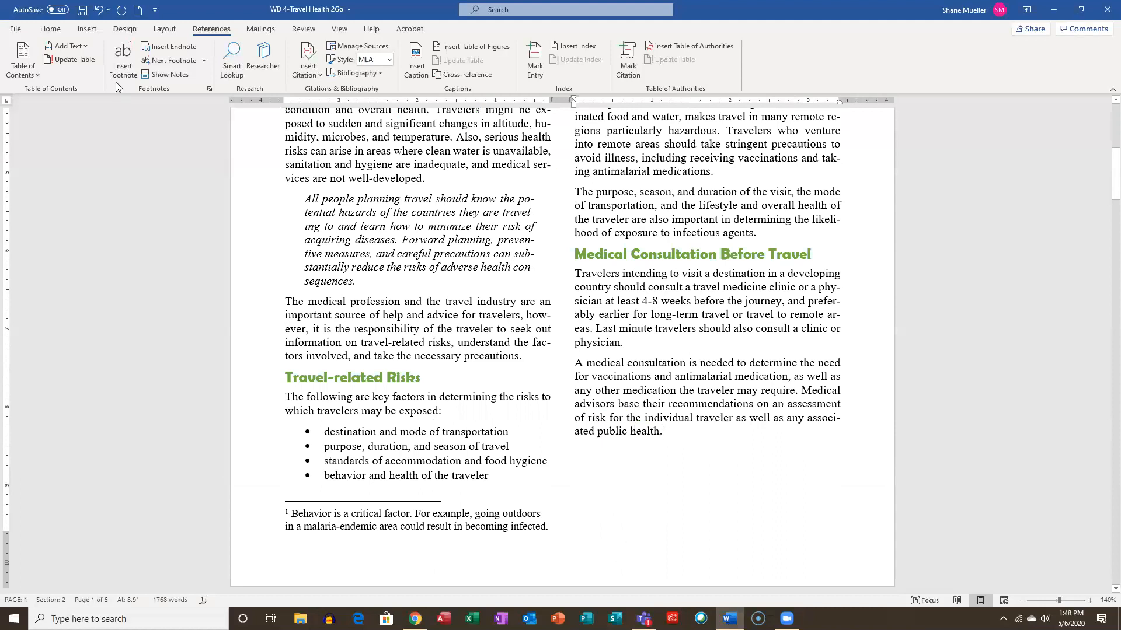
pyautogui.click(126, 50)
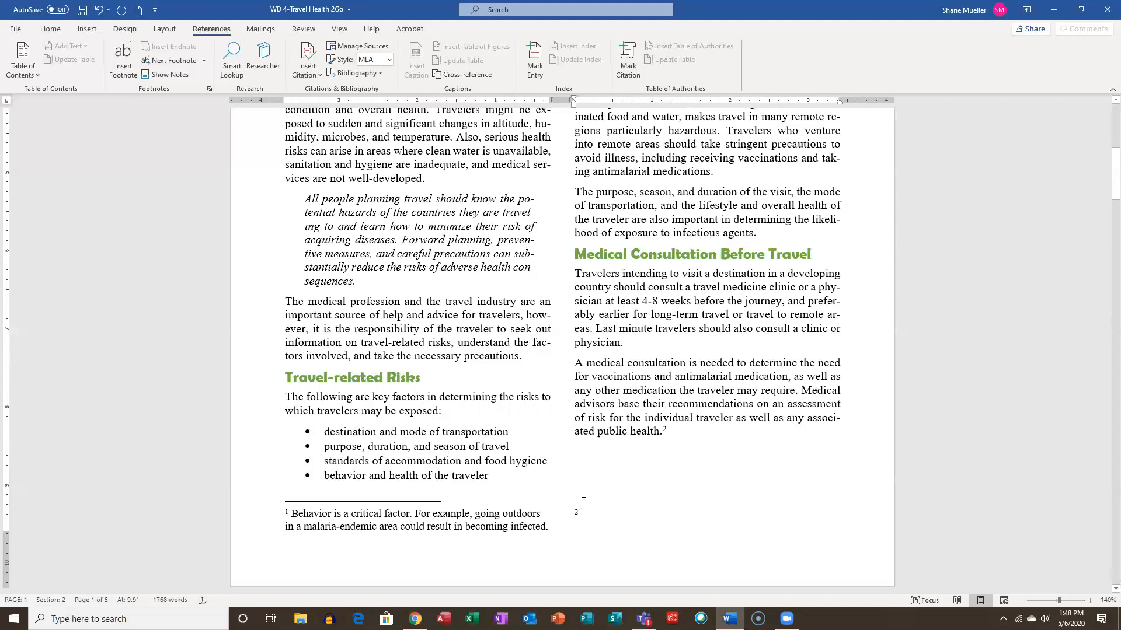
pyautogui.write('It is be')
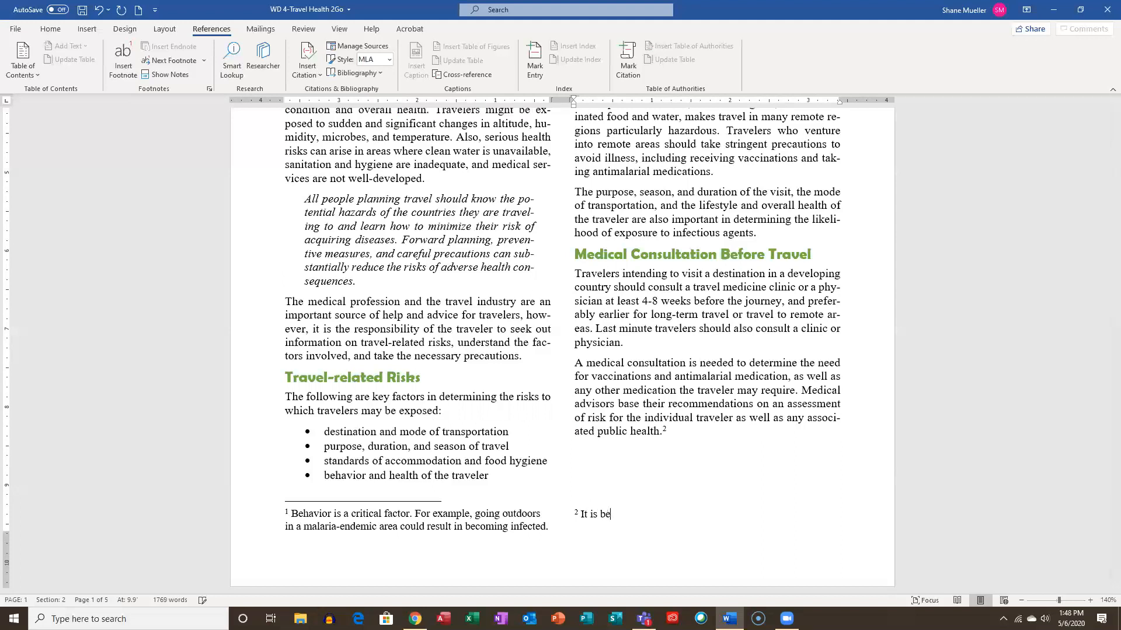
pyautogui.write('st to consult a travel medic')
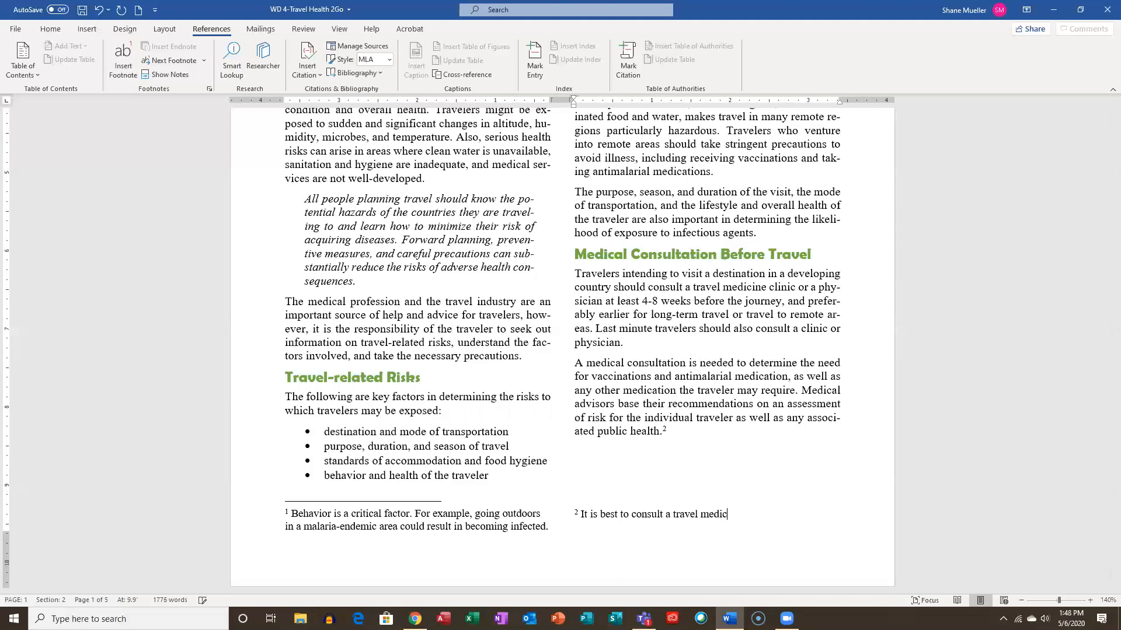
pyautogui.write('ine specialist.')
# Insert a footnote after the bullet "Medications taken on a regular basis at home" under Other important items on page 4
pyautogui.scroll(-5, 700, 581)
pyautogui.scroll(-15, 718, 581)
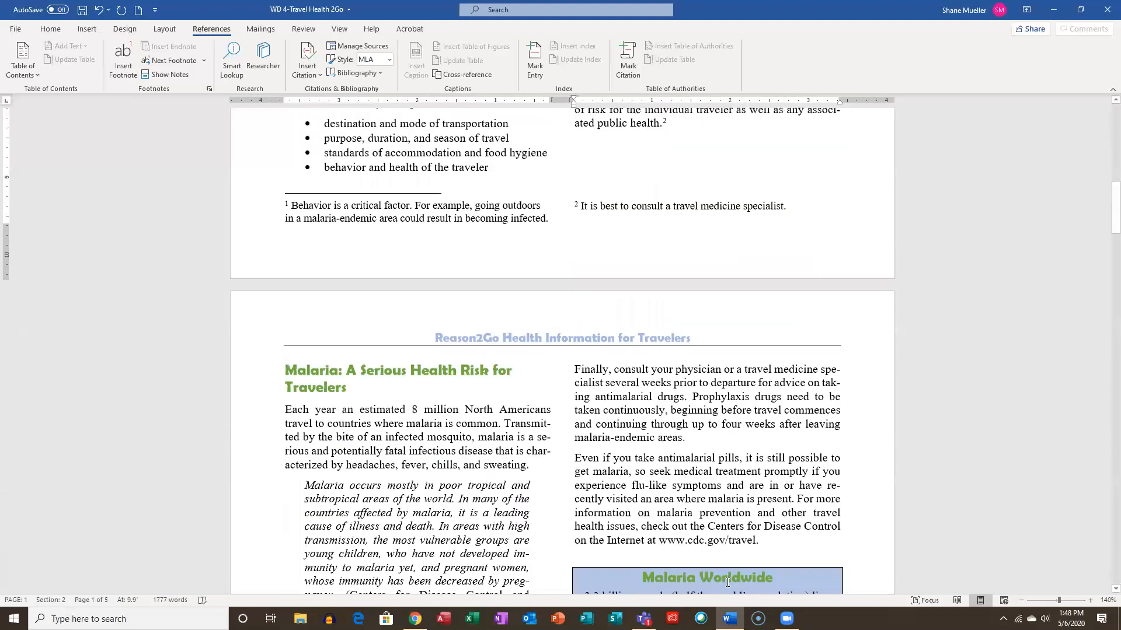
pyautogui.scroll(-6, 716, 591)
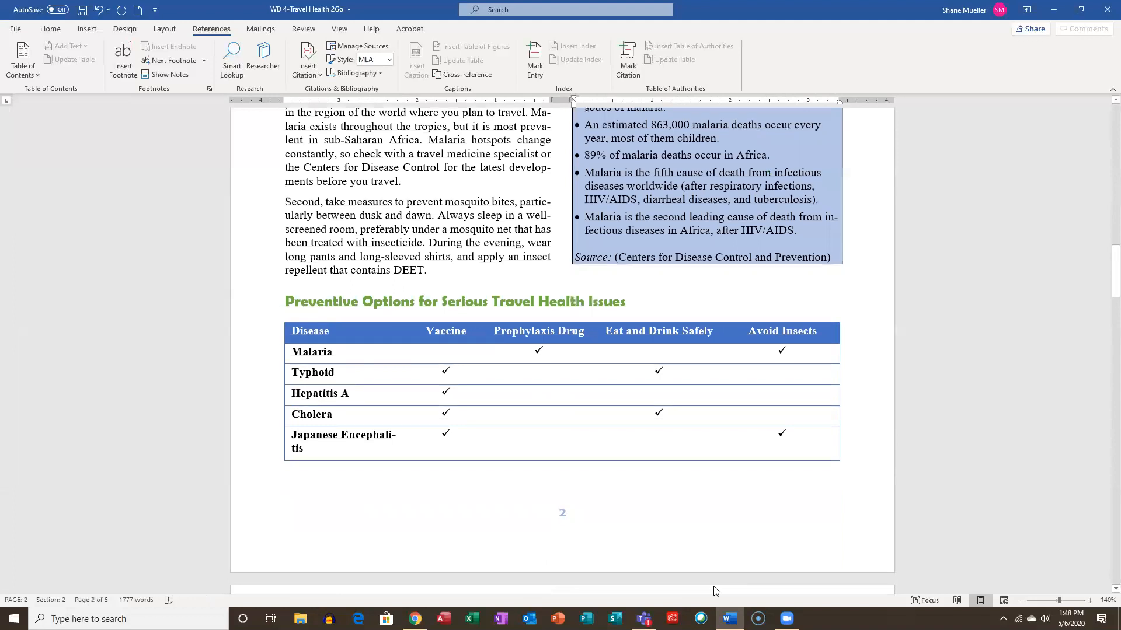
pyautogui.scroll(-20, 698, 376)
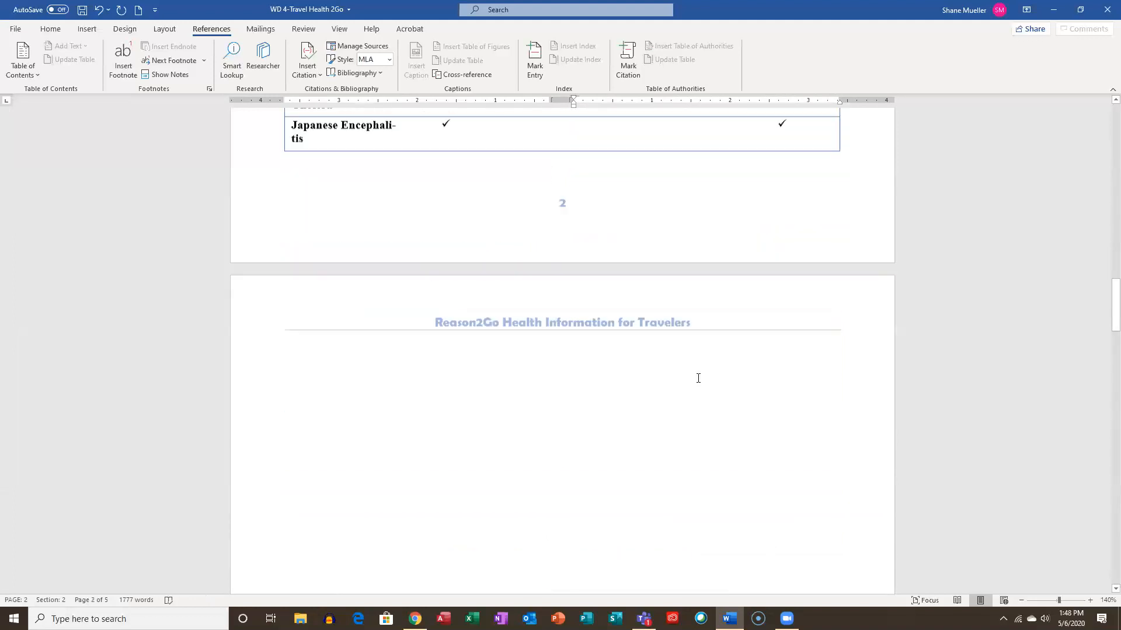
pyautogui.scroll(-5, 700, 377)
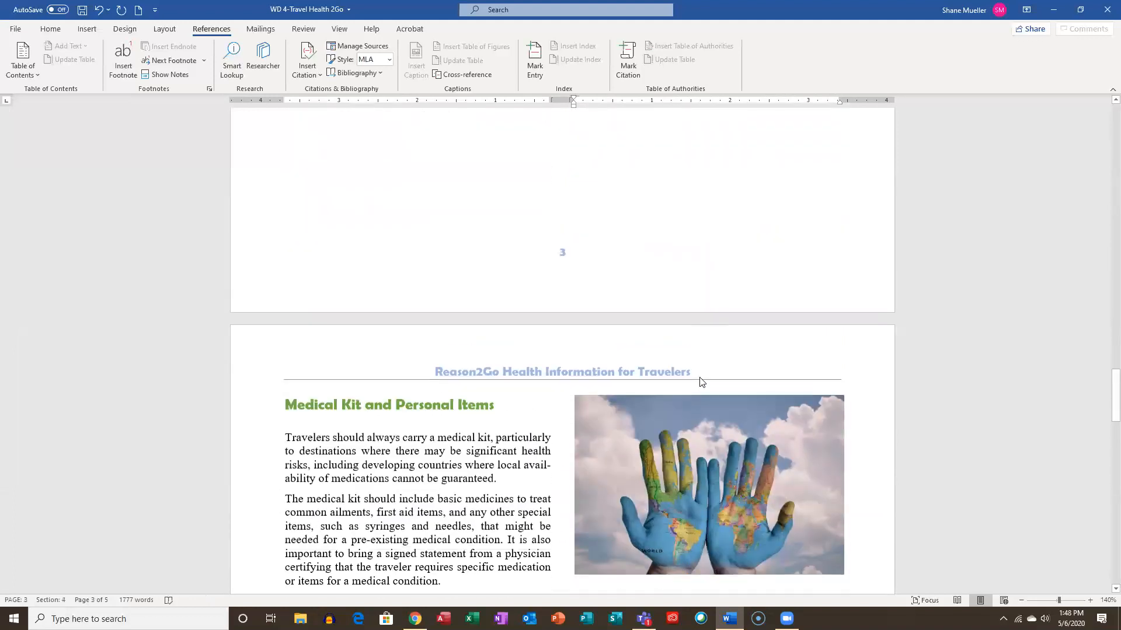
pyautogui.scroll(8, 672, 350)
pyautogui.scroll(-7, 672, 362)
pyautogui.scroll(-10, 688, 375)
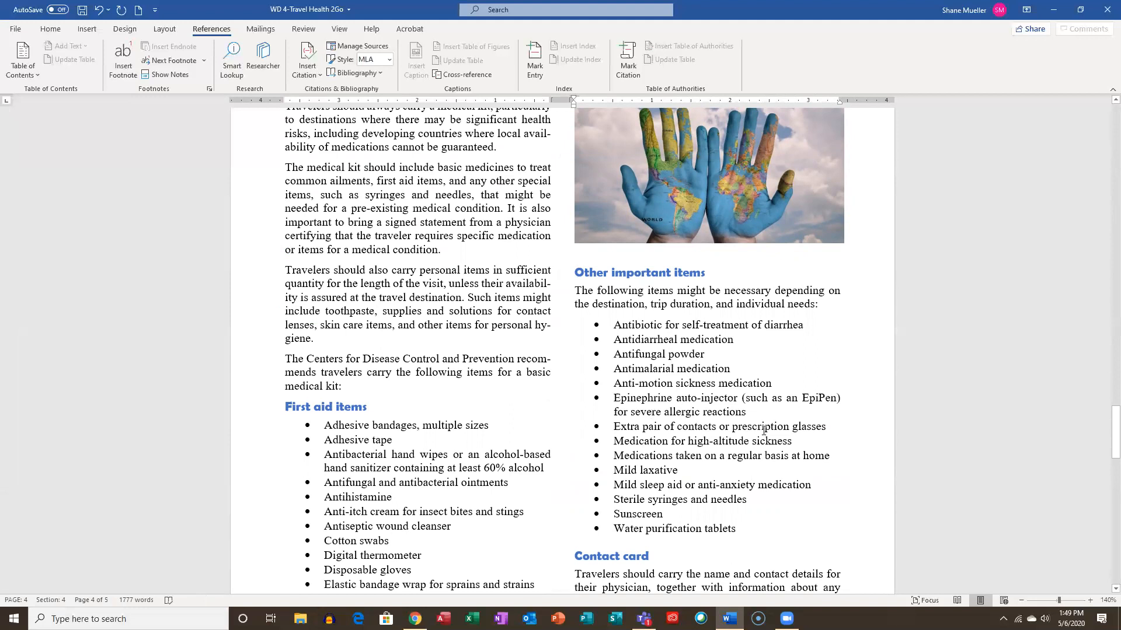
pyautogui.click(793, 457)
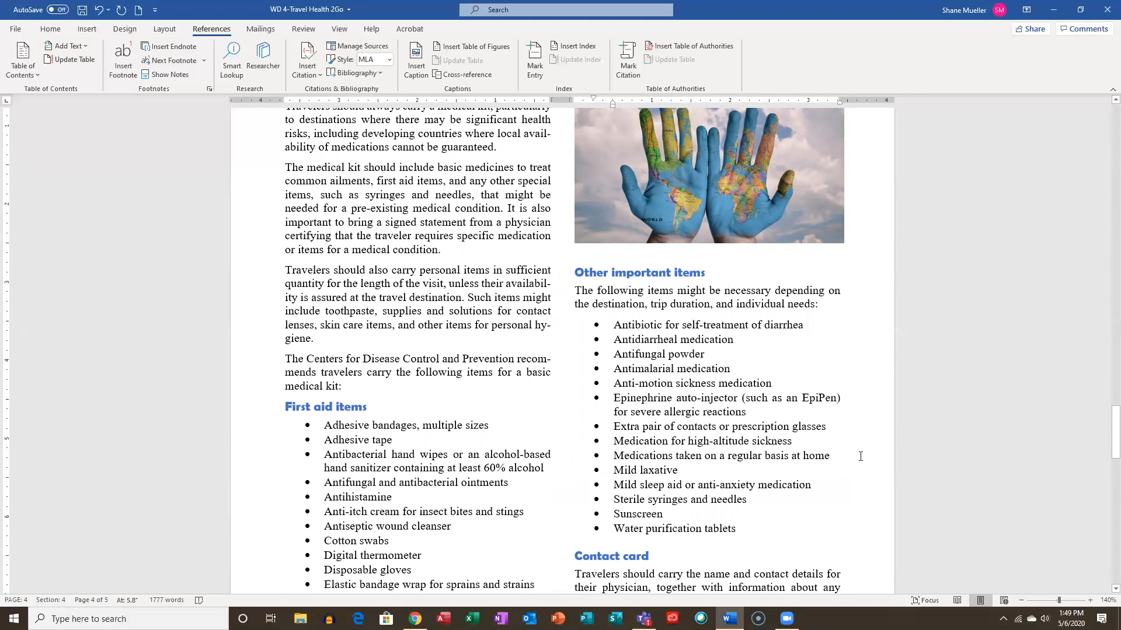
pyautogui.click(836, 454)
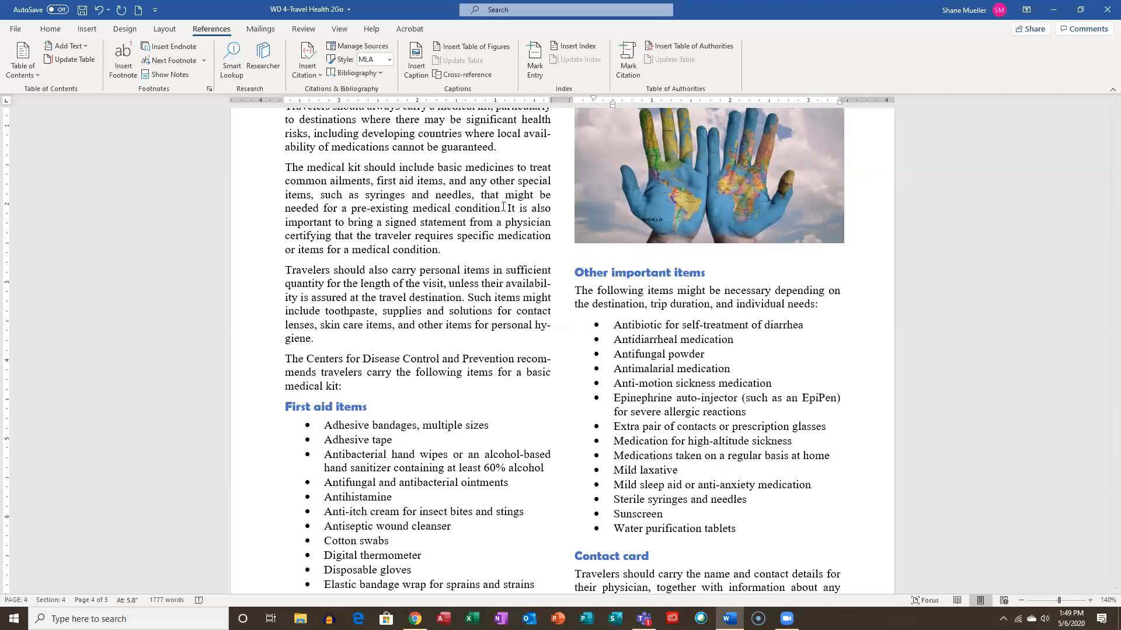
pyautogui.click(124, 58)
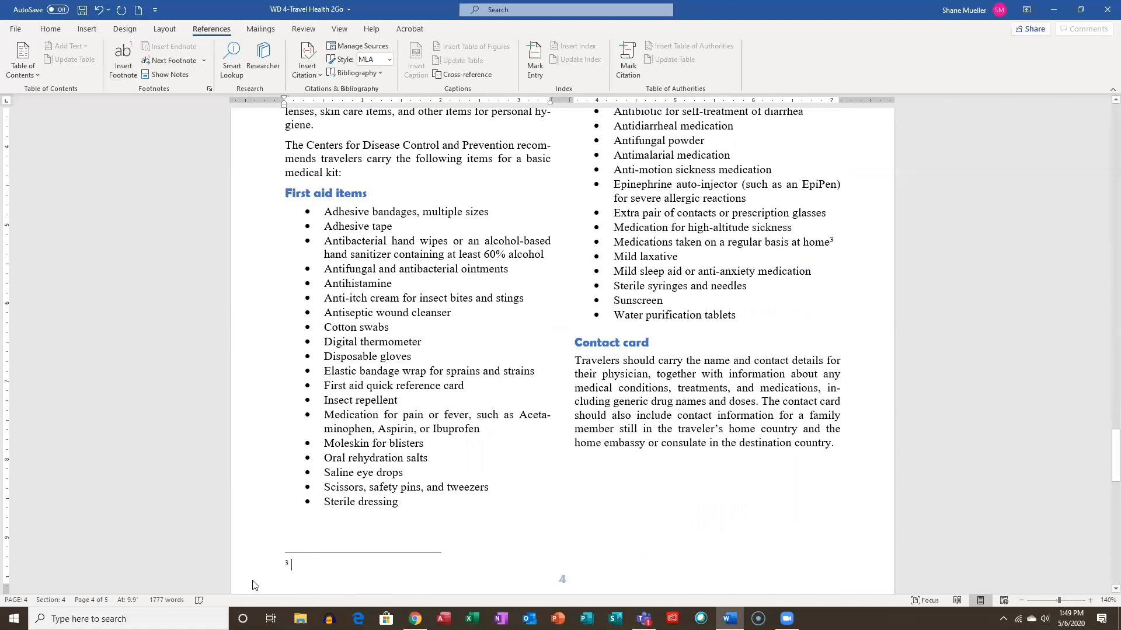
# Fill in the regular medications footnote with "All medications should be stored in carry-on luggage, in their original containers and labeled clearly."
pyautogui.write('All d')
pyautogui.press('BackSpace')
pyautogui.write('medications should be stored in carry-on luggage')
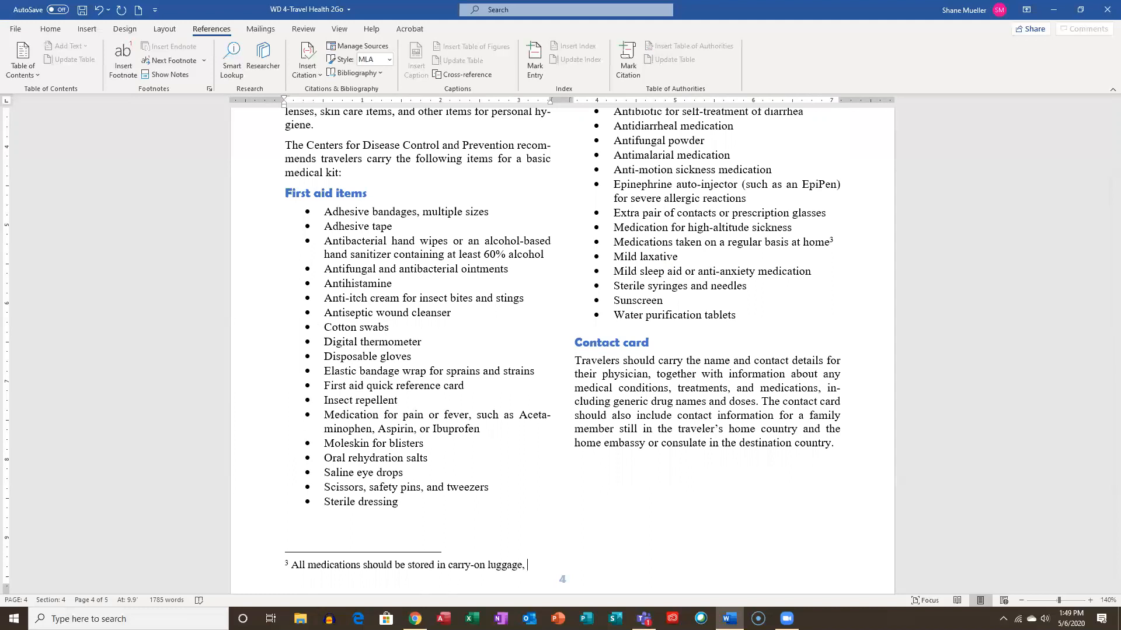
pyautogui.write(', ion the')
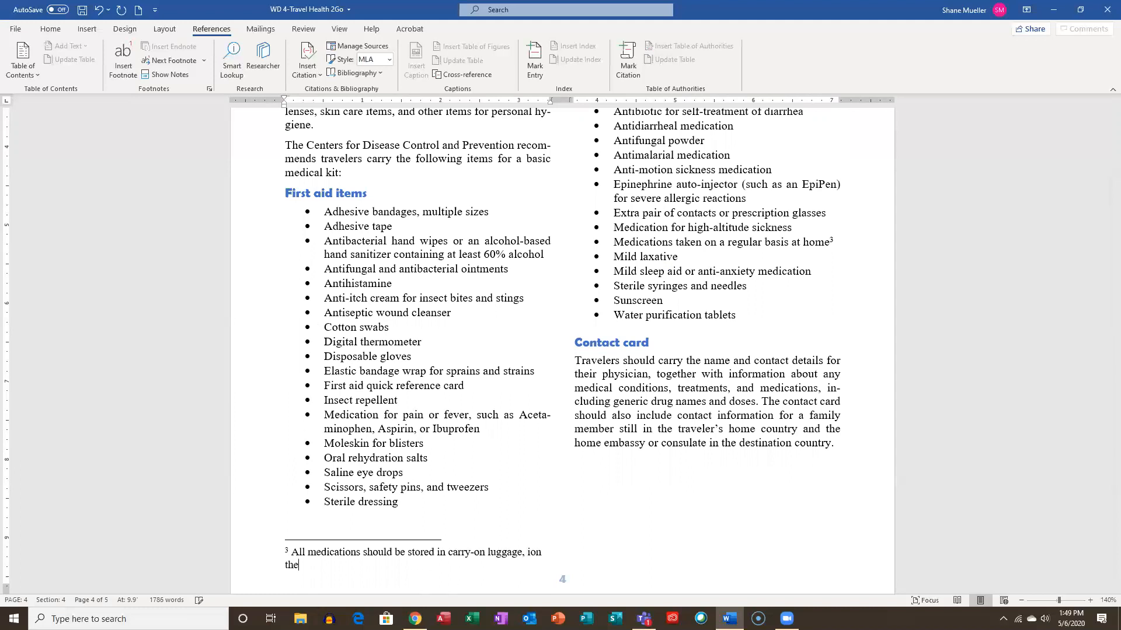
pyautogui.write('ir original containers and labeled clearly.')
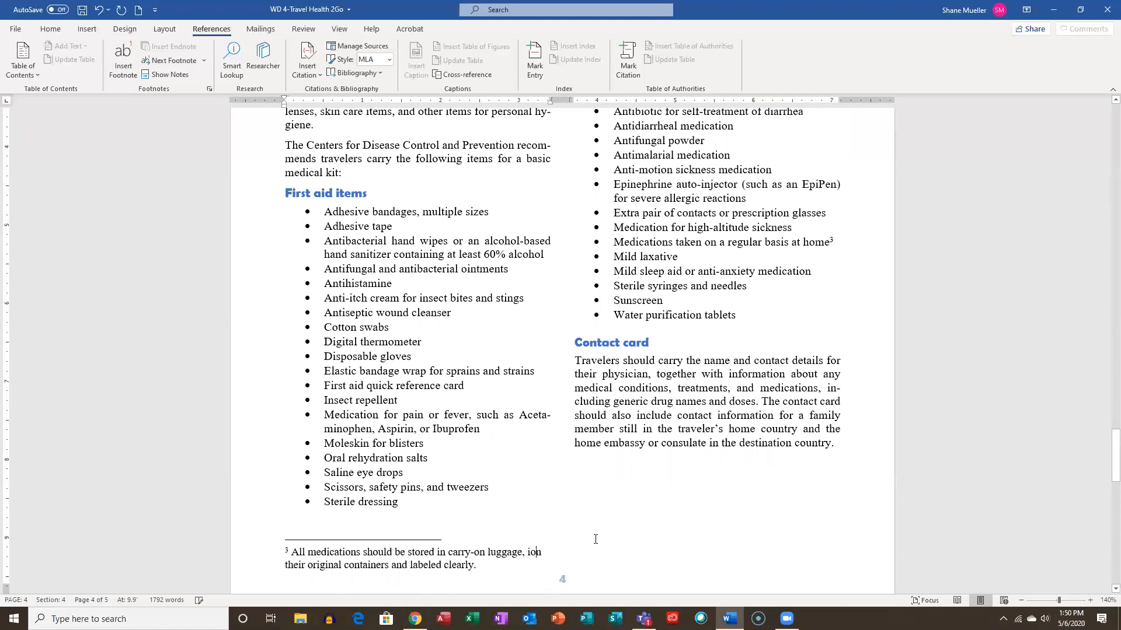
pyautogui.press('BackSpace')
# Add a footnote after the Sunscreen bullet under Other important items, reading "SPF 15 or greater."
pyautogui.click(697, 308)
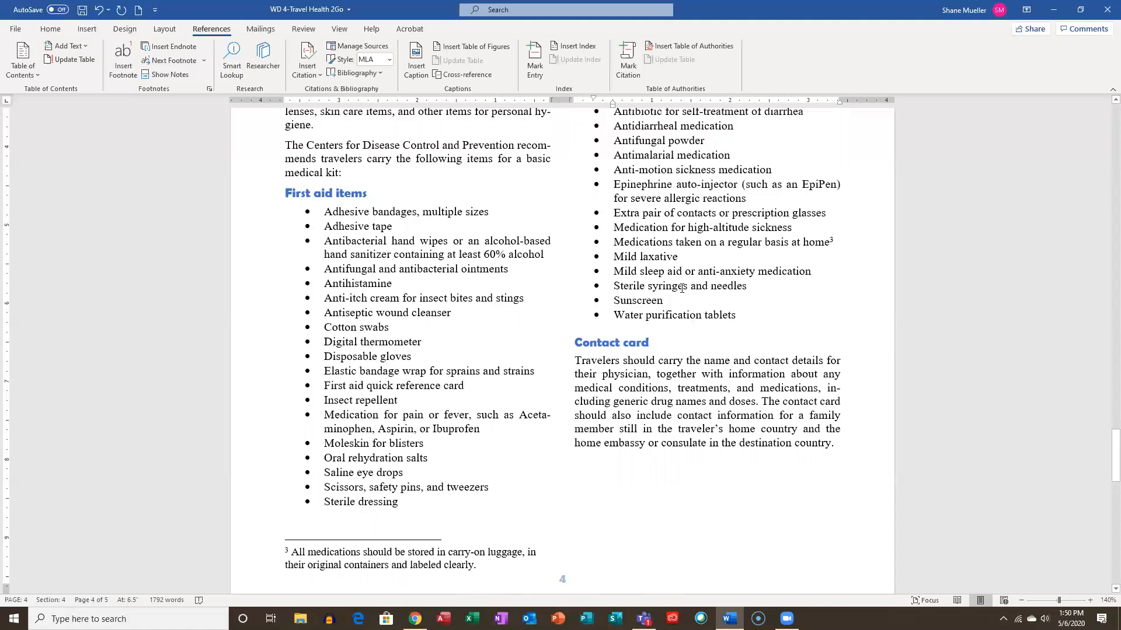
pyautogui.click(125, 53)
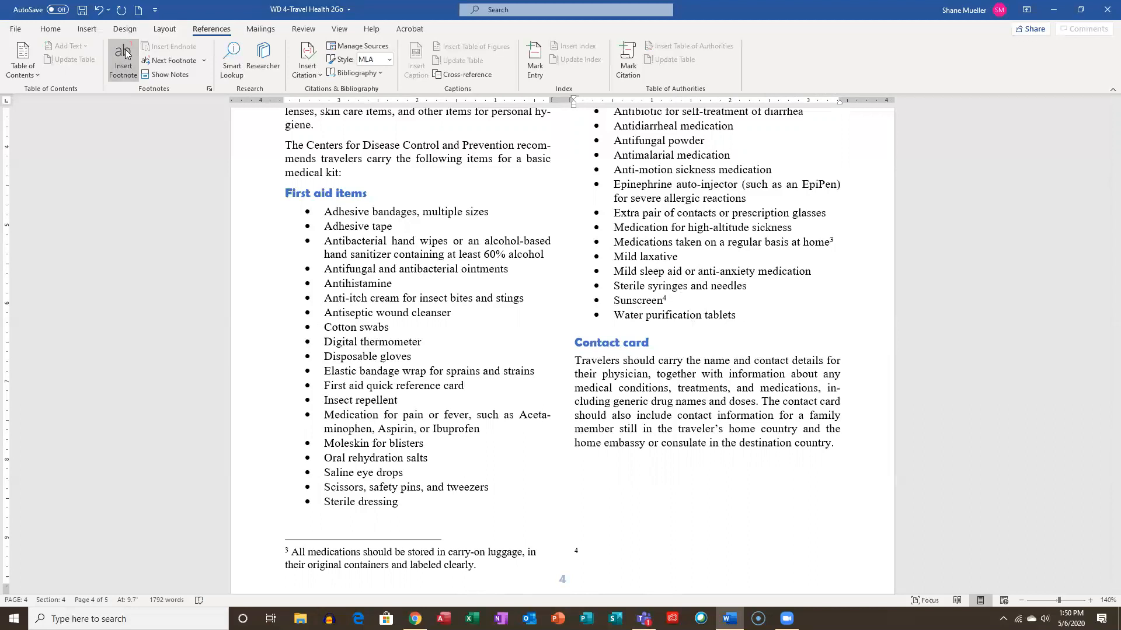
pyautogui.write('SPF 15 or greater')
pyautogui.write('.')
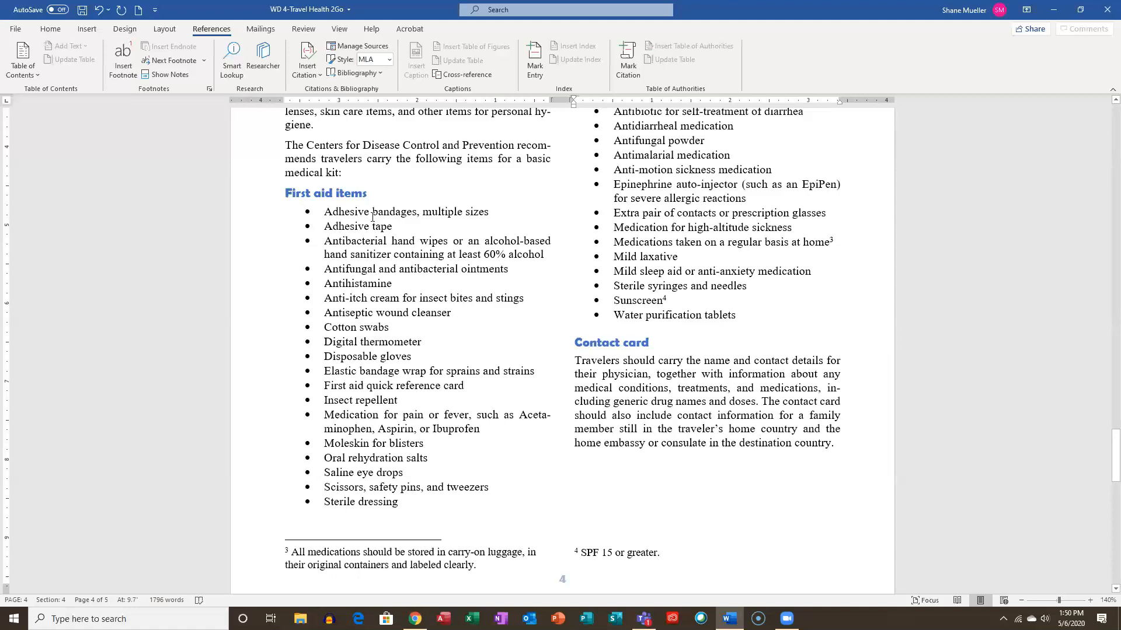
# Add a footnote after the Disposable gloves bullet under First aid items, reading "At least two pairs."
pyautogui.click(419, 357)
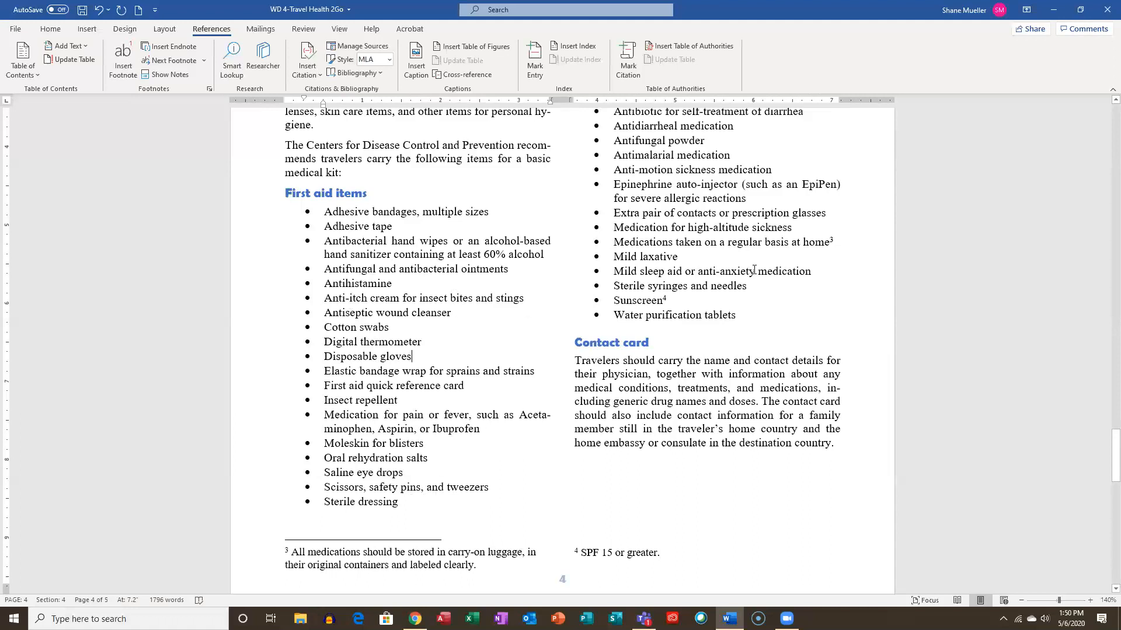
pyautogui.scroll(1, 754, 270)
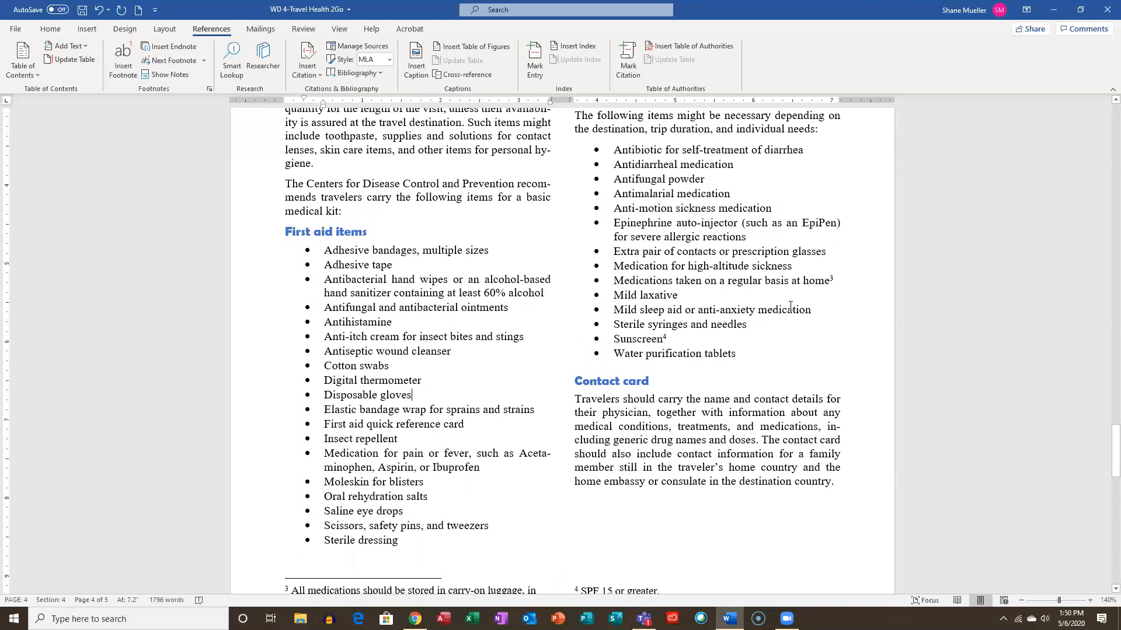
pyautogui.click(418, 390)
pyautogui.click(124, 58)
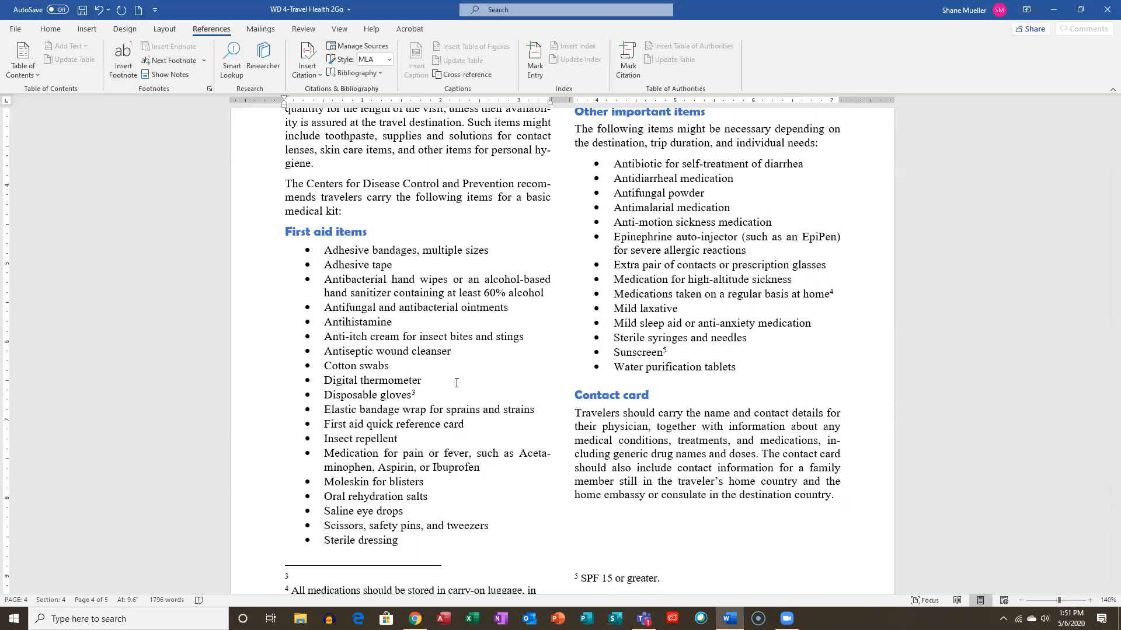
pyautogui.write('At least two pairs.')
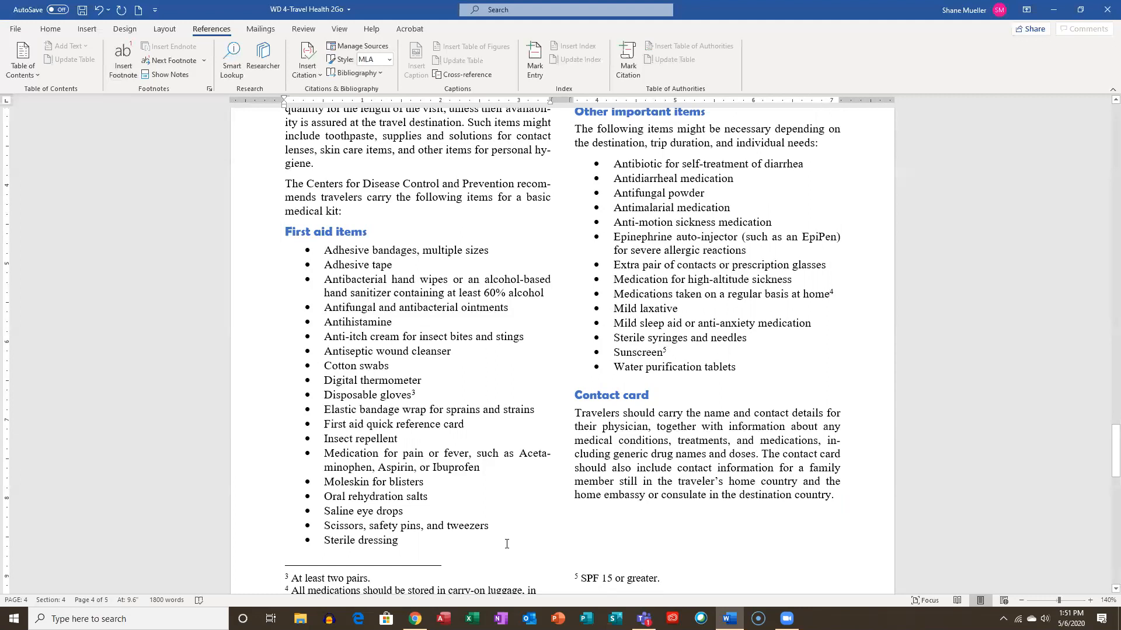
# Add a footnote after the "Scissors, safety pins, and tweezers" bullet under First aid items, reading "Pack these items in checked luggage."
pyautogui.click(506, 526)
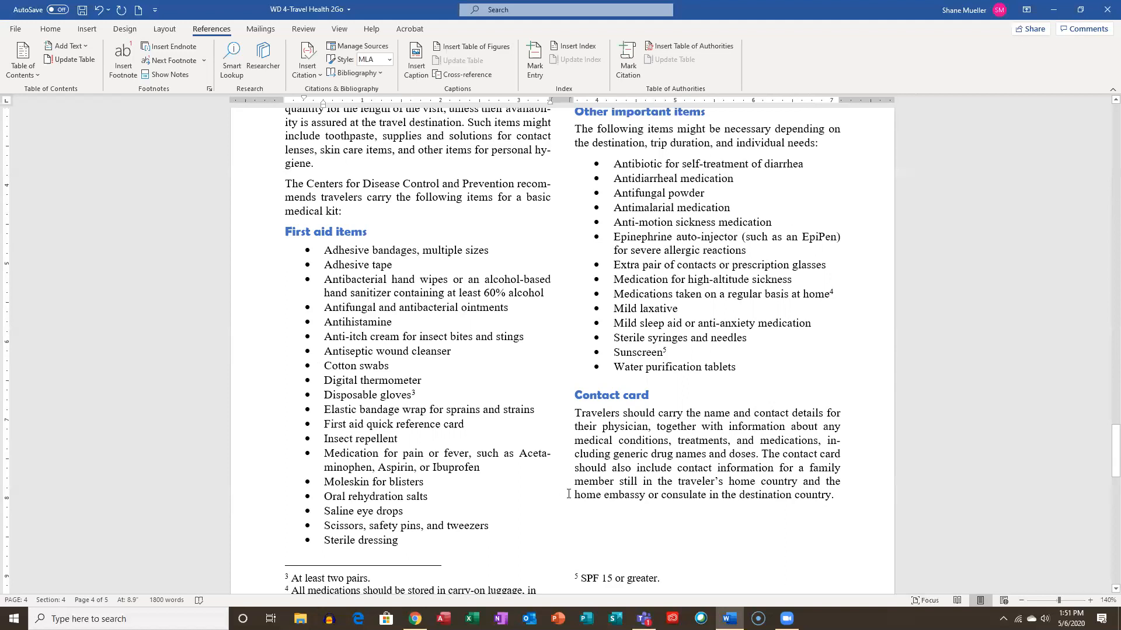
pyautogui.click(122, 54)
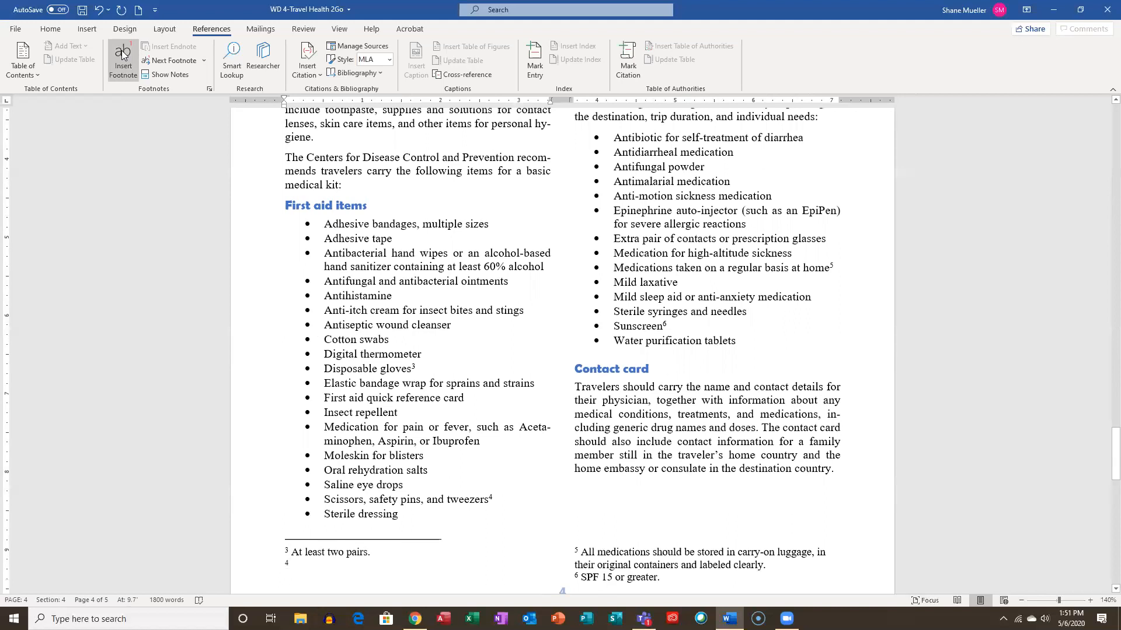
pyautogui.write('Pack the')
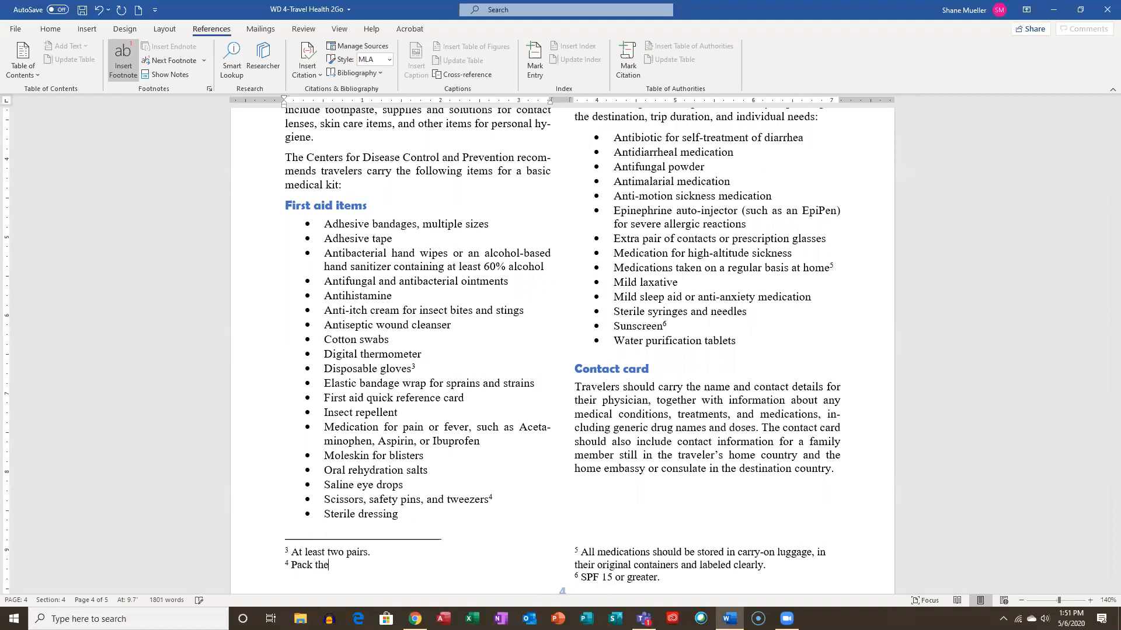
pyautogui.write('se items in checked luggage.')
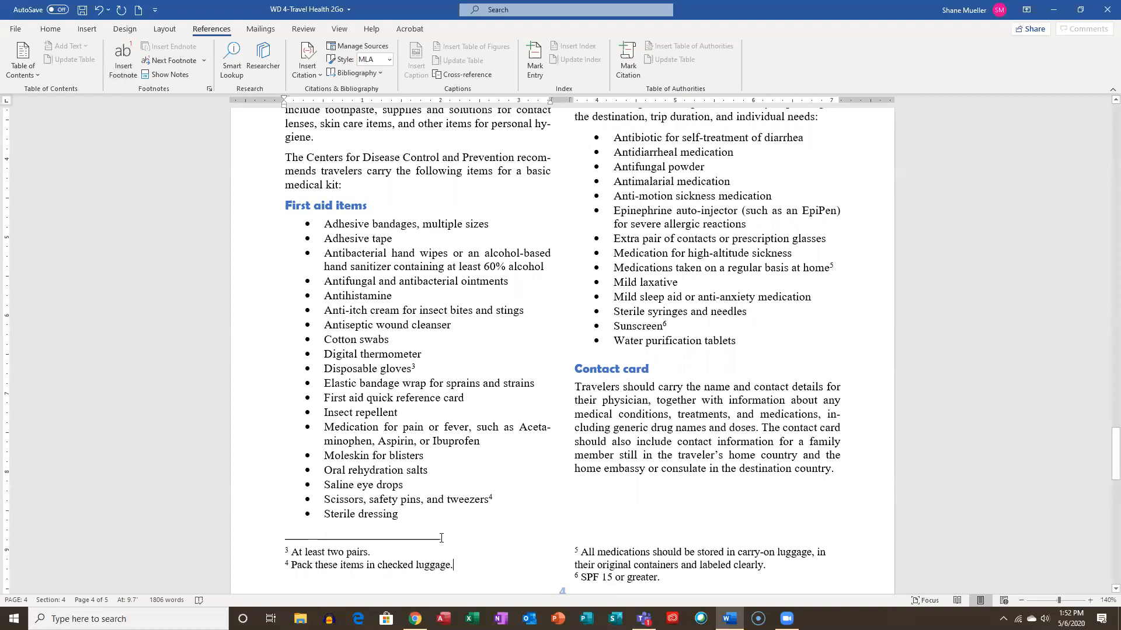
# Review the footnotes and their reference marks on page 1 and on the medical kit page
pyautogui.scroll(-3, 591, 528)
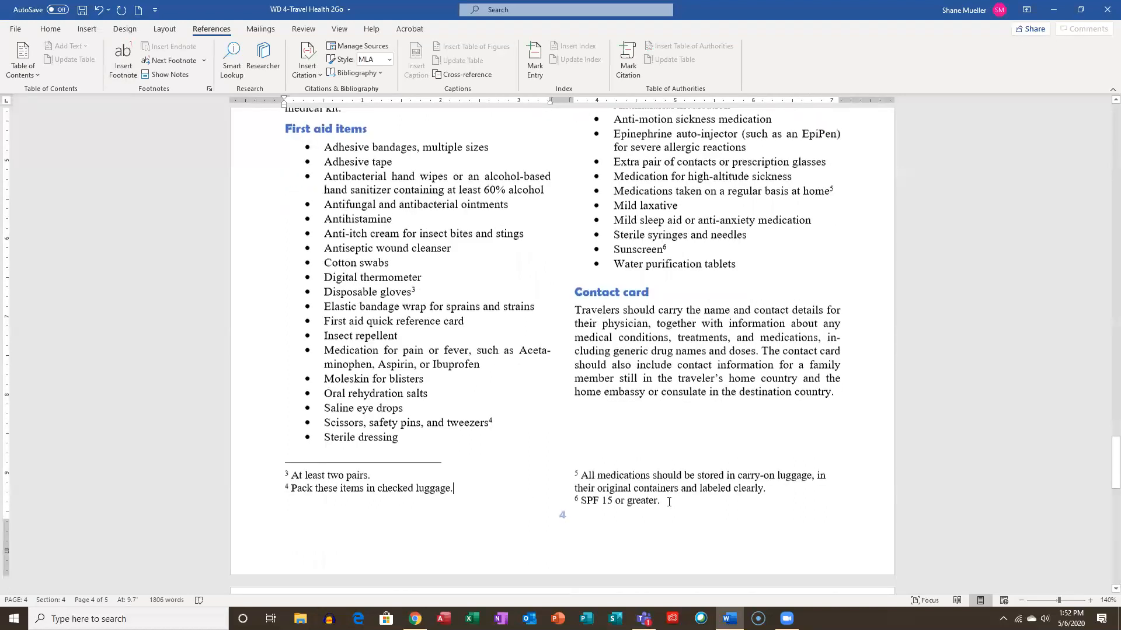
pyautogui.scroll(20, 685, 463)
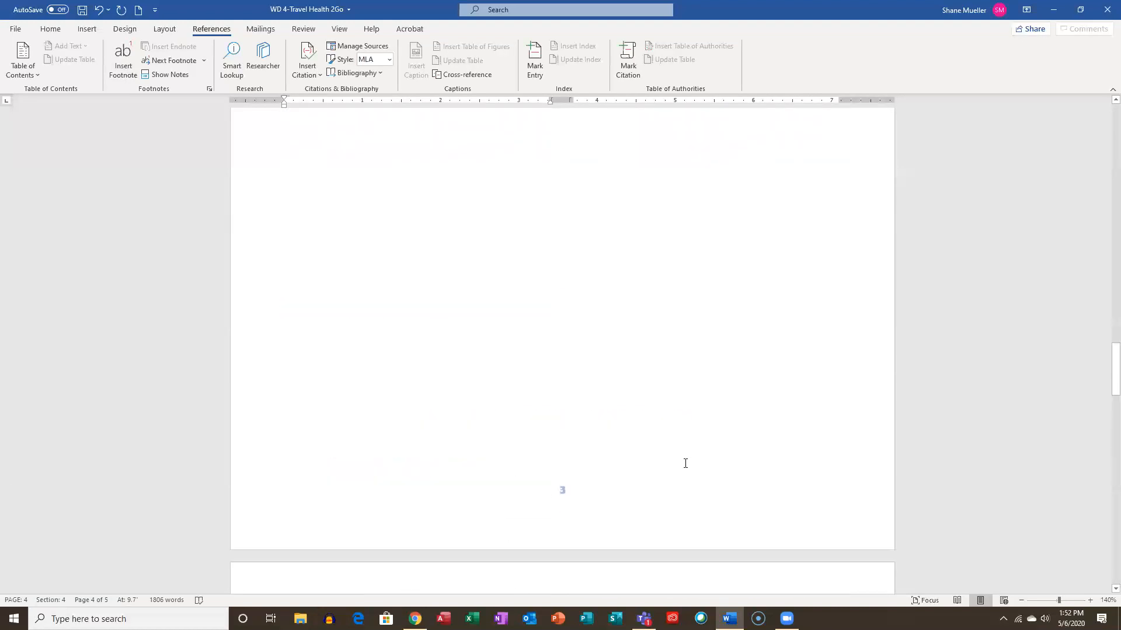
pyautogui.scroll(20, 682, 464)
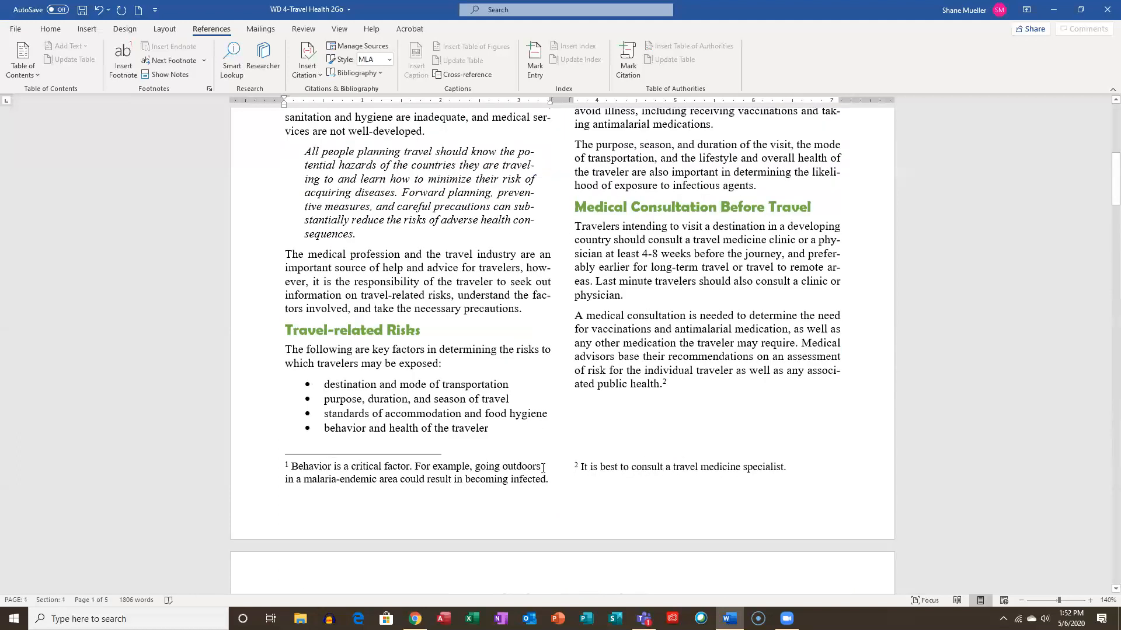
pyautogui.scroll(-20, 426, 462)
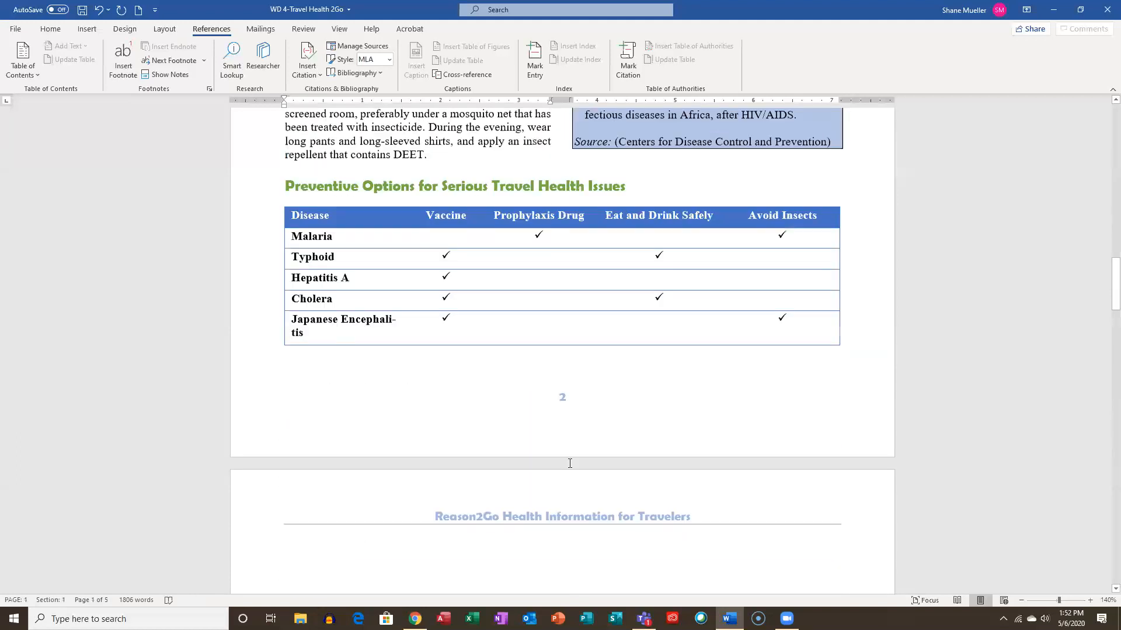
pyautogui.scroll(-12, 620, 470)
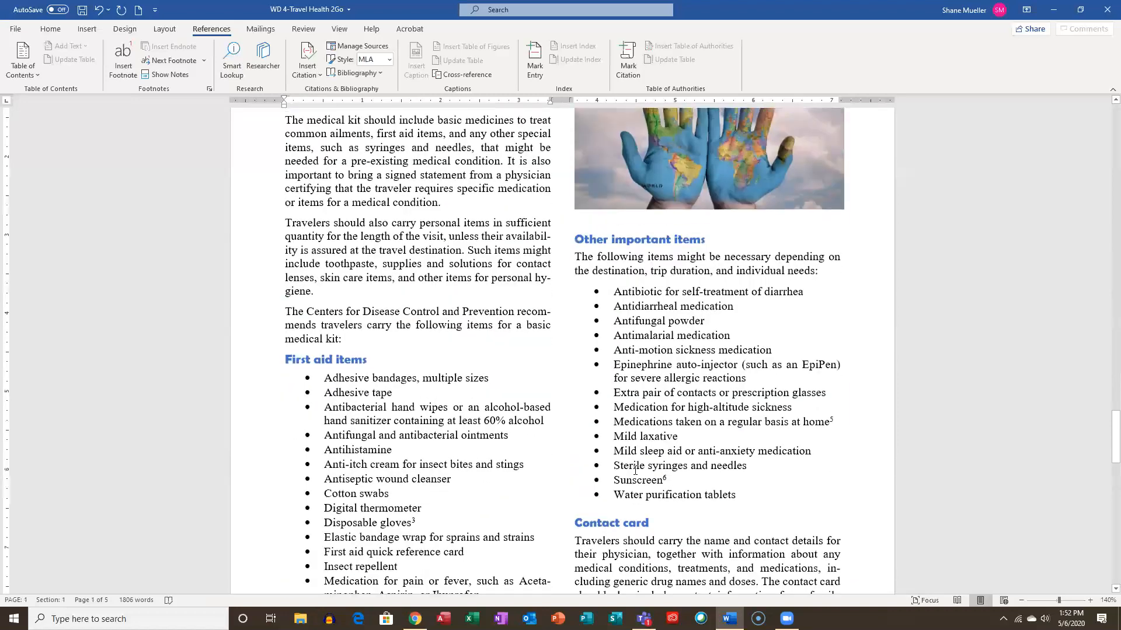
pyautogui.scroll(-5, 633, 476)
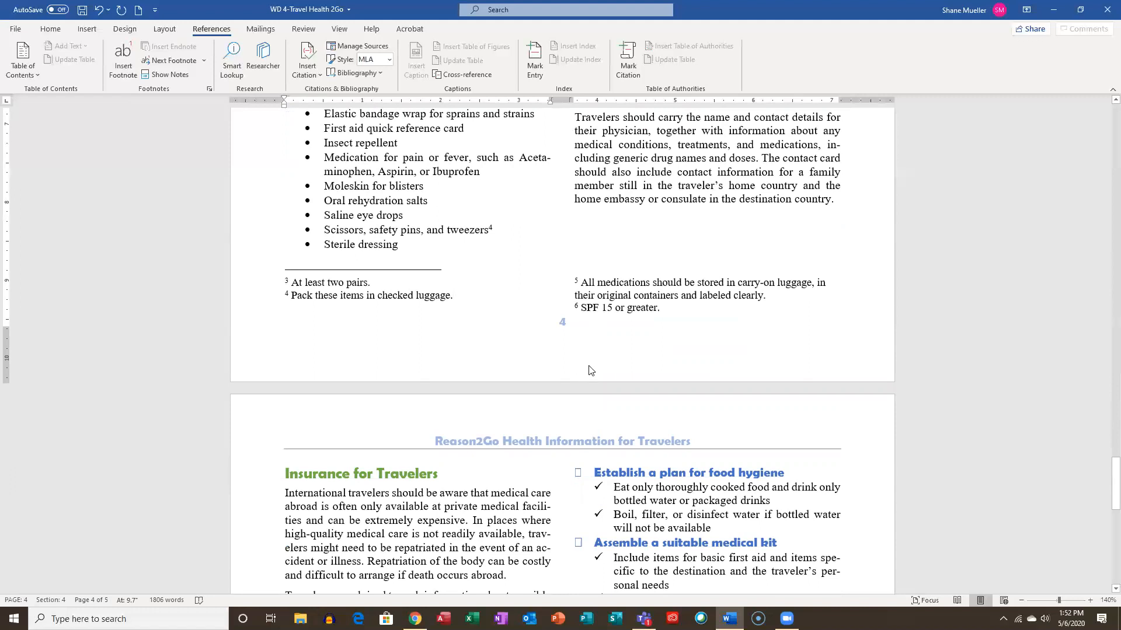
# Go back to the start of the document and step through the footnote references as far as the Disposable gloves one
pyautogui.hotkey('ctrl', 'Home')
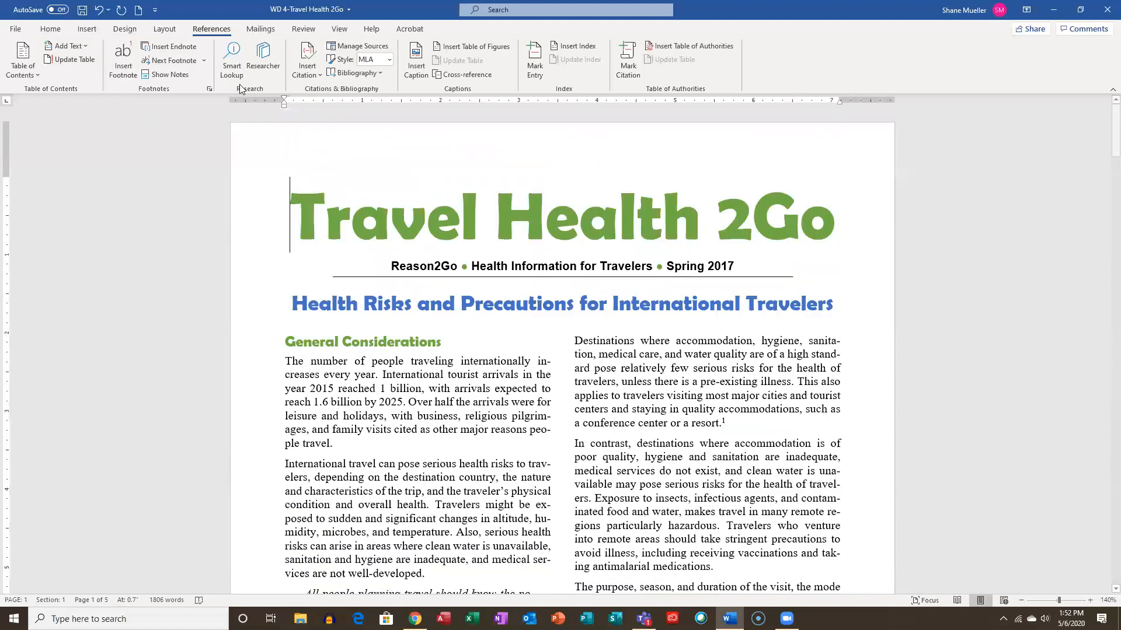
pyautogui.click(171, 61)
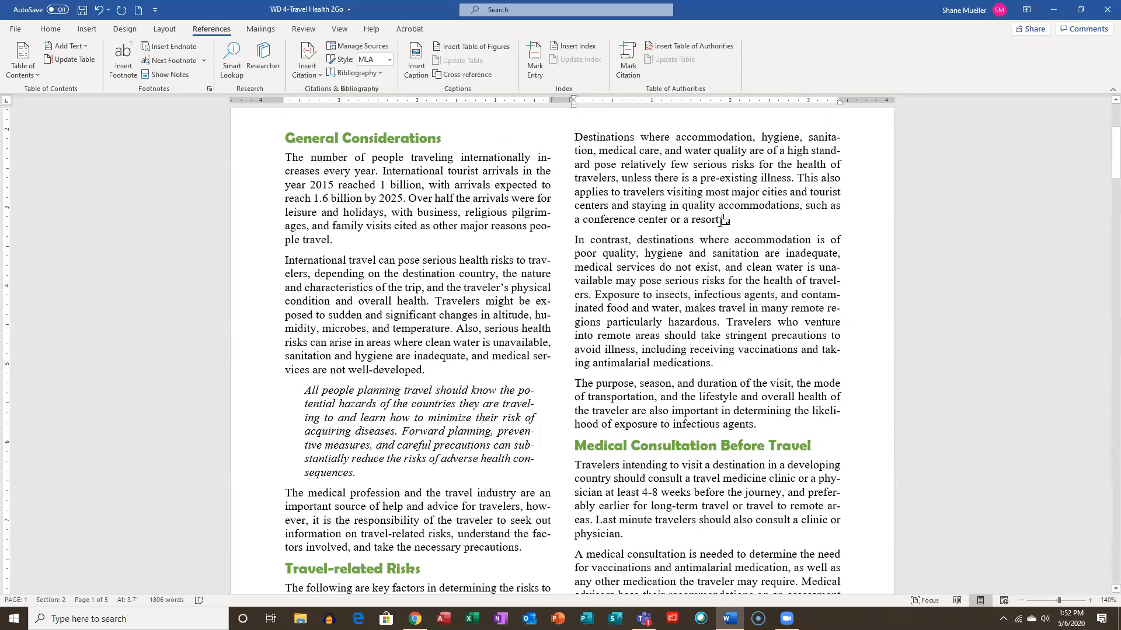
pyautogui.moveTo(727, 216)
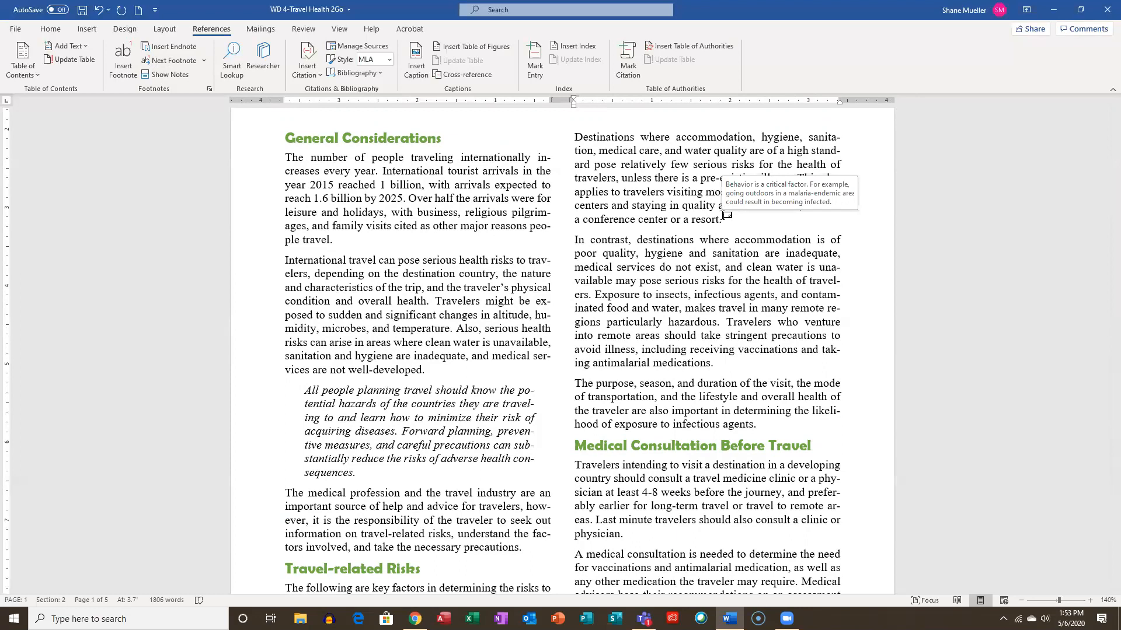
pyautogui.click(176, 59)
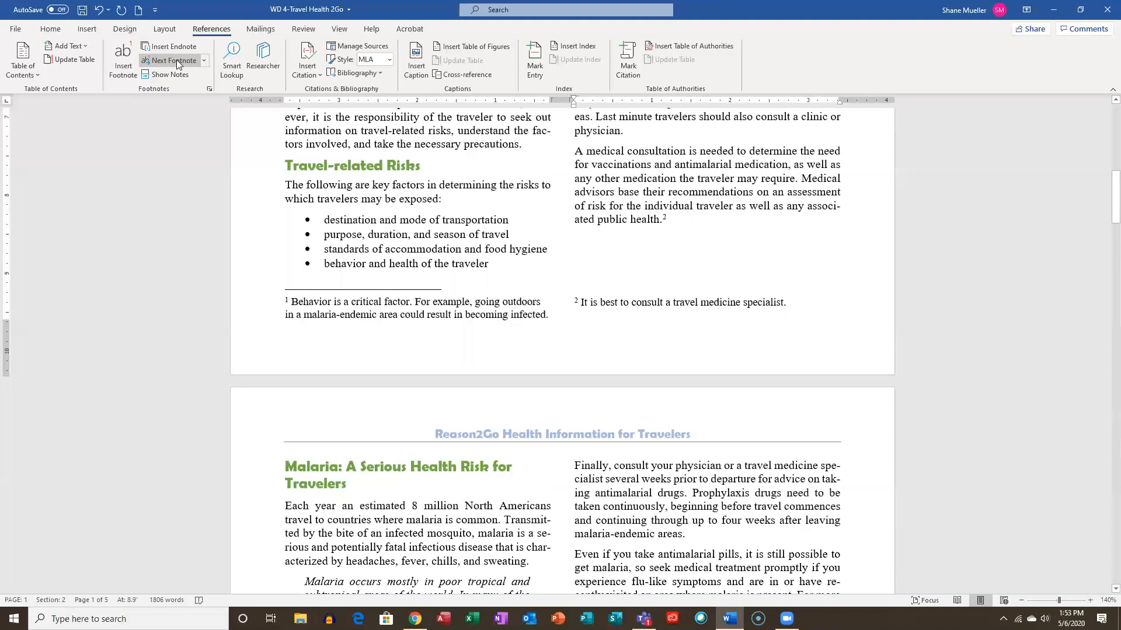
pyautogui.click(176, 60)
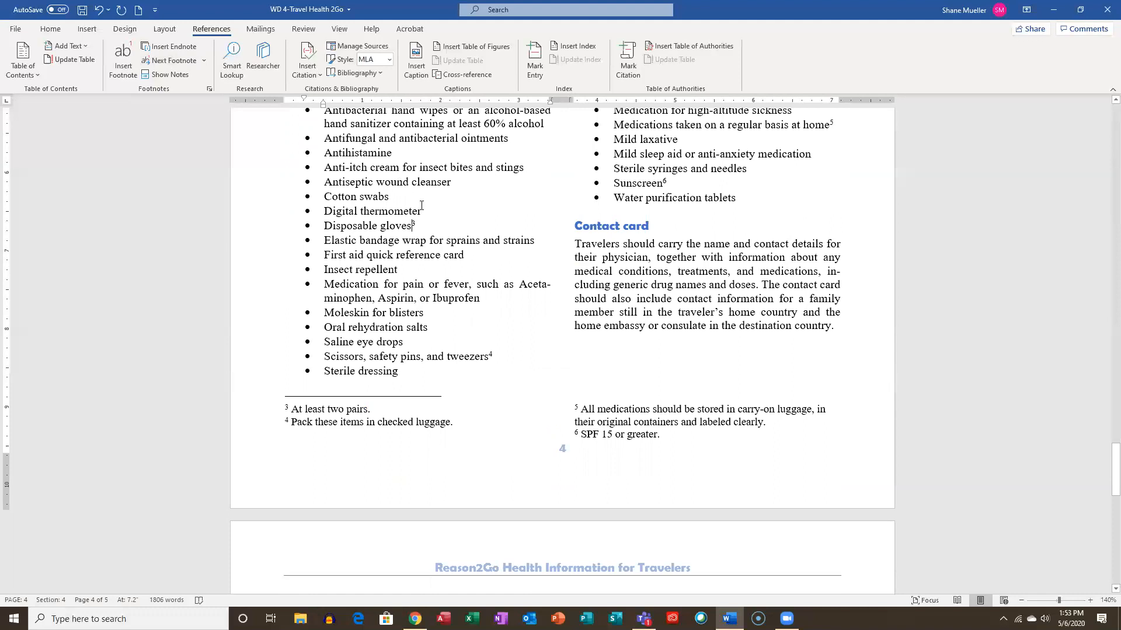
# Delete the footnote reference after the Disposable gloves bullet under First aid items
pyautogui.moveTo(416, 219)
pyautogui.click(416, 220)
pyautogui.press('Delete')
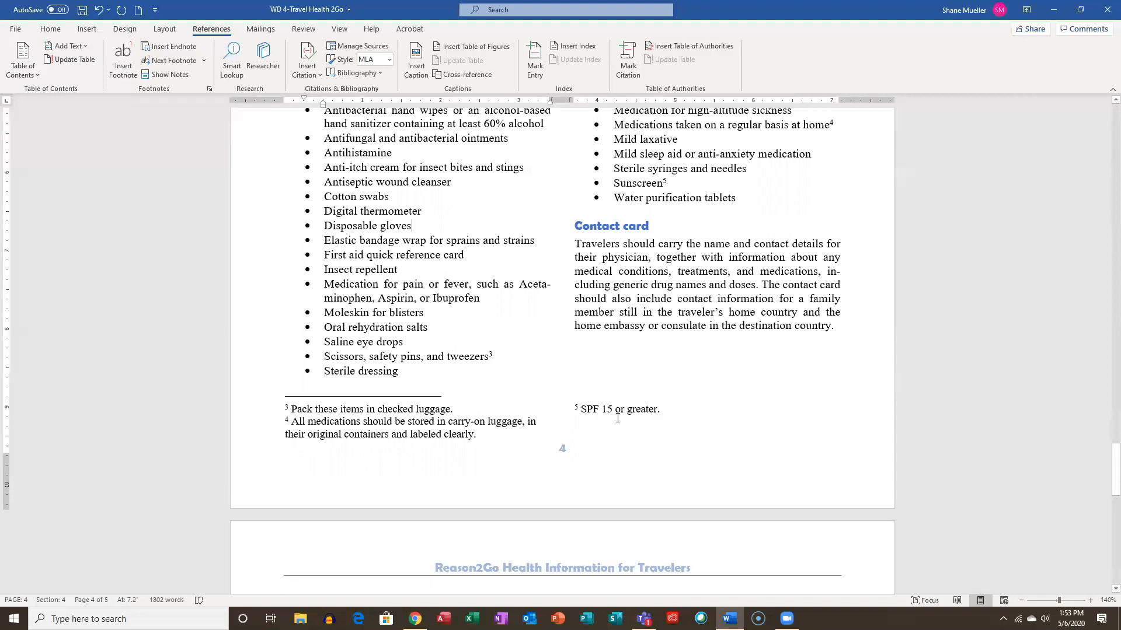
# Show the formatting marks and remove the blank page 3 by deleting backward from the paragraph mark after its page break
pyautogui.scroll(15, 617, 417)
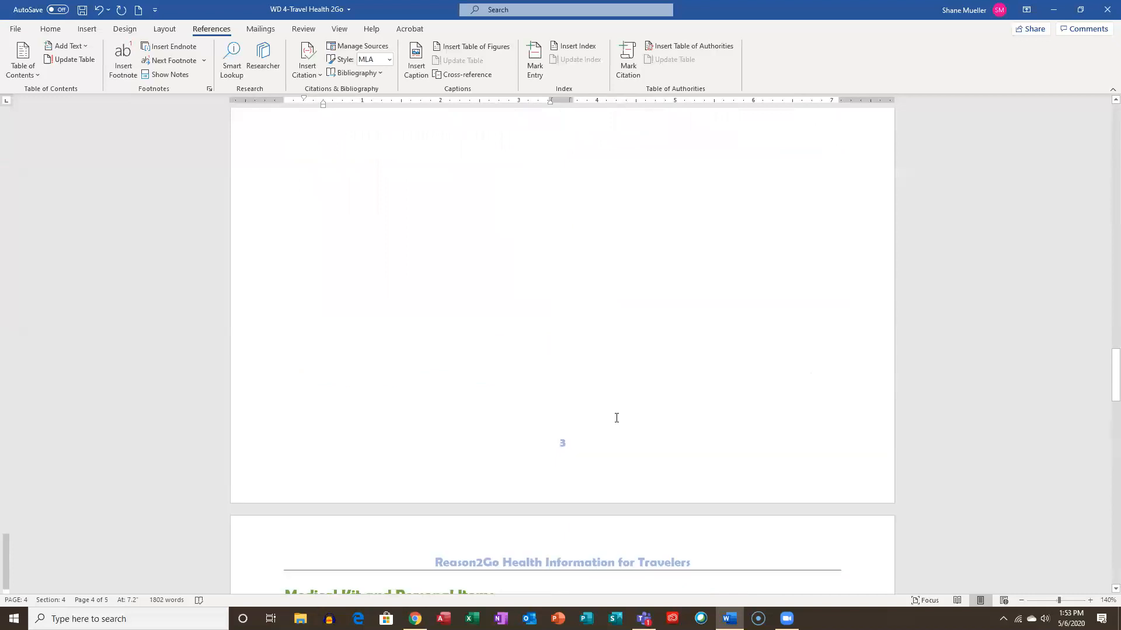
pyautogui.scroll(5, 393, 159)
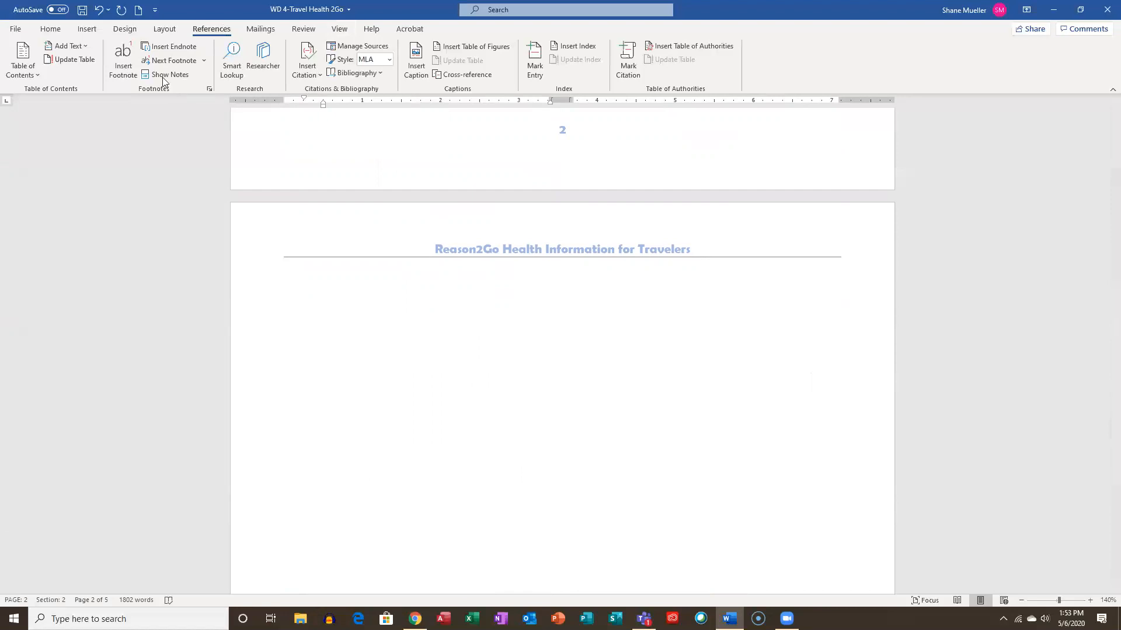
pyautogui.click(51, 29)
pyautogui.click(390, 51)
pyautogui.scroll(2, 516, 349)
pyautogui.scroll(3, 515, 349)
pyautogui.scroll(-3, 516, 348)
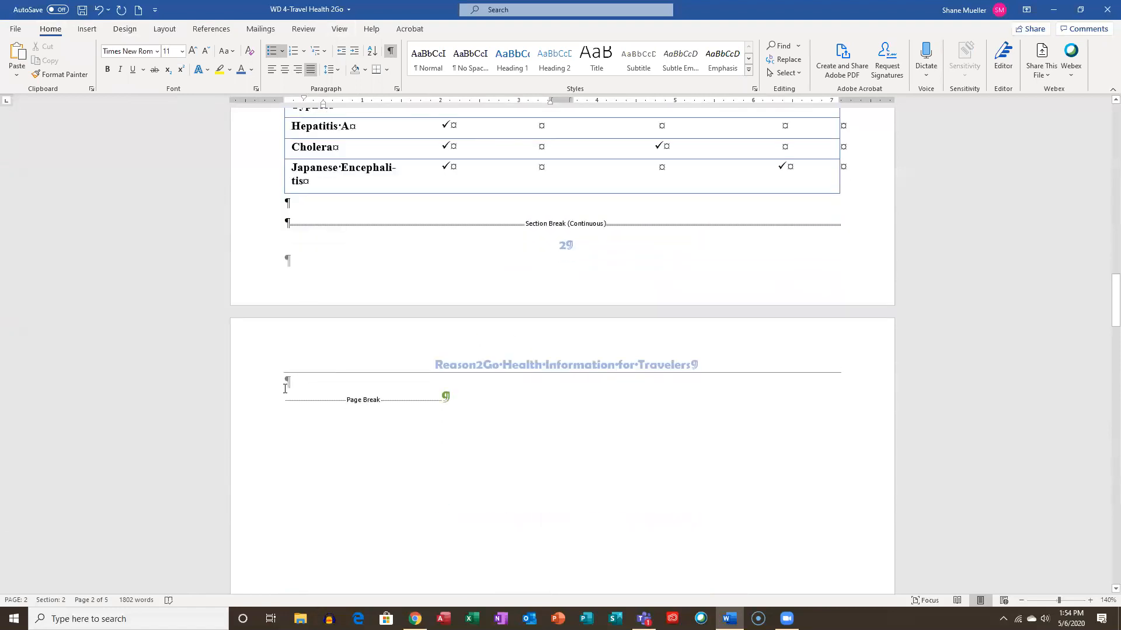
pyautogui.click(449, 397)
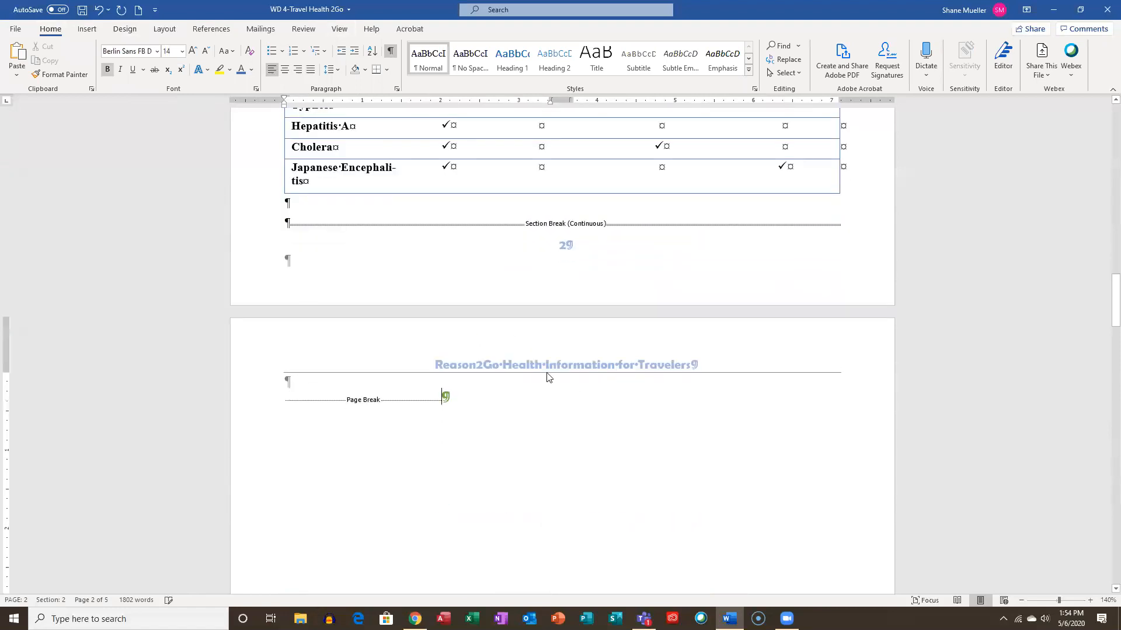
pyautogui.press('BackSpace')
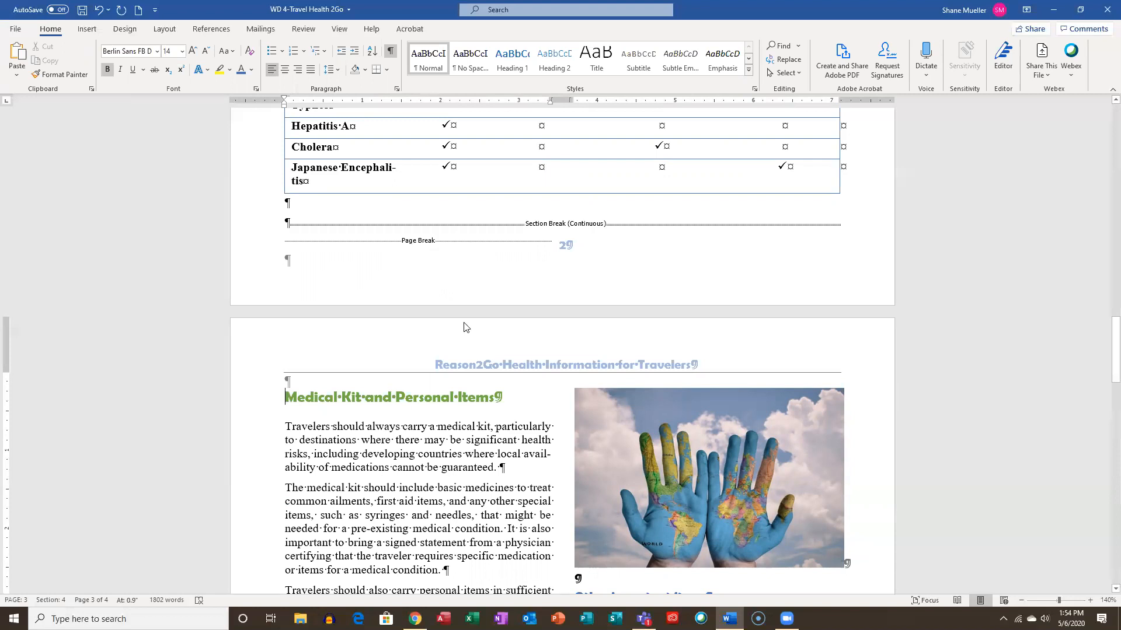
# Check the layout and page break between the Preventive Options table and the Medical Kit and Personal Items page
pyautogui.scroll(2, 465, 324)
pyautogui.scroll(-4, 509, 285)
pyautogui.scroll(-6, 509, 285)
pyautogui.scroll(9, 519, 292)
pyautogui.scroll(-2, 526, 298)
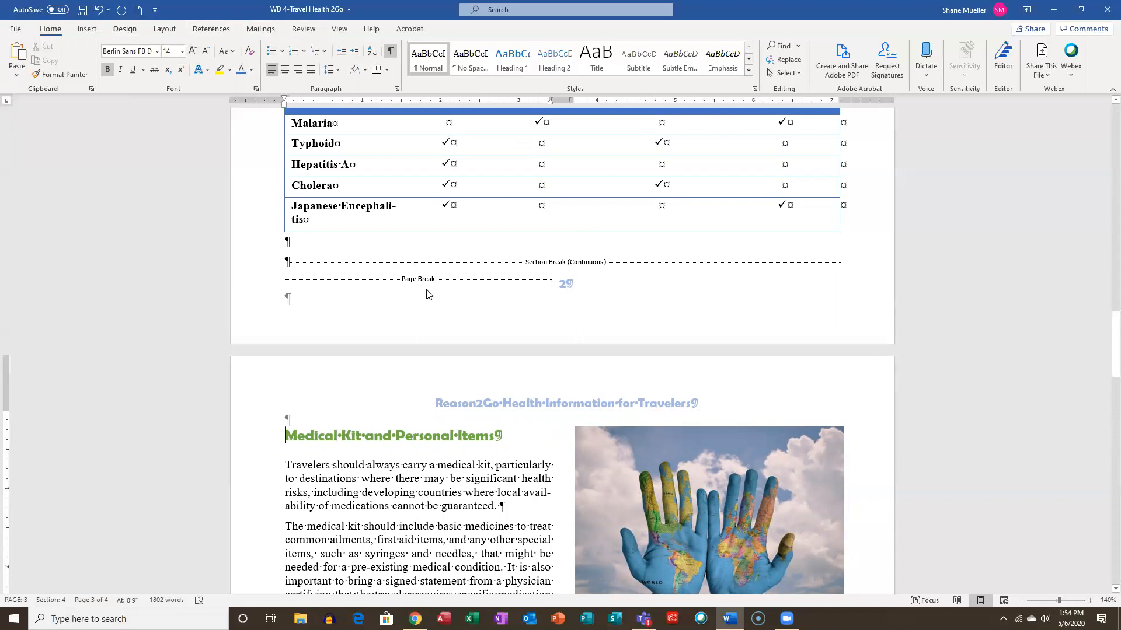
pyautogui.scroll(3, 426, 295)
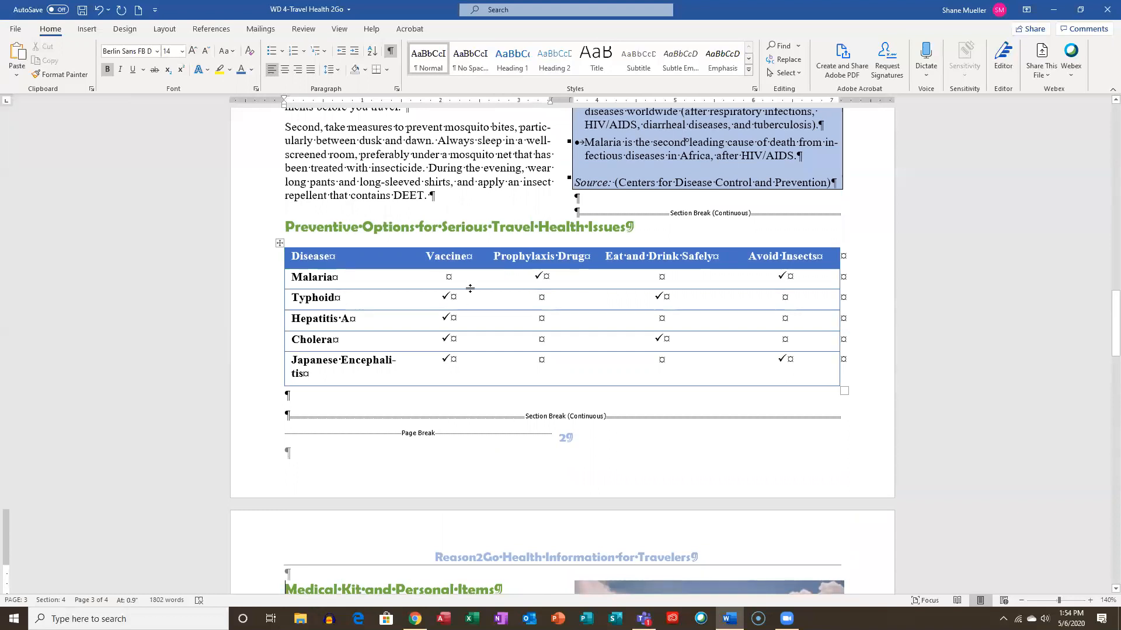
pyautogui.scroll(1, 473, 284)
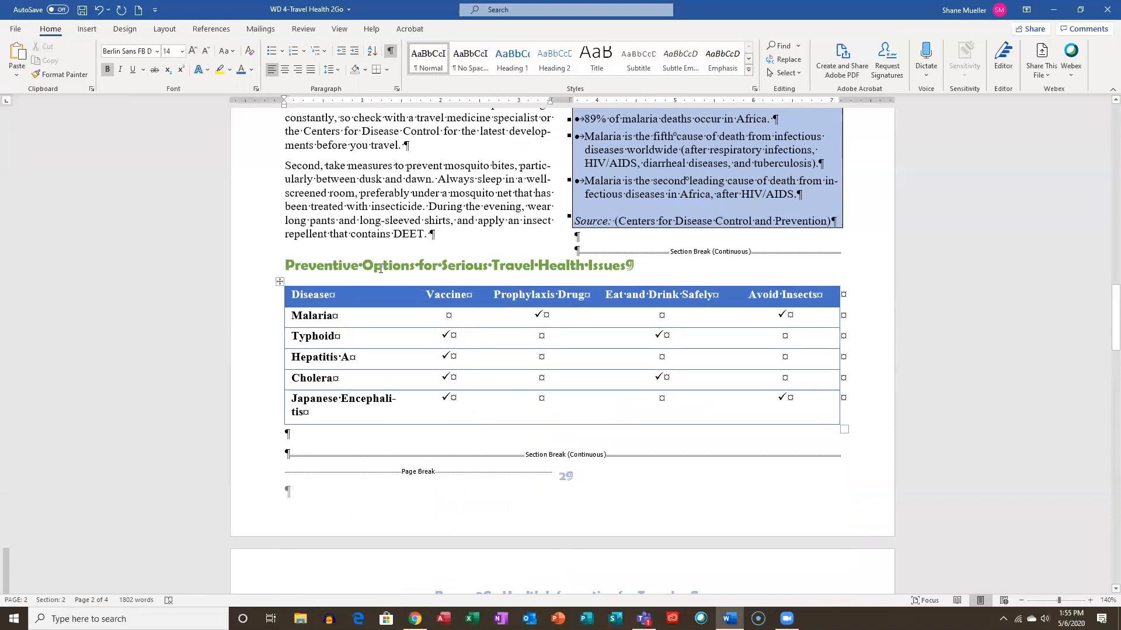
# Place the insertion point after "travel" in the first General Considerations paragraph and choose MLA Seventh Edition as the citation style
pyautogui.scroll(8, 470, 284)
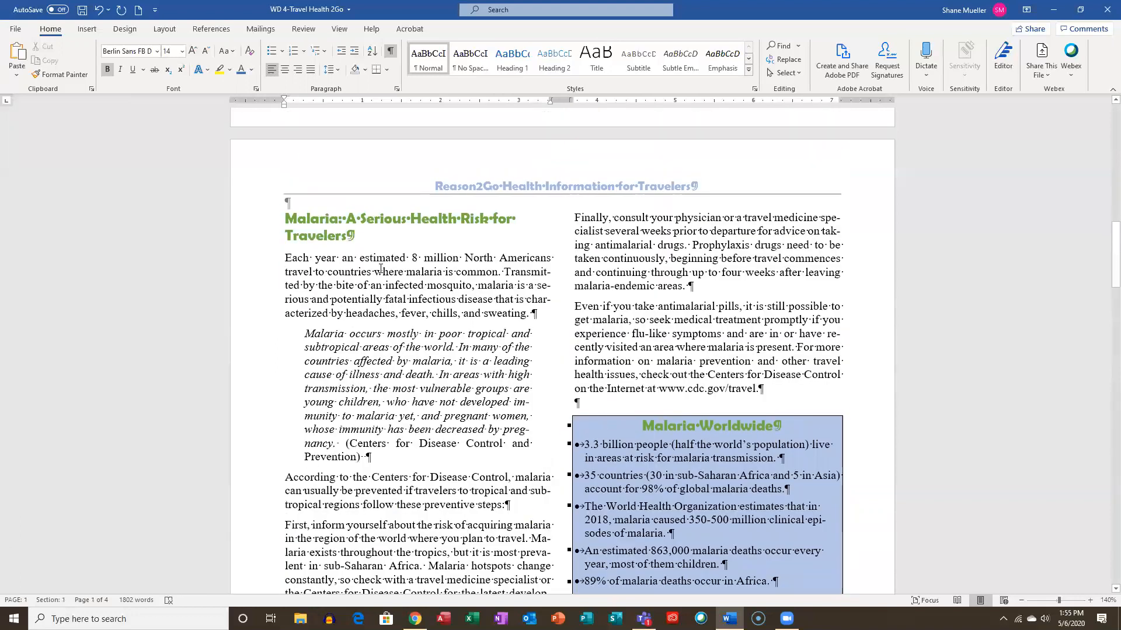
pyautogui.scroll(3, 380, 269)
pyautogui.scroll(12, 380, 269)
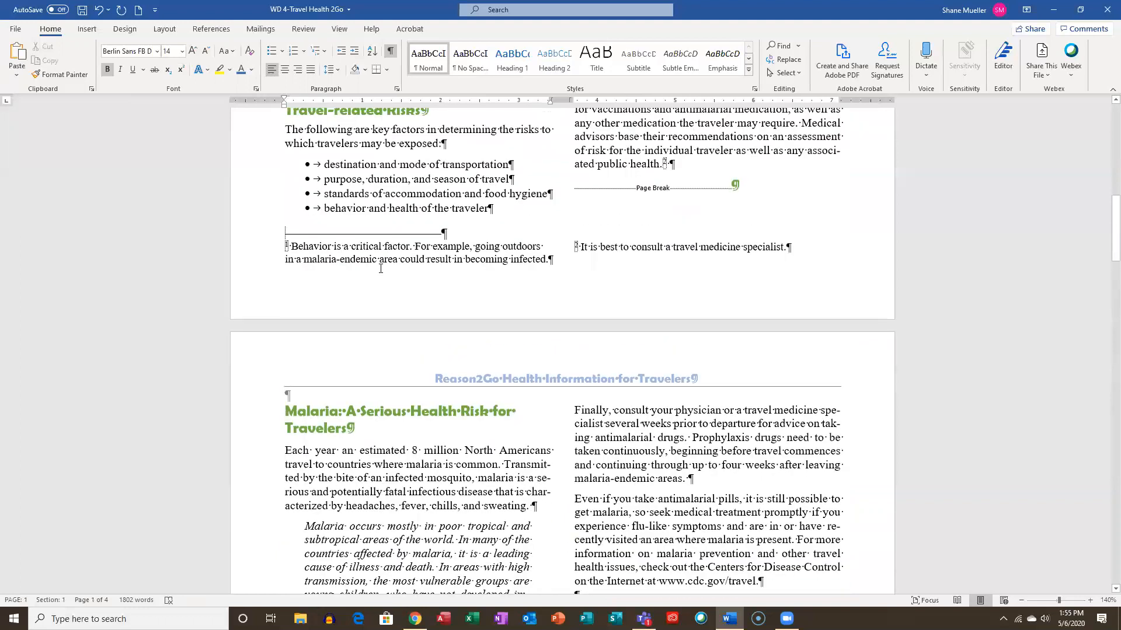
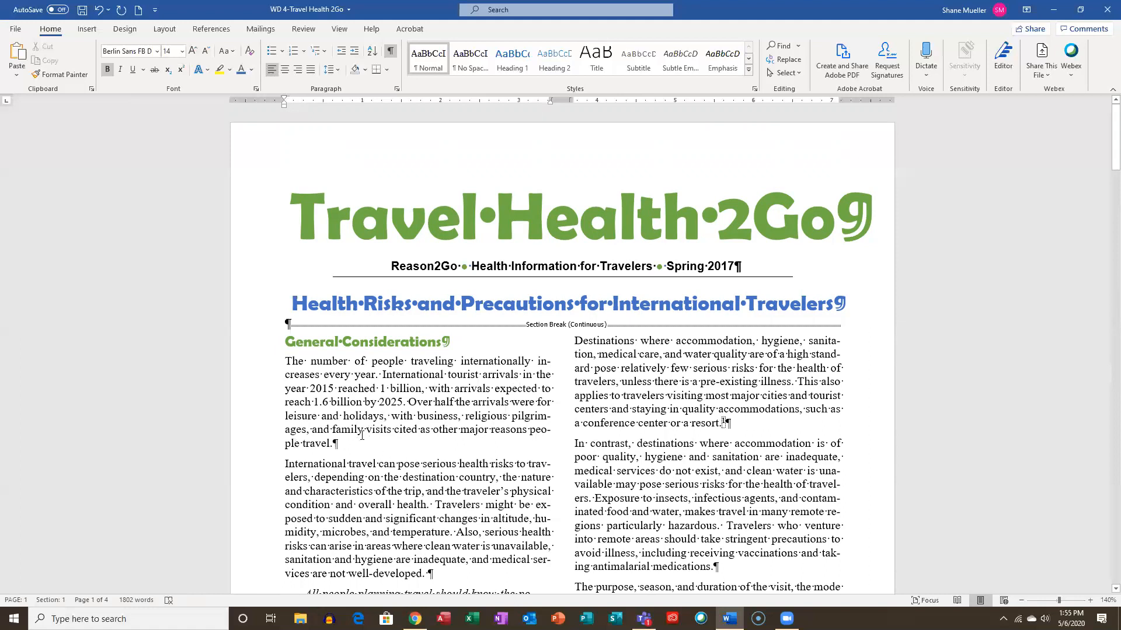
pyautogui.click(435, 479)
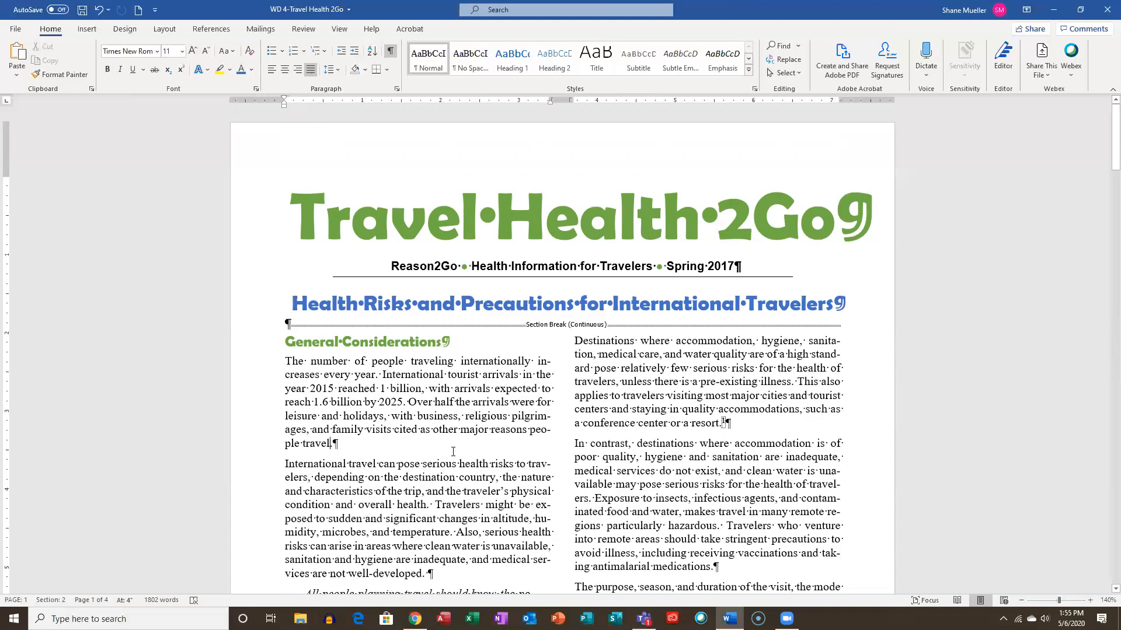
pyautogui.click(219, 32)
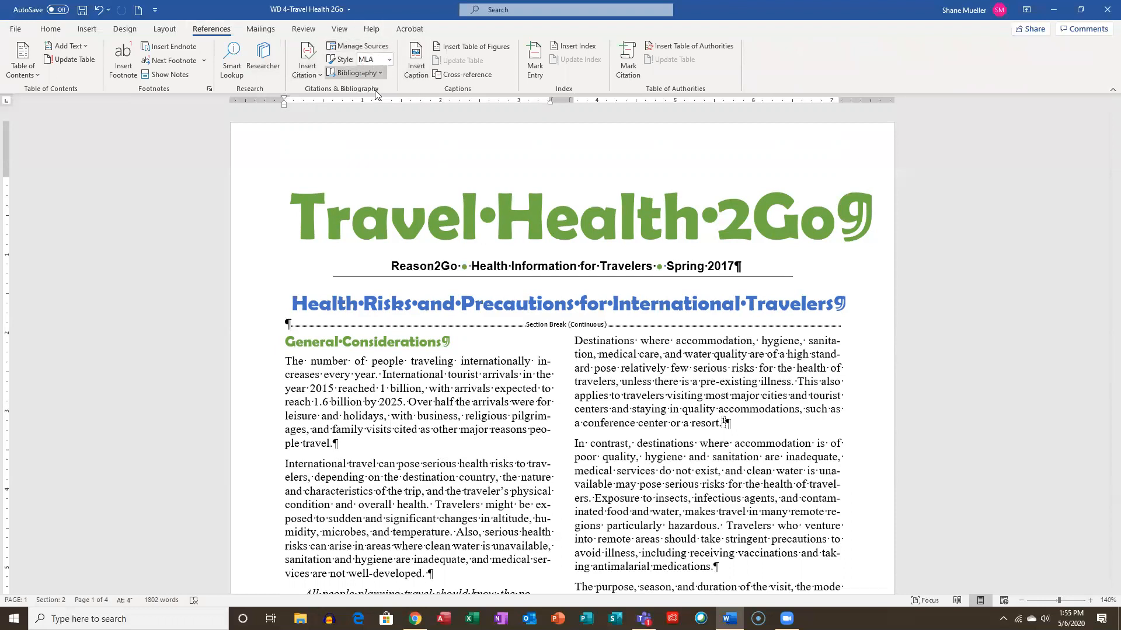
pyautogui.click(389, 62)
pyautogui.click(389, 63)
pyautogui.click(389, 62)
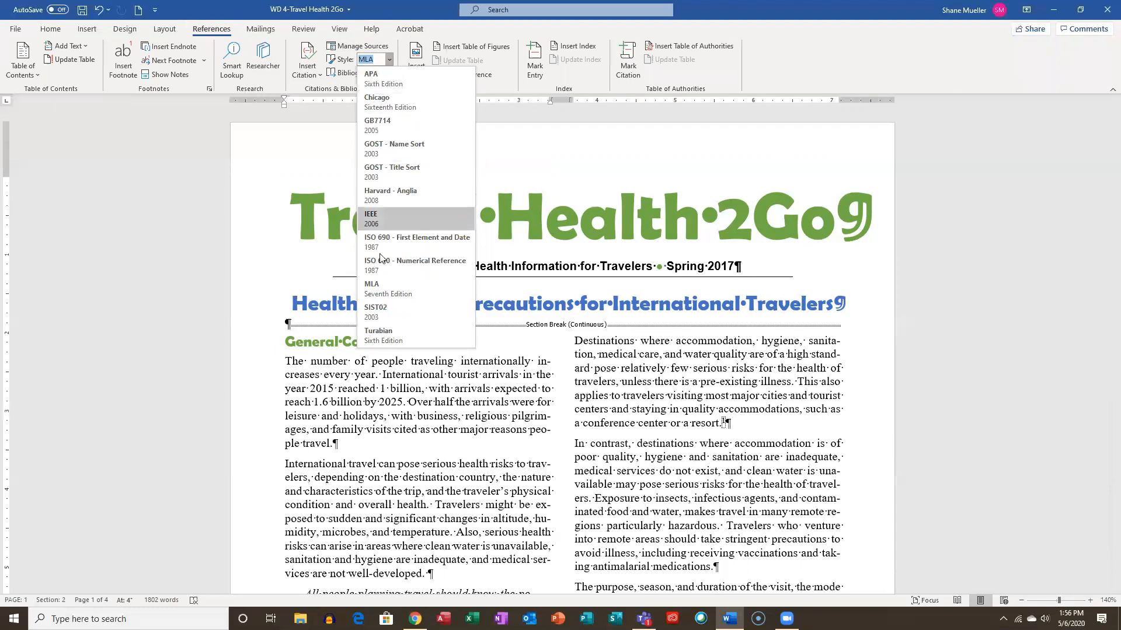
pyautogui.click(377, 290)
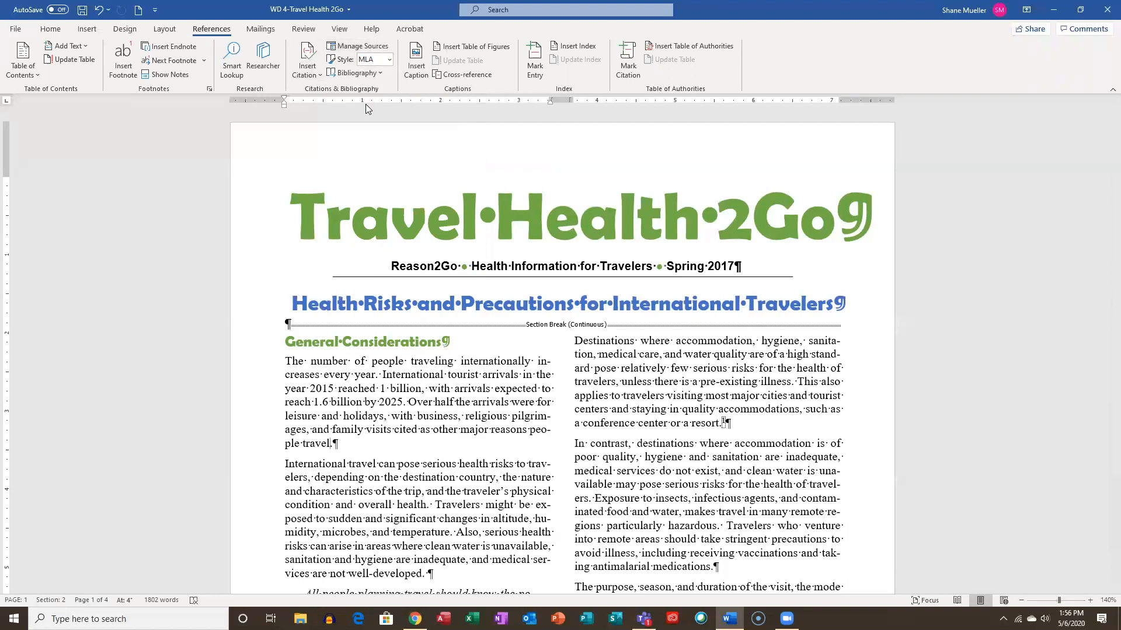
# Start a new citation source of type Report with World Tourism Organization as the corporate author
pyautogui.click(309, 65)
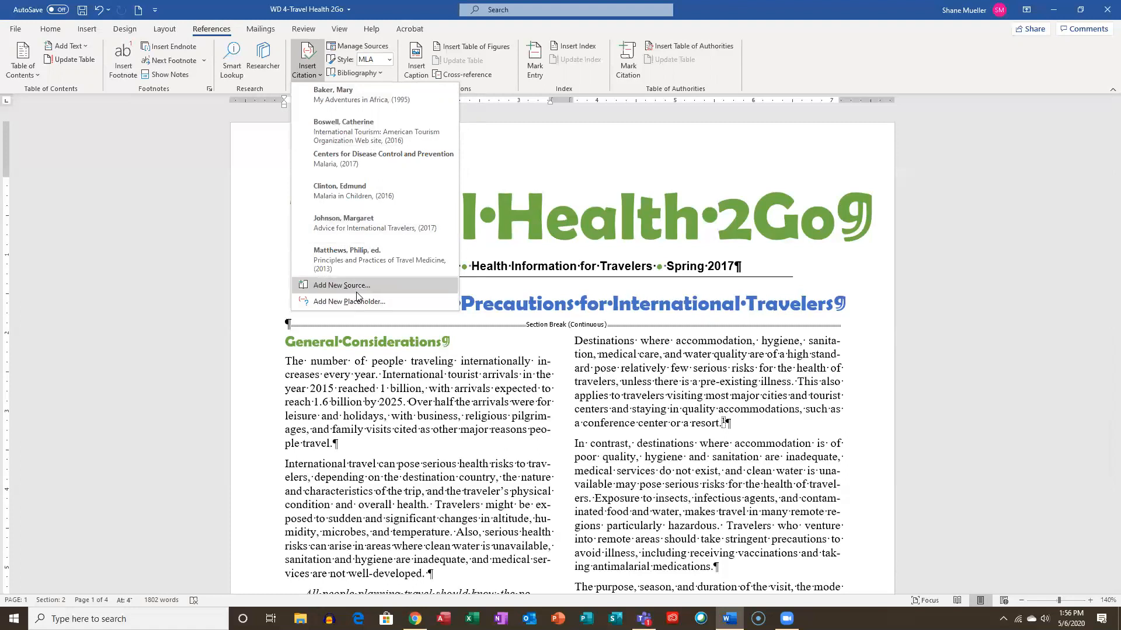
pyautogui.click(322, 290)
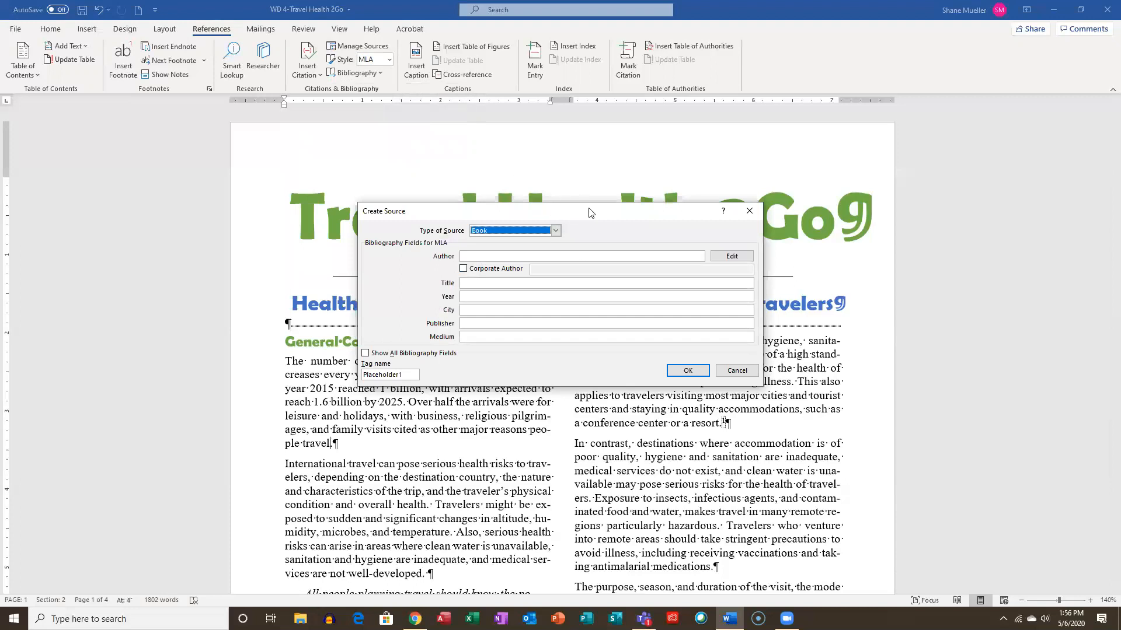
pyautogui.moveTo(588, 212); pyautogui.dragTo(690, 168)
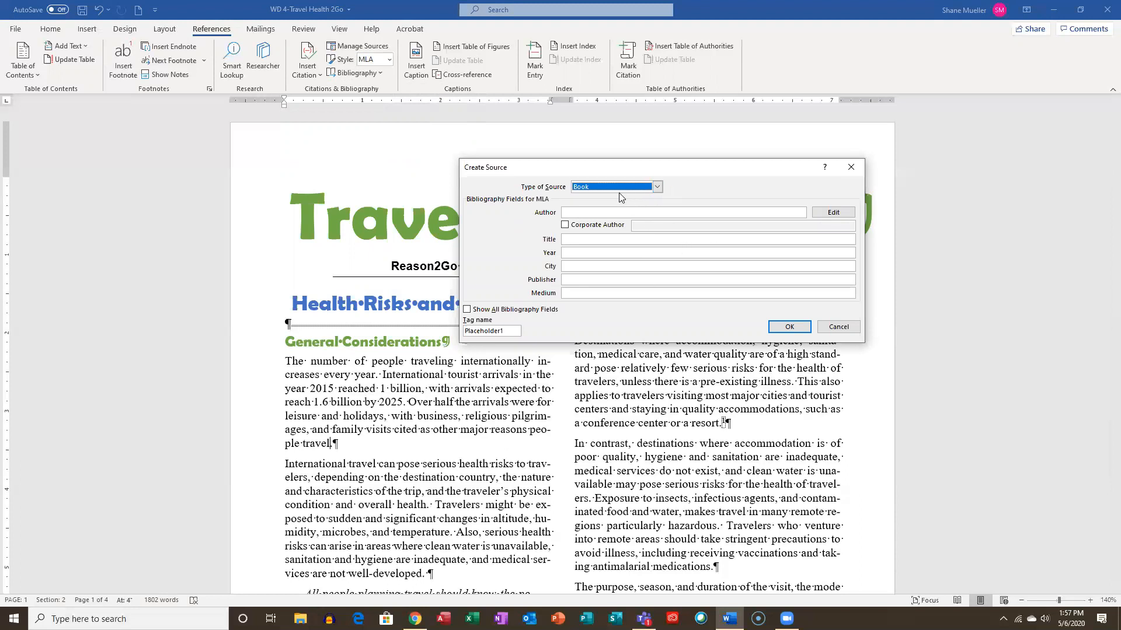
pyautogui.click(658, 186)
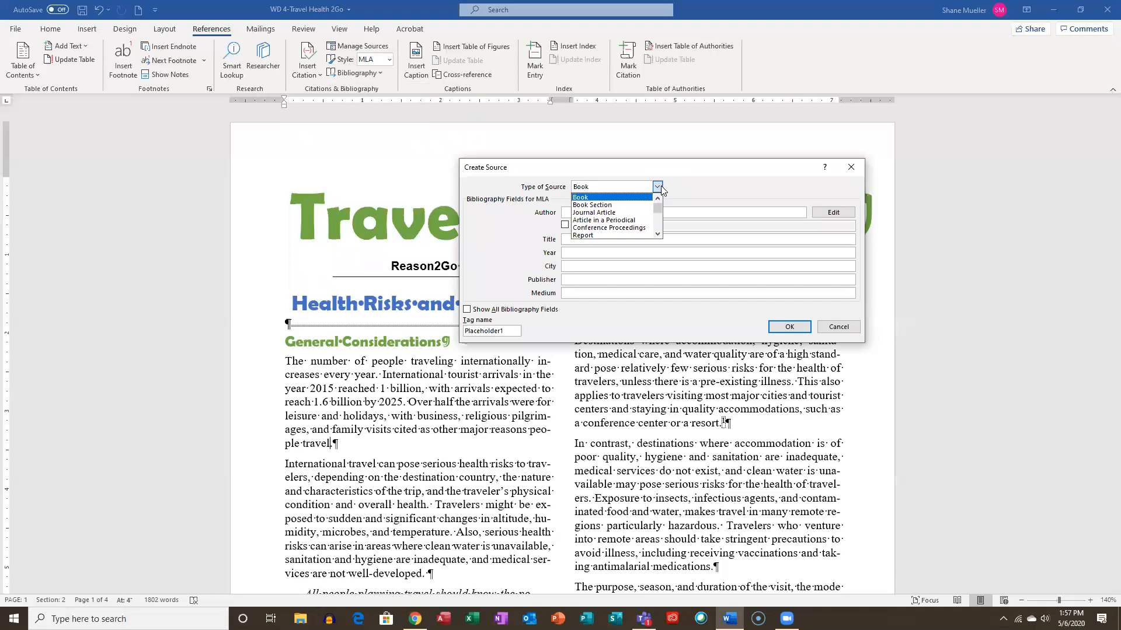
pyautogui.click(564, 226)
pyautogui.click(564, 225)
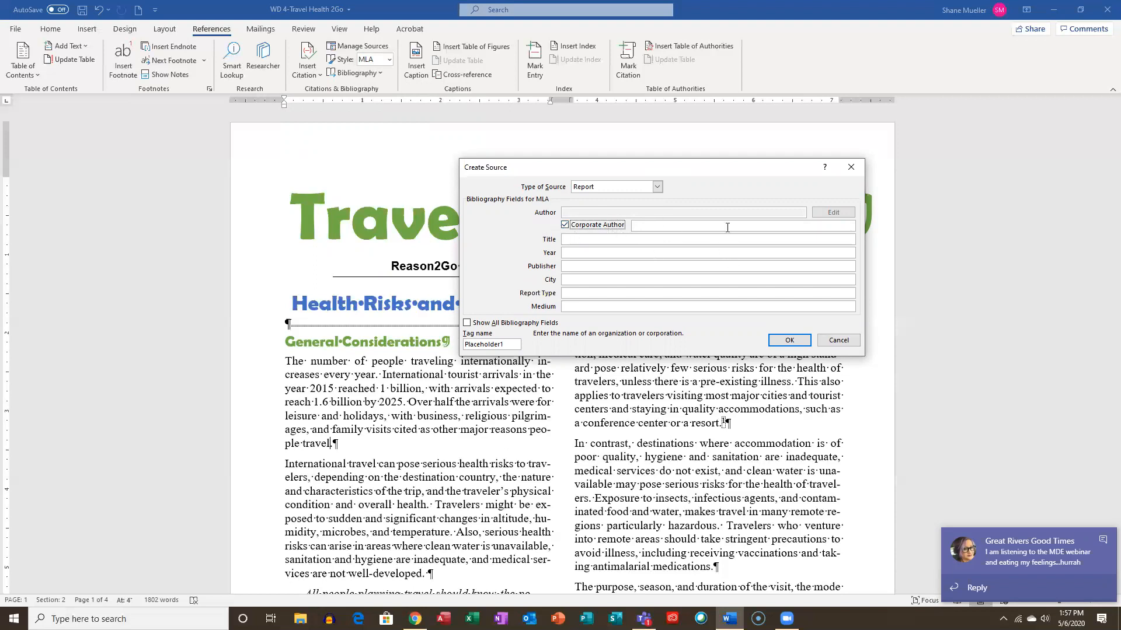
pyautogui.click(643, 226)
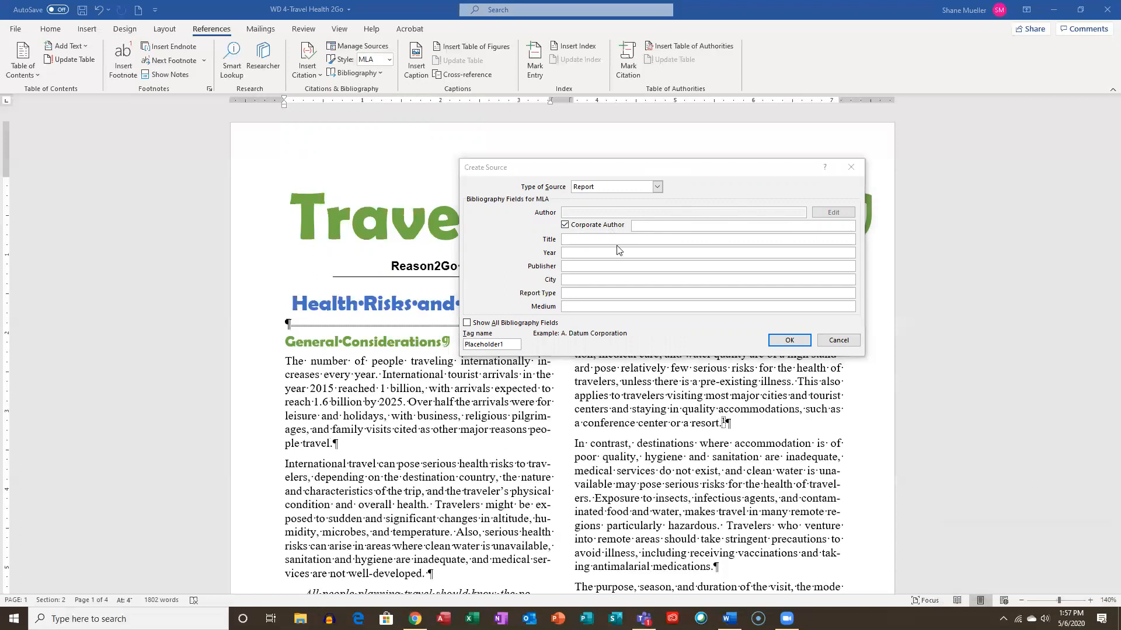
pyautogui.click(655, 228)
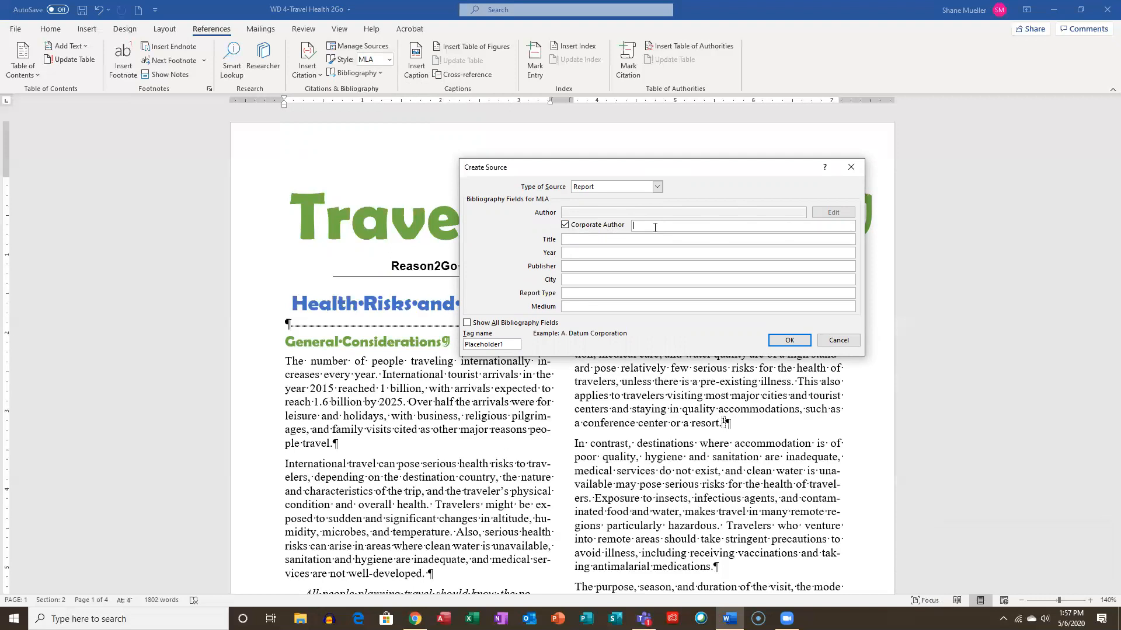
pyautogui.write('World Tourism Org')
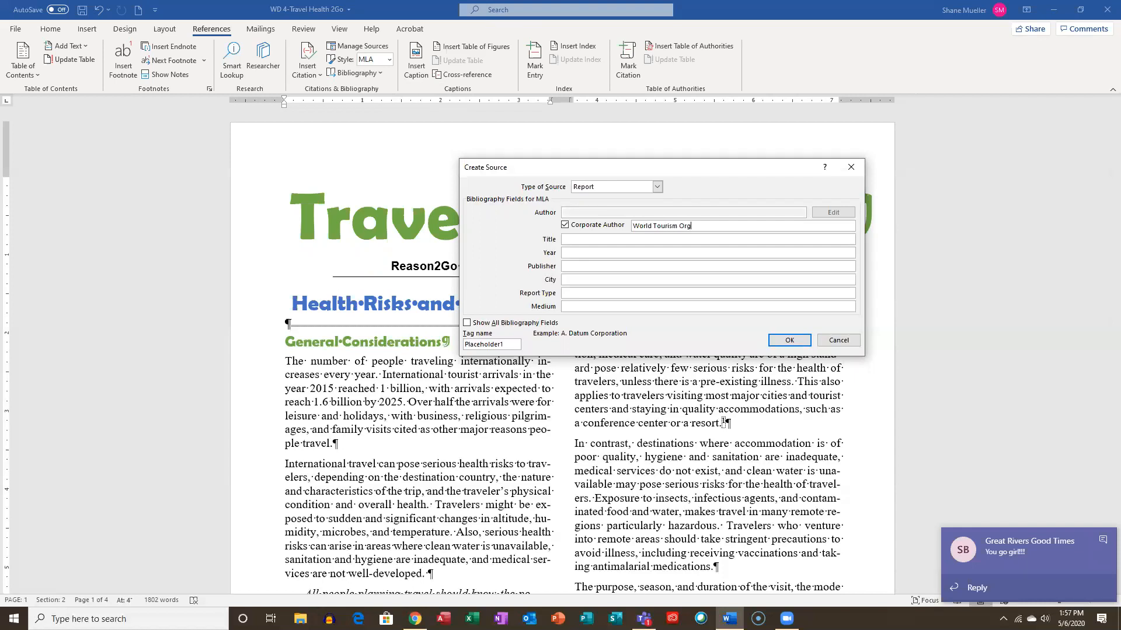
pyautogui.write('anization')
# Fill in the report's title Tourism Highlights, year 2017, and publisher World Tourism Organization
pyautogui.click(599, 240)
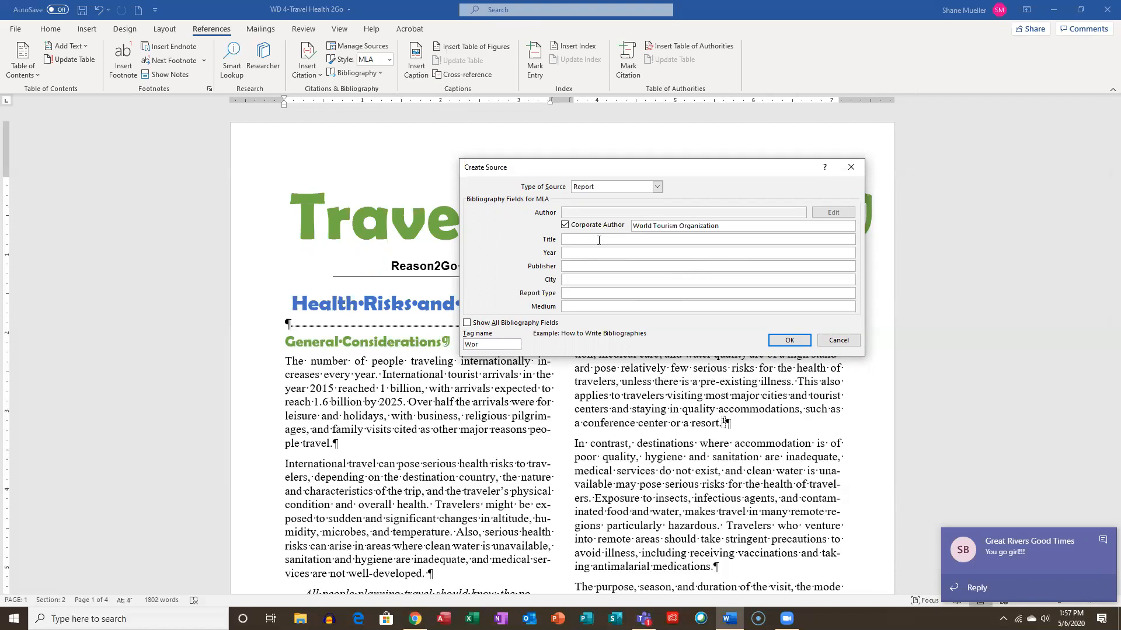
pyautogui.write('Tourism Highlight')
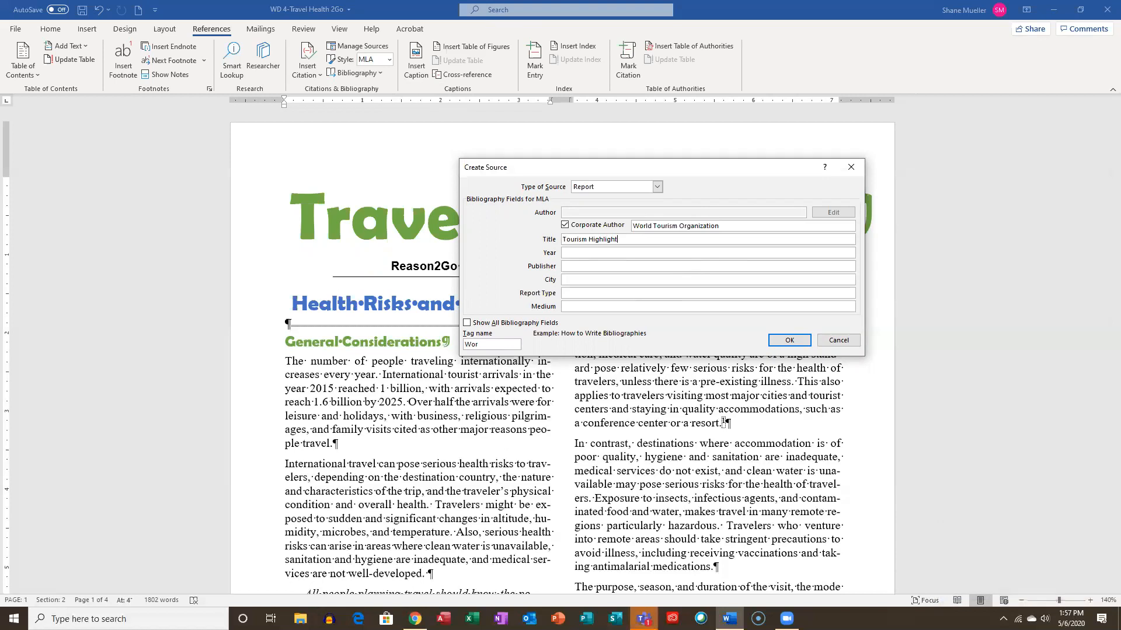
pyautogui.click(597, 252)
pyautogui.write('2017')
pyautogui.press('Tab')
pyautogui.write('World Tourismn')
pyautogui.press('BackSpace')
pyautogui.press('BackSpace')
pyautogui.press('BackSpace')
pyautogui.write('m Organization')
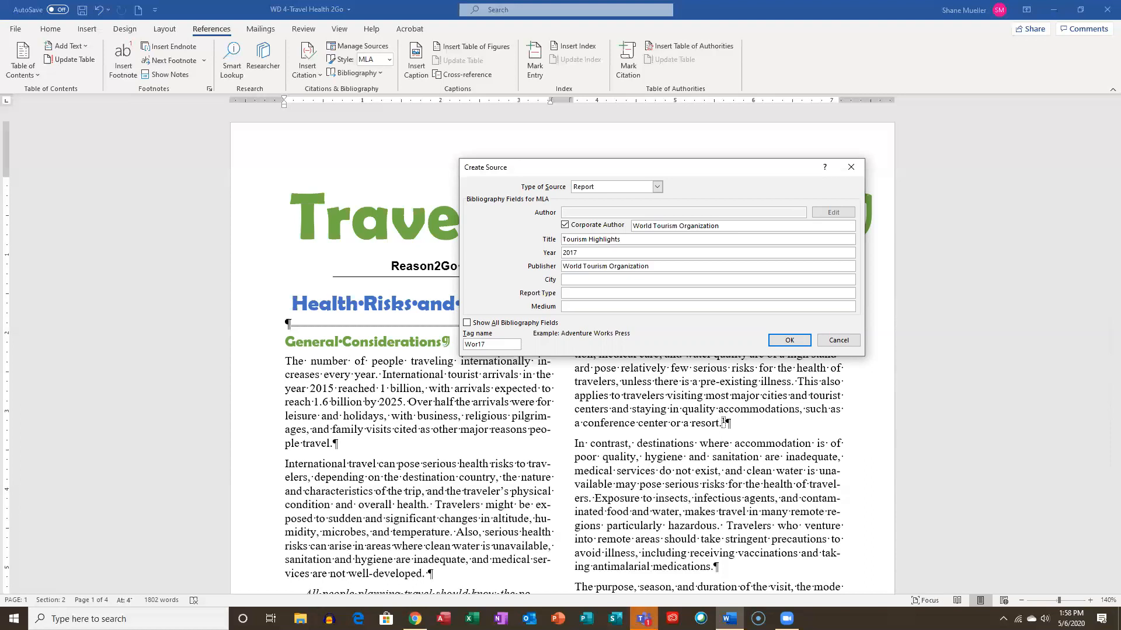
# Complete the report source with city Madrid, report type White Paper, and medium Print, insert its citation, and close the Researcher pane
pyautogui.press('Tab')
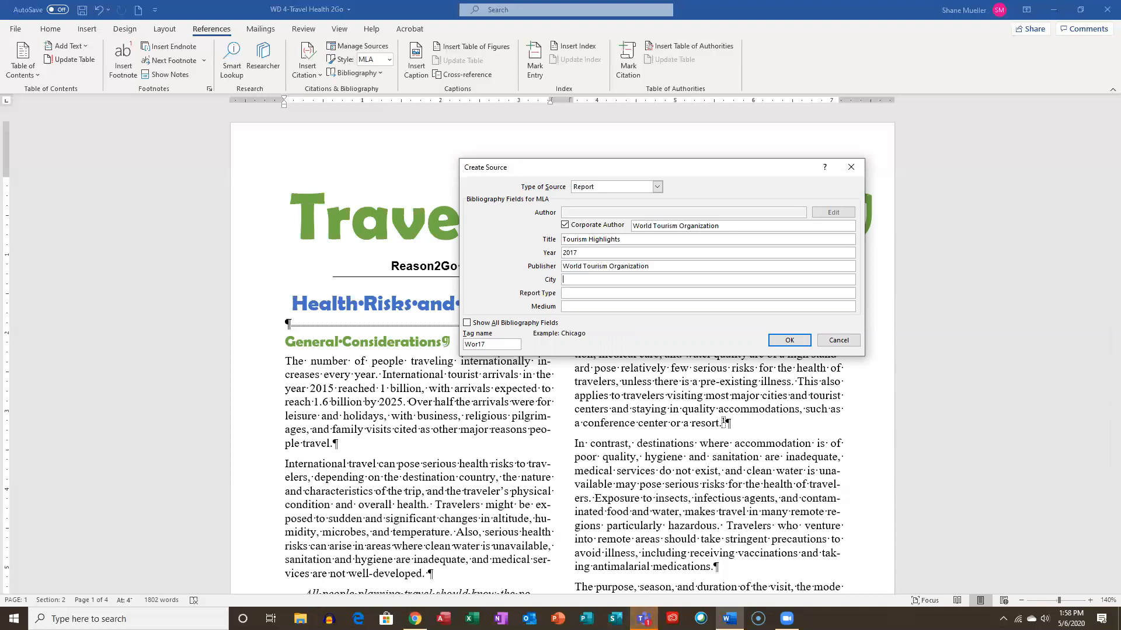
pyautogui.write('Madrid')
pyautogui.press('Tab')
pyautogui.write('WE')
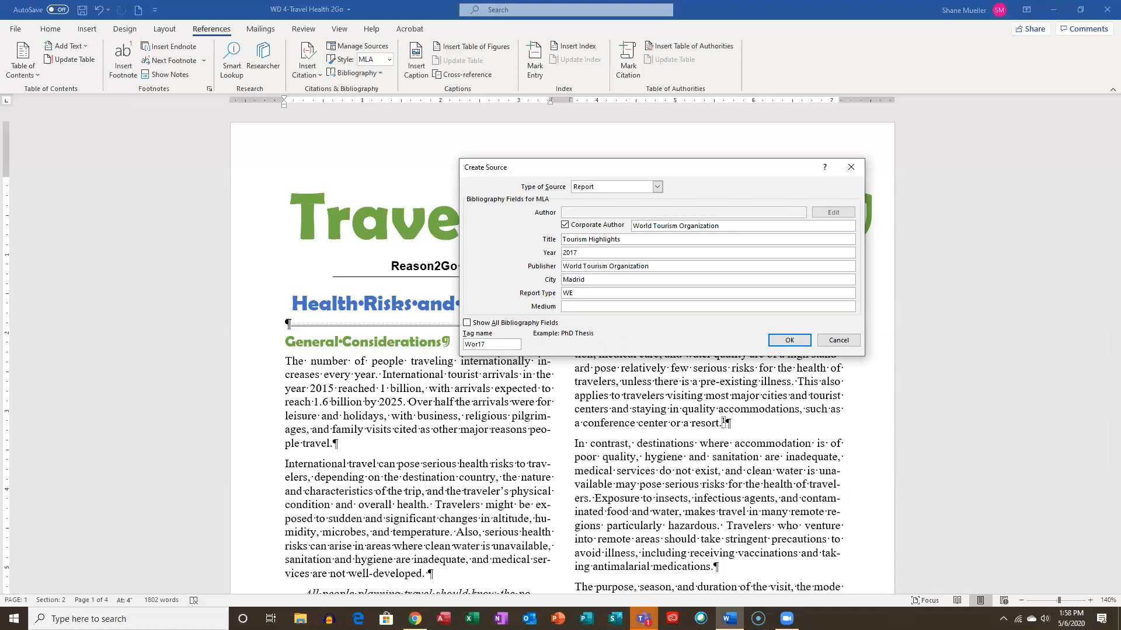
pyautogui.press('BackSpace')
pyautogui.write('hite pape')
pyautogui.press('BackSpace')
pyautogui.press('BackSpace')
pyautogui.press('BackSpace')
pyautogui.press('BackSpace')
pyautogui.press('BackSpace')
pyautogui.write('Paper')
pyautogui.press('Tab')
pyautogui.write('Prinbt')
pyautogui.press('BackSpace')
pyautogui.press('BackSpace')
pyautogui.click(792, 343)
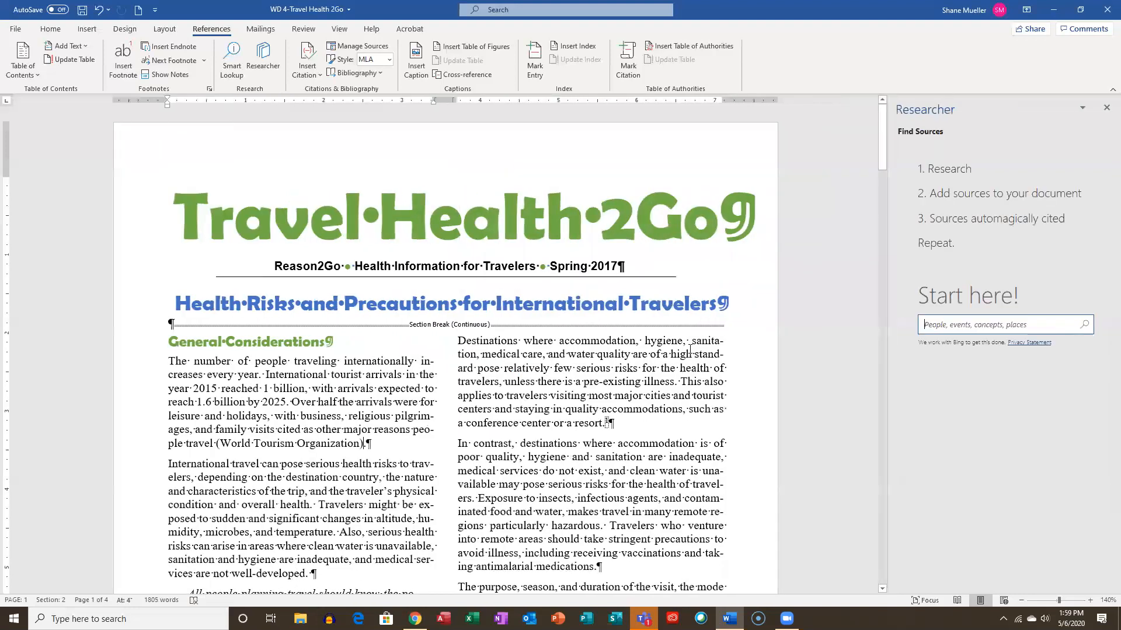
pyautogui.click(1106, 107)
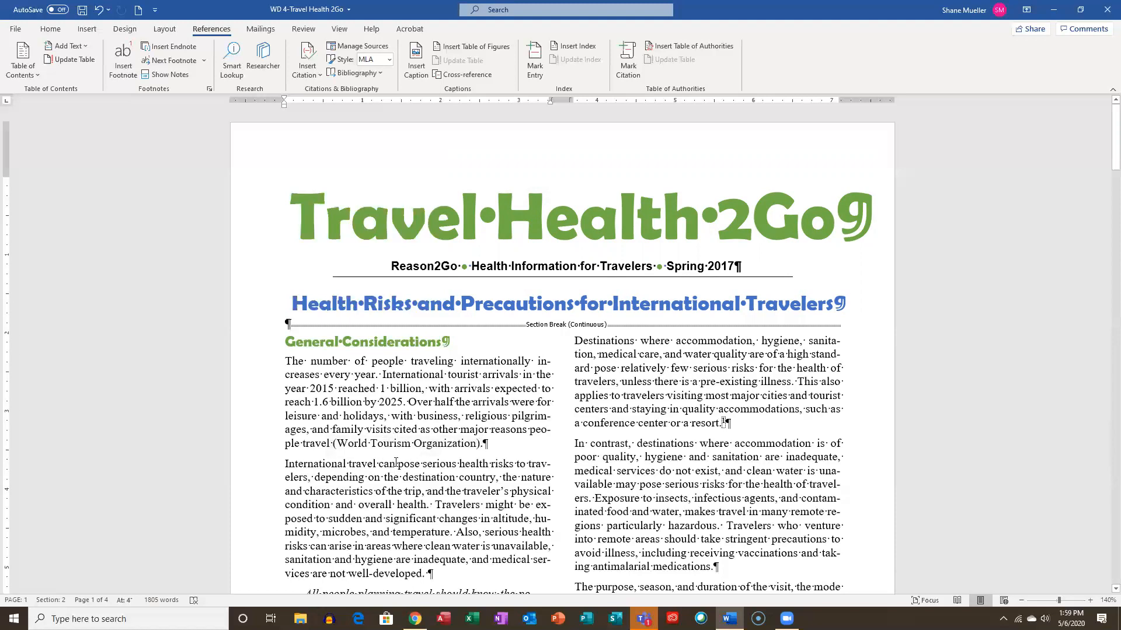
# Add page number 19 to the World Tourism Organization citation in the first General Considerations paragraph
pyautogui.click(442, 445)
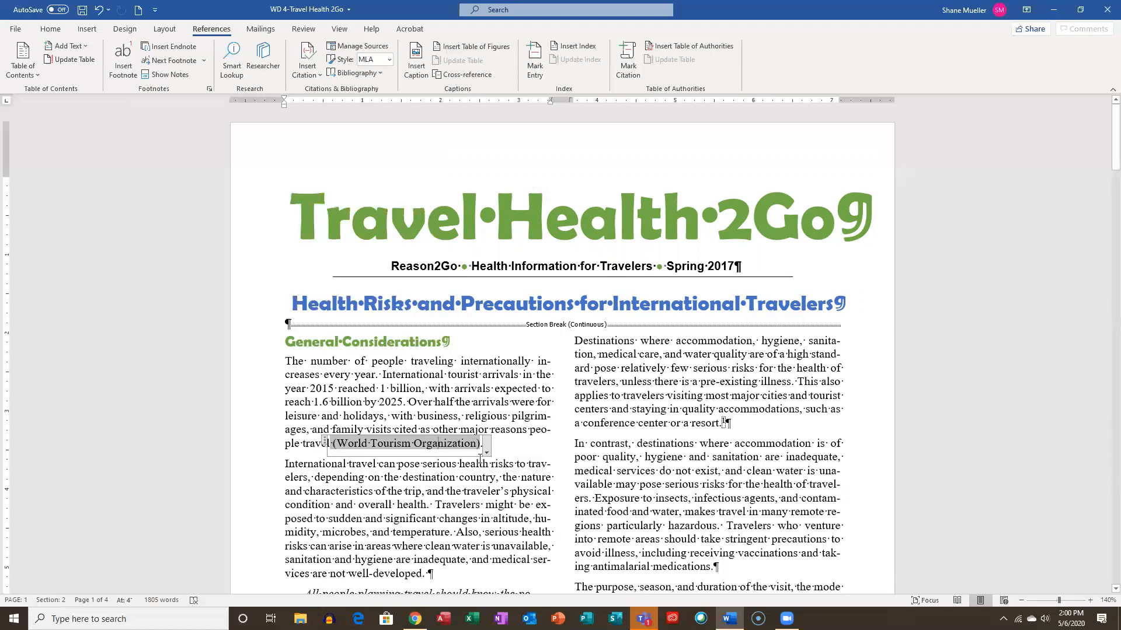
pyautogui.click(486, 449)
pyautogui.click(485, 450)
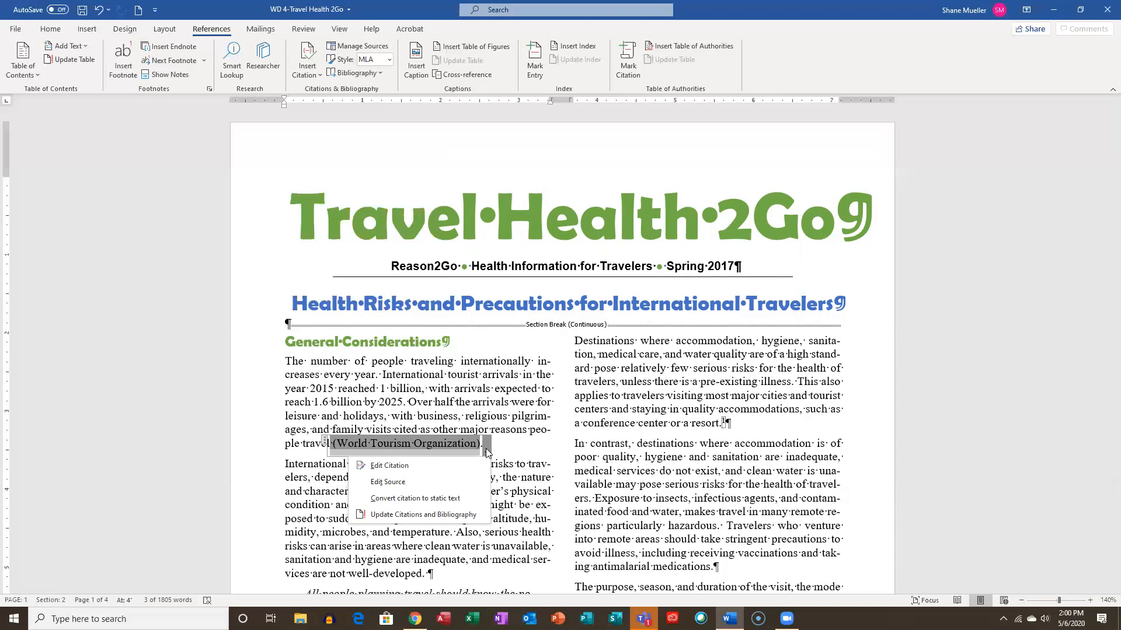
pyautogui.click(409, 465)
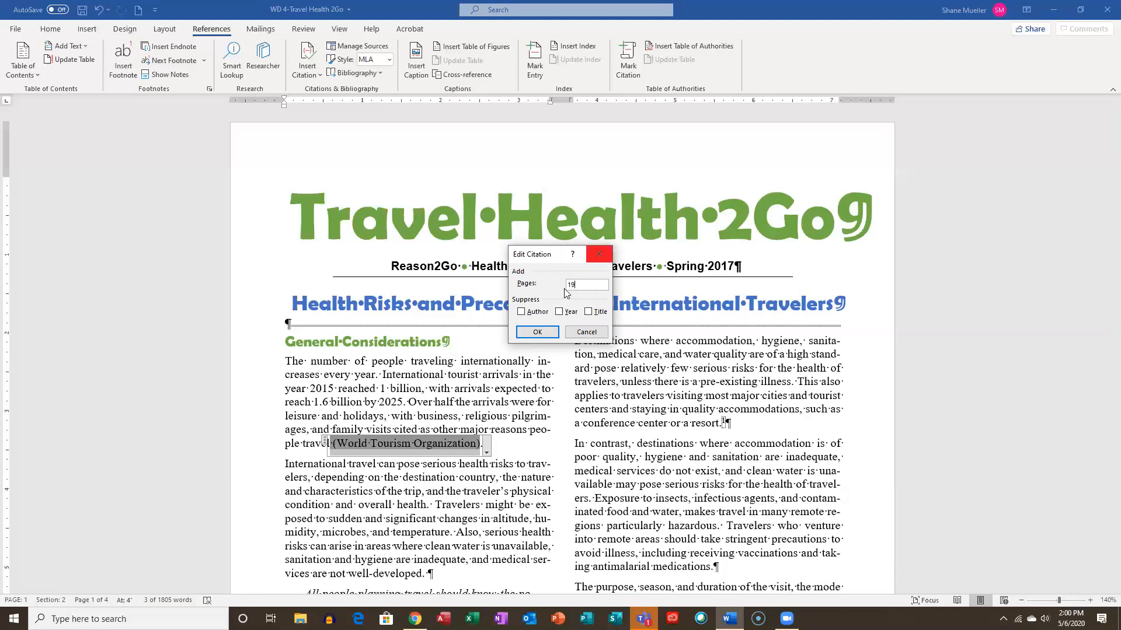
pyautogui.click(548, 332)
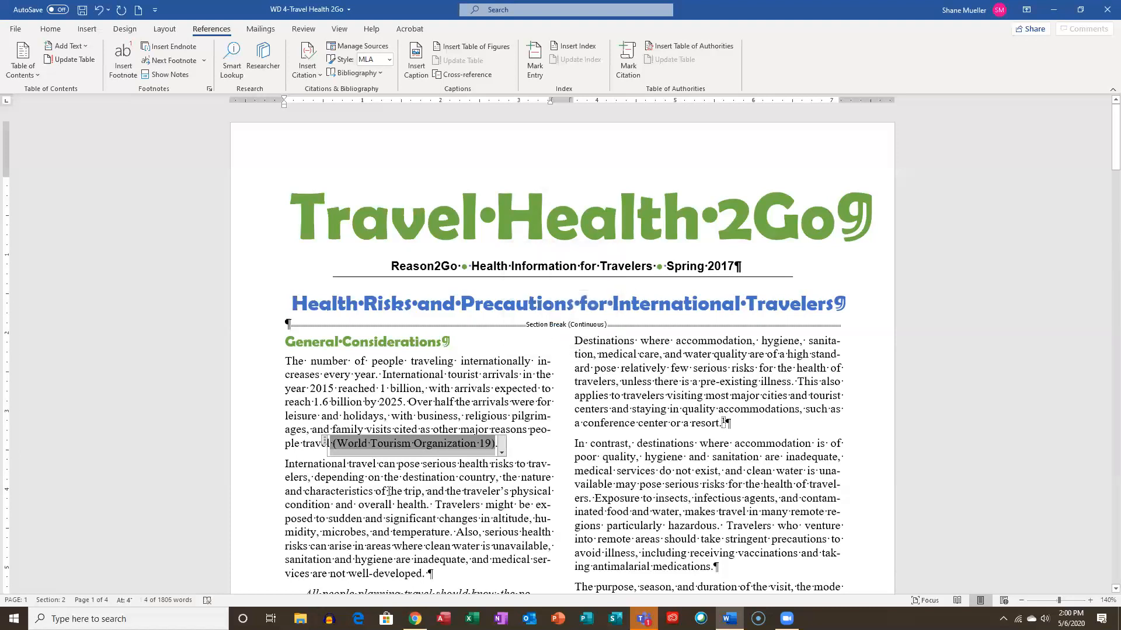
# Review the page and suppress options of the World Tourism Organization citation, leaving them as they are
pyautogui.click(501, 453)
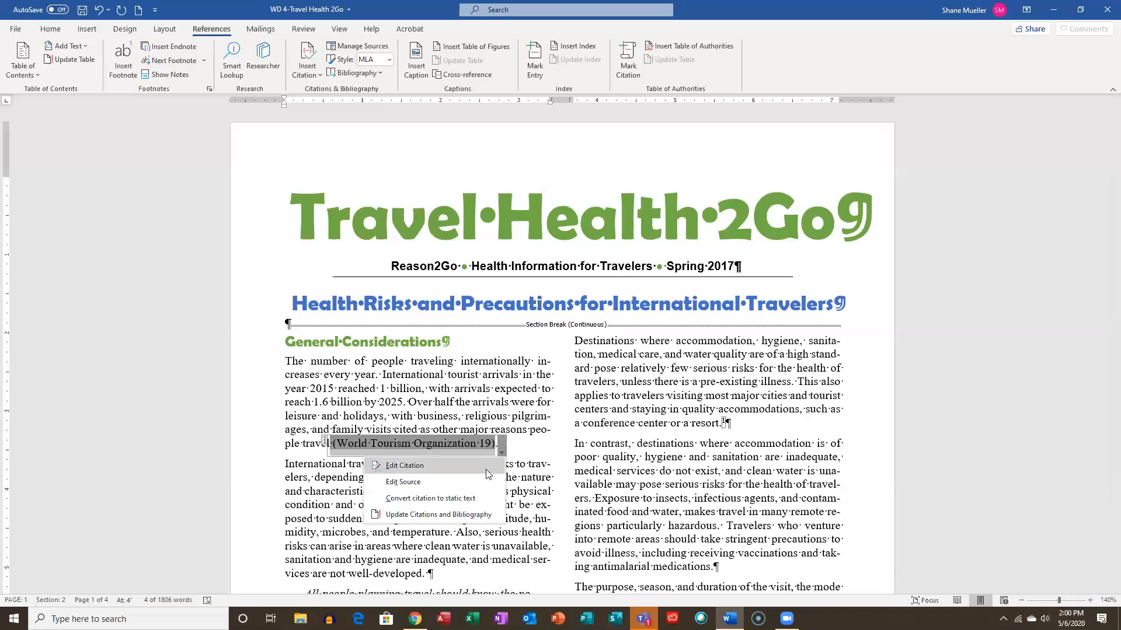
pyautogui.click(418, 470)
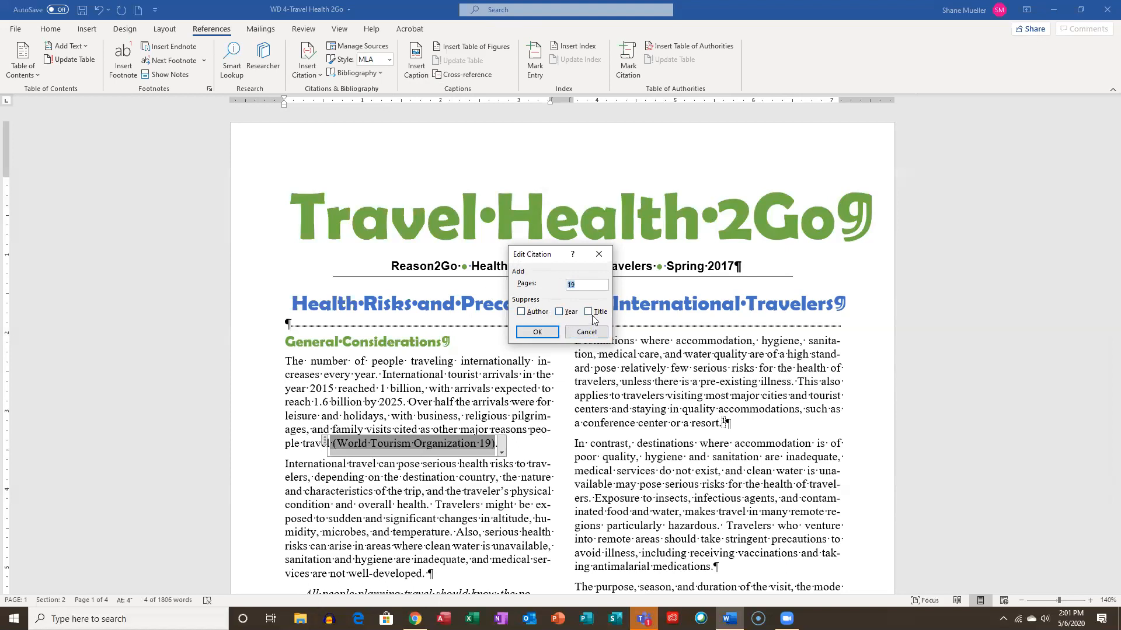
pyautogui.click(537, 333)
pyautogui.click(528, 477)
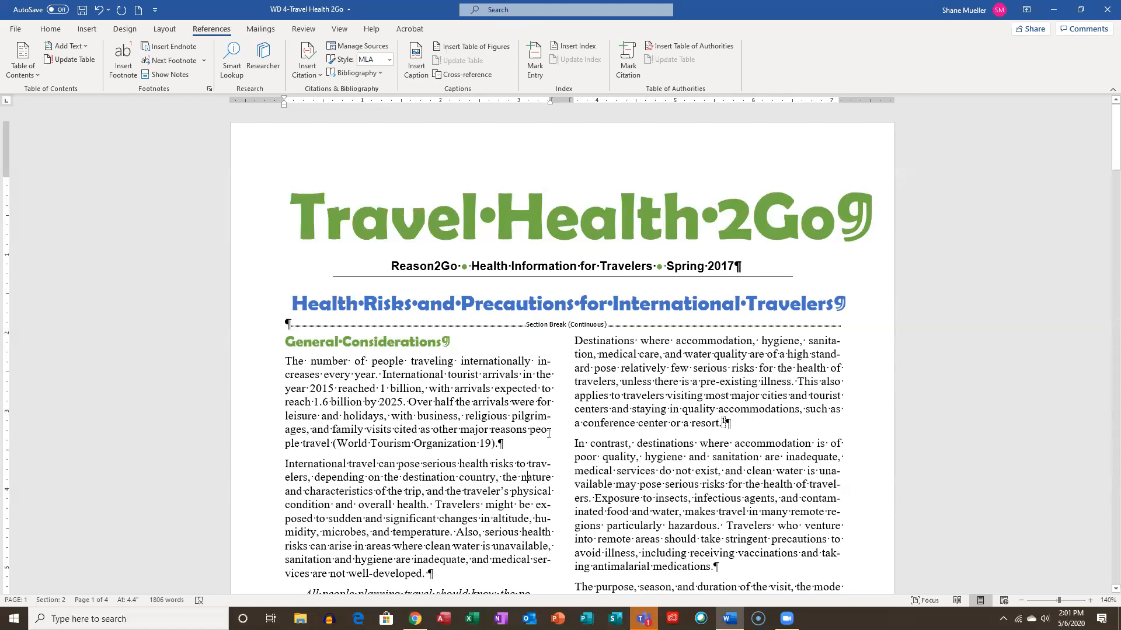
# Place the insertion point after "sequences" in the italic quotation and start a new source of type Document From Web site
pyautogui.scroll(-8, 549, 433)
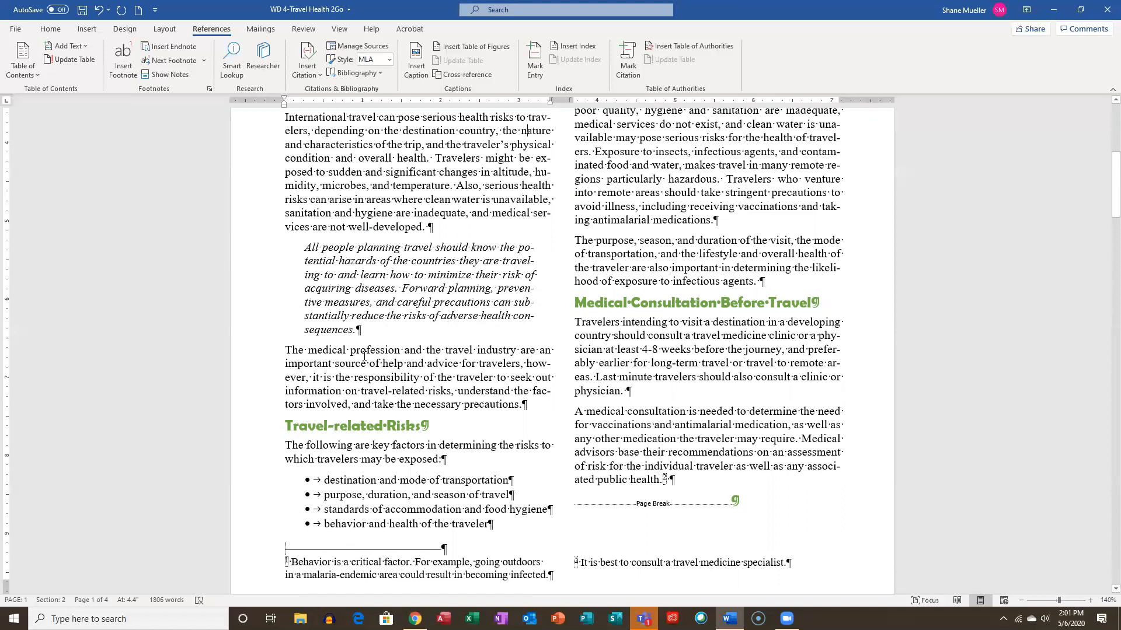
pyautogui.click(351, 331)
pyautogui.click(318, 78)
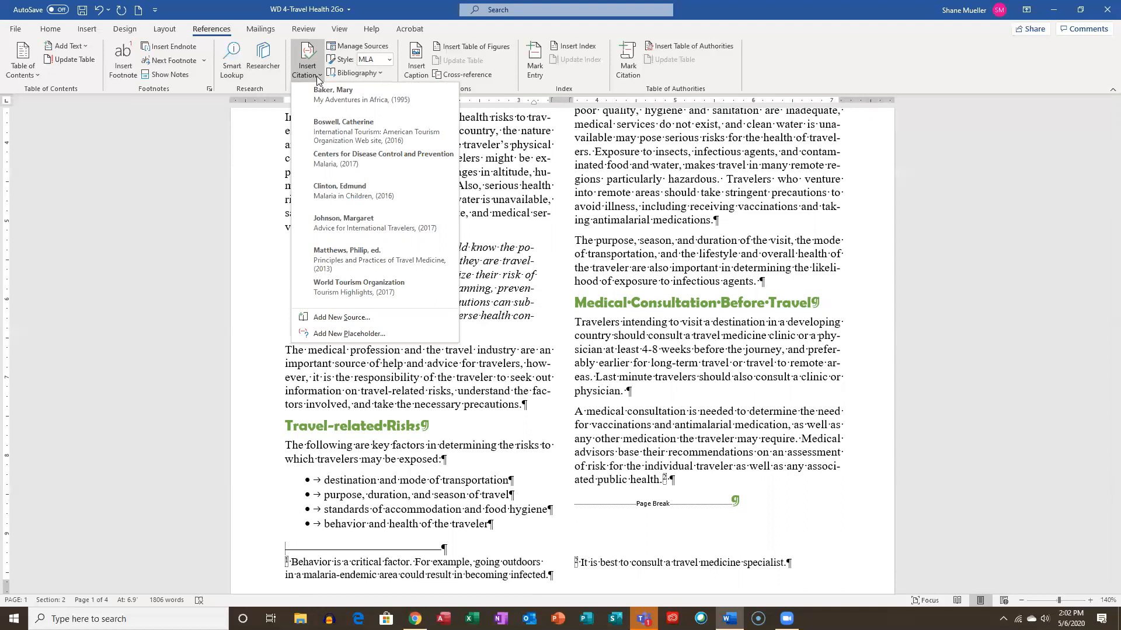
pyautogui.click(363, 316)
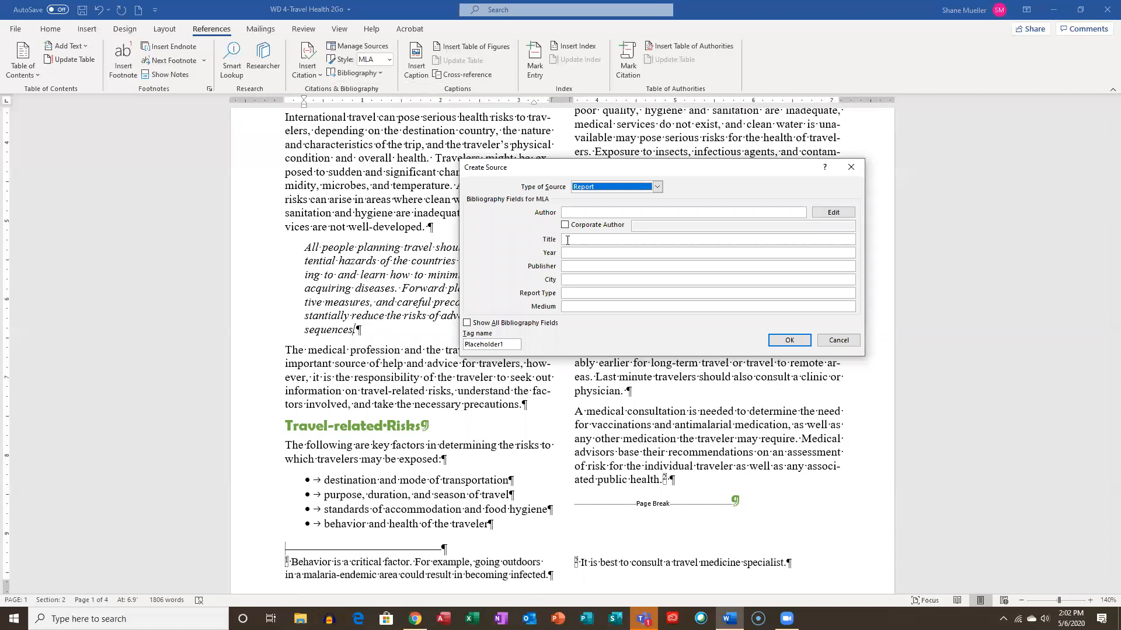
pyautogui.click(657, 187)
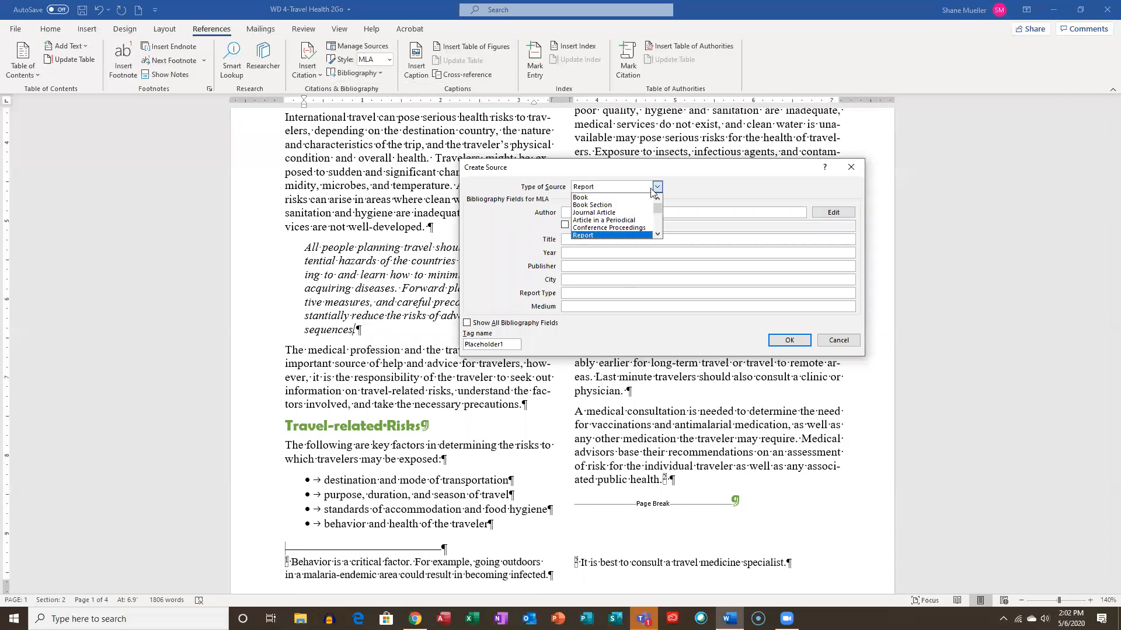
pyautogui.click(657, 236)
pyautogui.click(658, 236)
pyautogui.click(658, 236)
pyautogui.click(658, 236)
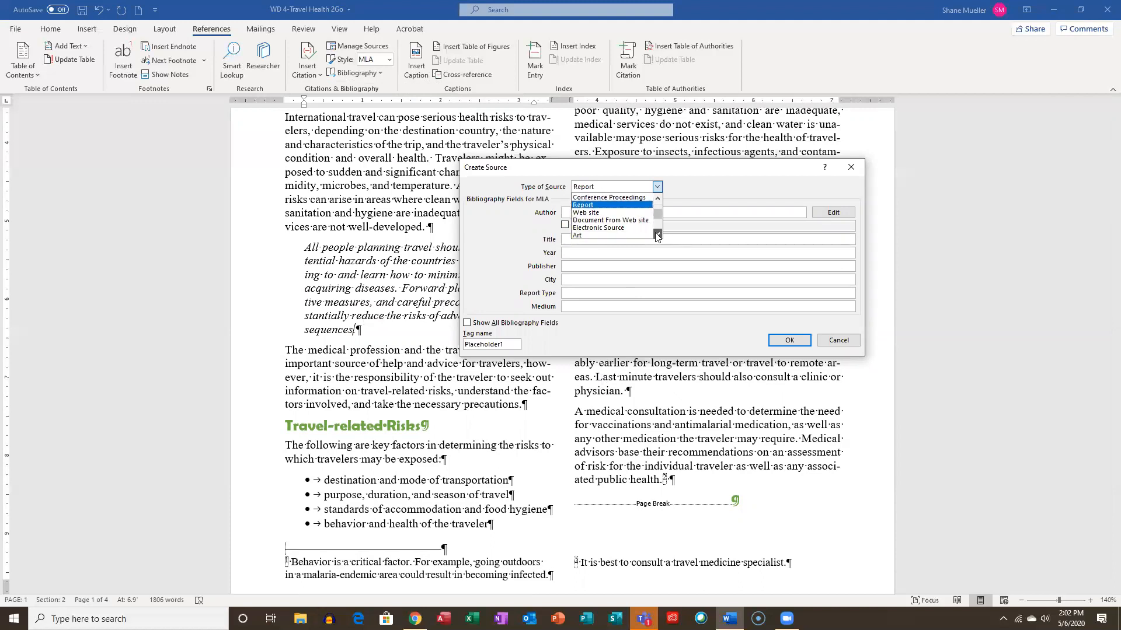
pyautogui.click(627, 221)
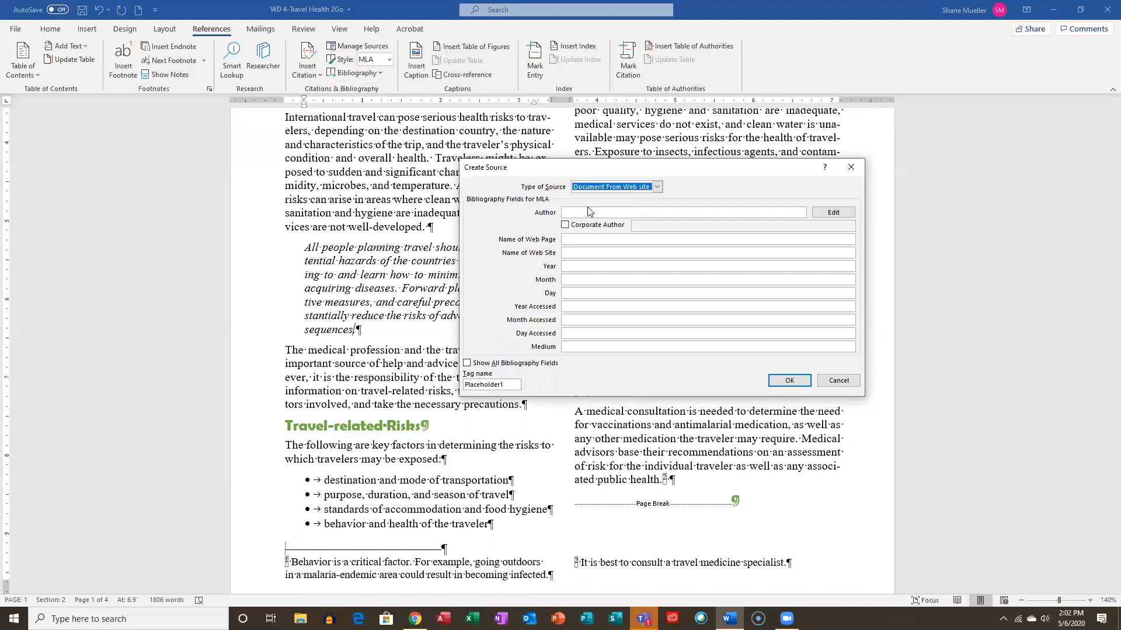
# Enter World Tourism Organization as corporate author and International Travel and Health 2017 Edition as the web page name
pyautogui.click(564, 224)
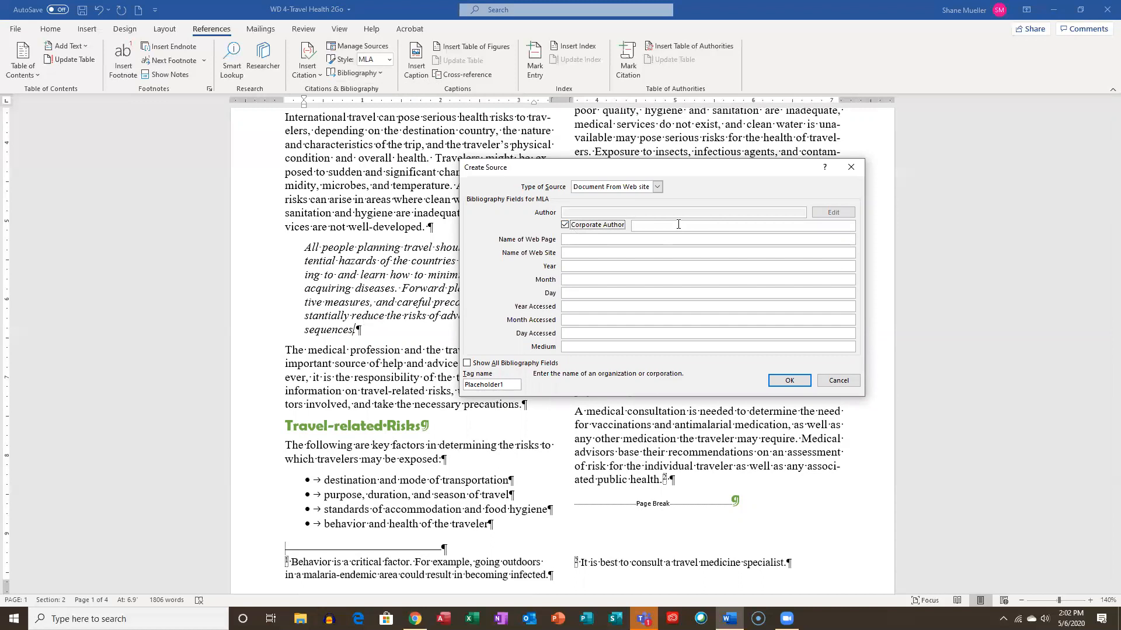
pyautogui.click(679, 225)
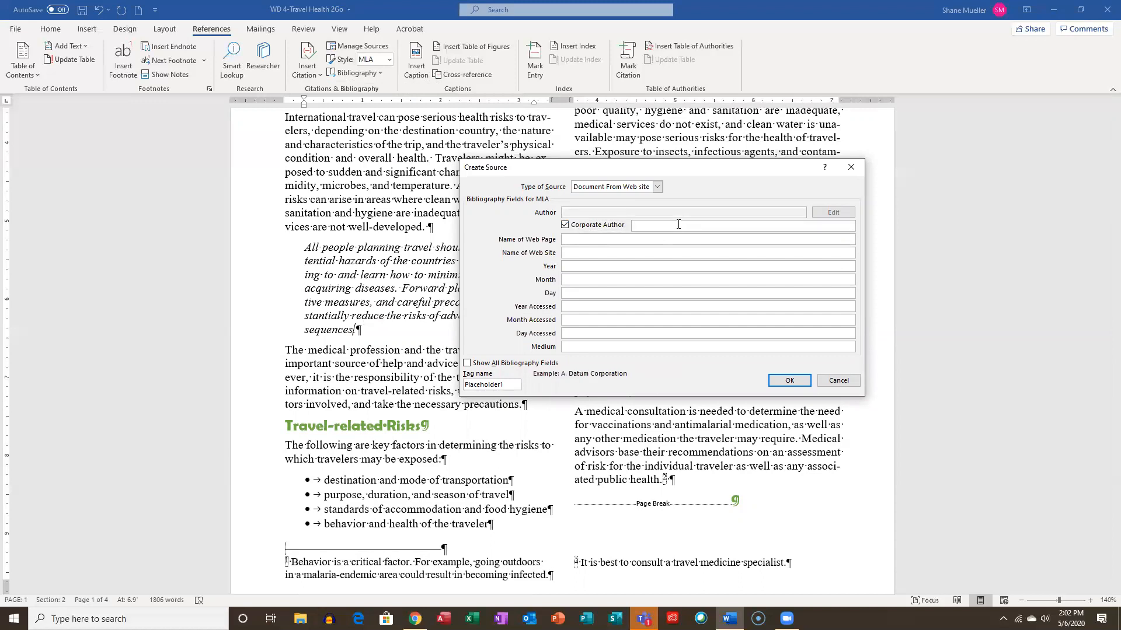
pyautogui.write('World Tourism Organization')
pyautogui.click(596, 242)
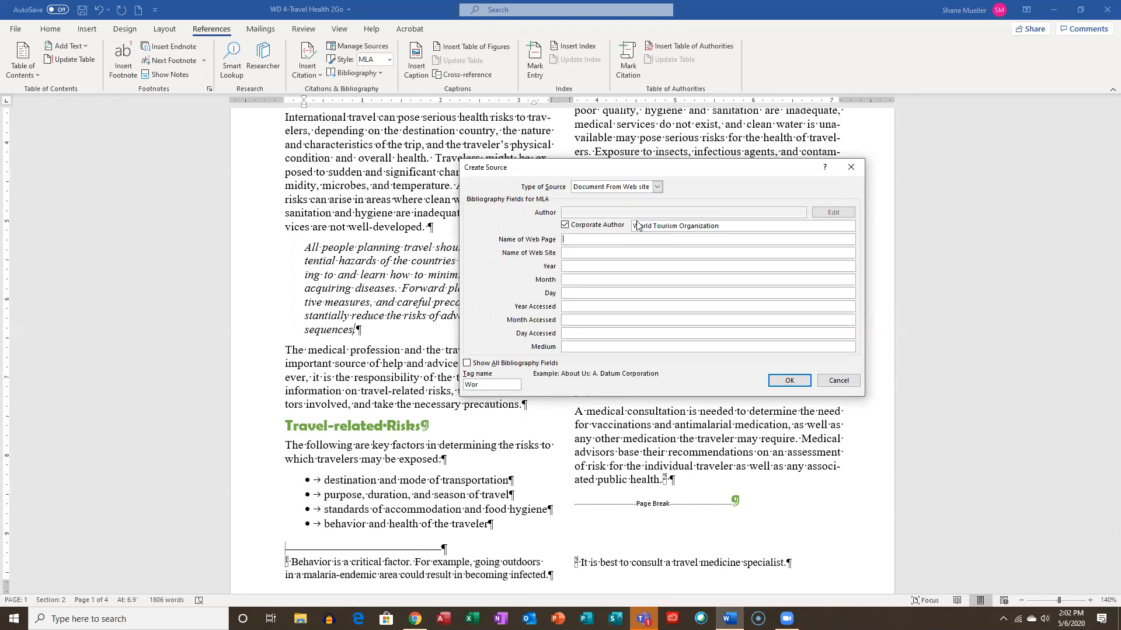
pyautogui.write('International Travel and Health 2017 Edition')
pyautogui.press('Tab')
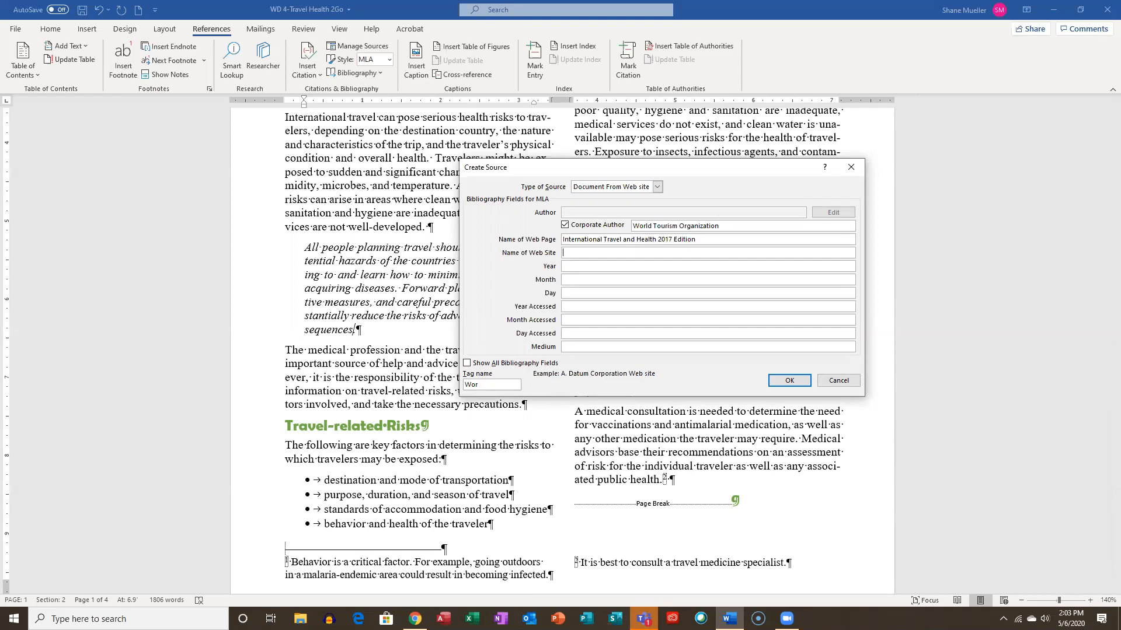
# Enter World Tourism Organization Web Site as the site name and 2017 as the year
pyautogui.write('World Touriosm')
pyautogui.press('BackSpace')
pyautogui.press('BackSpace')
pyautogui.press('BackSpace')
pyautogui.write('sm Organization Web Site')
pyautogui.press('Tab')
pyautogui.write('2017')
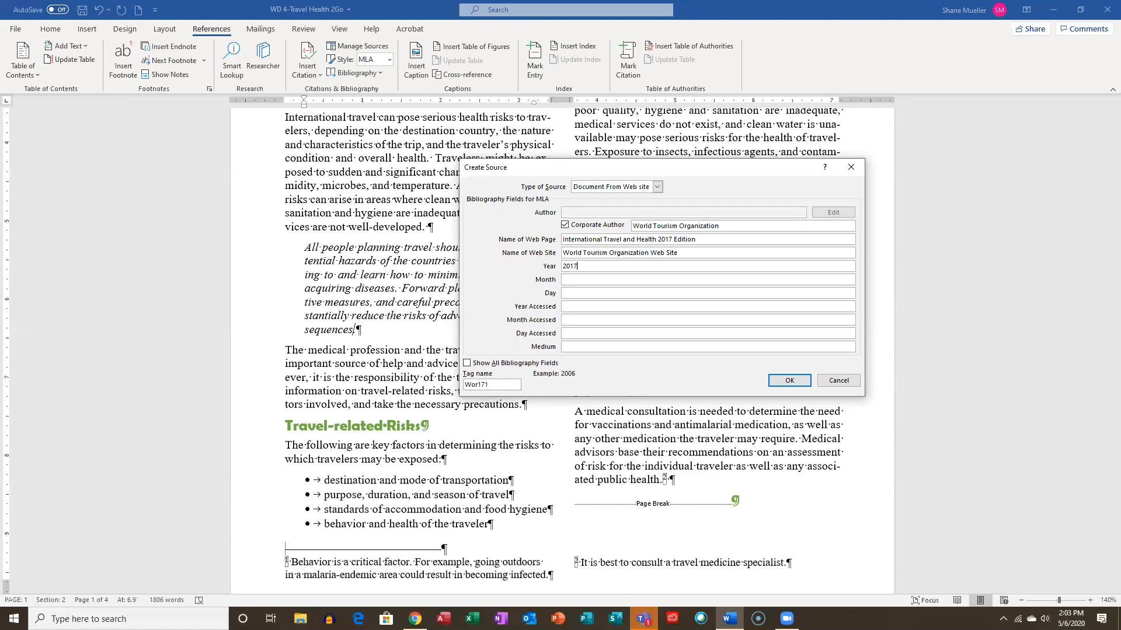
# Complete the web source with publication date January 10, access date March 11, 2017, and medium Web, and insert its citation
pyautogui.press('Tab')
pyautogui.write('January')
pyautogui.press('Tab')
pyautogui.write('10')
pyautogui.click(579, 307)
pyautogui.write('2017')
pyautogui.press('Tab')
pyautogui.write('March')
pyautogui.press('Tab')
pyautogui.write('11')
pyautogui.click(612, 348)
pyautogui.write('Web')
pyautogui.click(796, 383)
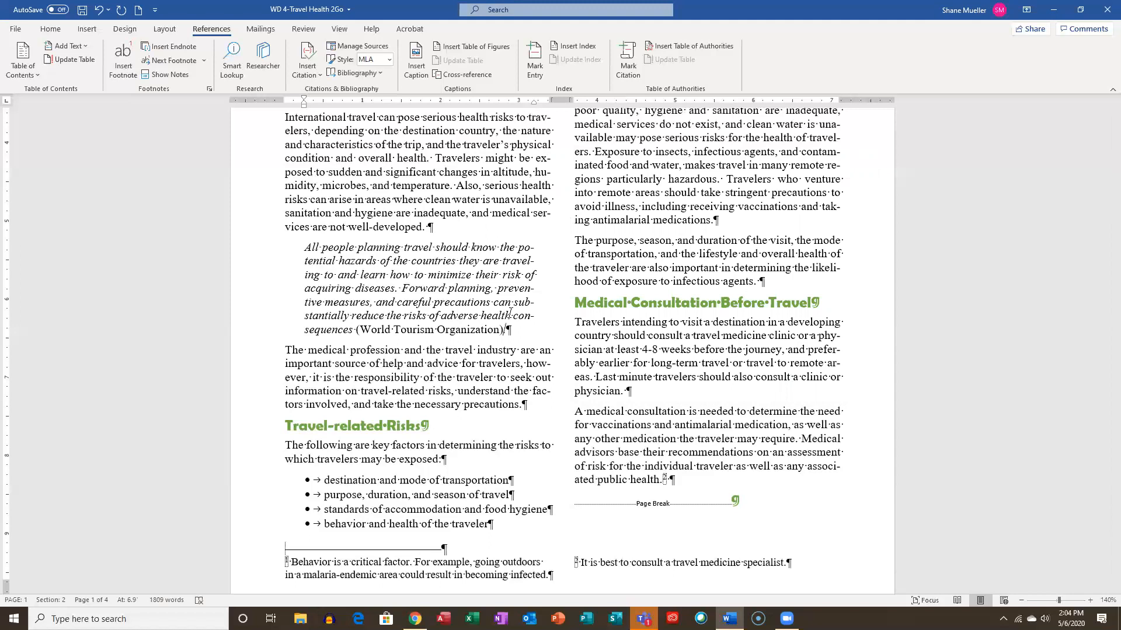
pyautogui.scroll(-12, 509, 313)
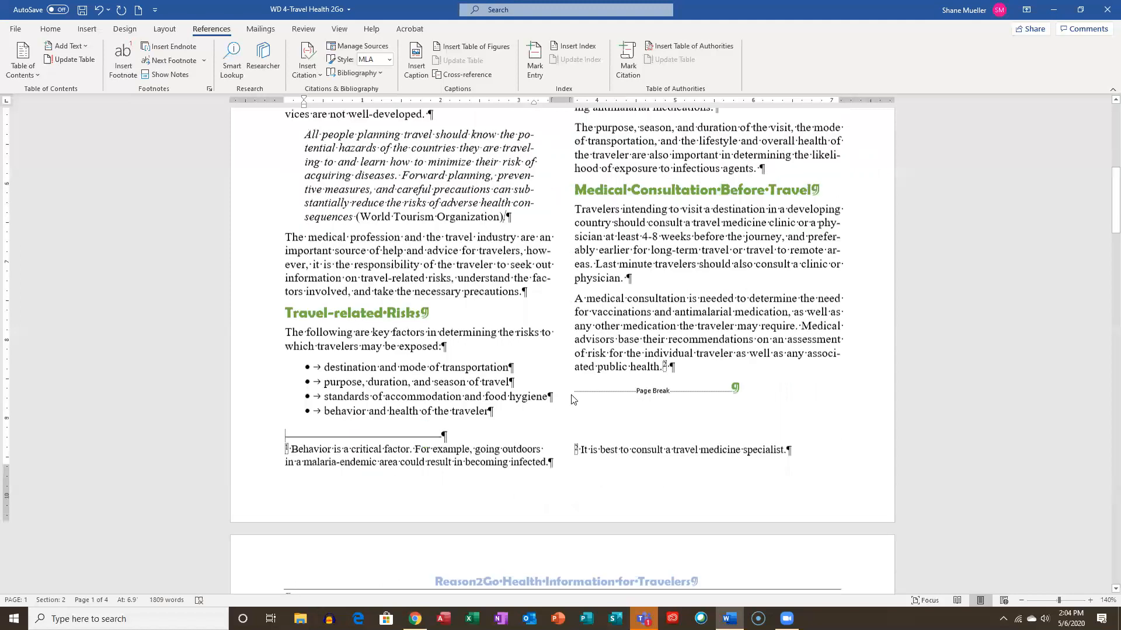
# Below the preventive options table, enter "Source:" and insert a citation of the existing source Advice for International Travelers
pyautogui.scroll(-10, 586, 395)
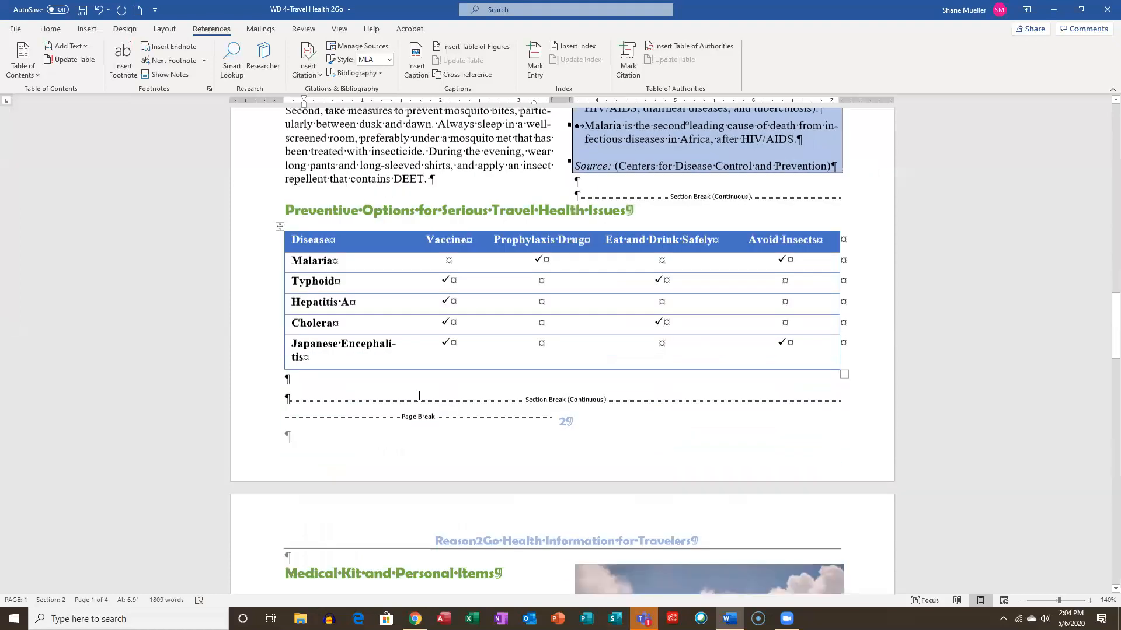
pyautogui.click(373, 370)
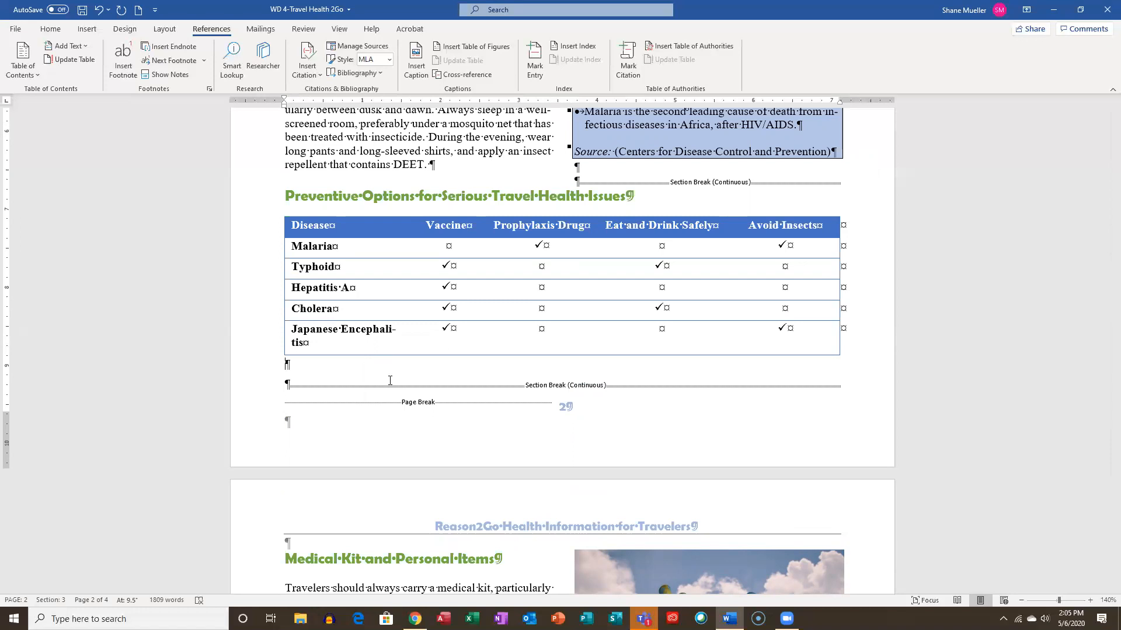
pyautogui.write('Source:')
pyautogui.click(321, 76)
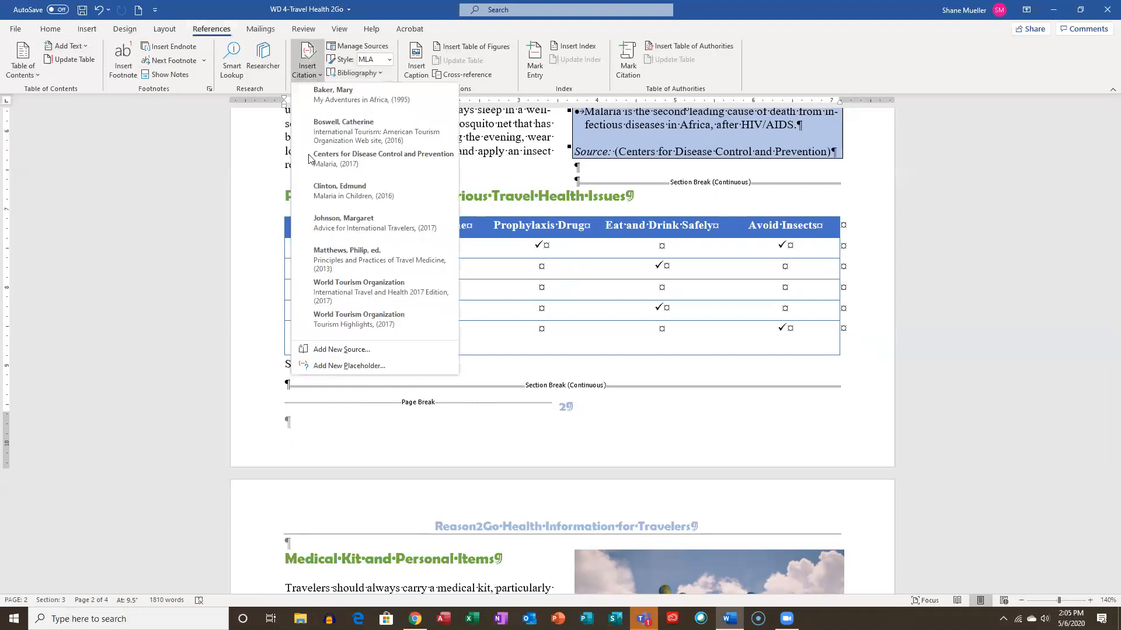
pyautogui.click(347, 228)
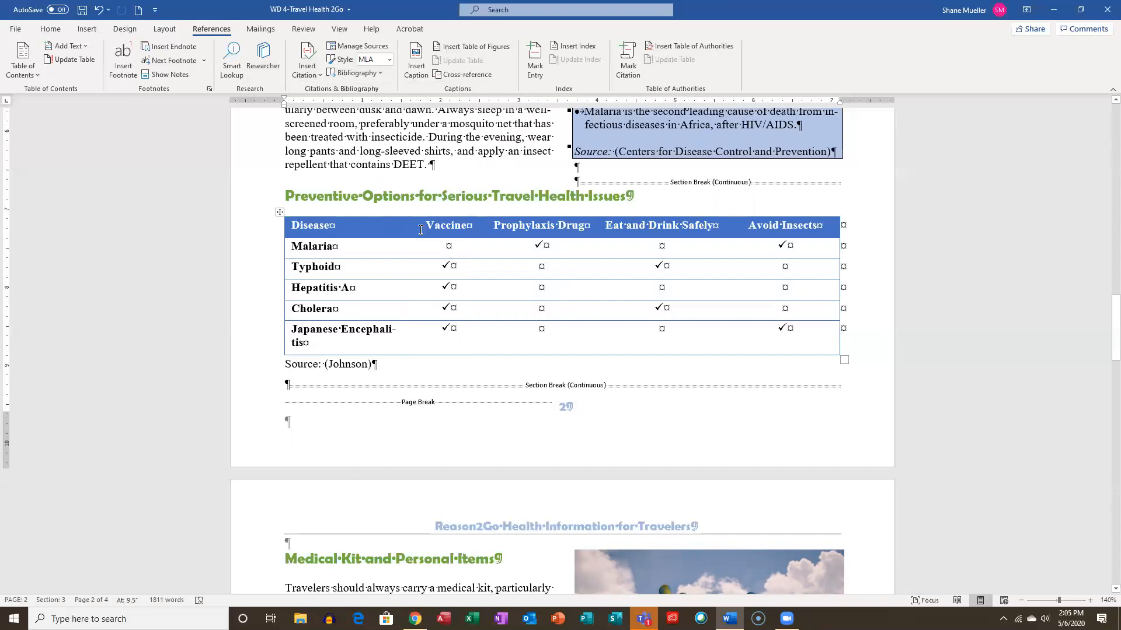
# Edit the citation below the preventive options table to add page number 55
pyautogui.click(363, 365)
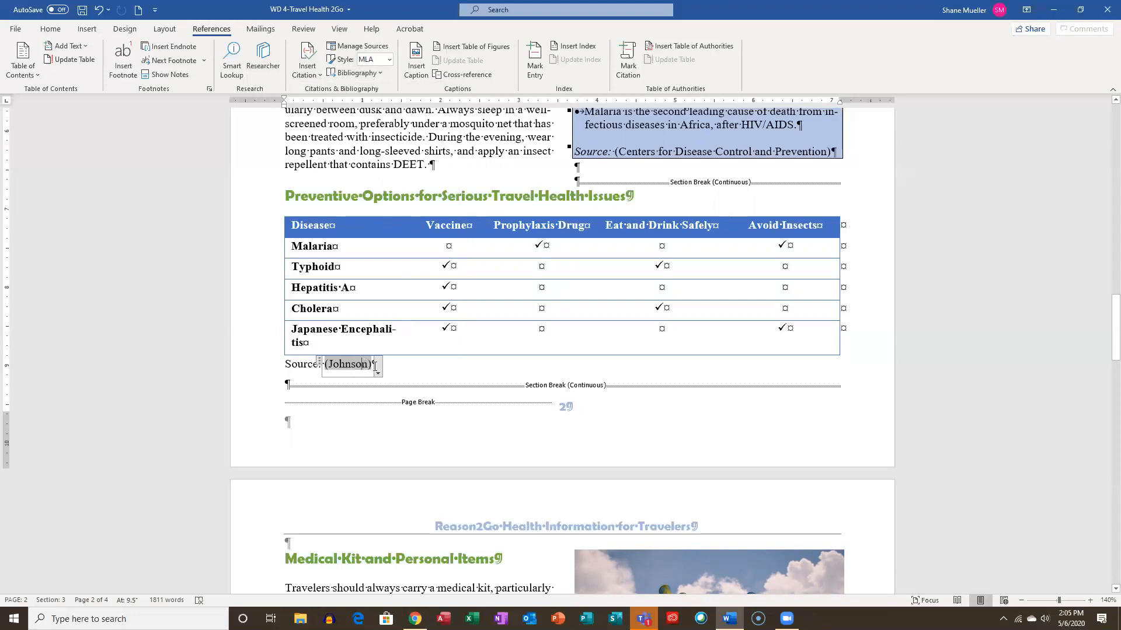
pyautogui.click(378, 372)
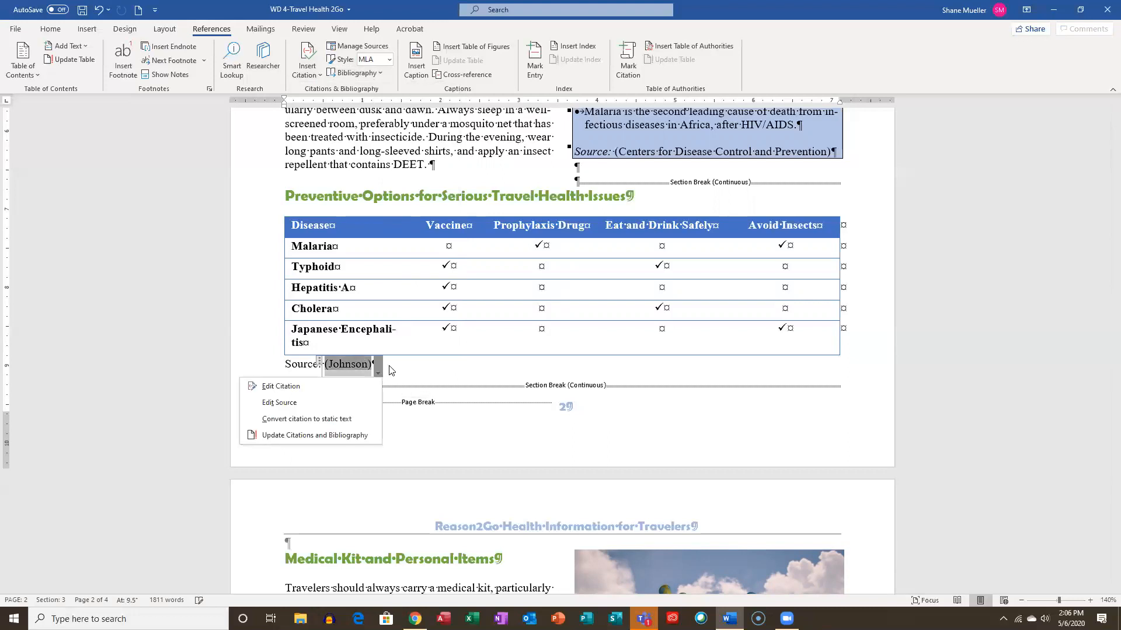
pyautogui.click(299, 386)
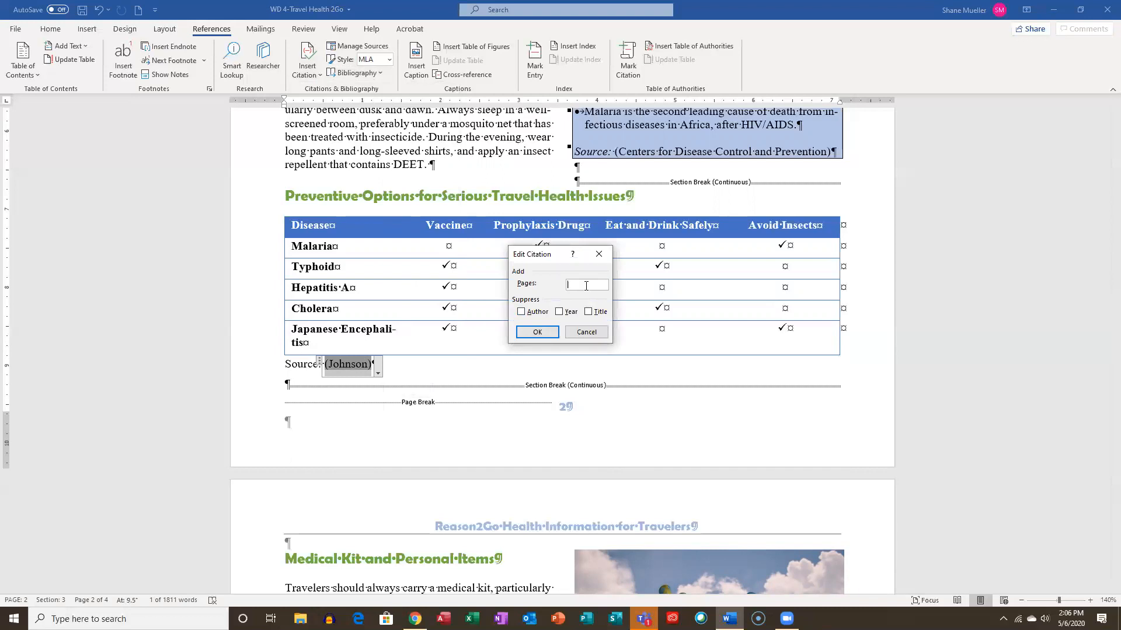
pyautogui.write('55')
pyautogui.click(537, 332)
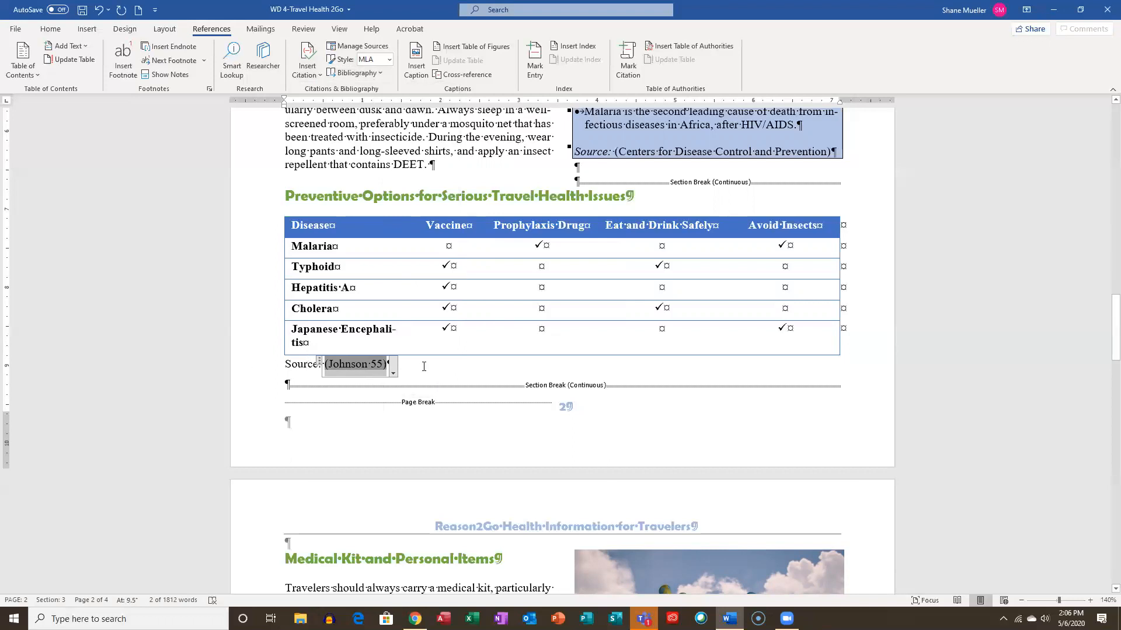
# Italicize the whole source line below the preventive options table and save the document
pyautogui.click(254, 368)
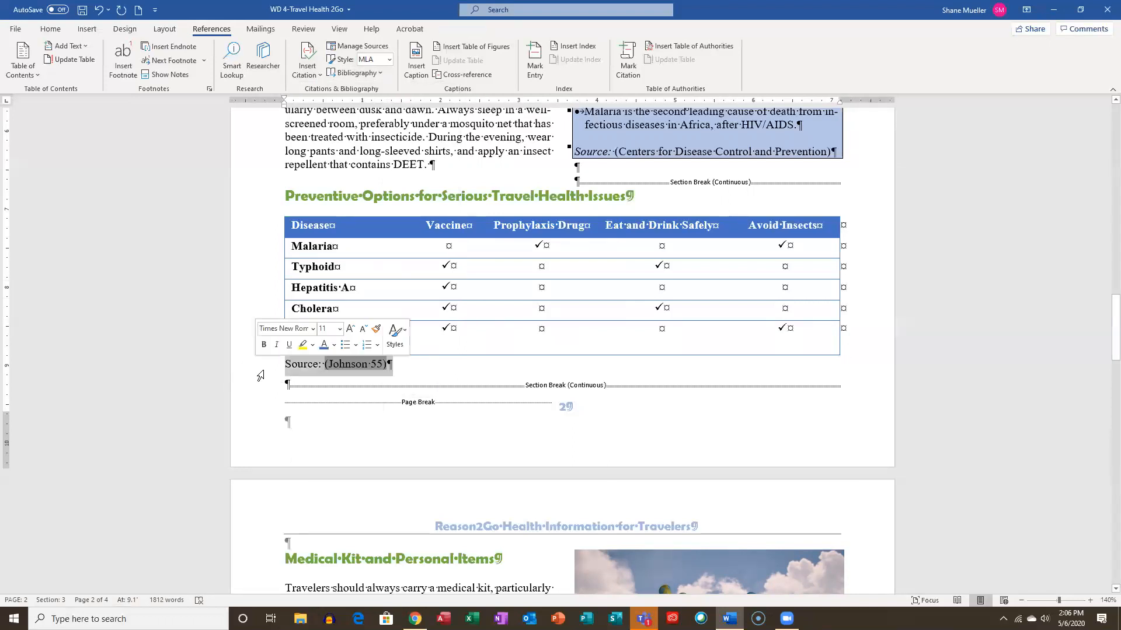
pyautogui.click(278, 345)
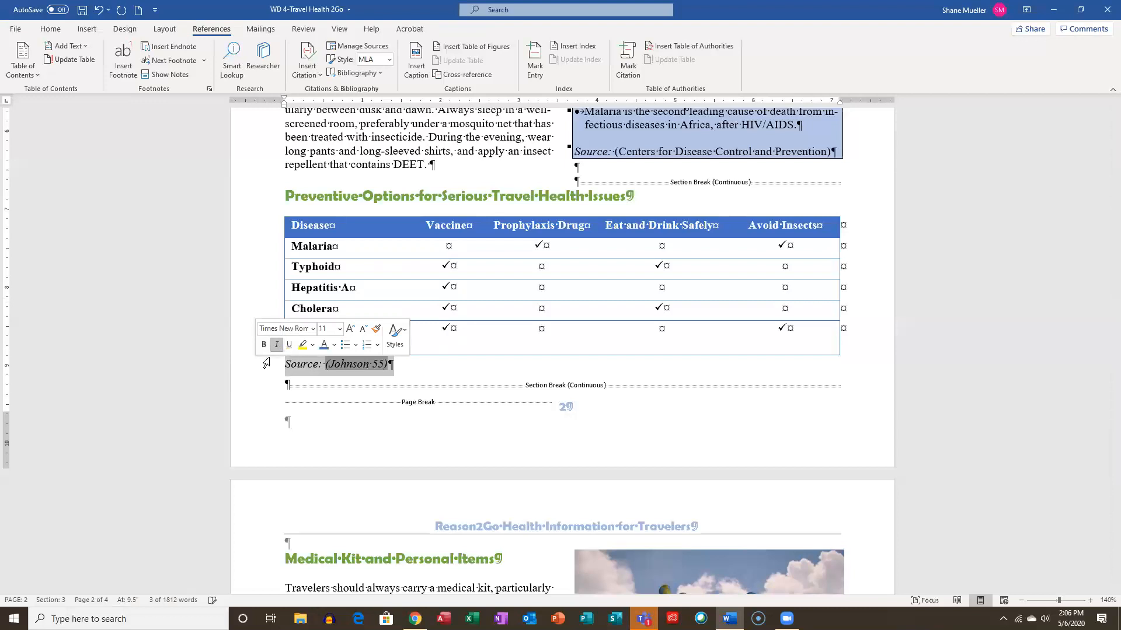
pyautogui.click(440, 369)
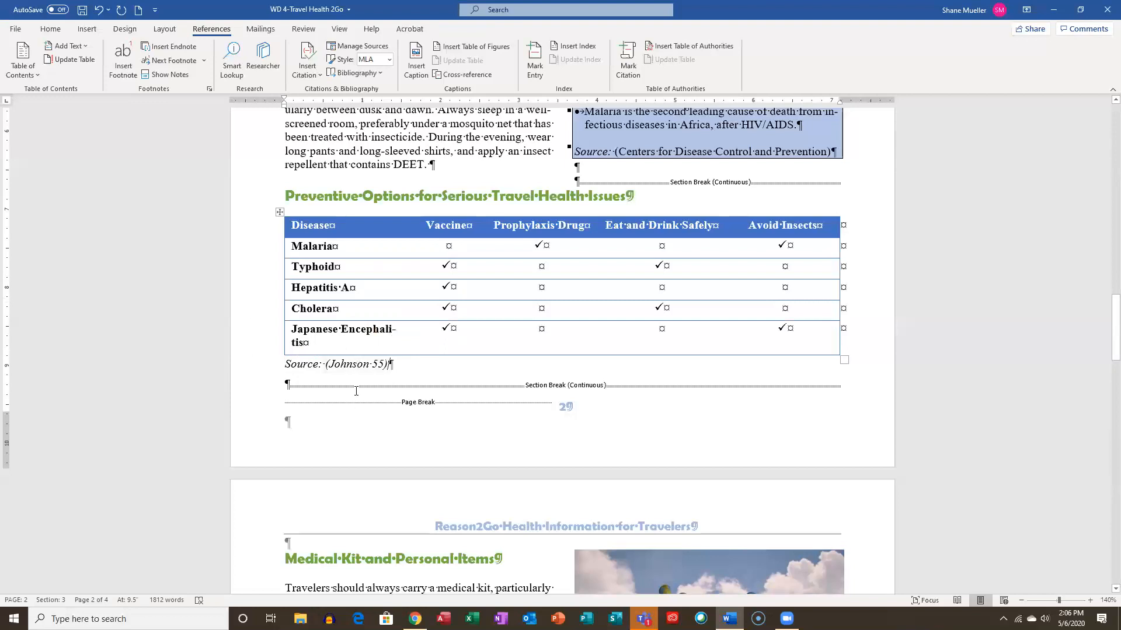
pyautogui.scroll(1, 384, 177)
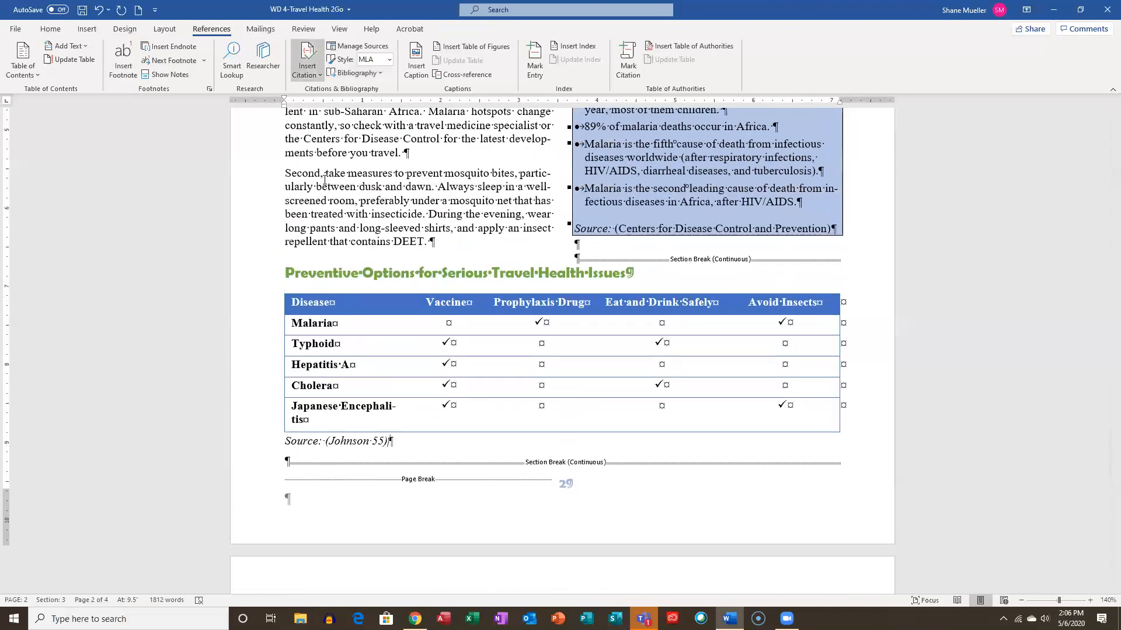
pyautogui.click(83, 11)
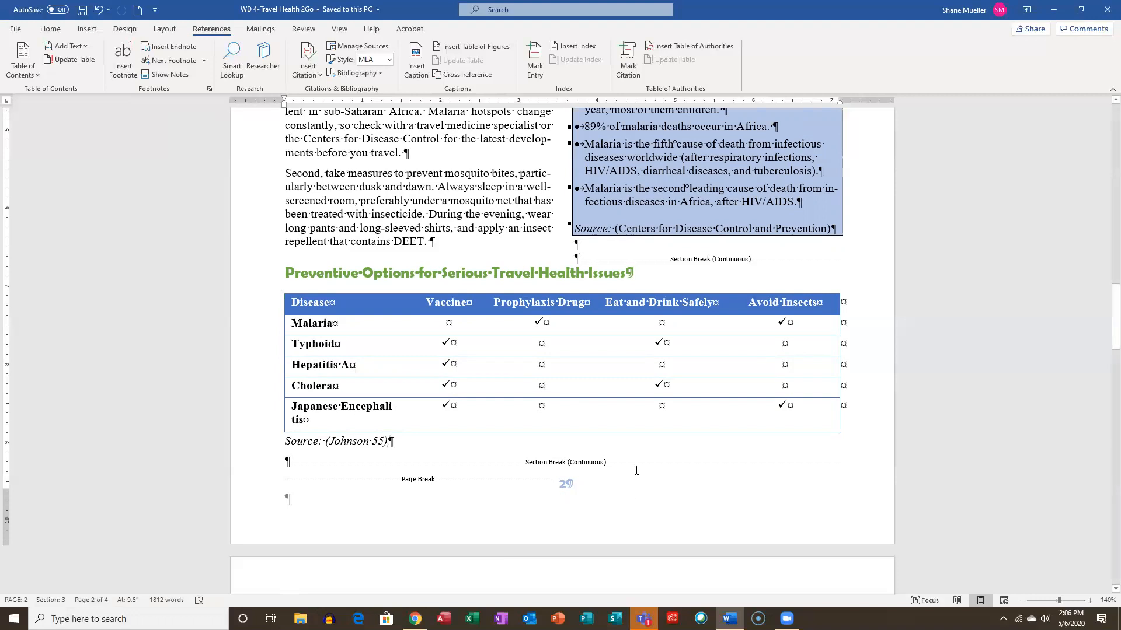
# Delete the uncited source My Adventures in Africa (1995) from the document's current source list
pyautogui.scroll(-7, 636, 470)
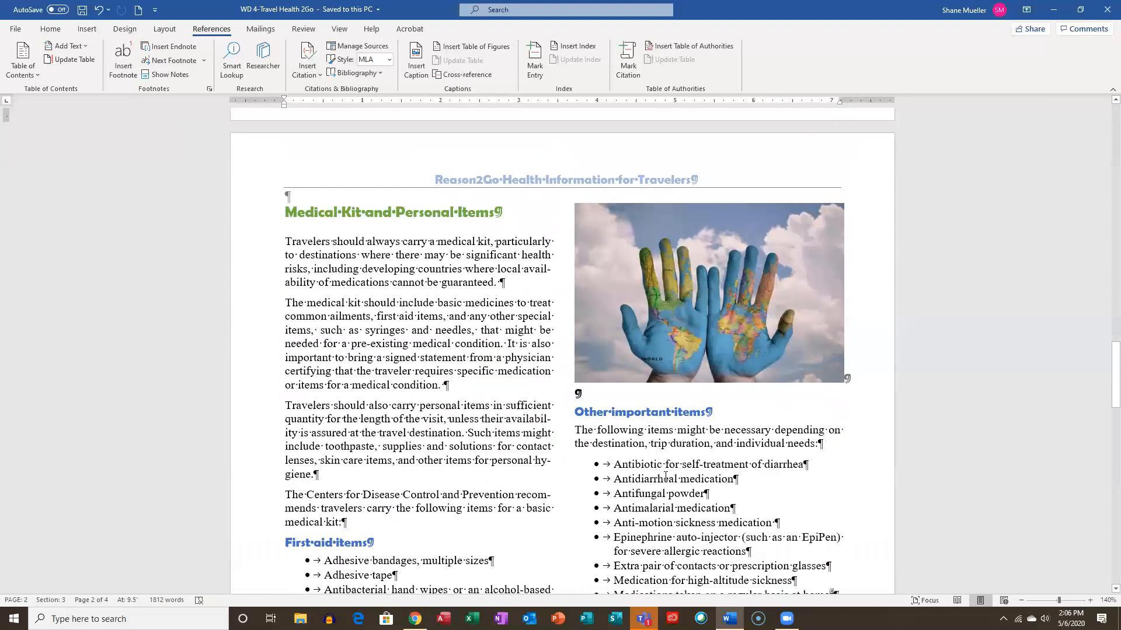
pyautogui.scroll(-19, 666, 476)
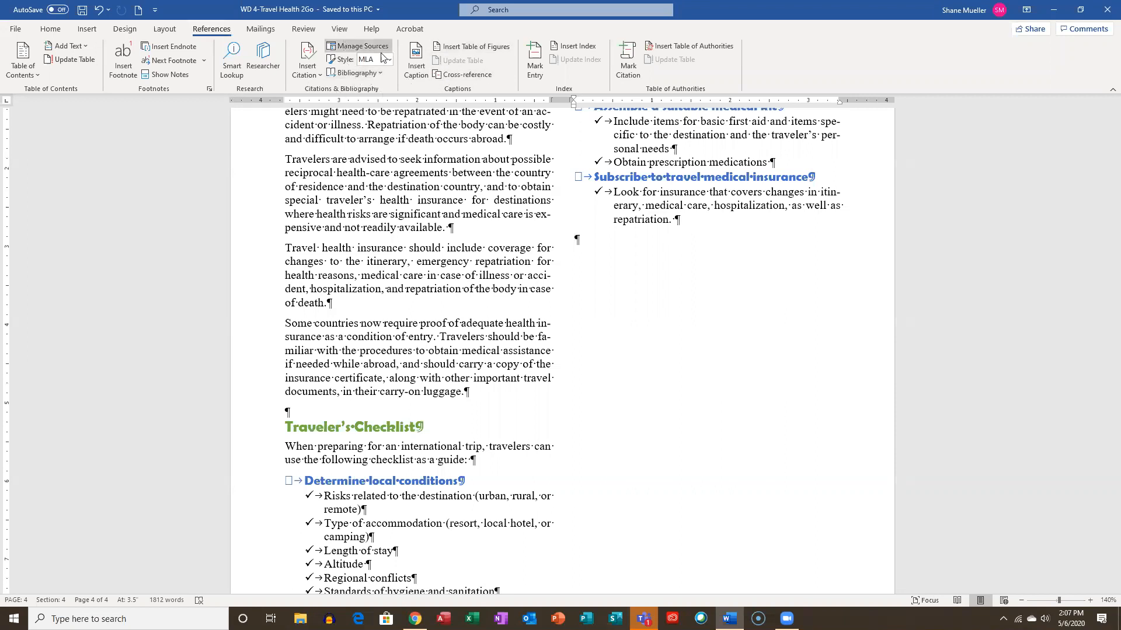
pyautogui.click(354, 50)
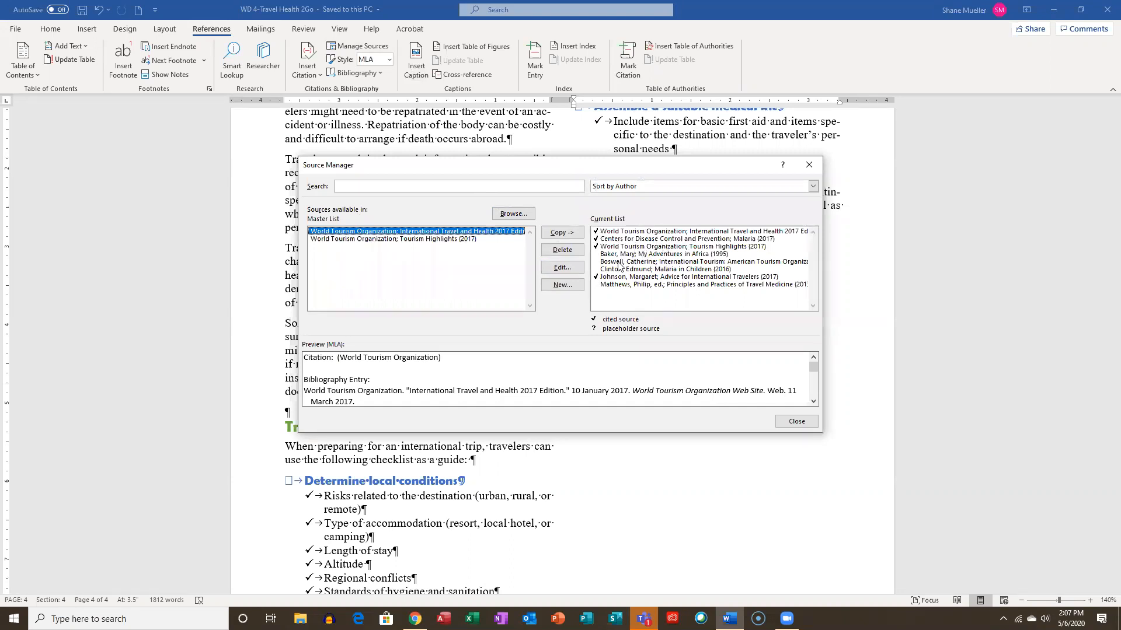
pyautogui.click(649, 254)
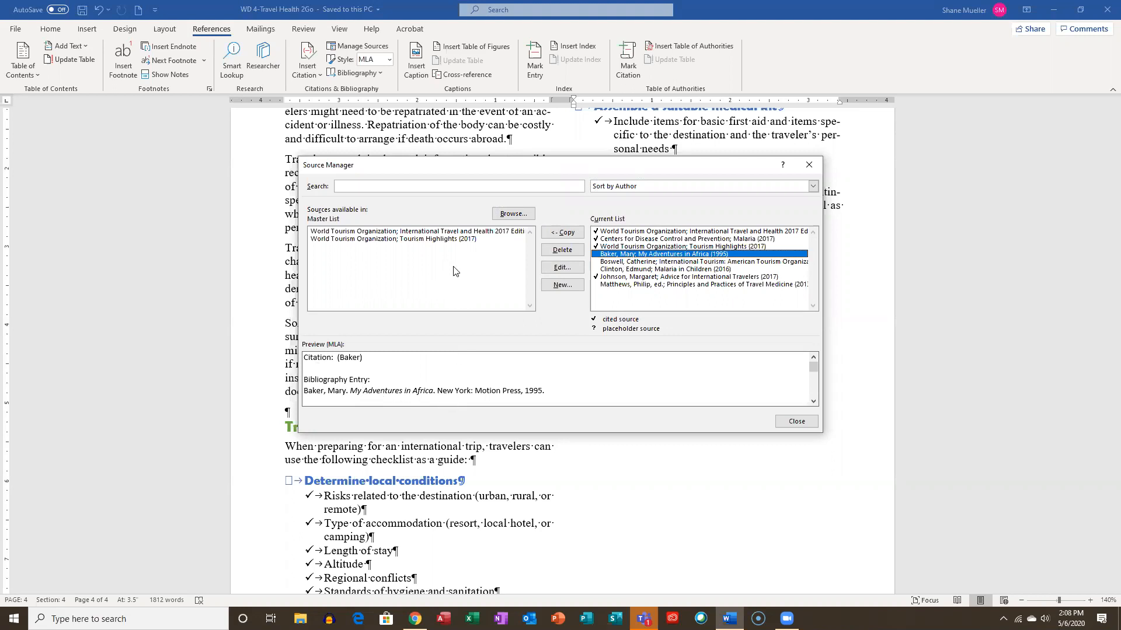
pyautogui.click(563, 250)
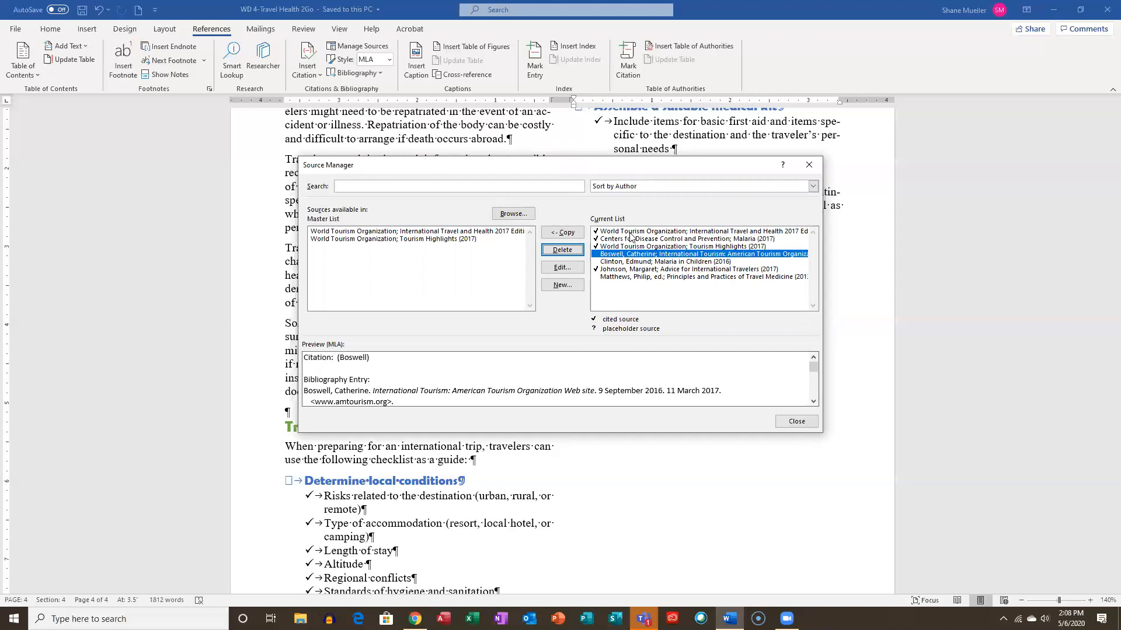
pyautogui.click(801, 424)
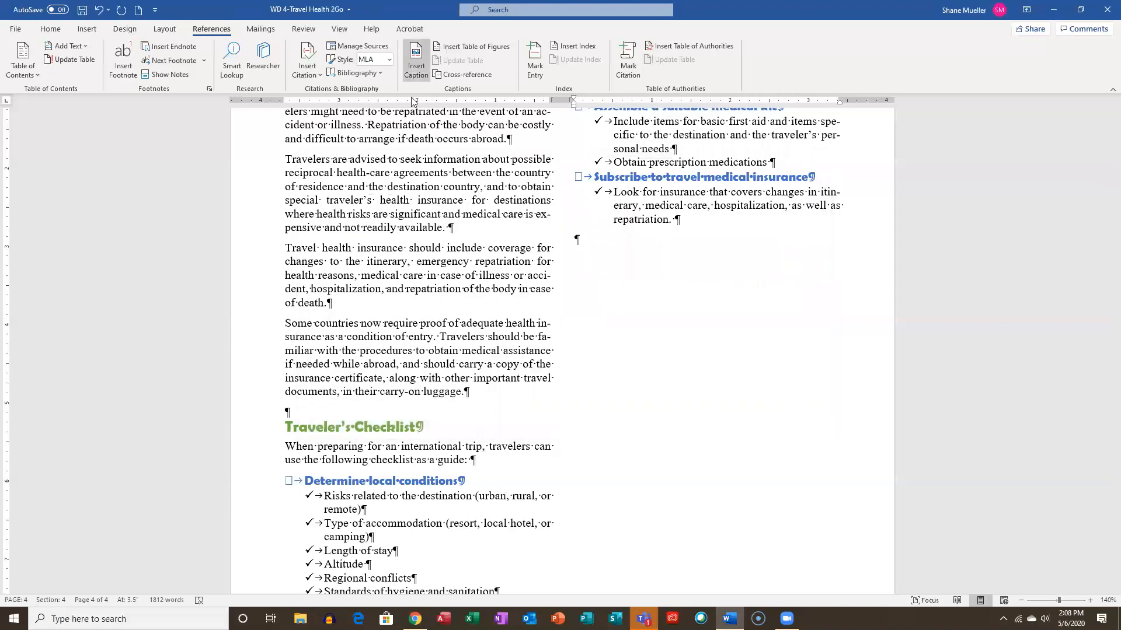
# Insert a built-in References bibliography in the empty paragraph at the end of the last page's text
pyautogui.click(379, 74)
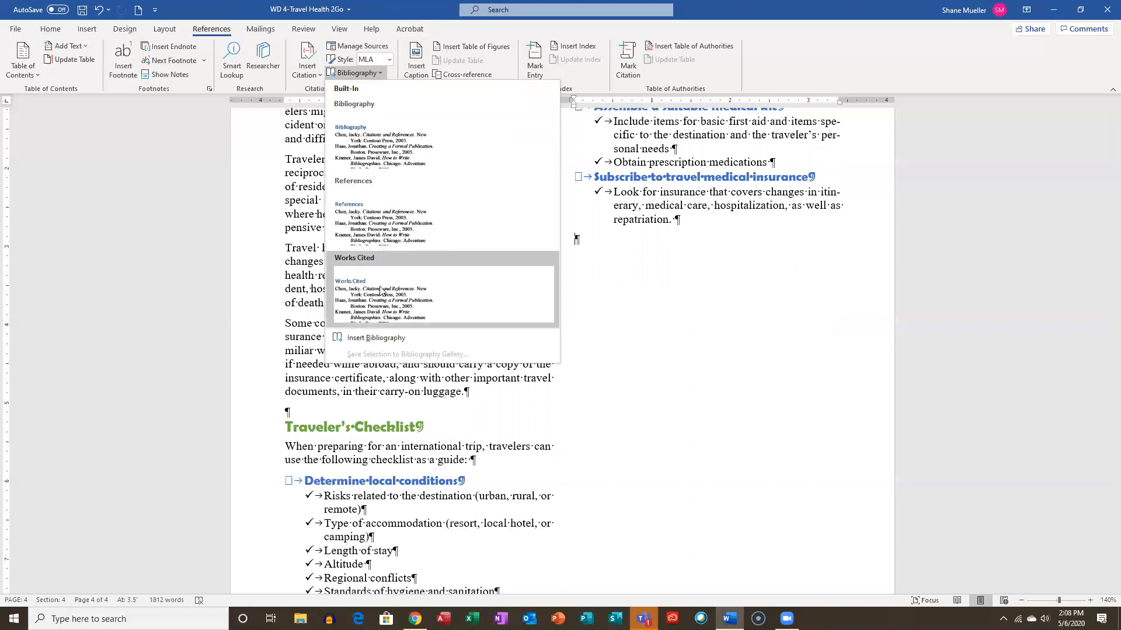
pyautogui.click(357, 212)
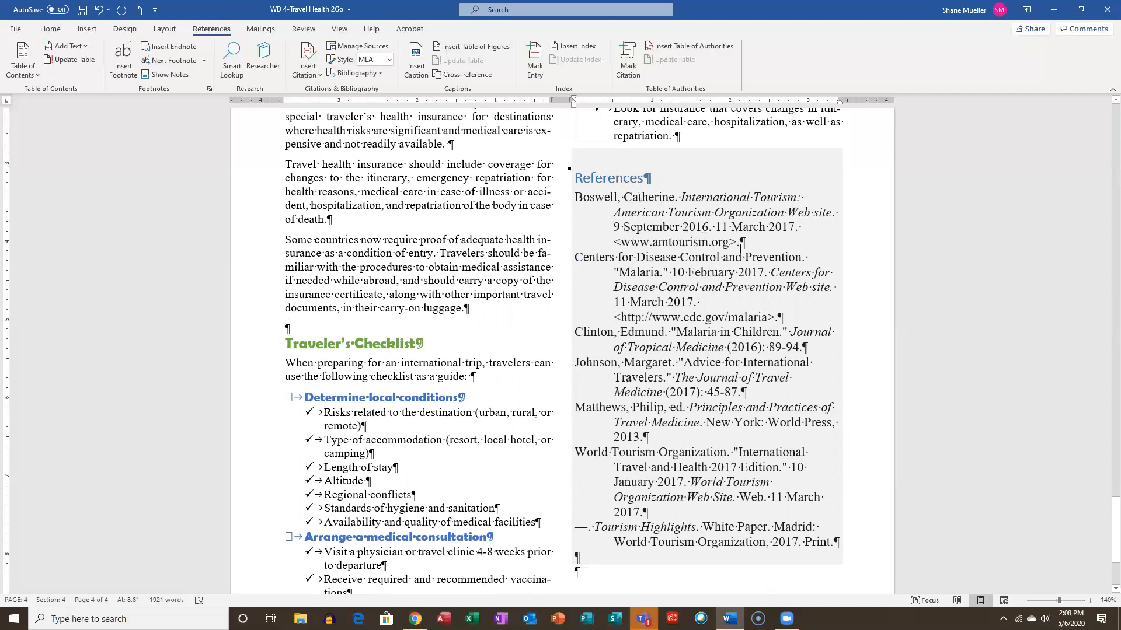
pyautogui.click(459, 150)
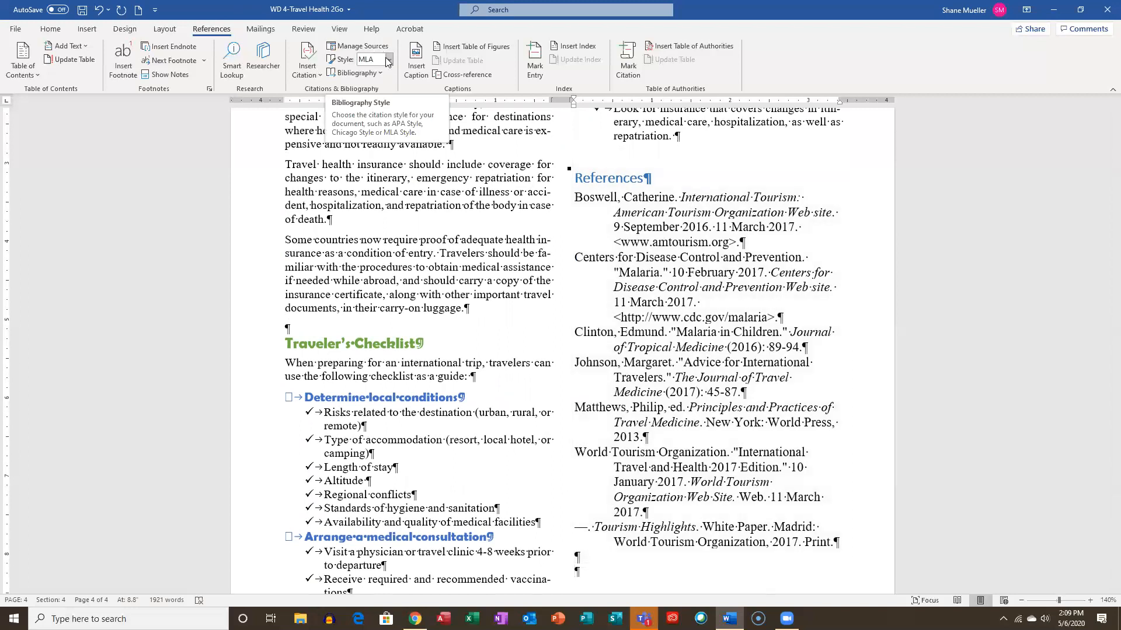
pyautogui.click(387, 59)
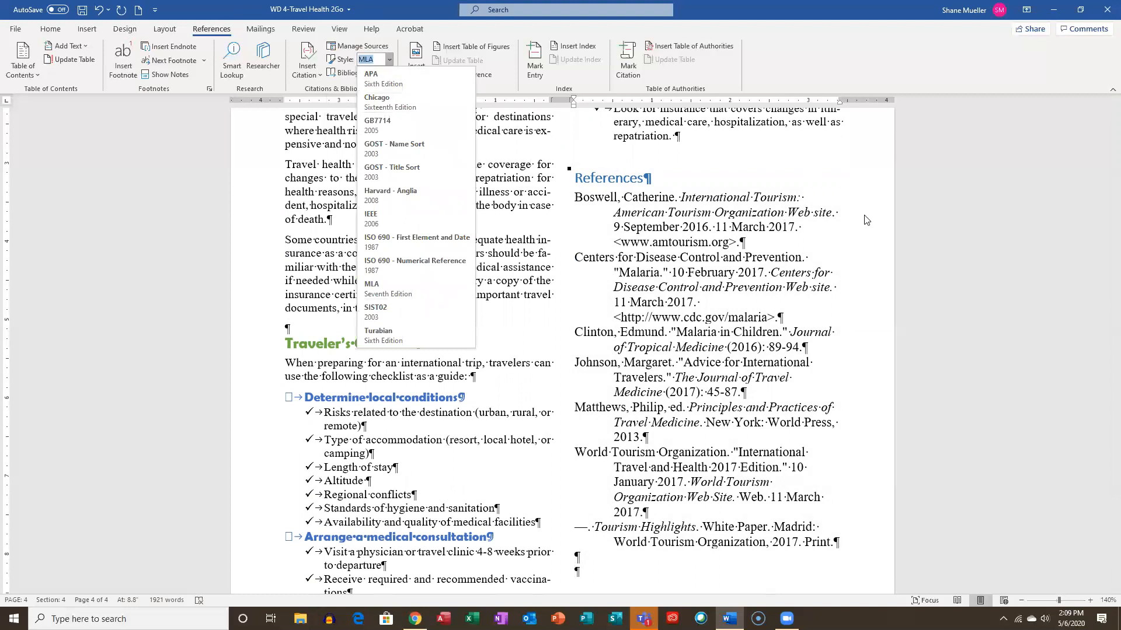
pyautogui.click(813, 276)
pyautogui.click(813, 277)
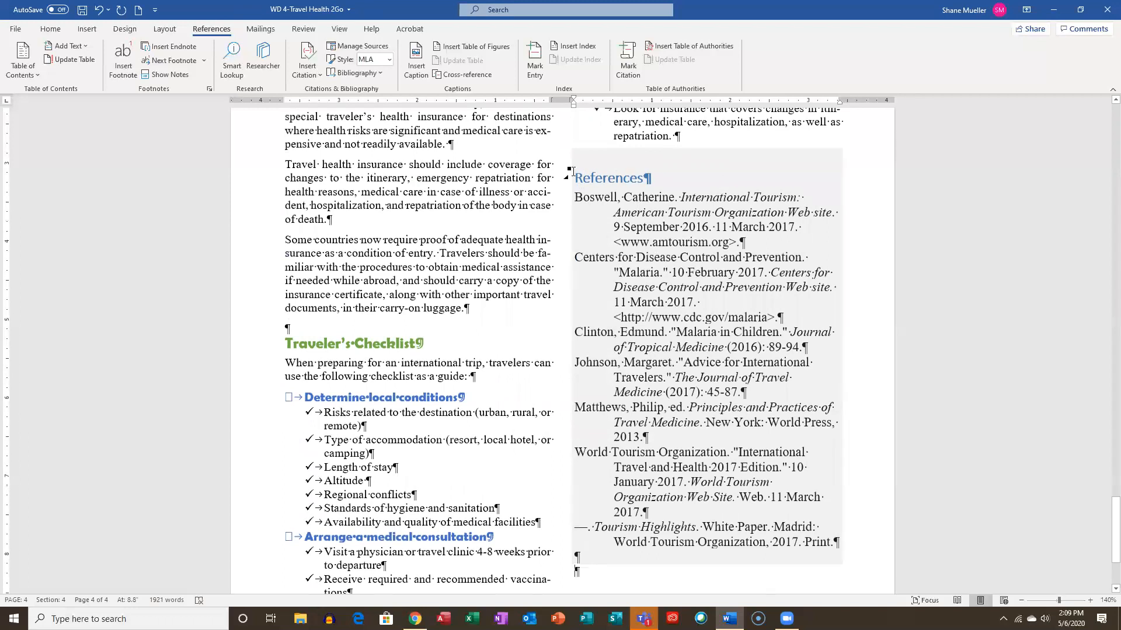
# Format the References heading in Berlin Sans FB Demi, Green, Accent 6, with font size 11
pyautogui.moveTo(582, 175); pyautogui.dragTo(666, 181)
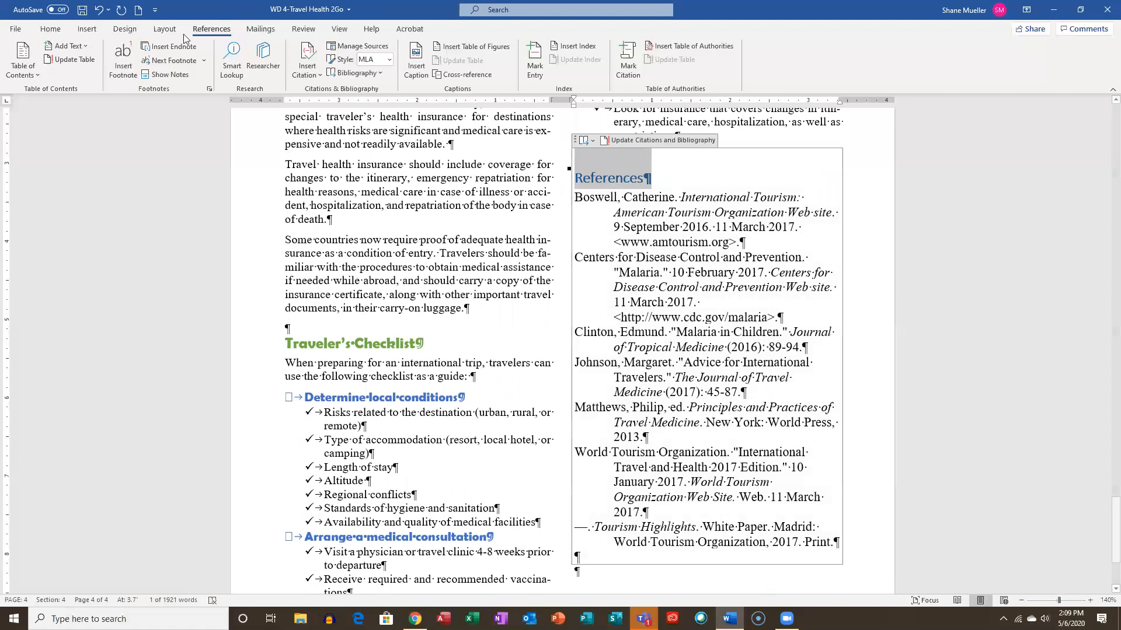
pyautogui.click(51, 29)
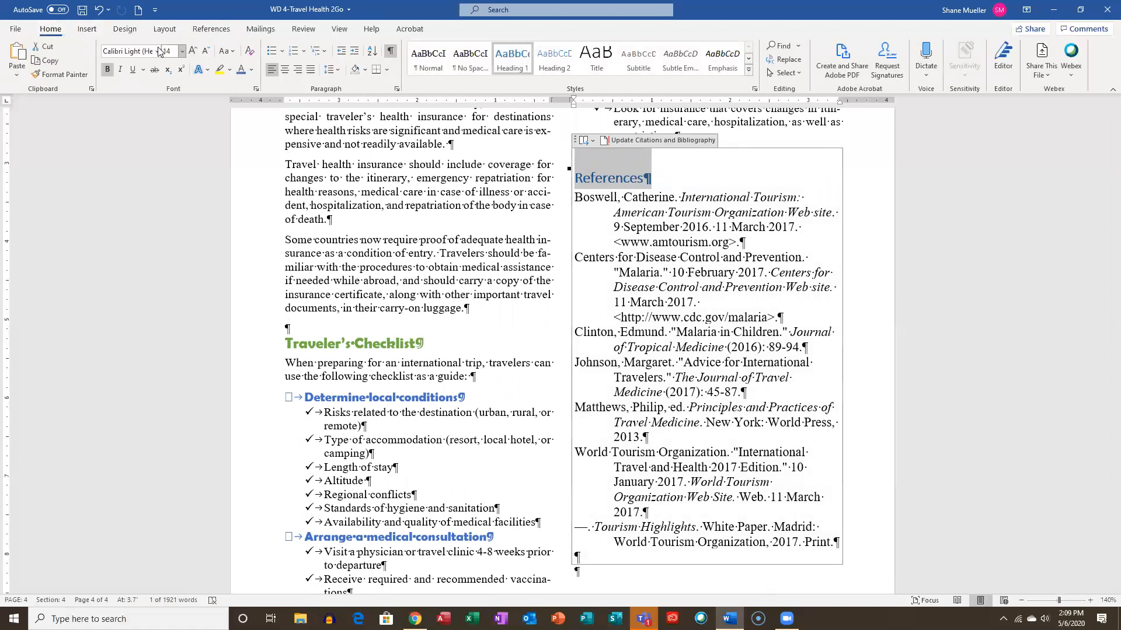
pyautogui.click(155, 51)
pyautogui.click(176, 135)
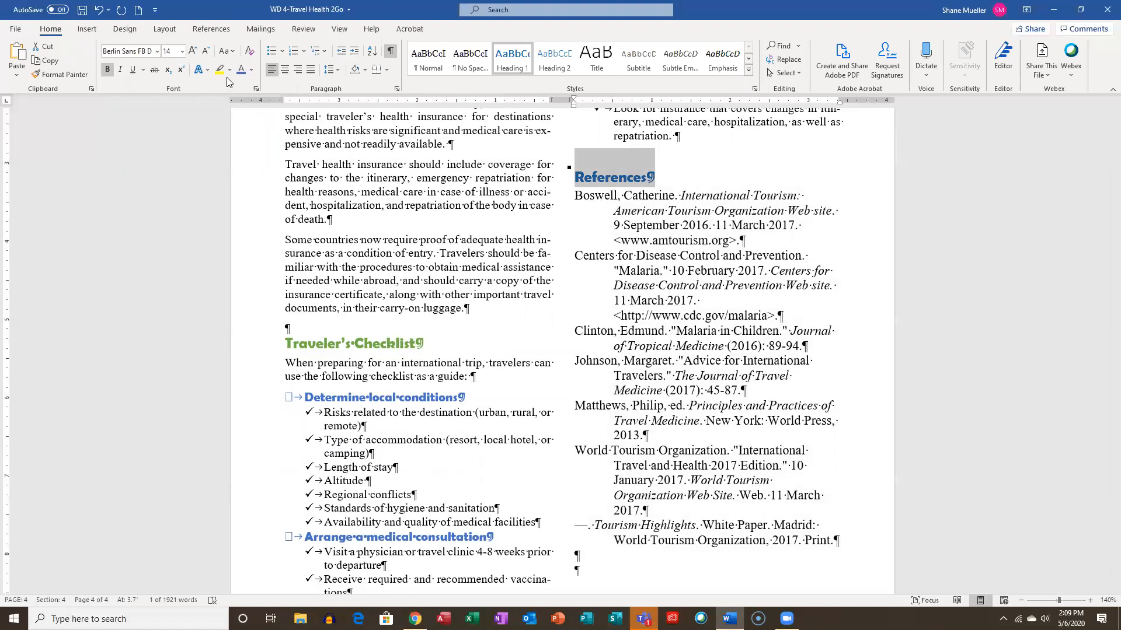
pyautogui.click(251, 70)
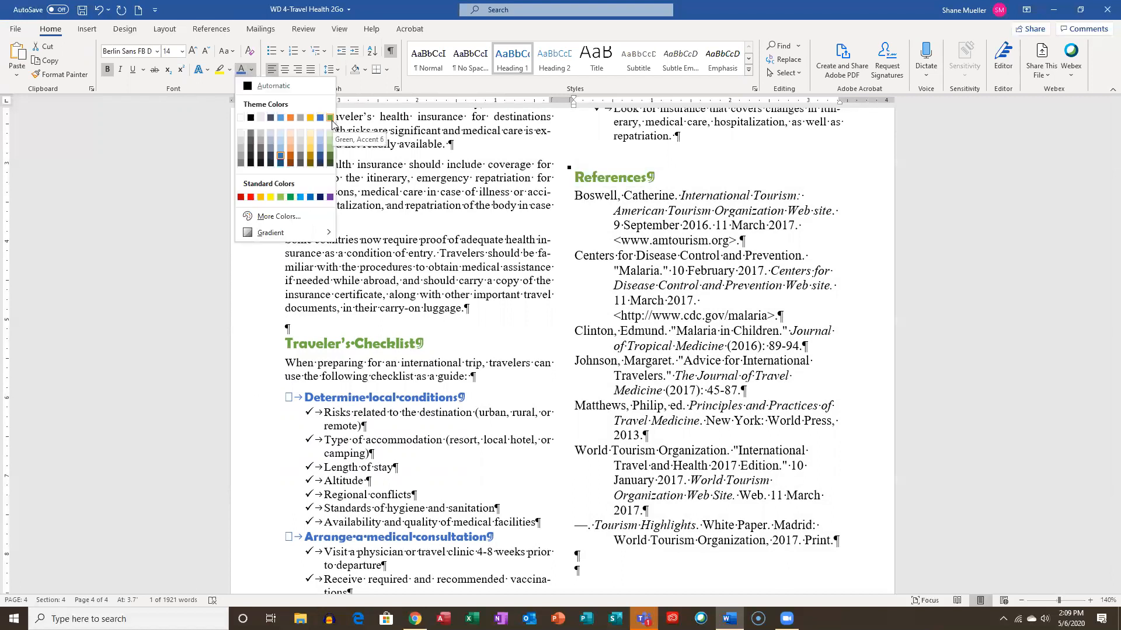
pyautogui.click(330, 119)
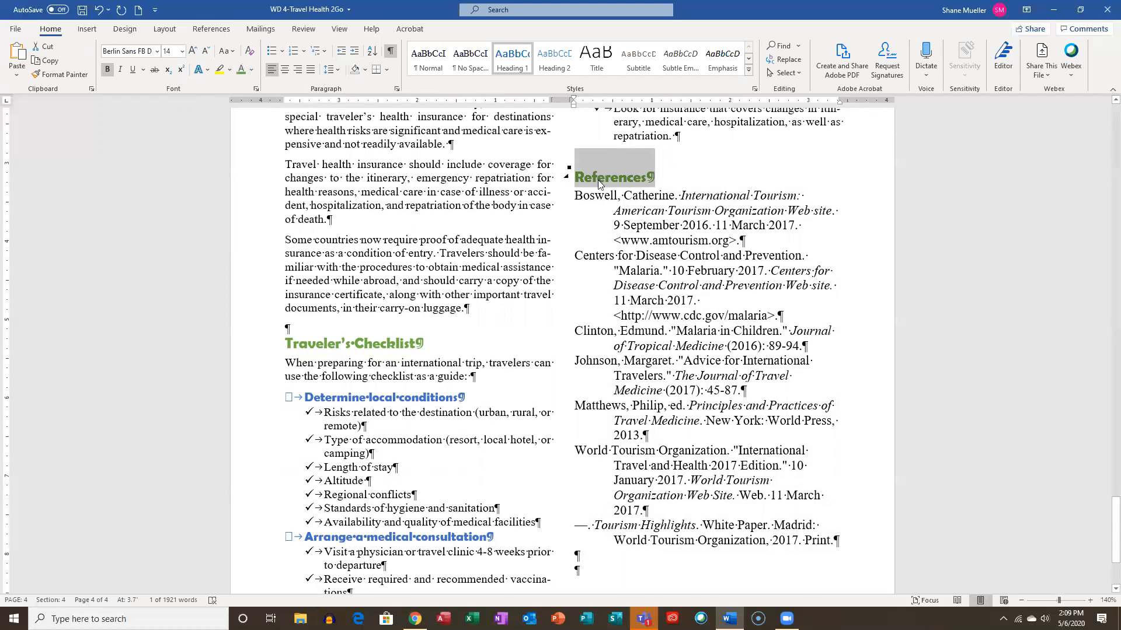
pyautogui.click(182, 52)
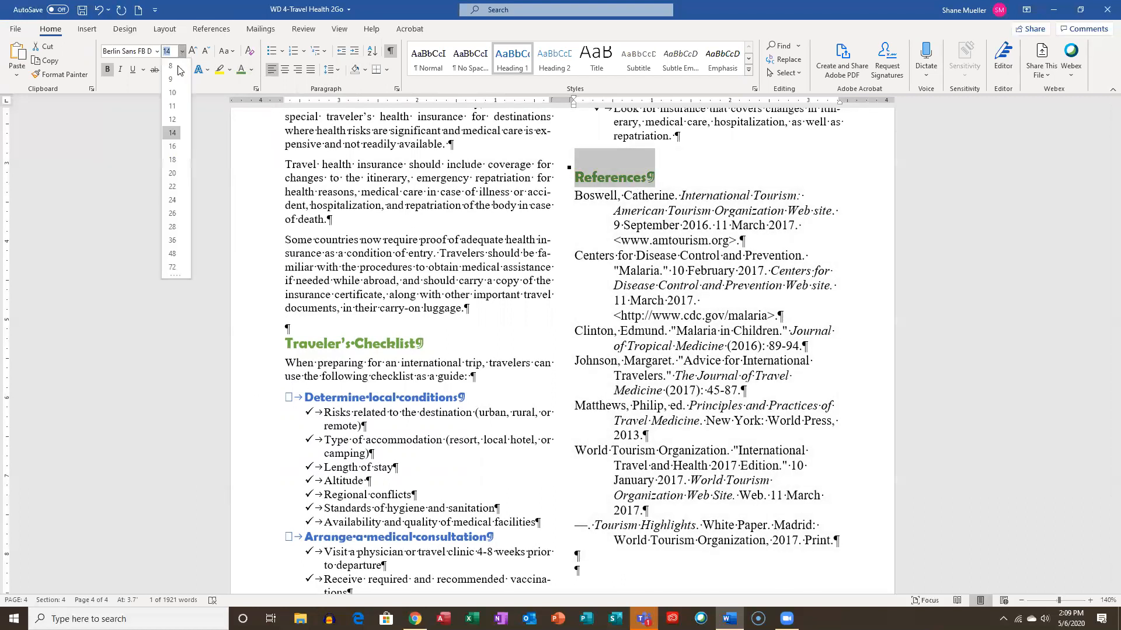
pyautogui.click(172, 105)
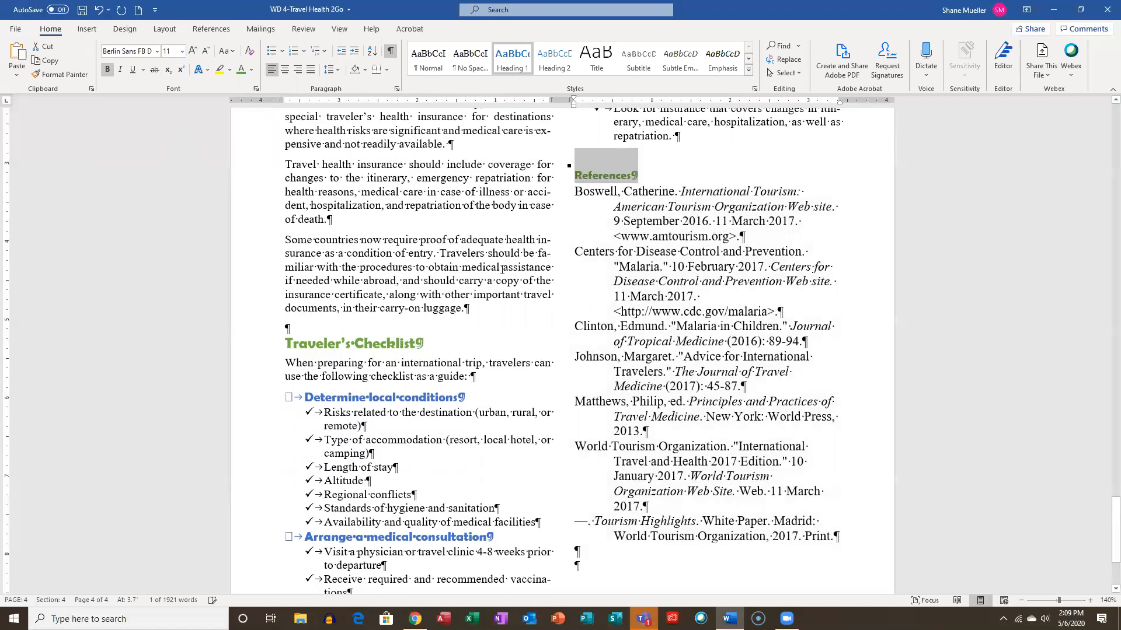
# Check the layout of the references list on the last page and place the insertion point in the empty paragraph below it
pyautogui.scroll(4, 561, 302)
pyautogui.scroll(-5, 510, 301)
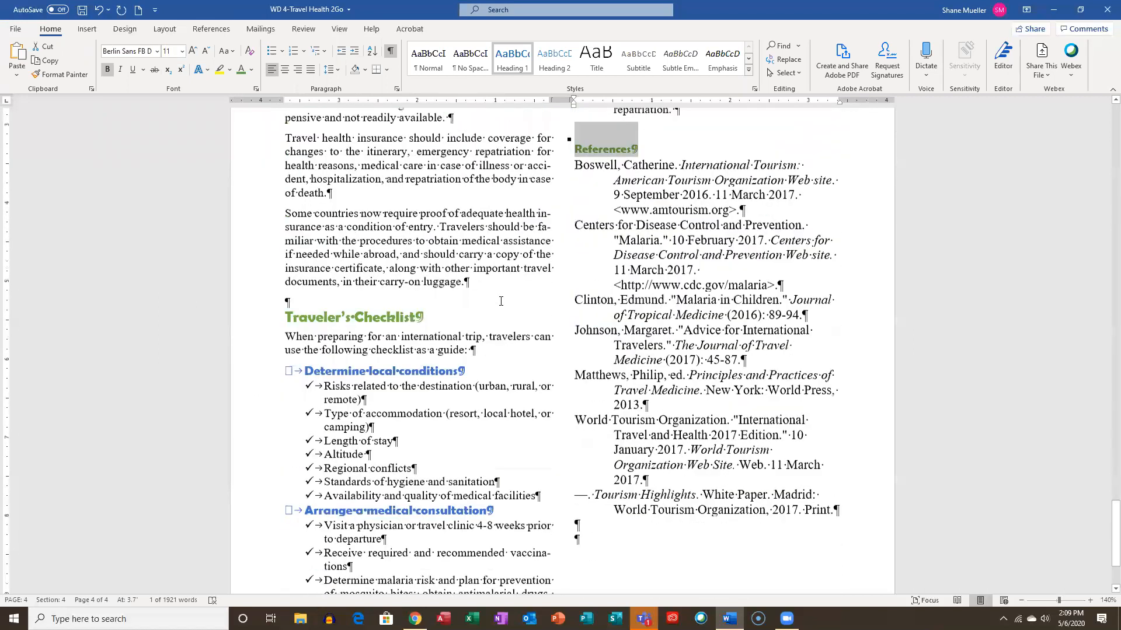
pyautogui.scroll(-3, 510, 300)
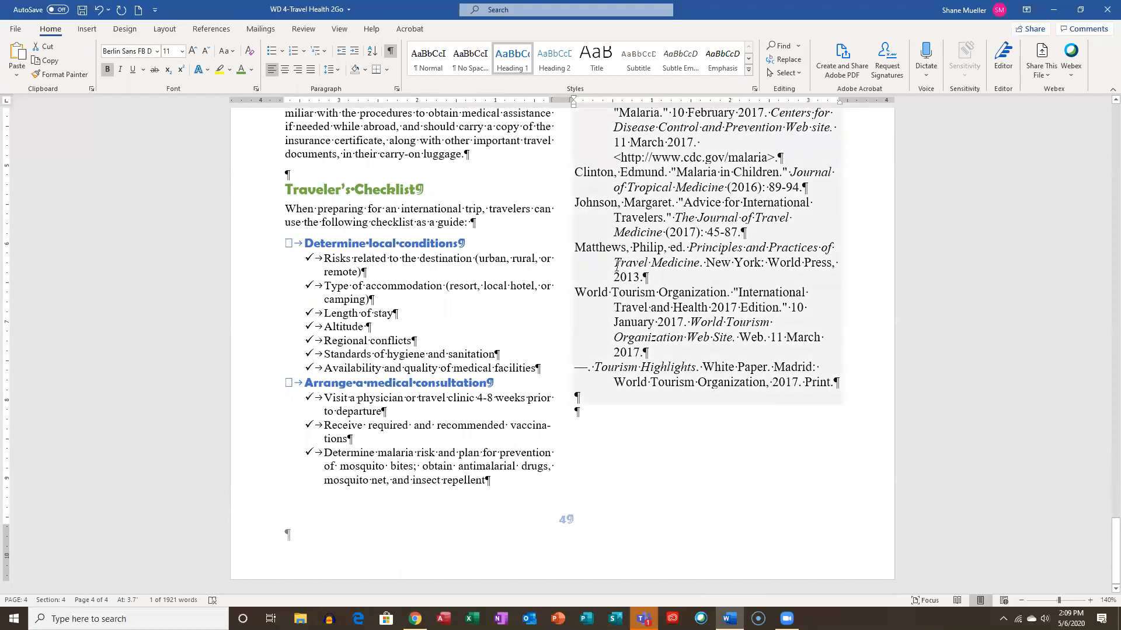
pyautogui.scroll(5, 627, 300)
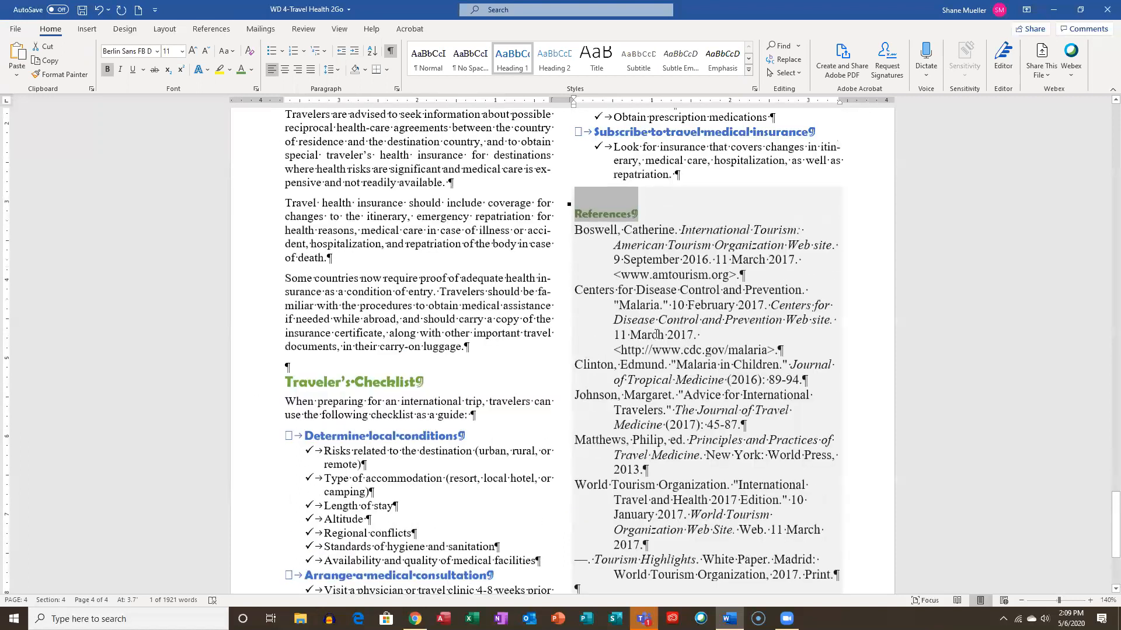
pyautogui.scroll(-5, 704, 343)
pyautogui.click(625, 419)
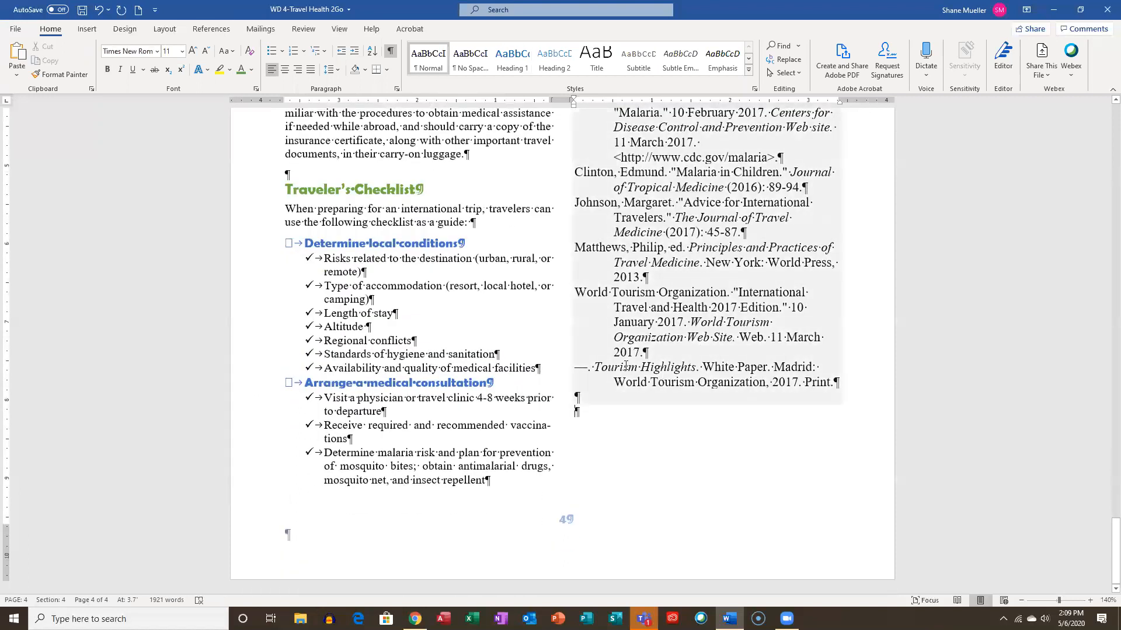
# Display multiple pages and reduce the zoom to 50% to view all four newsletter pages together
pyautogui.scroll(5, 624, 419)
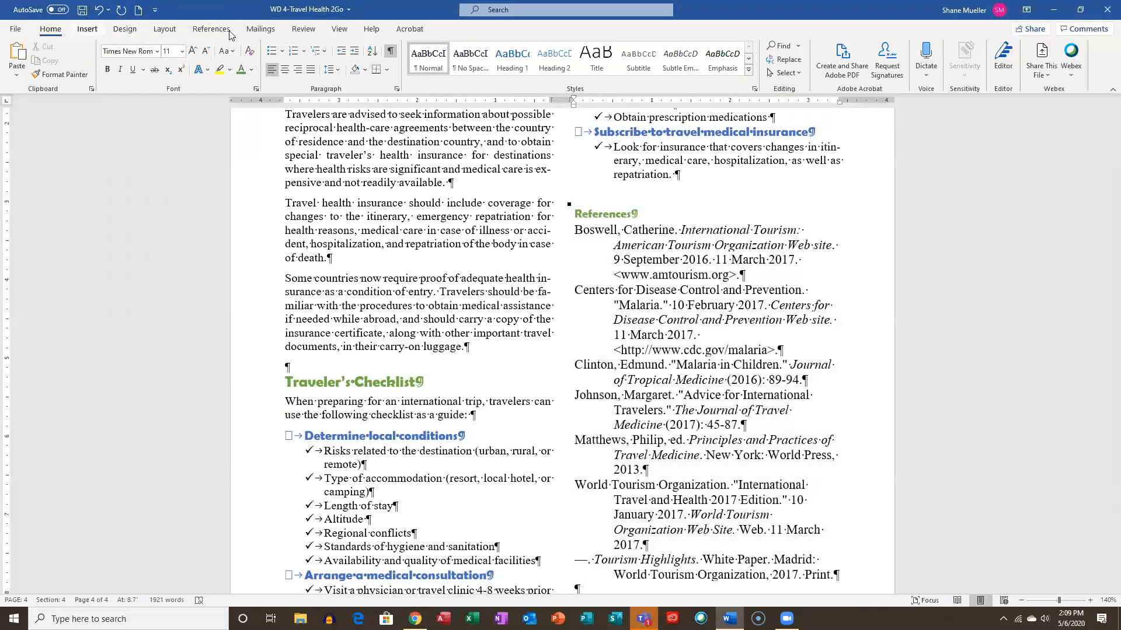
pyautogui.click(341, 31)
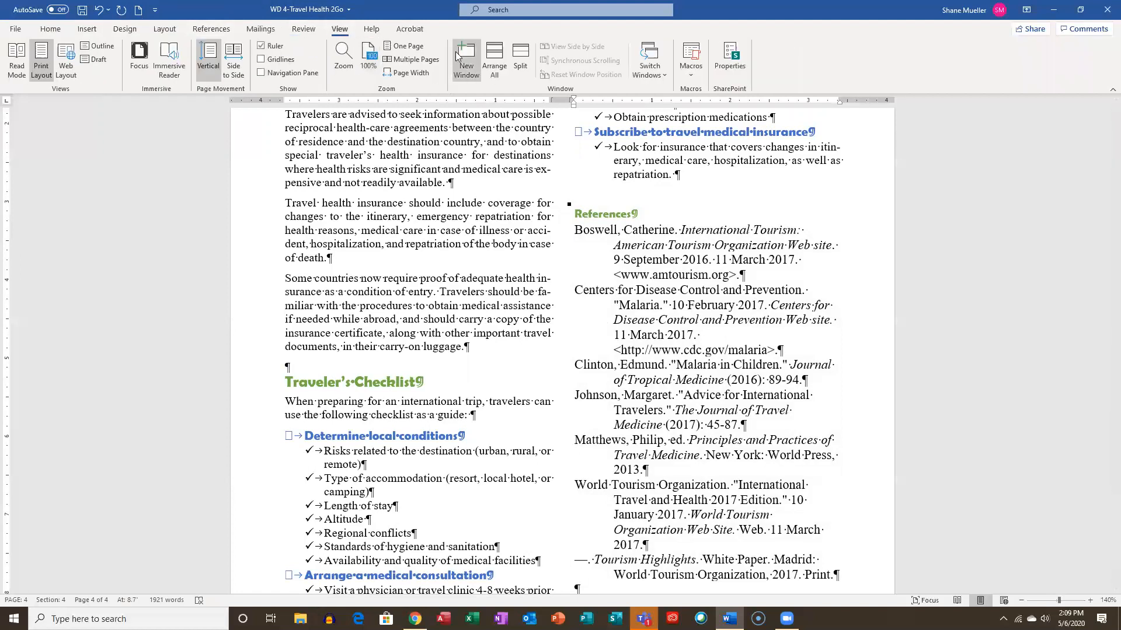
pyautogui.click(416, 59)
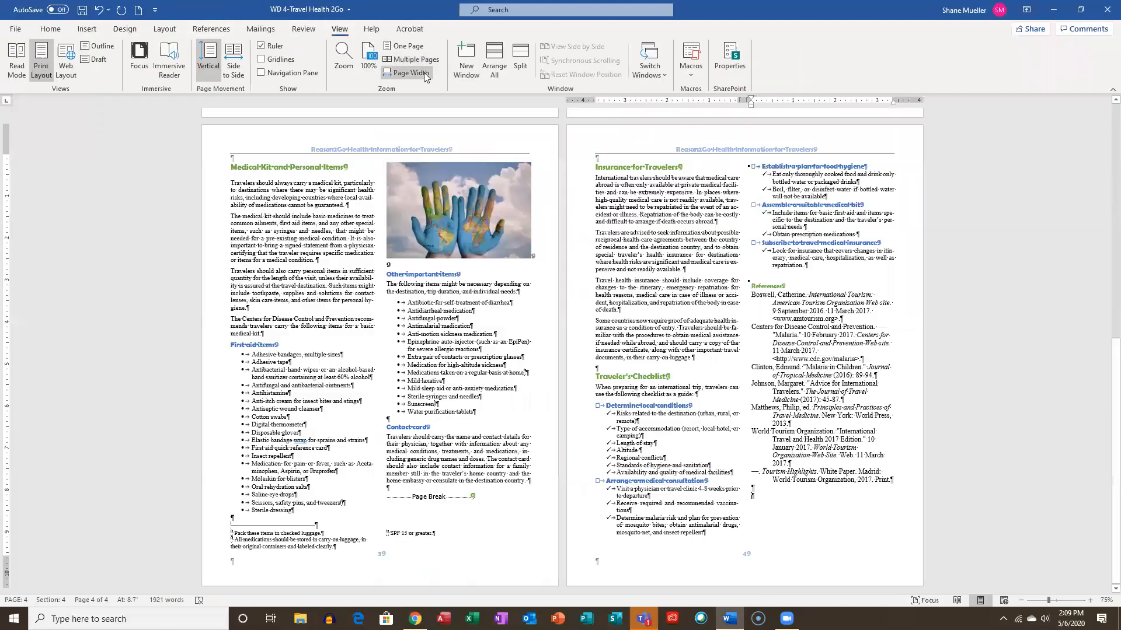
pyautogui.click(1021, 600)
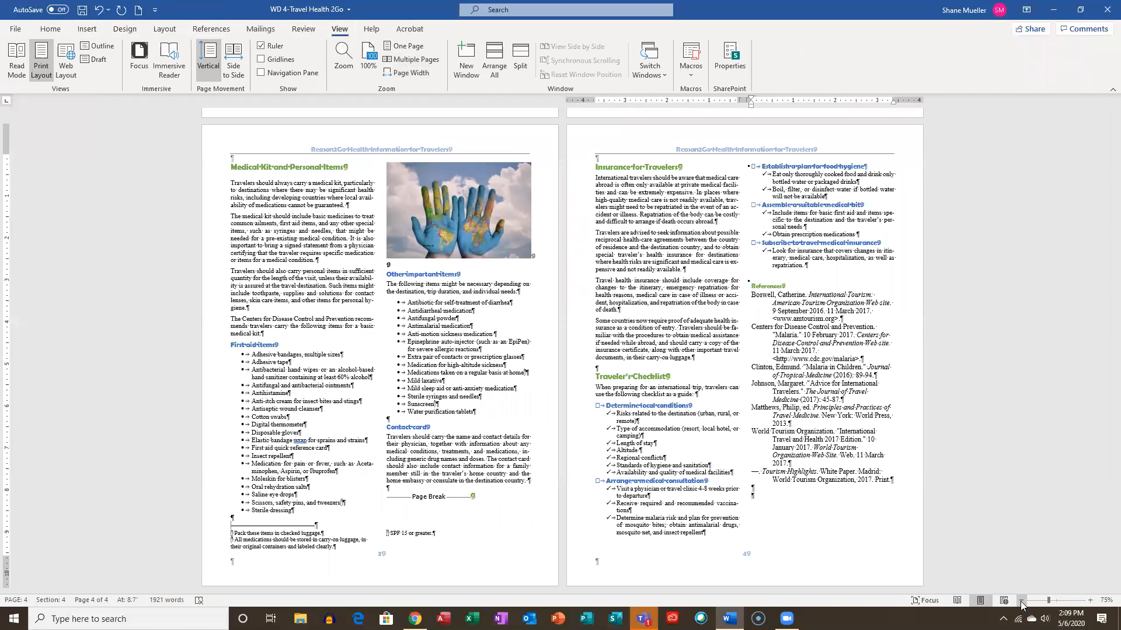
pyautogui.click(1021, 601)
pyautogui.click(1021, 600)
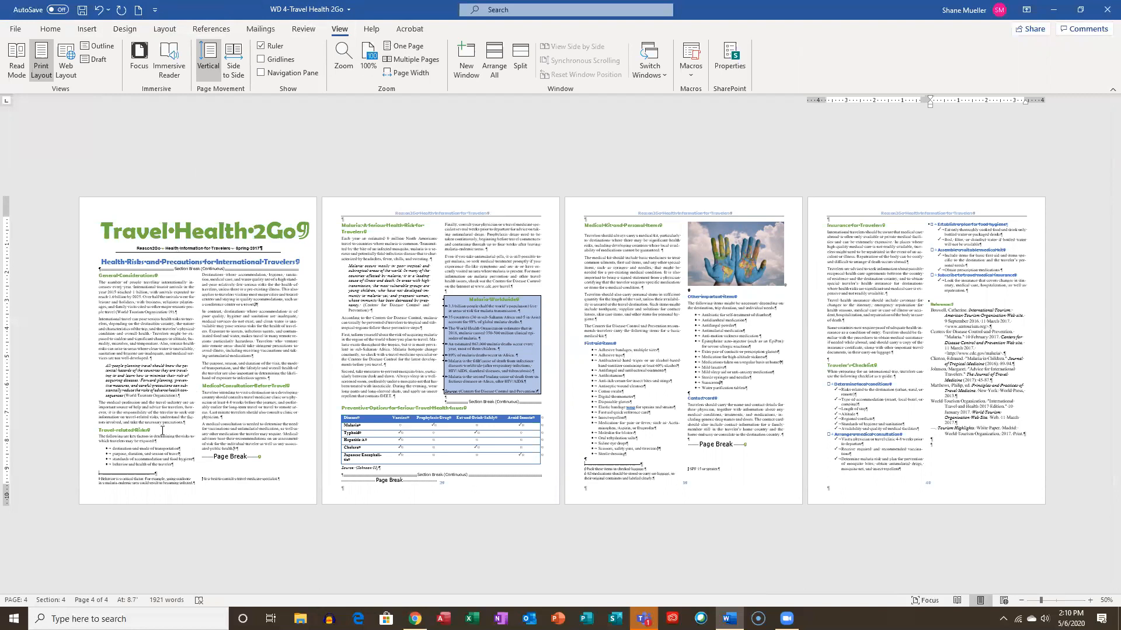
# Hide the paragraph marks and other formatting symbols throughout the newsletter
pyautogui.click(49, 29)
pyautogui.hotkey('ctrl', 'shift', '8')
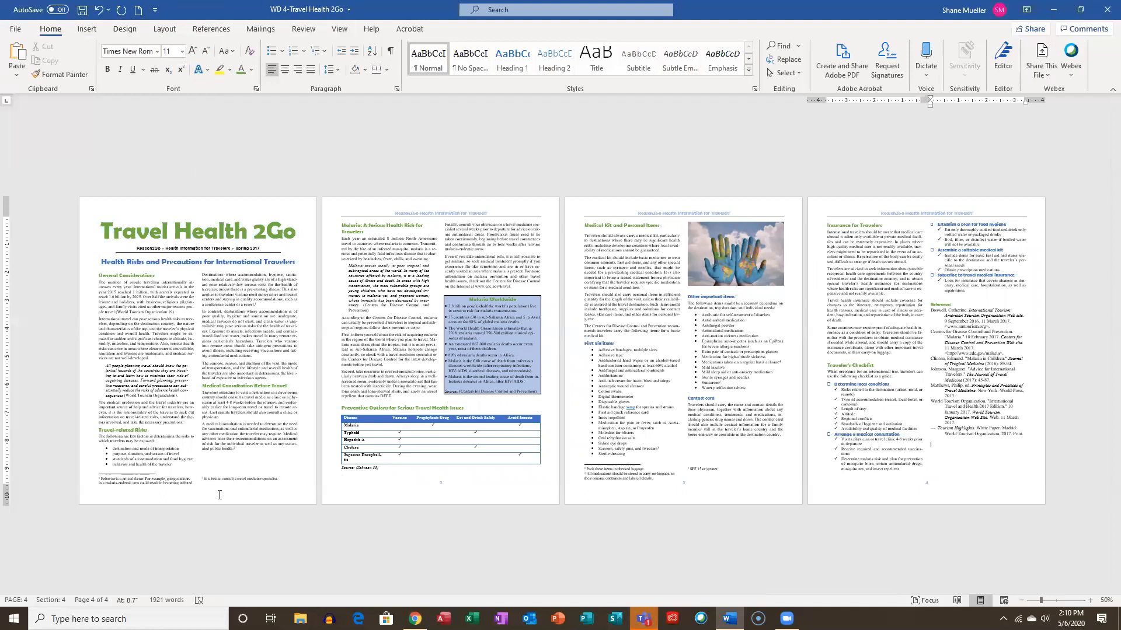
pyautogui.hotkey('ctrl', 'shift', '8')
# Set the zoom to 100% and save the newsletter from its first page
pyautogui.click(342, 32)
pyautogui.click(373, 63)
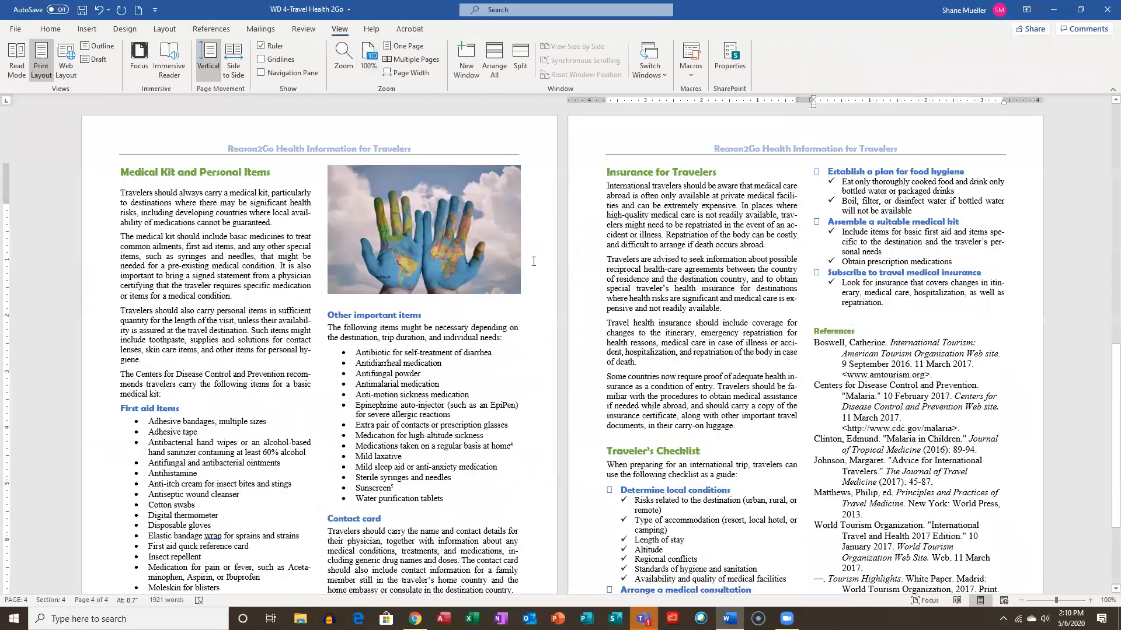
pyautogui.scroll(15, 533, 261)
pyautogui.click(83, 11)
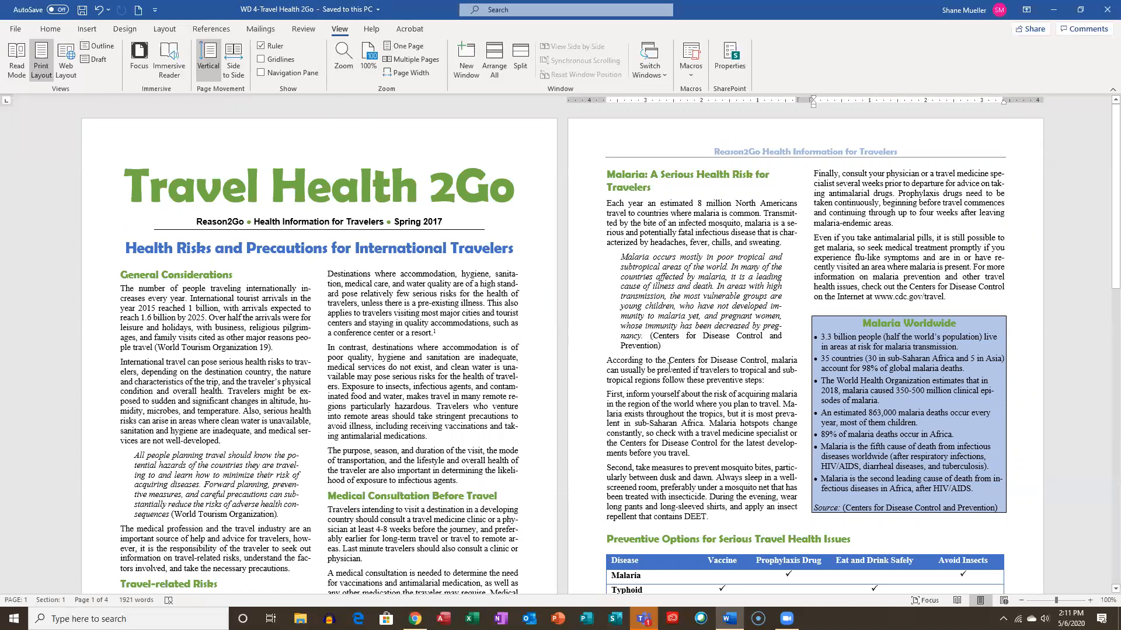
# Review the finished newsletter's text, footnotes, citations, table and references list across all four pages, ending at the first page
pyautogui.scroll(-1, 653, 361)
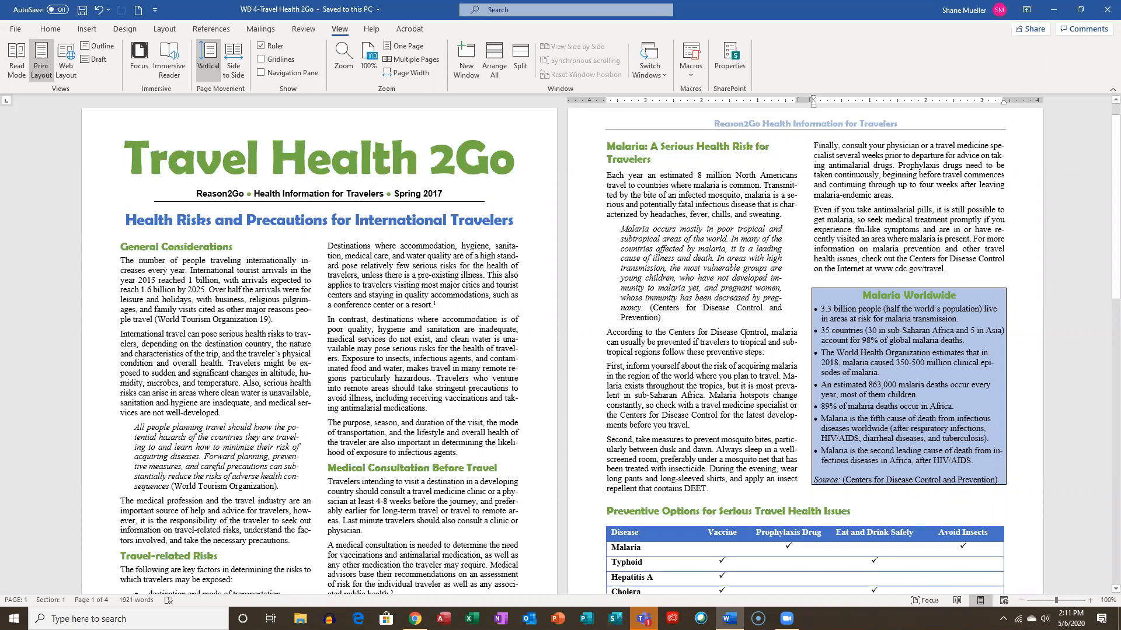
pyautogui.scroll(-5, 722, 353)
pyautogui.scroll(-8, 722, 353)
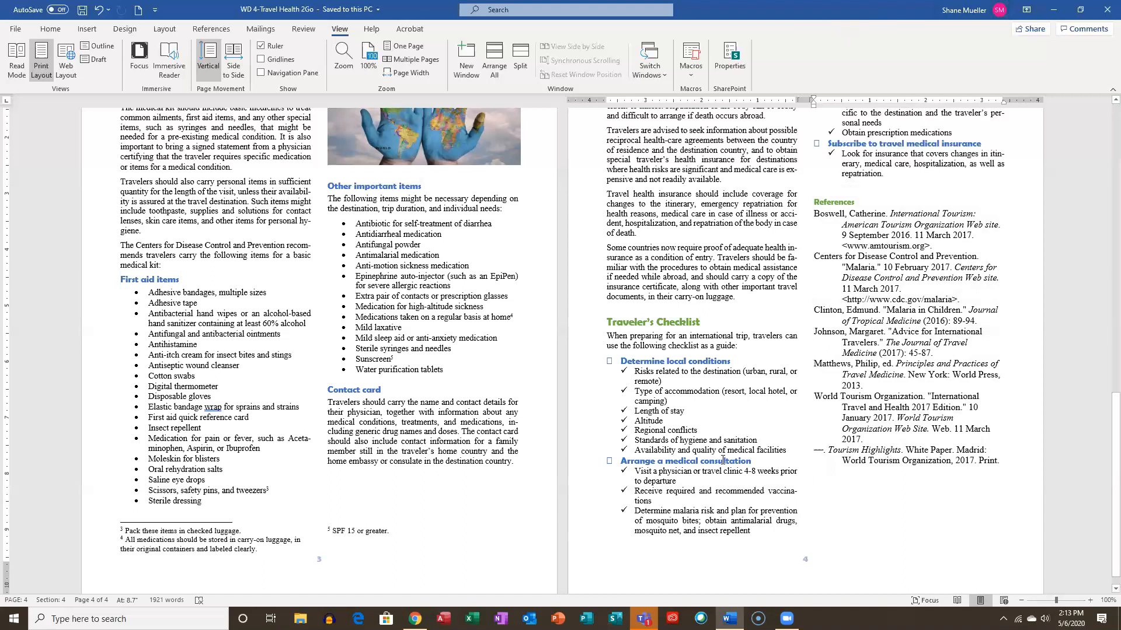
pyautogui.scroll(12, 723, 461)
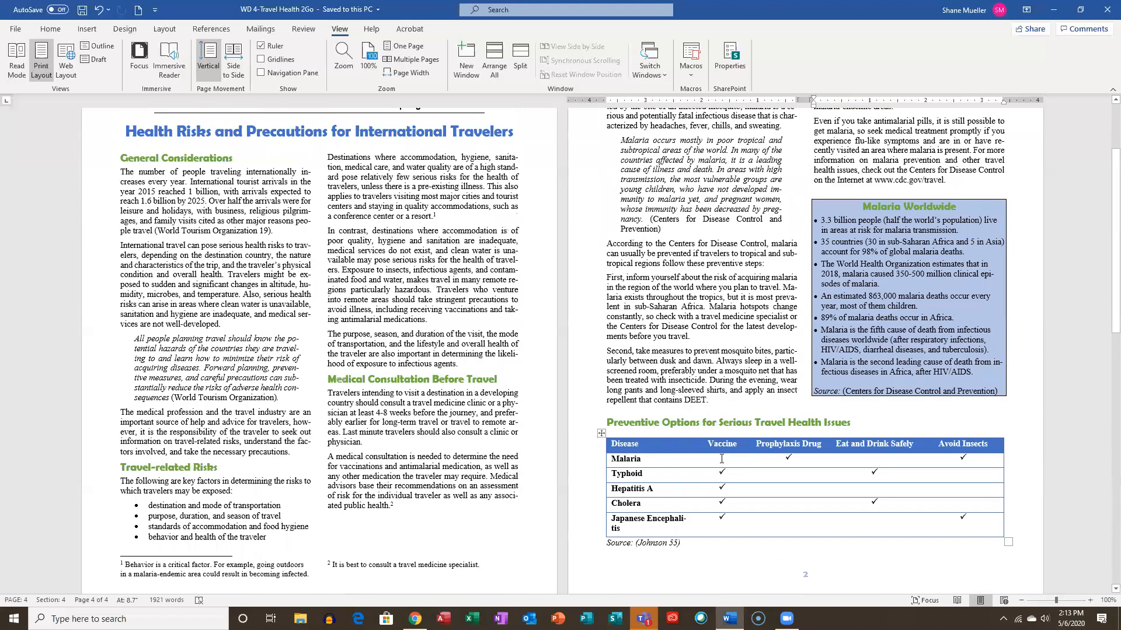
pyautogui.scroll(3, 722, 459)
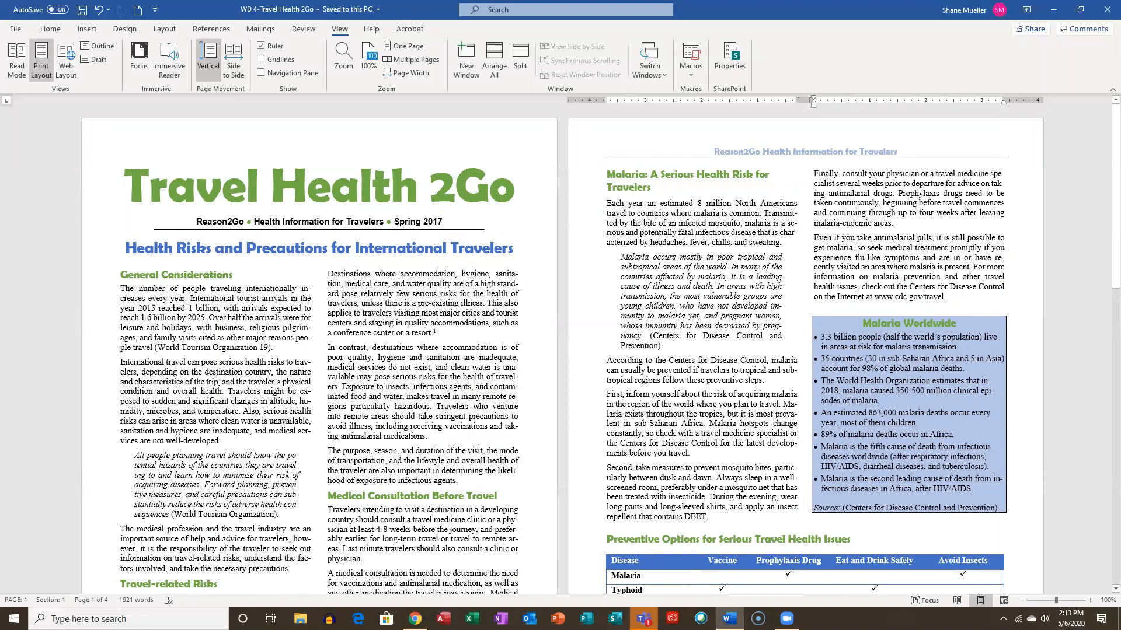
pyautogui.scroll(-12, 541, 413)
pyautogui.scroll(-6, 541, 413)
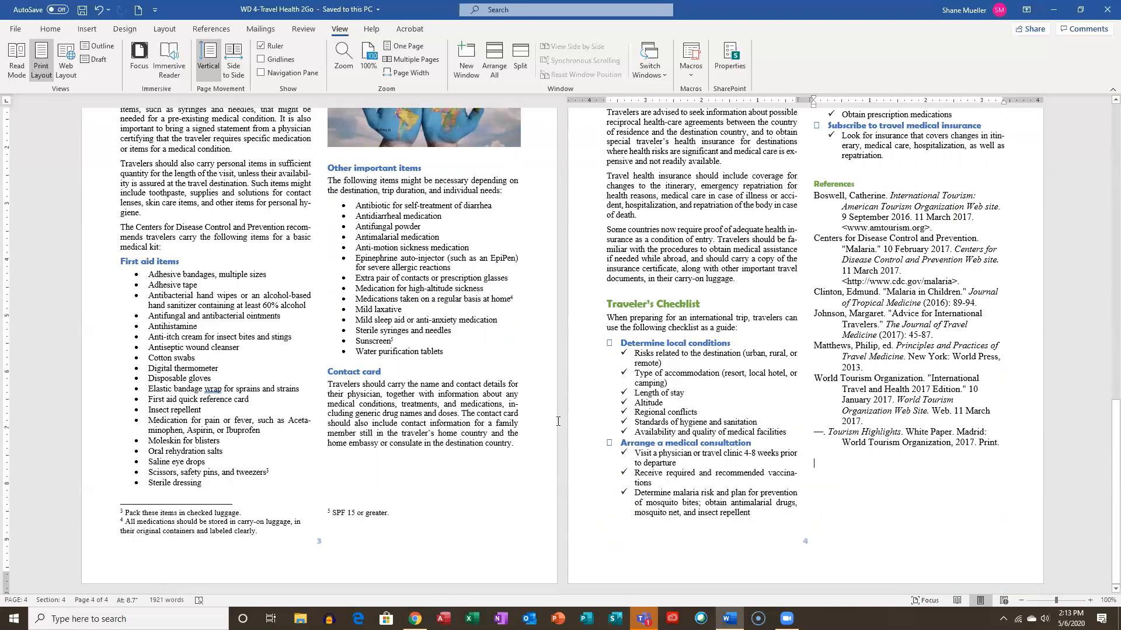
pyautogui.scroll(5, 558, 421)
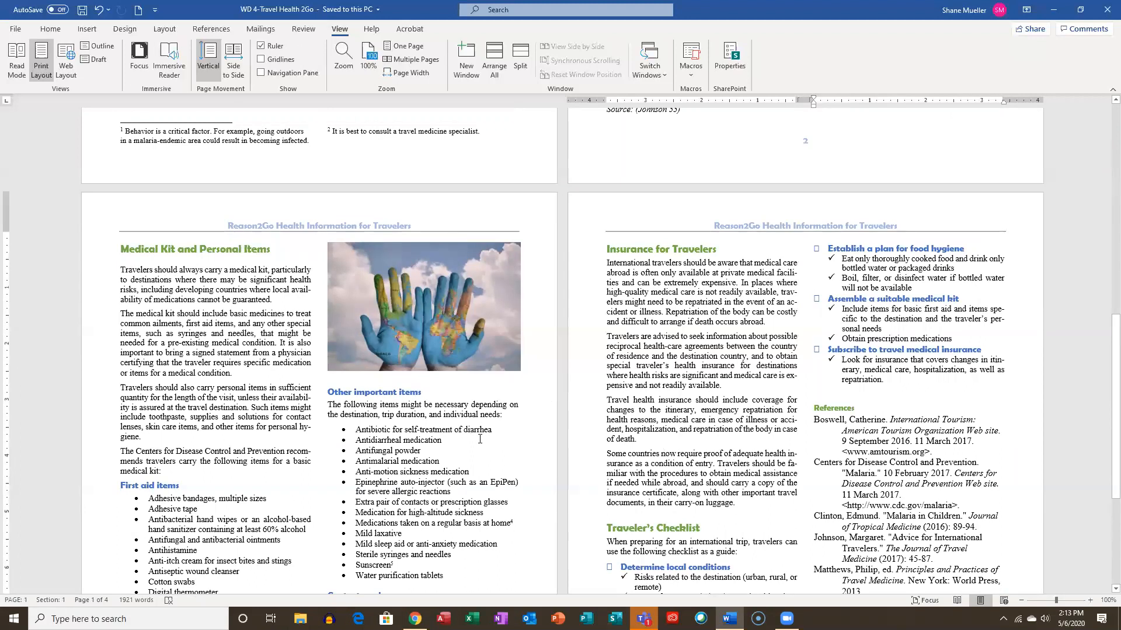
pyautogui.scroll(-4, 506, 447)
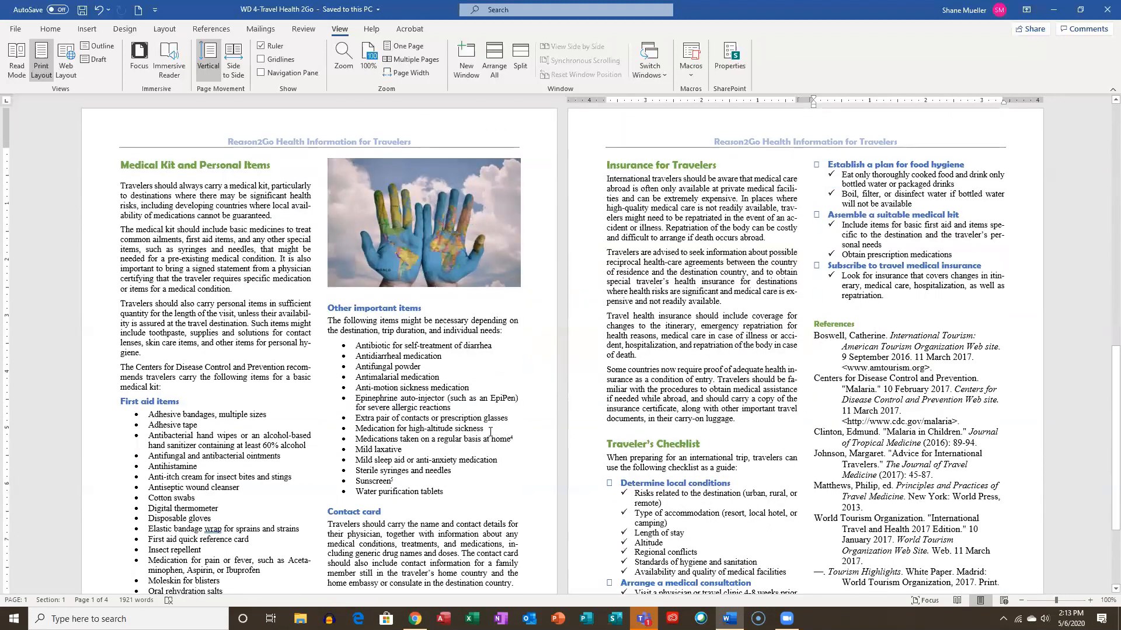
pyautogui.scroll(-1, 503, 365)
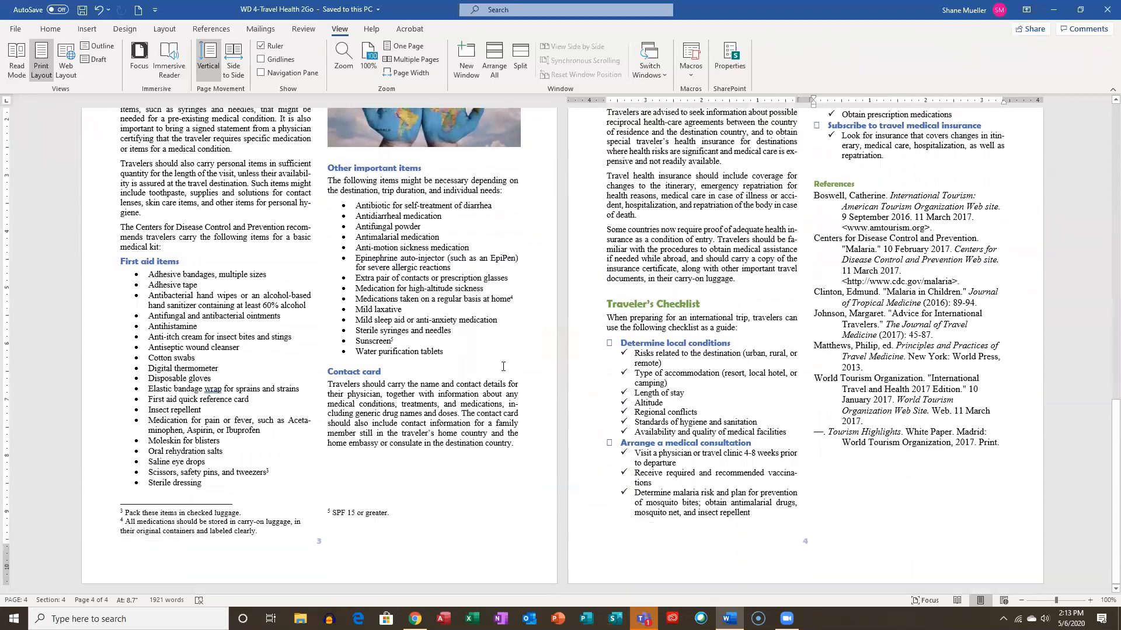
pyautogui.scroll(18, 548, 376)
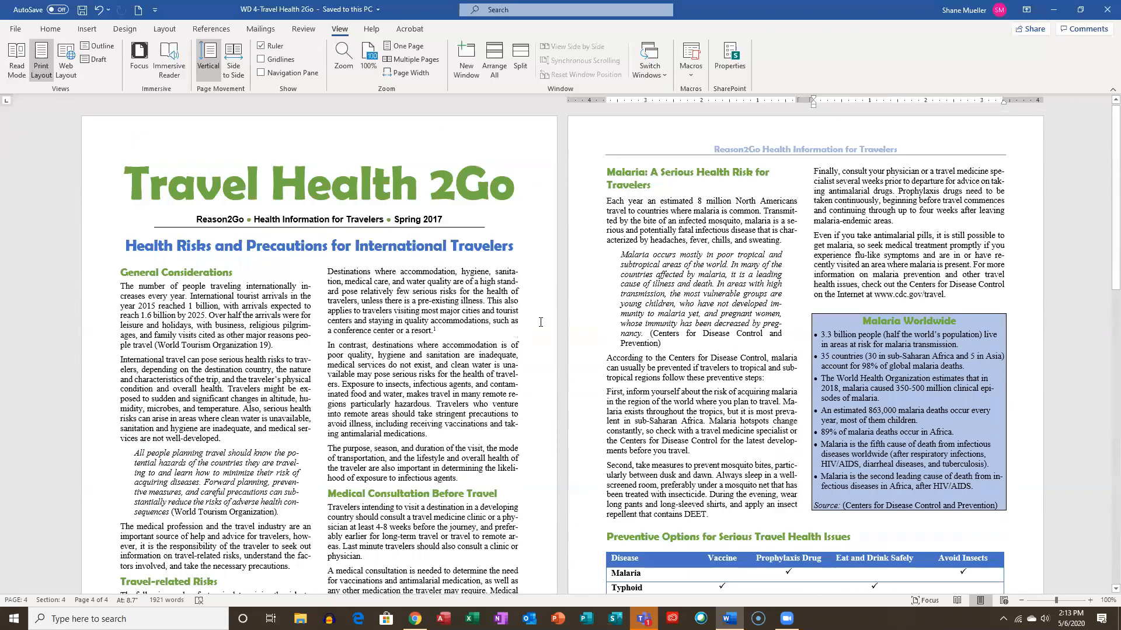
pyautogui.click(385, 291)
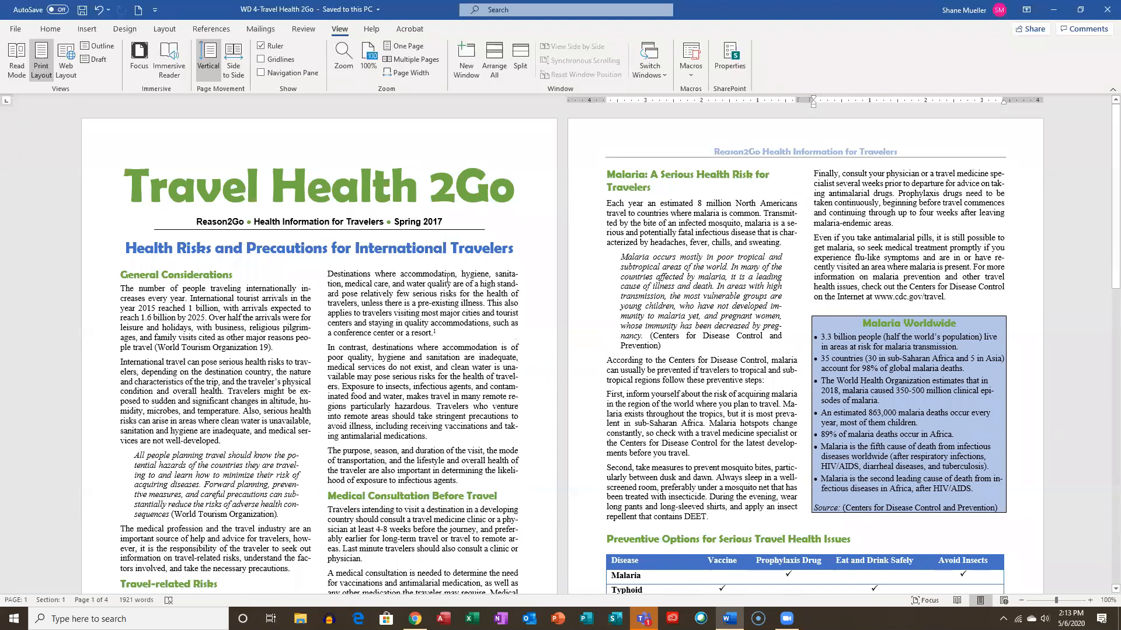